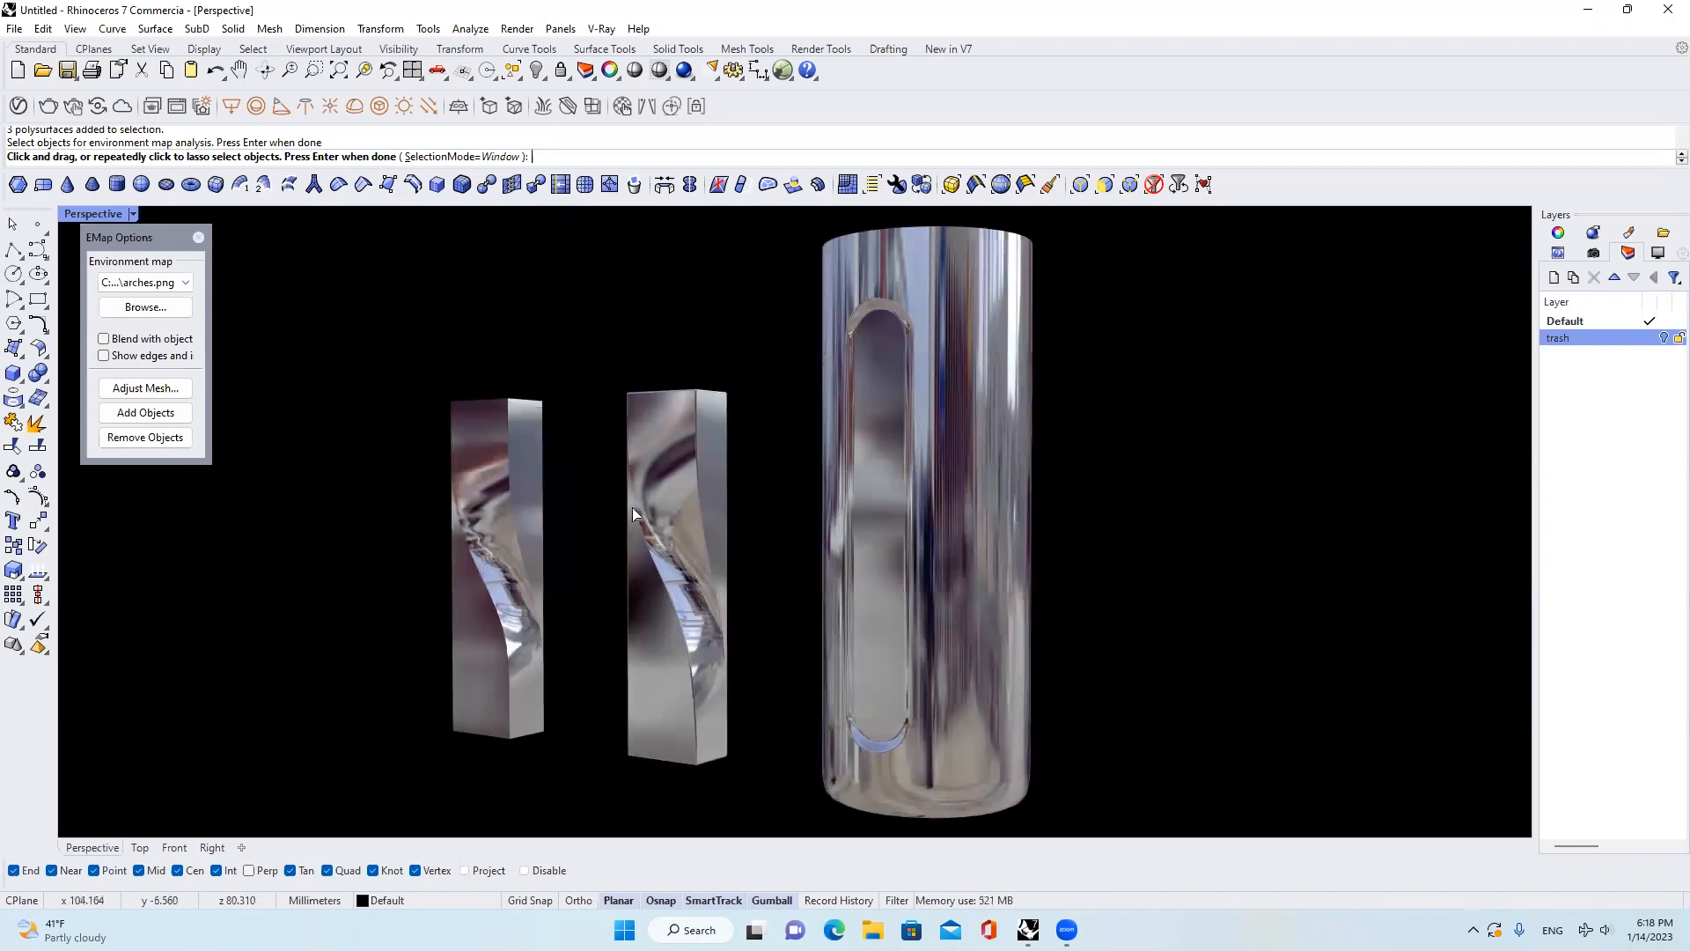
# End the environment map analysis of the models and switch the perspective viewport to Shaded display
pyautogui.click(1135, 649)
pyautogui.click(661, 520)
pyautogui.click(667, 582)
pyautogui.press('Escape')
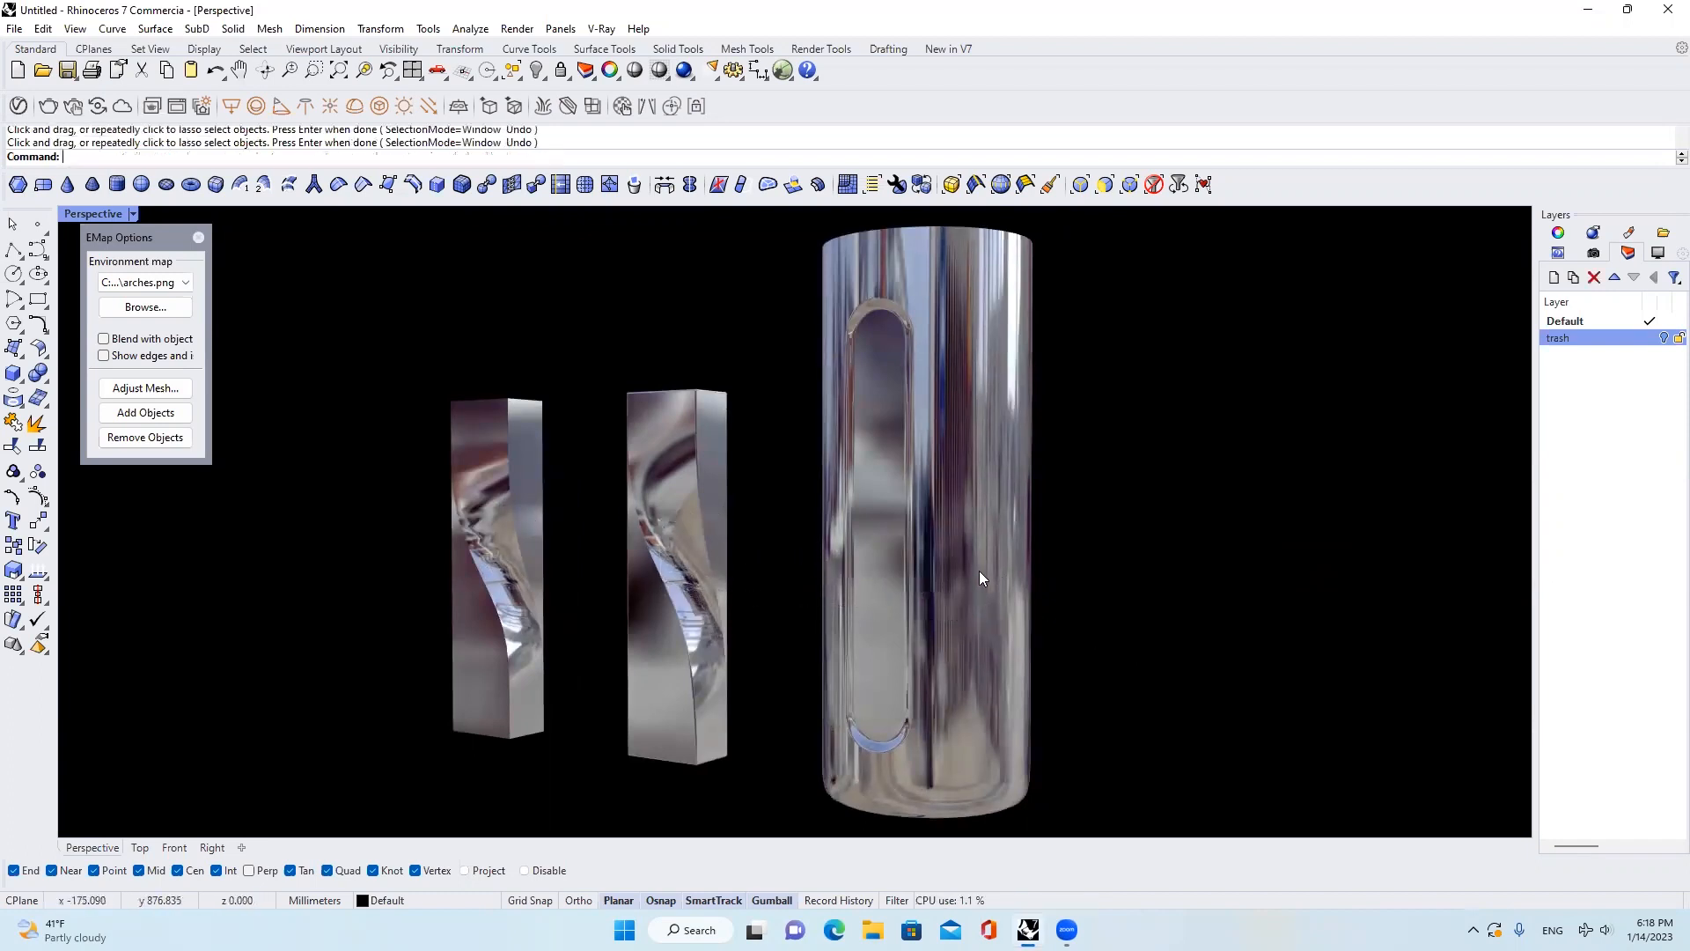
pyautogui.click(133, 214)
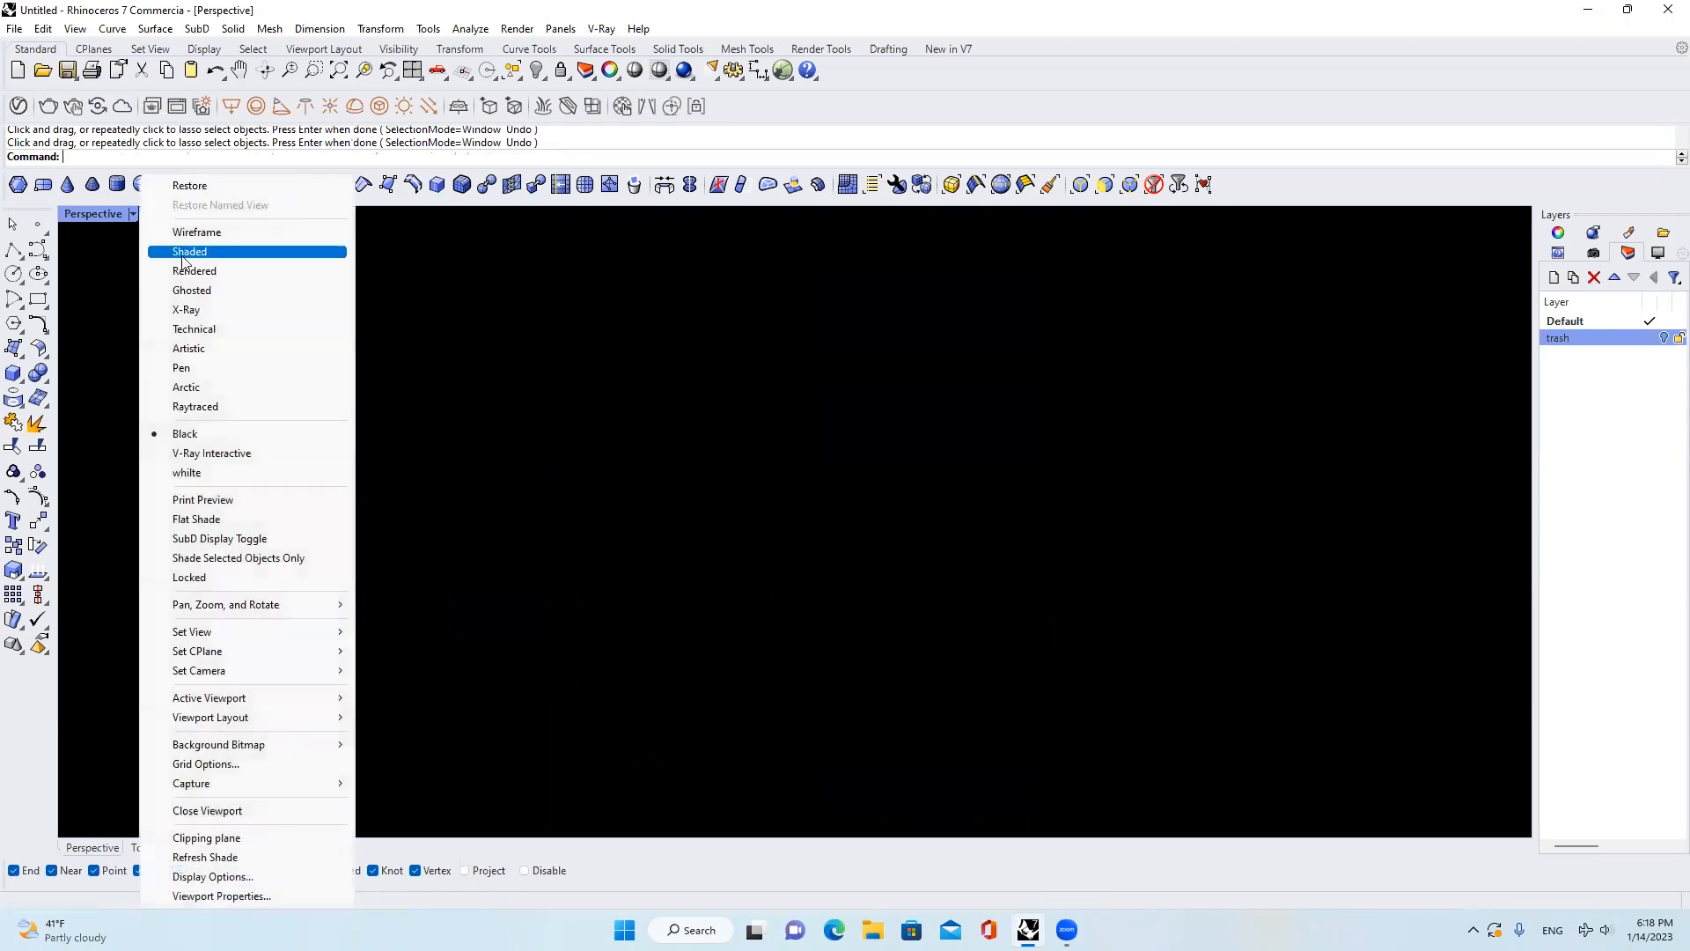
pyautogui.click(184, 254)
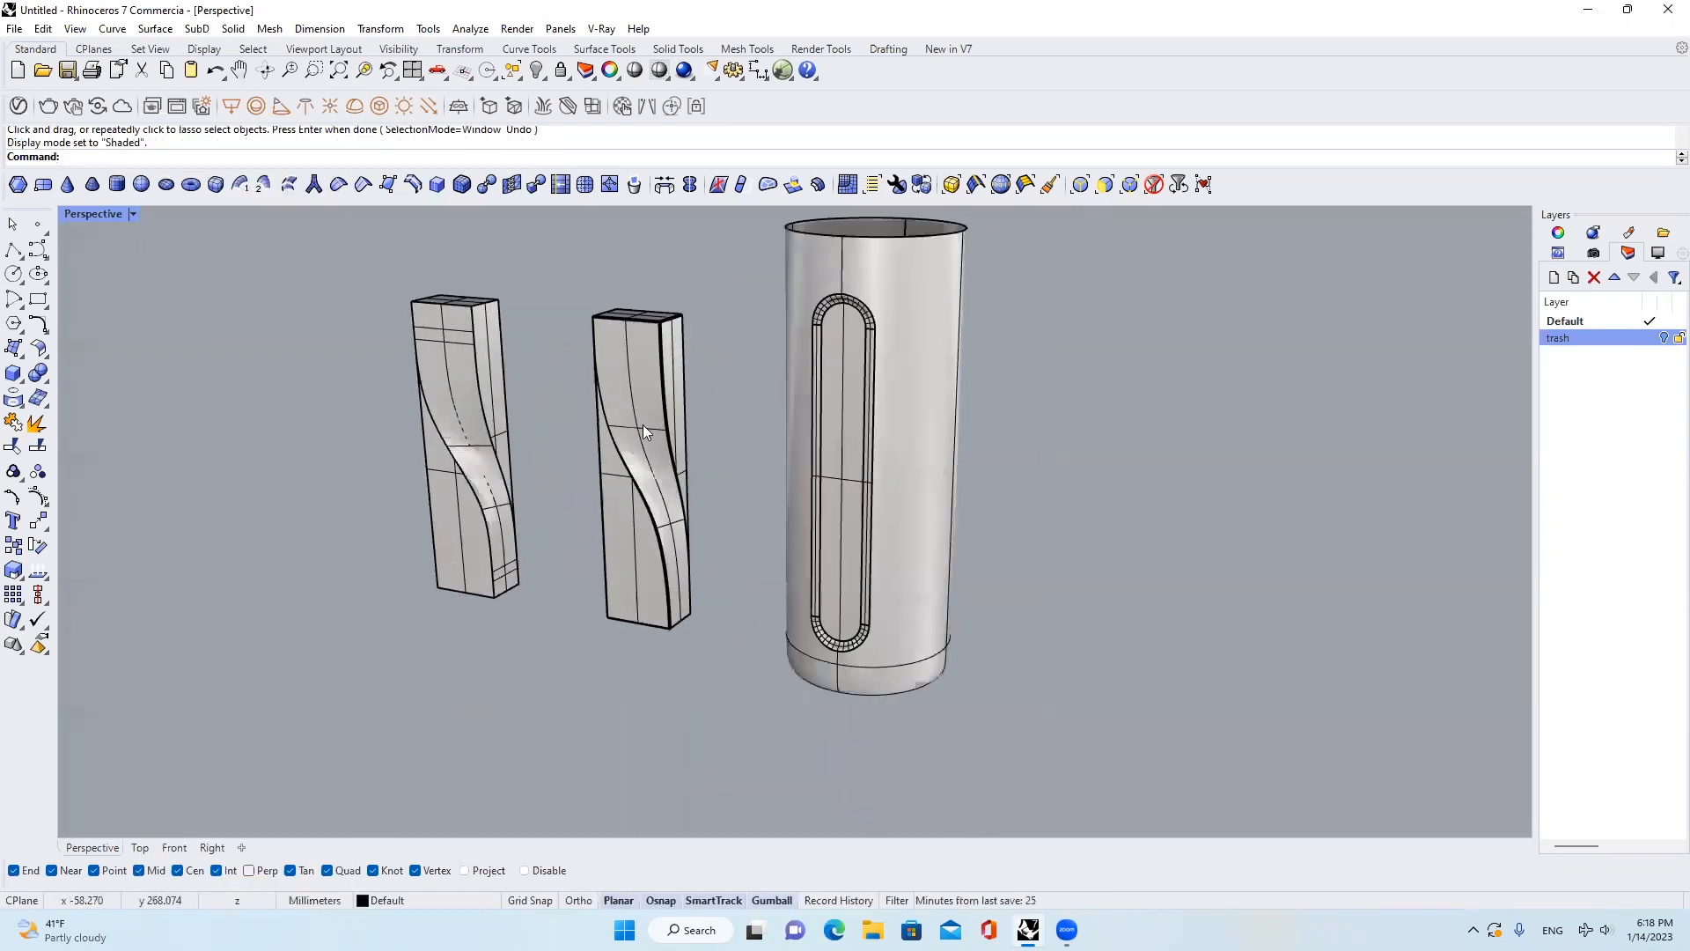
# Draw a box over the base and height of the leftmost twisted block, and move it clear in front of that block
pyautogui.click(13, 396)
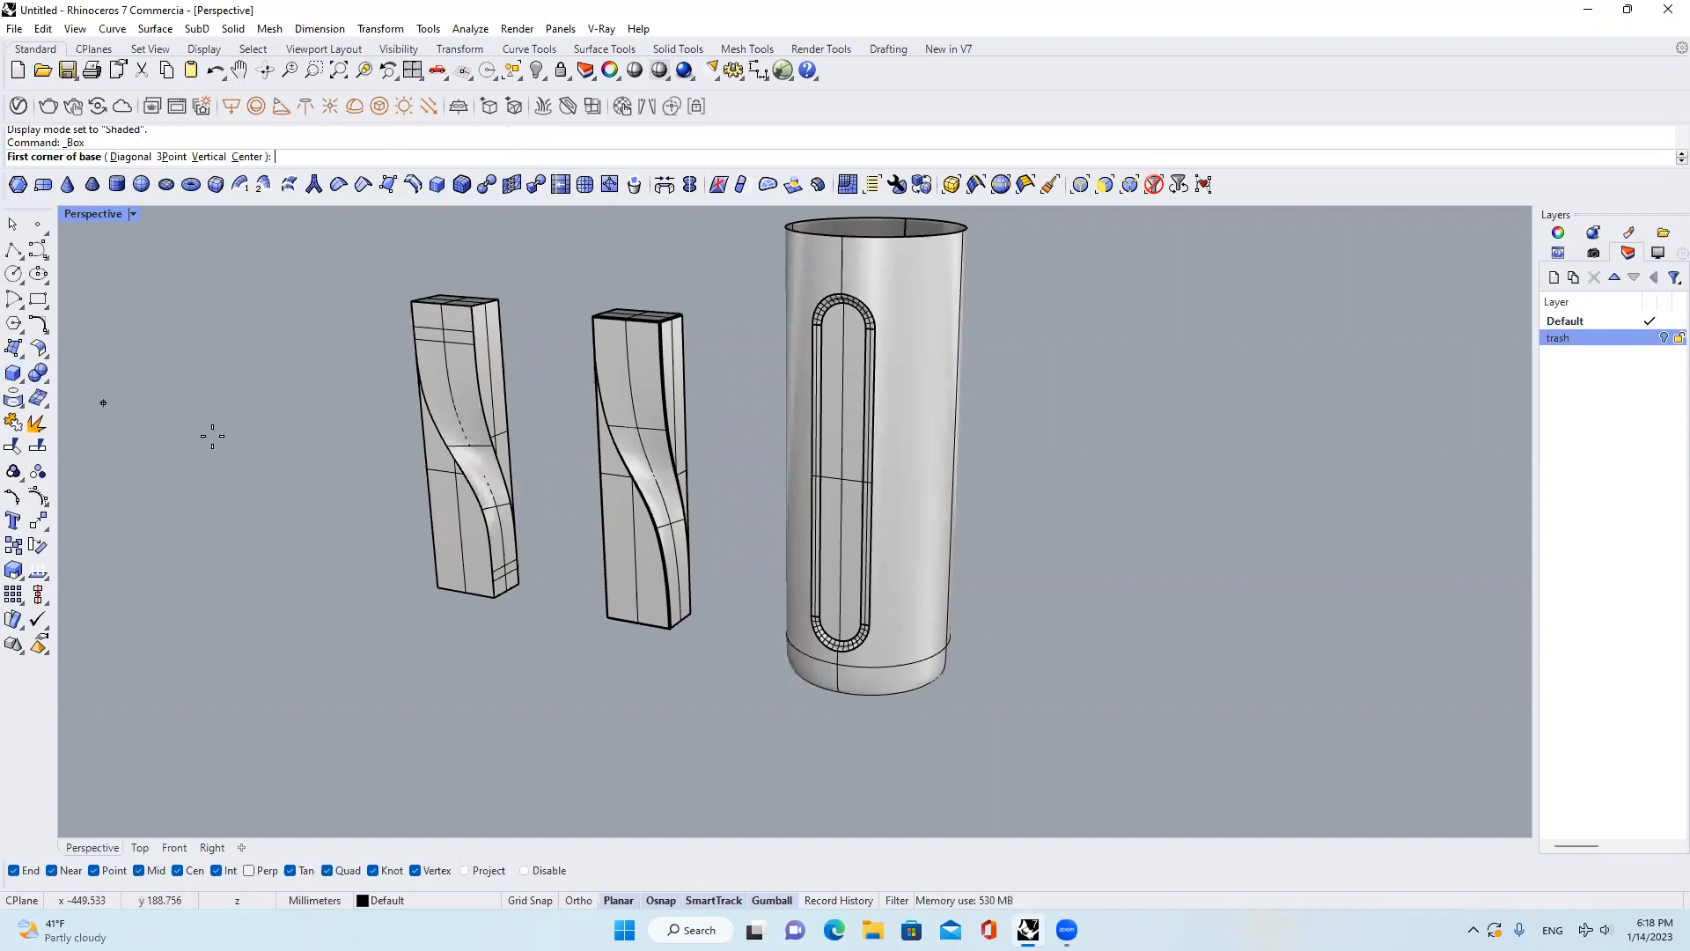
pyautogui.click(437, 586)
pyautogui.click(519, 584)
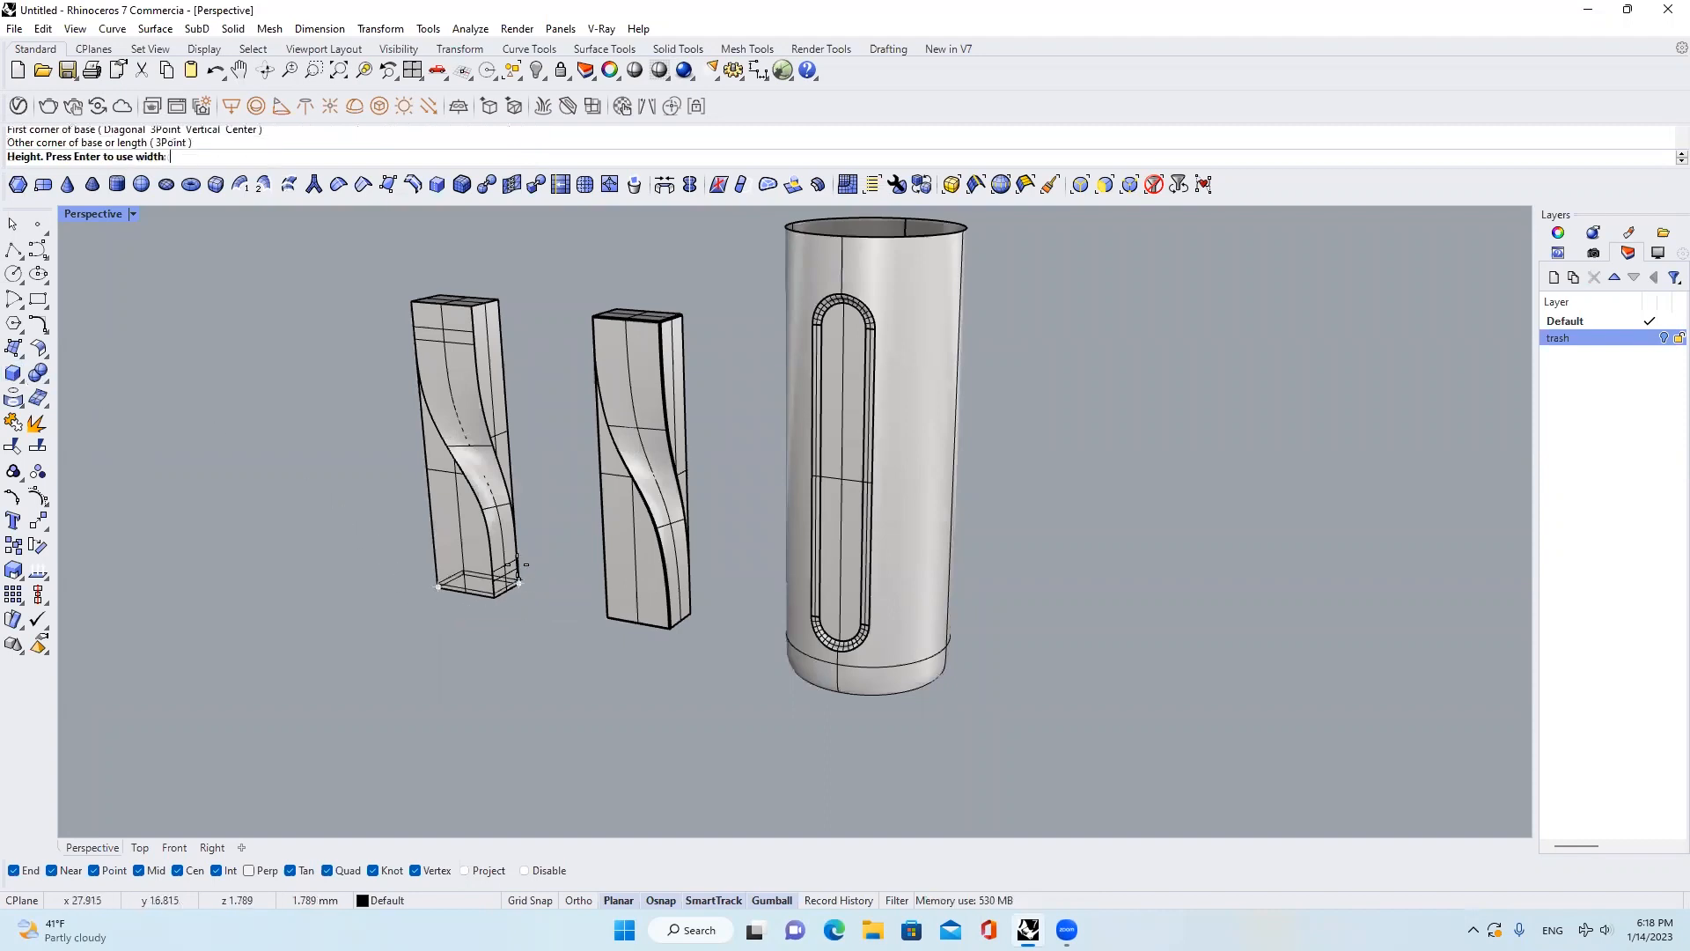
pyautogui.click(498, 297)
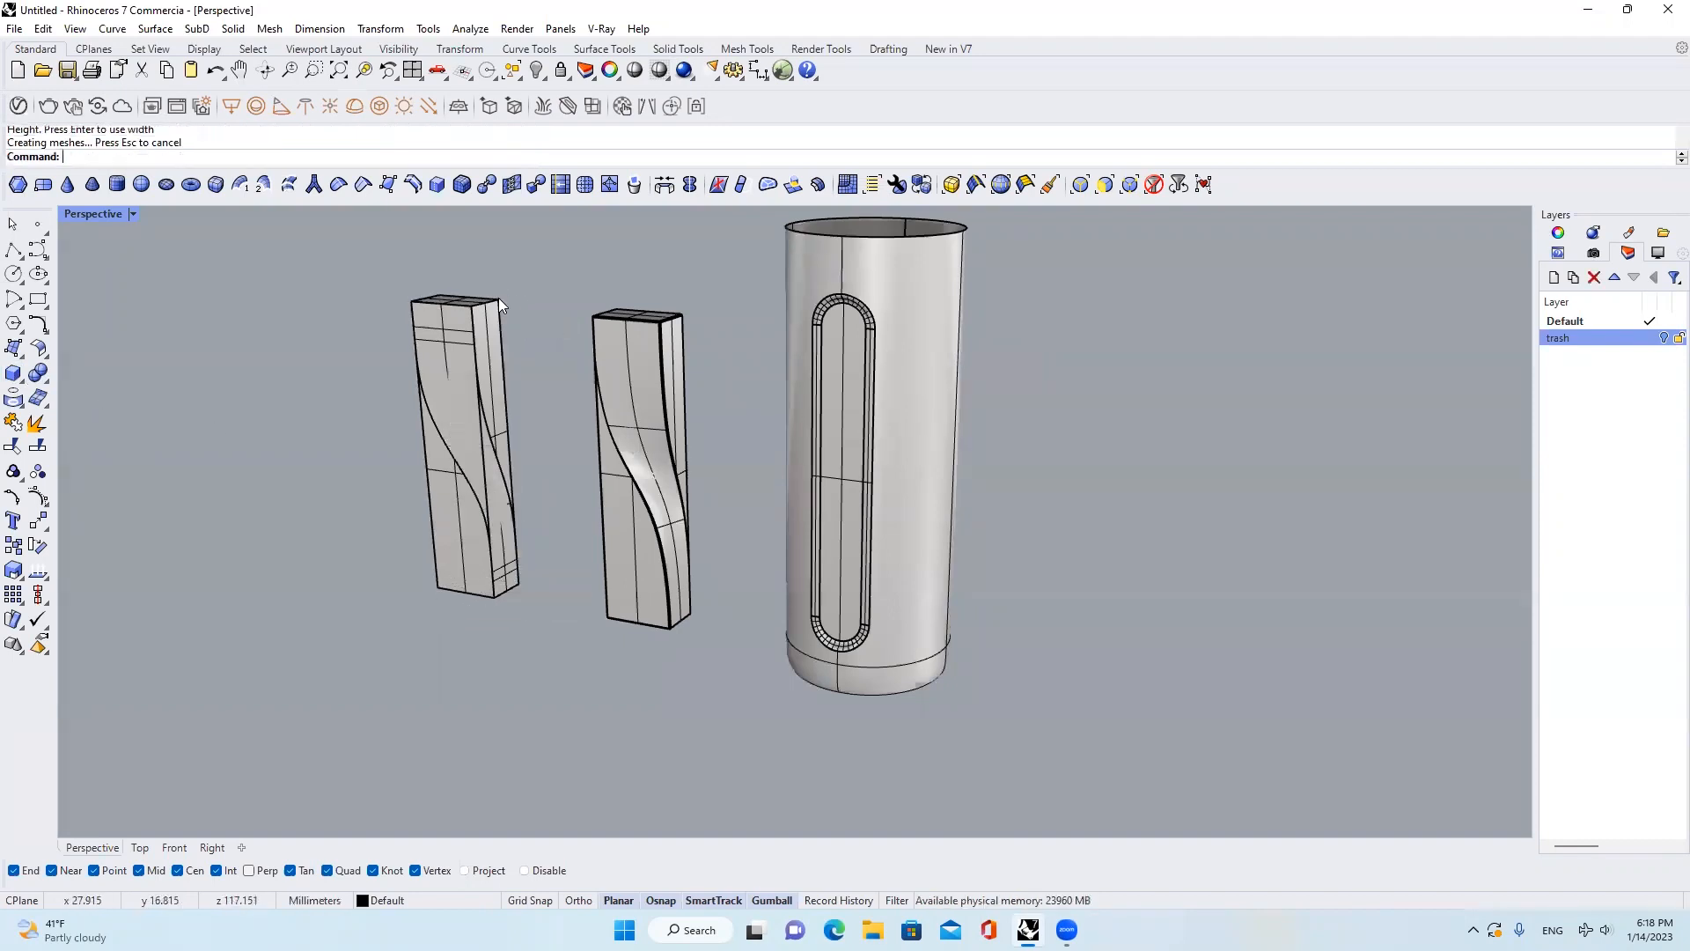
pyautogui.click(500, 345)
pyautogui.moveTo(512, 430); pyautogui.dragTo(437, 599)
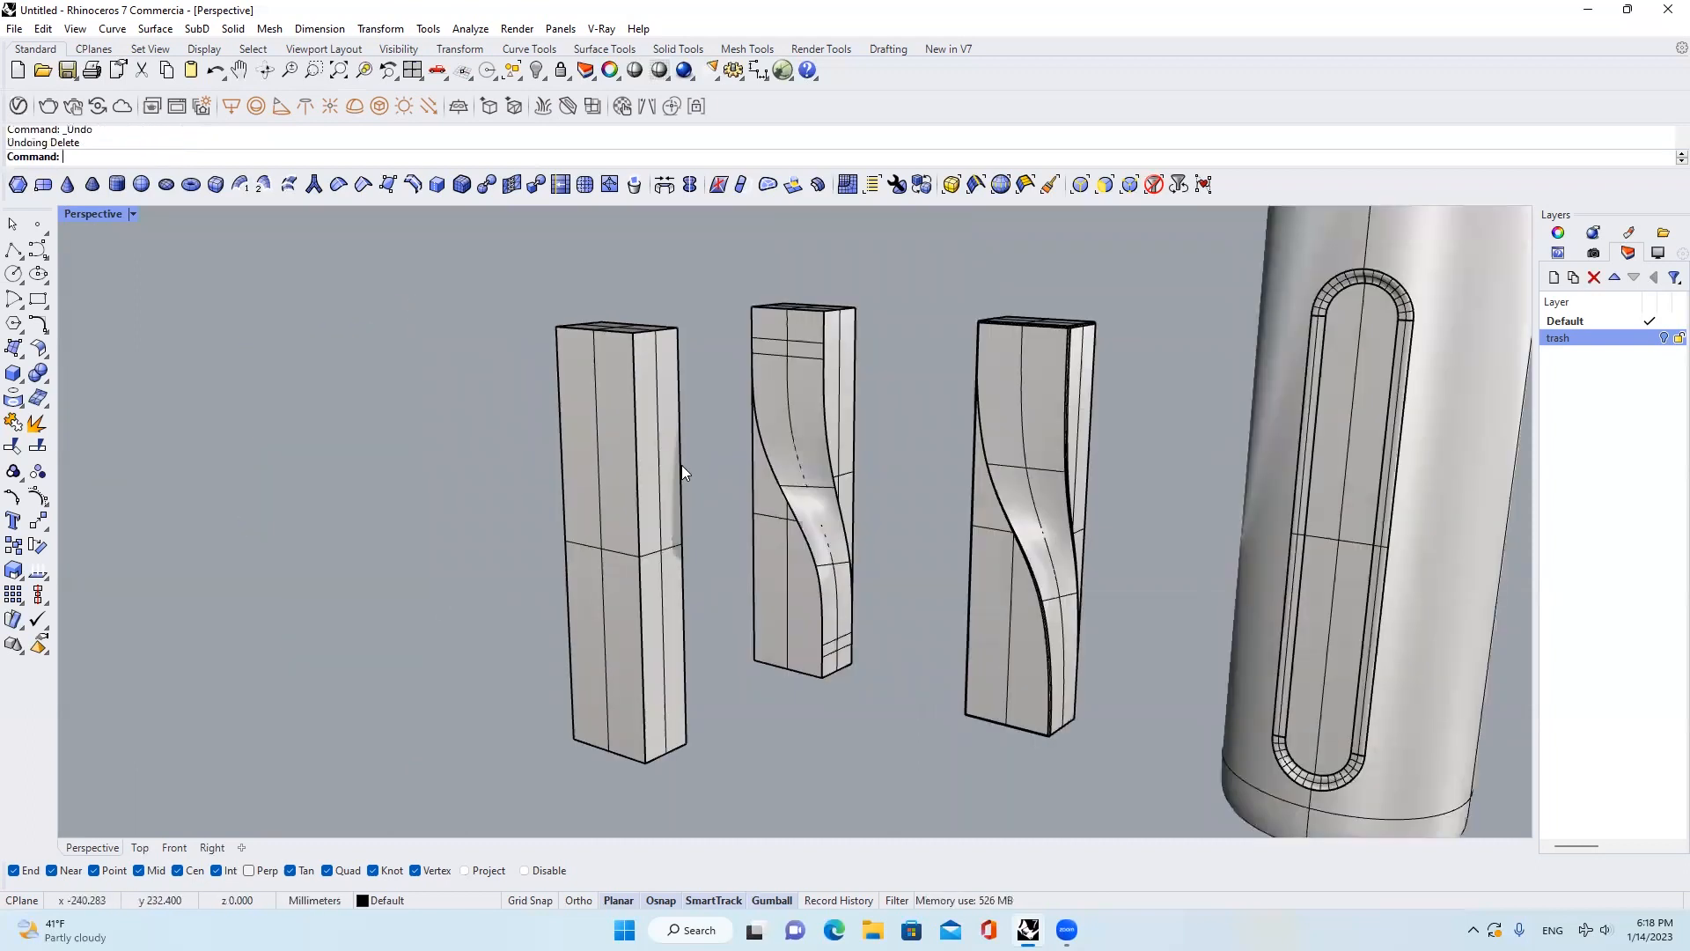
pyautogui.hotkey('ctrl', 'z')
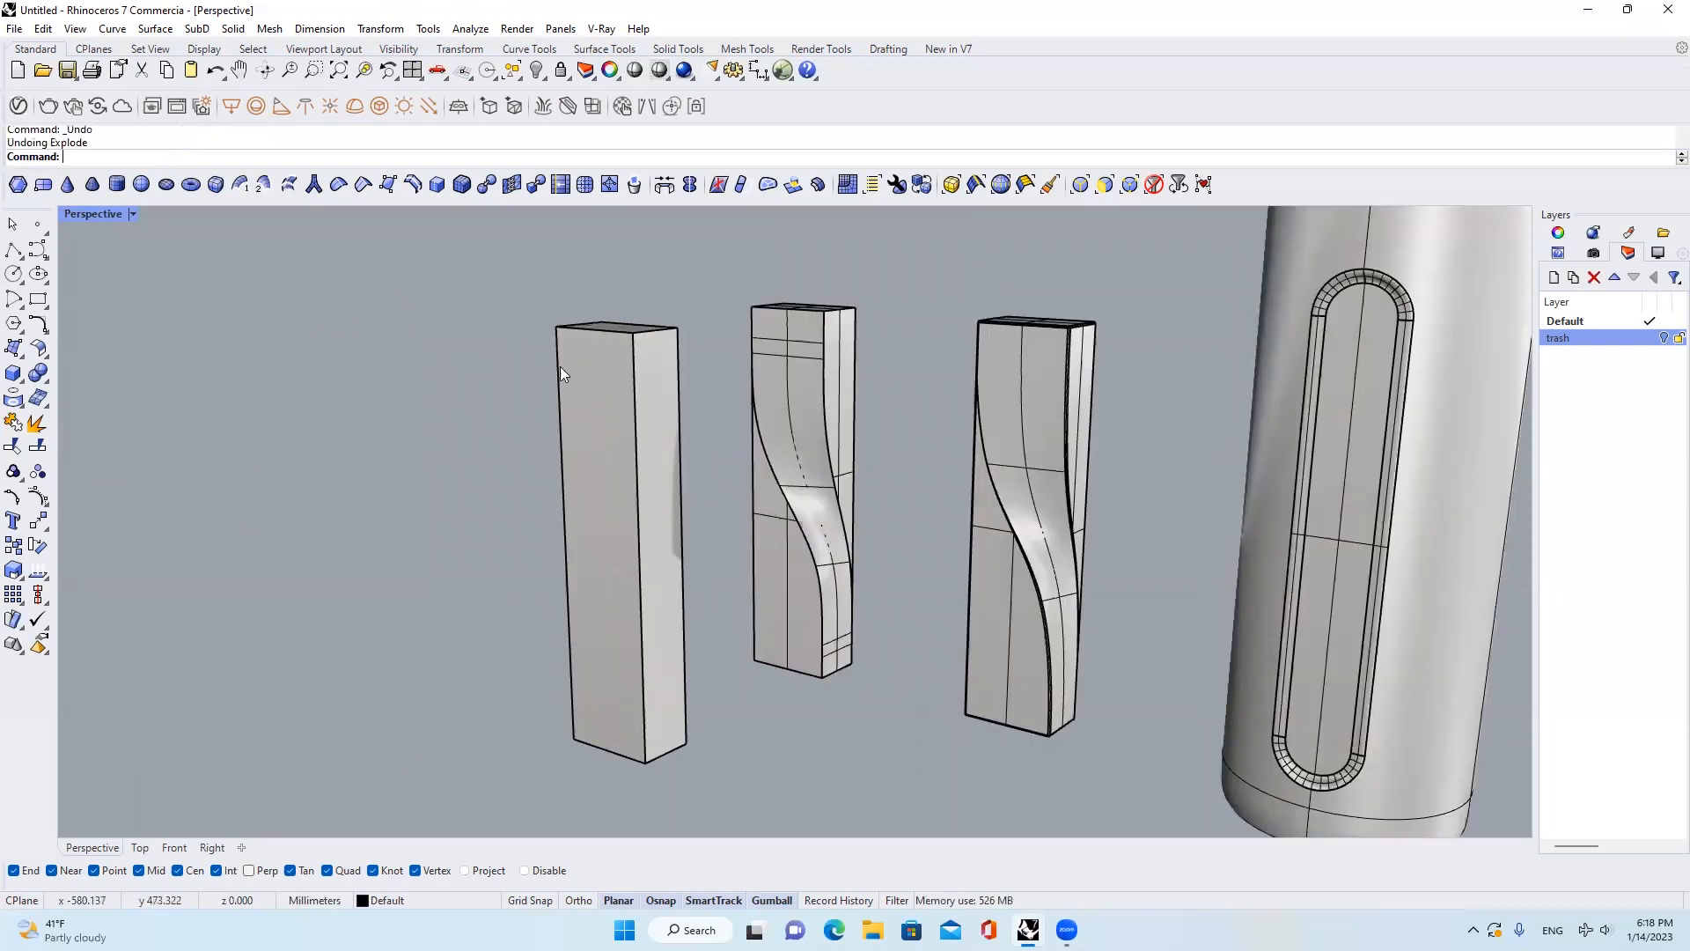
# Place three points down the box's outer front edge, starting at its upper corner
pyautogui.click(38, 224)
pyautogui.click(554, 339)
pyautogui.scroll(5, 555, 342)
pyautogui.rightClick(557, 345)
pyautogui.click(558, 352)
pyautogui.rightClick(557, 374)
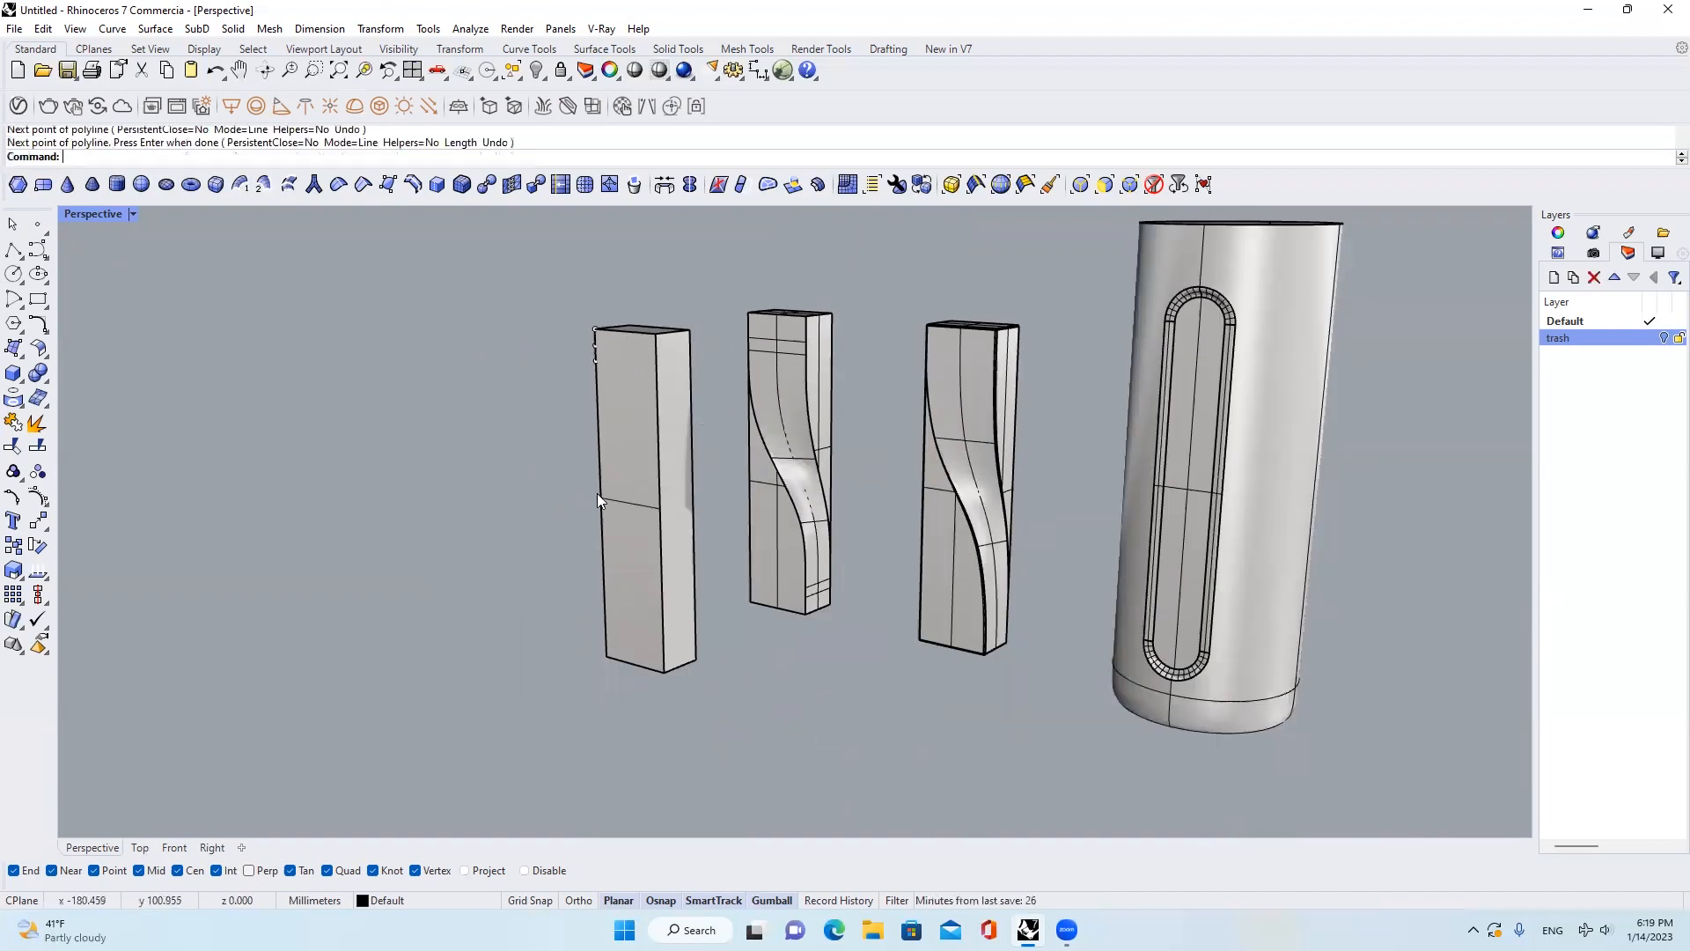
# Draw a line across the box's front face at mid-height and place a point at its midpoint
pyautogui.rightClick(597, 493)
pyautogui.click(599, 497)
pyautogui.click(659, 509)
pyautogui.press('Return')
pyautogui.scroll(3, 639, 495)
pyautogui.scroll(-3, 640, 500)
pyautogui.click(38, 223)
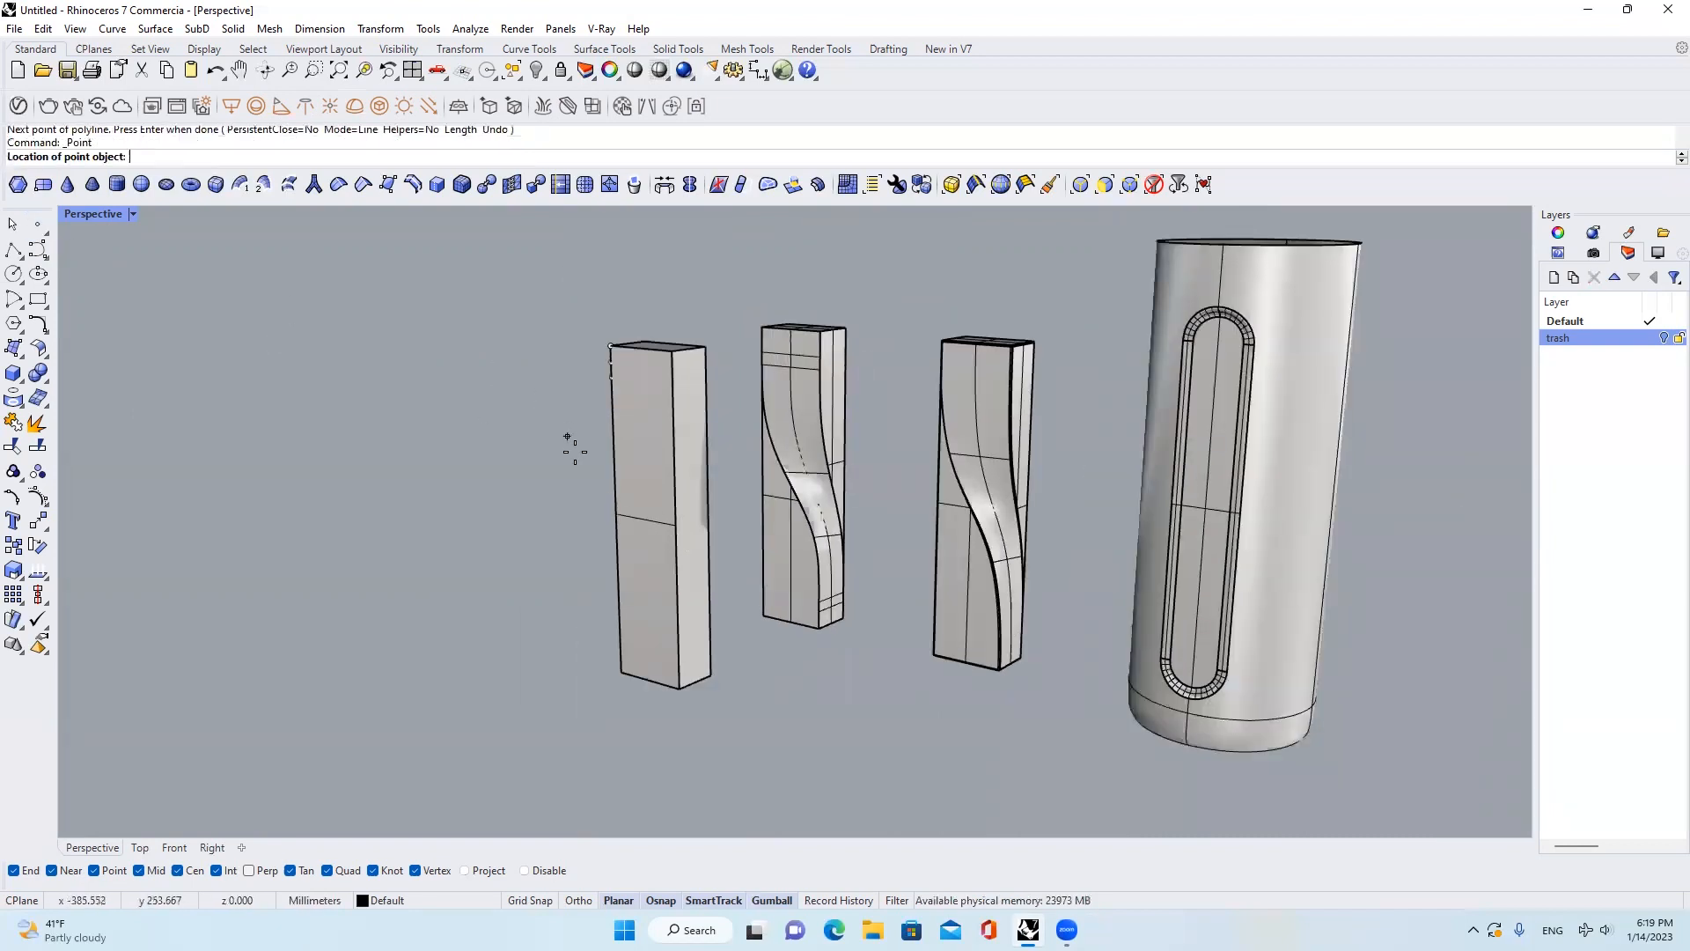
pyautogui.click(637, 515)
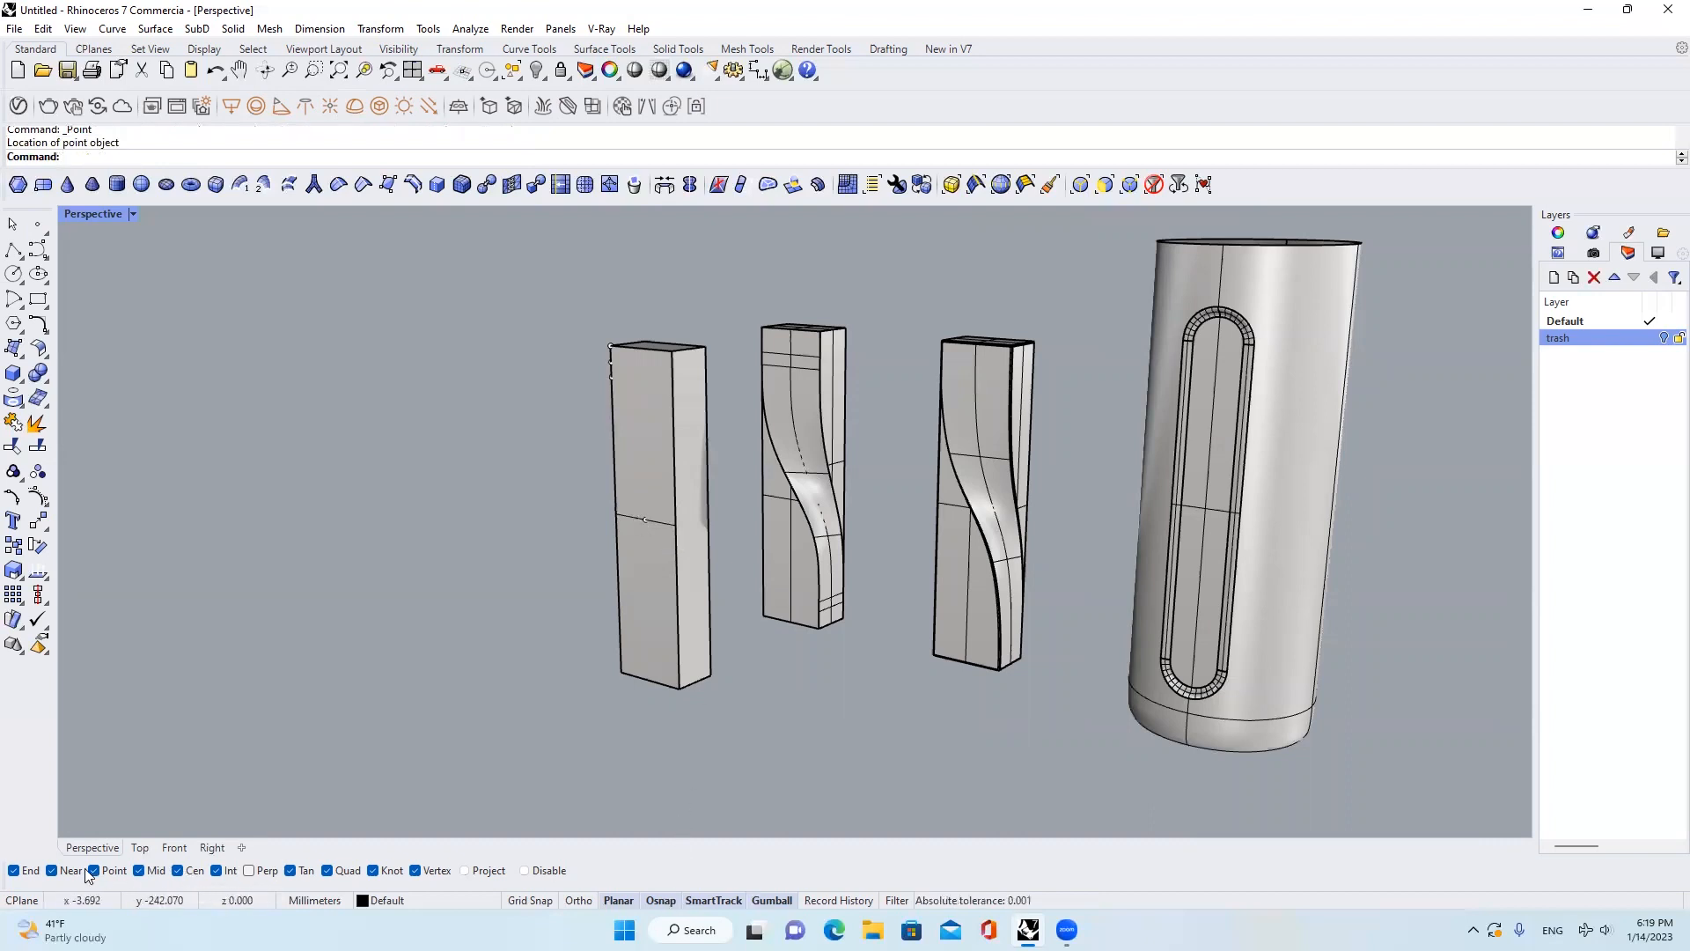
# In the Front view, rotate a copy of the three edge points by 180 degrees about the point at the face's centre
pyautogui.scroll(2, 651, 535)
pyautogui.scroll(-2, 653, 525)
pyautogui.moveTo(664, 535); pyautogui.dragTo(677, 520, button='right')
pyautogui.moveTo(588, 335); pyautogui.dragTo(648, 426)
pyautogui.click(174, 847)
pyautogui.scroll(-12, 678, 539)
pyautogui.scroll(8, 489, 506)
pyautogui.moveTo(490, 506); pyautogui.dragTo(819, 414, button='right')
pyautogui.write('R')
pyautogui.press('BackSpace')
pyautogui.write('R')
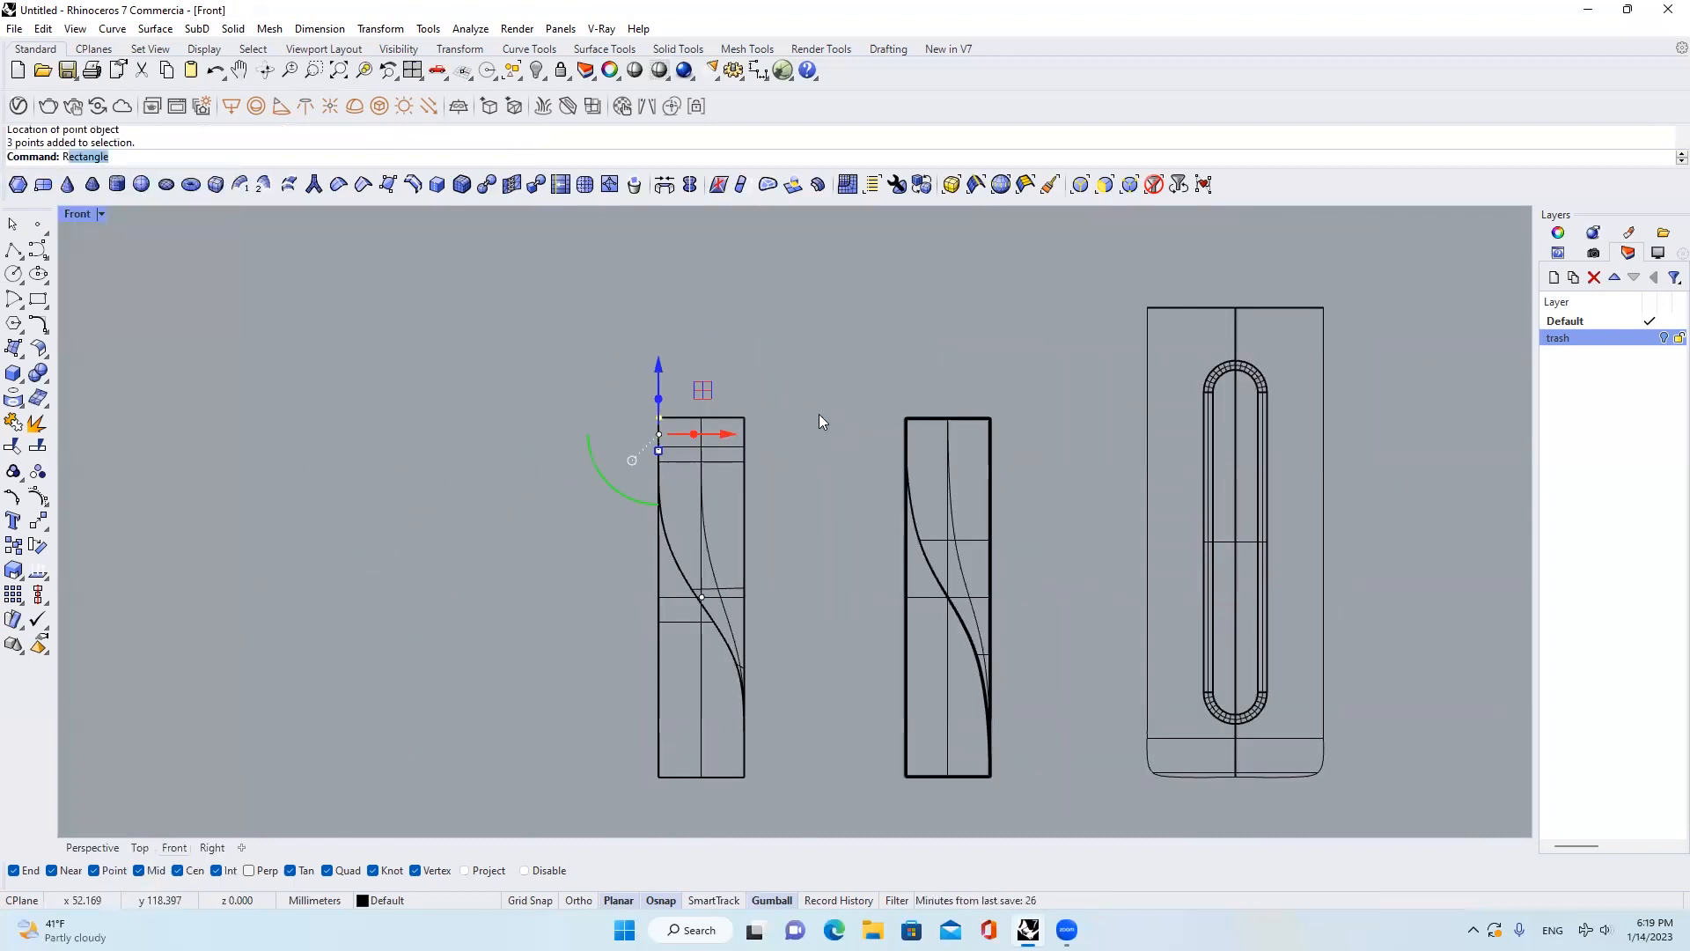
pyautogui.write('ot')
pyautogui.press('Return')
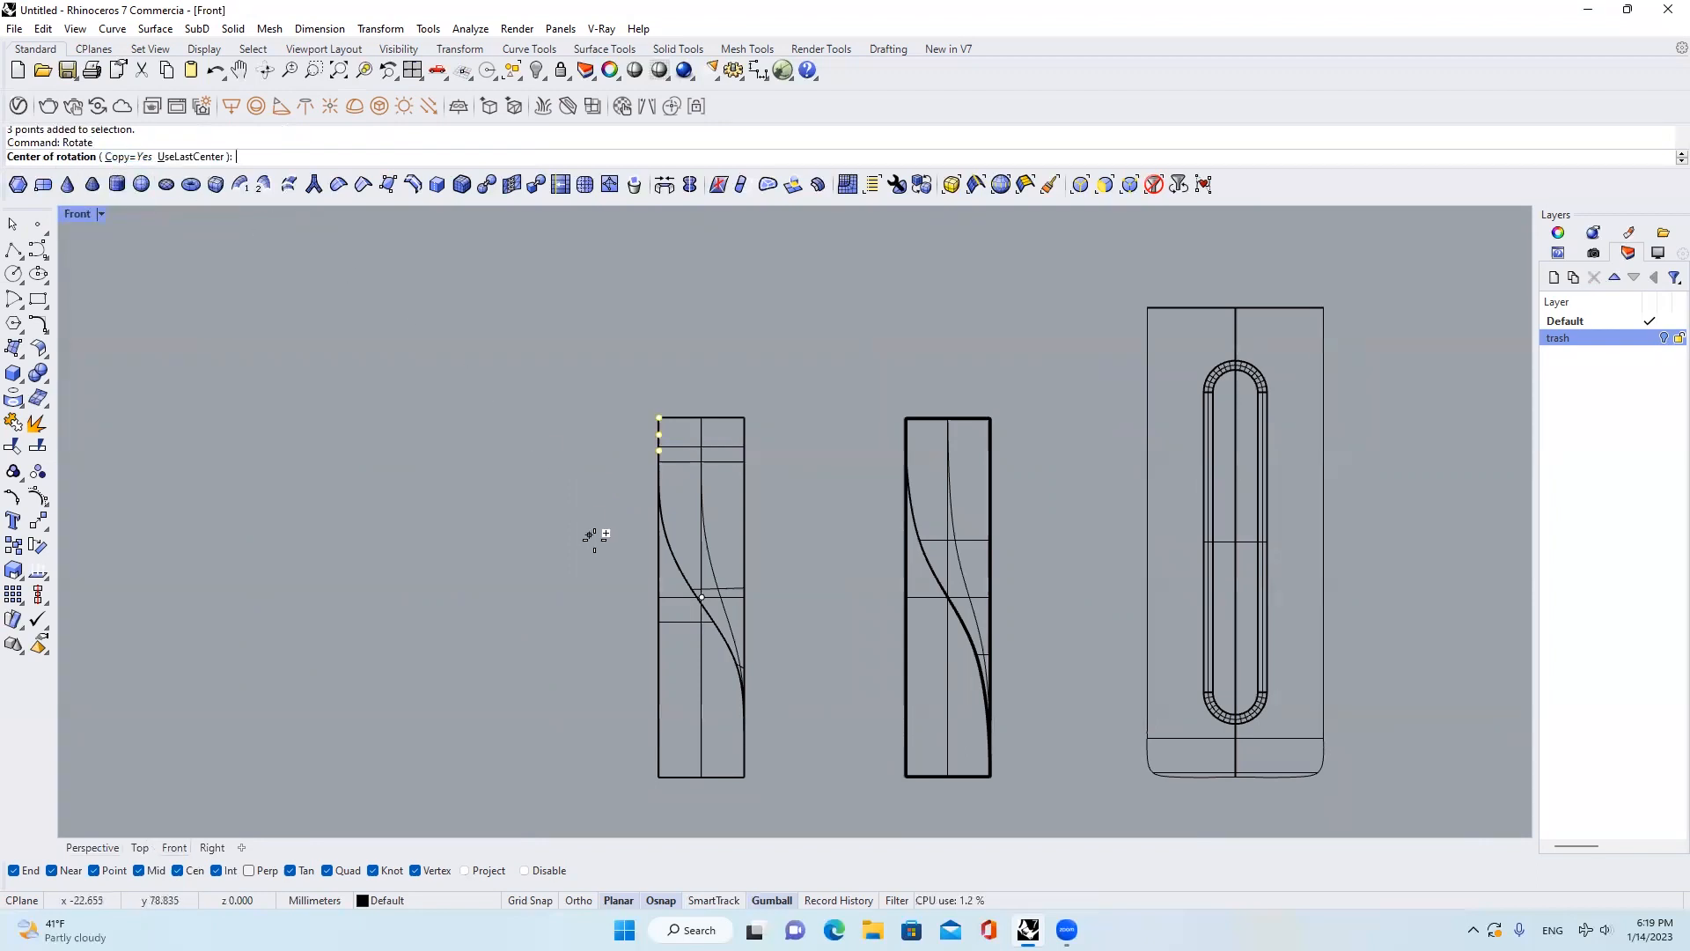
pyautogui.scroll(5, 709, 585)
pyautogui.click(682, 618)
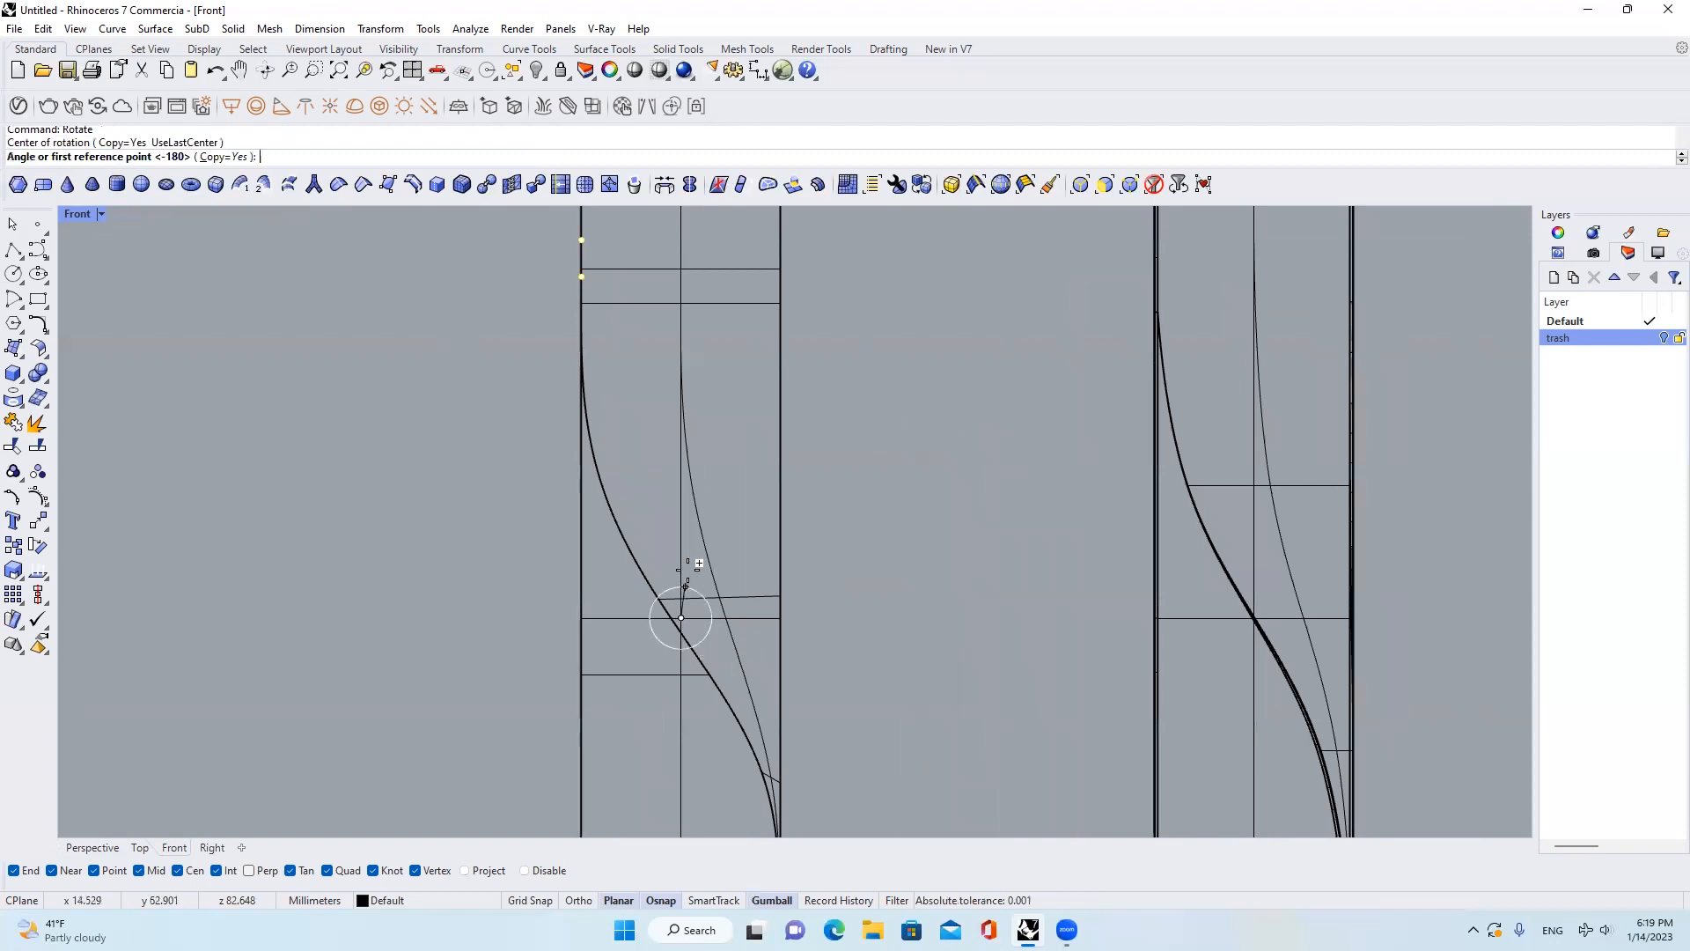
pyautogui.scroll(-3, 690, 573)
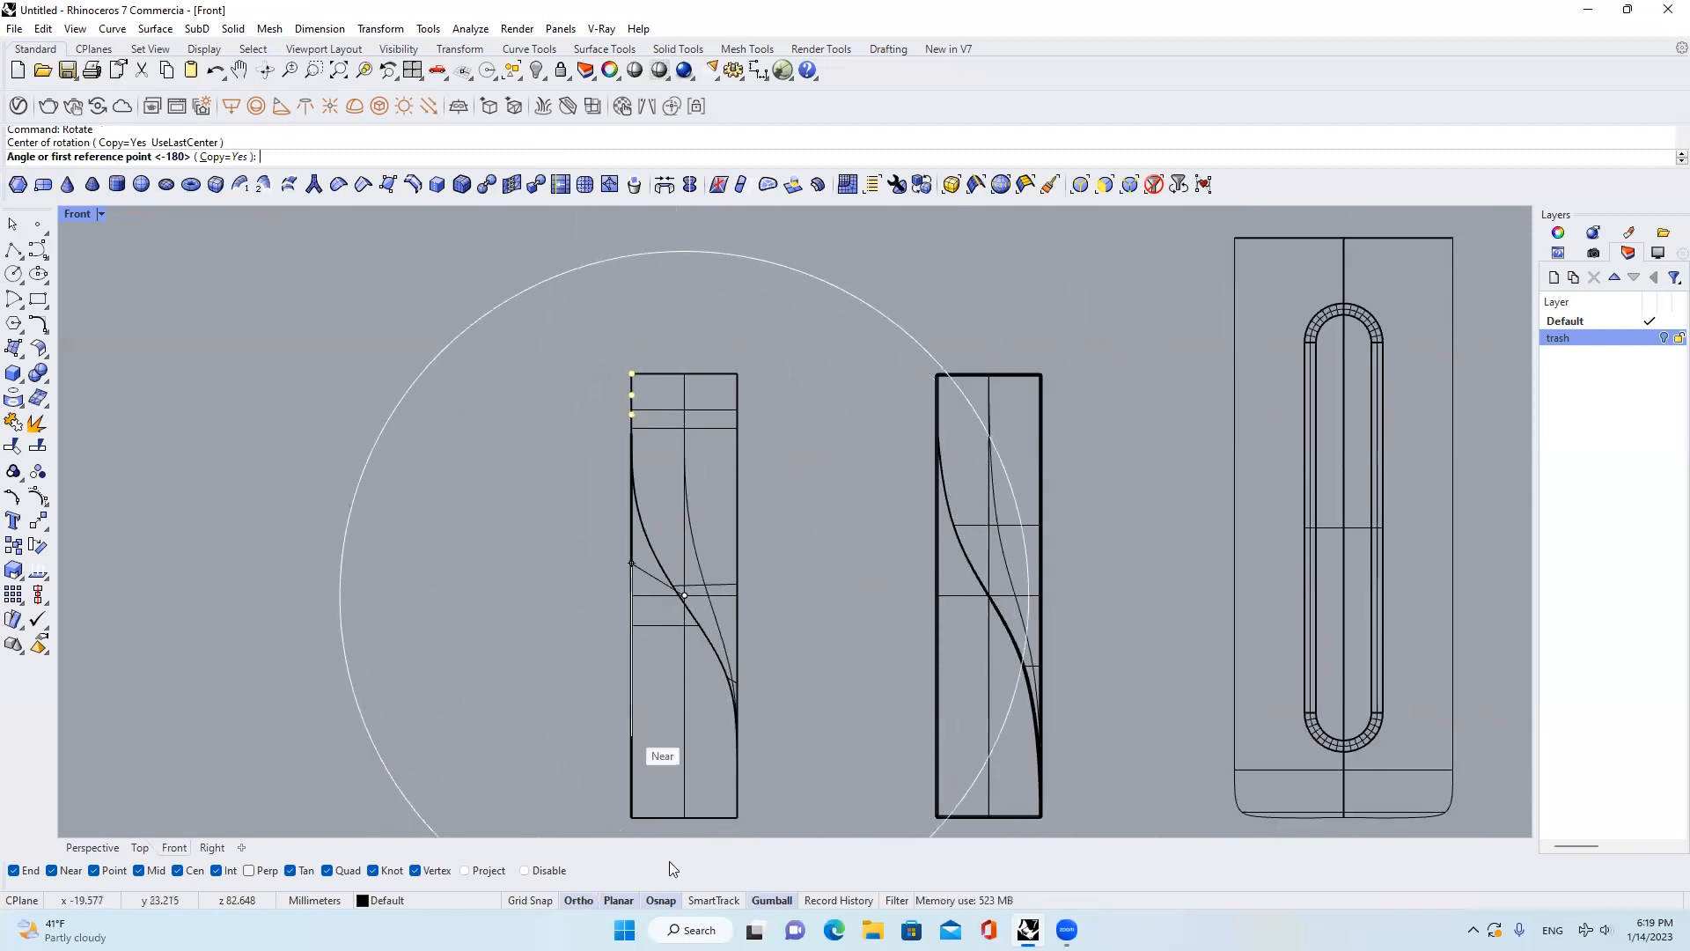
pyautogui.click(383, 541)
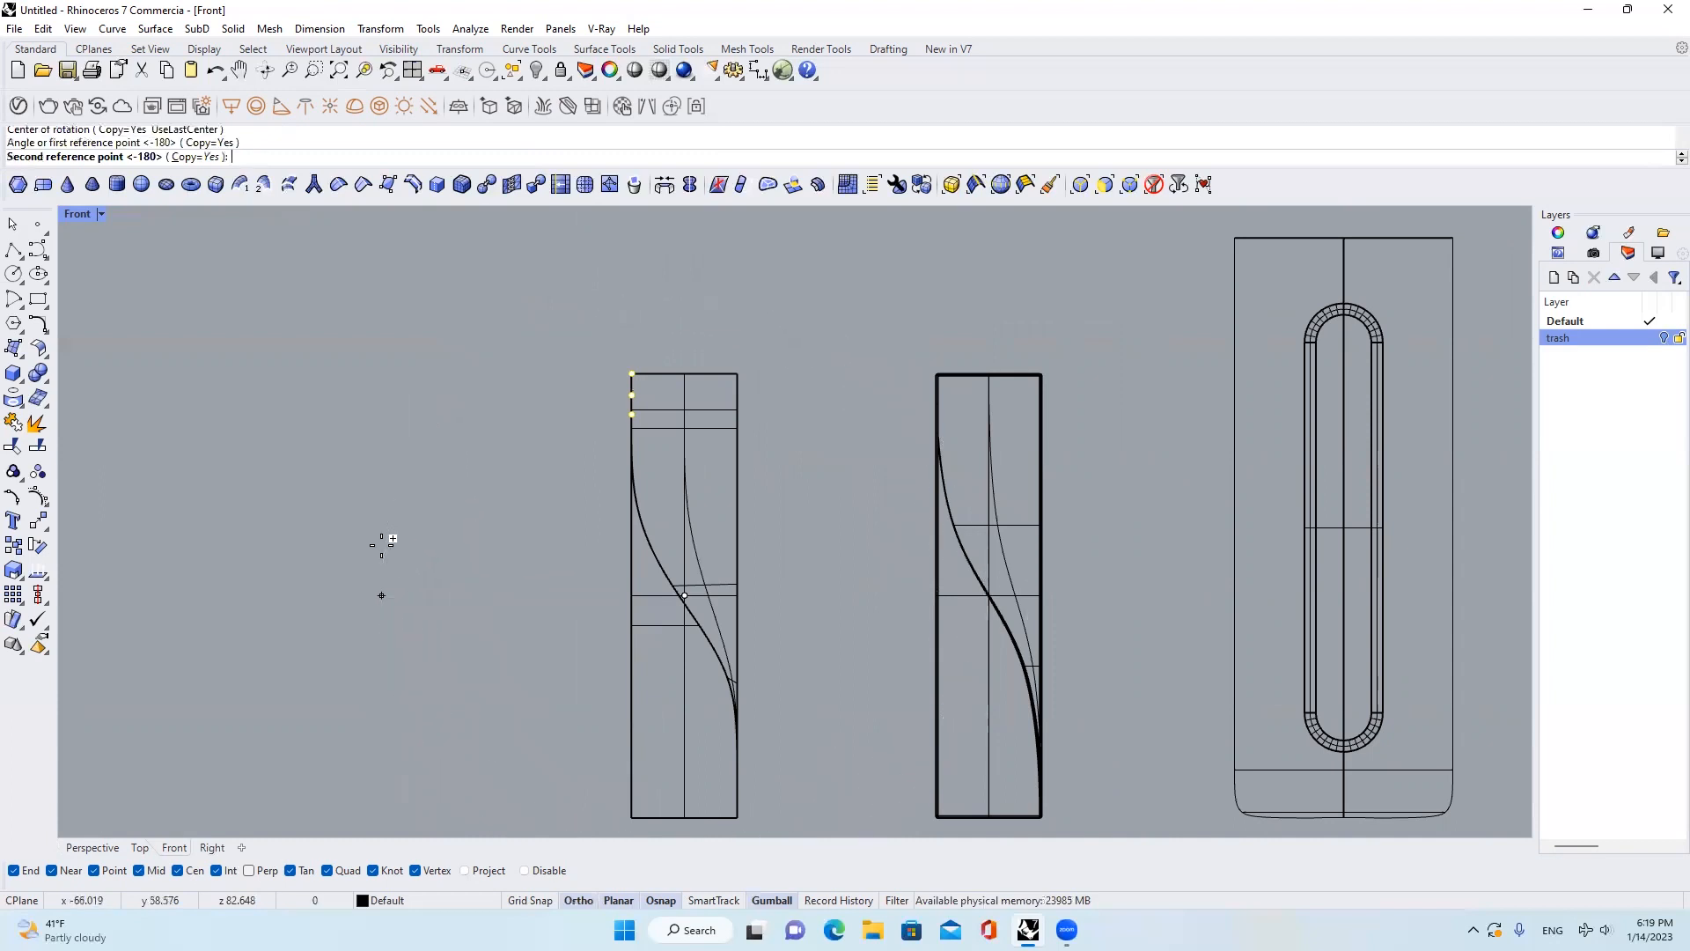
pyautogui.click(839, 610)
pyautogui.rightClick(841, 614)
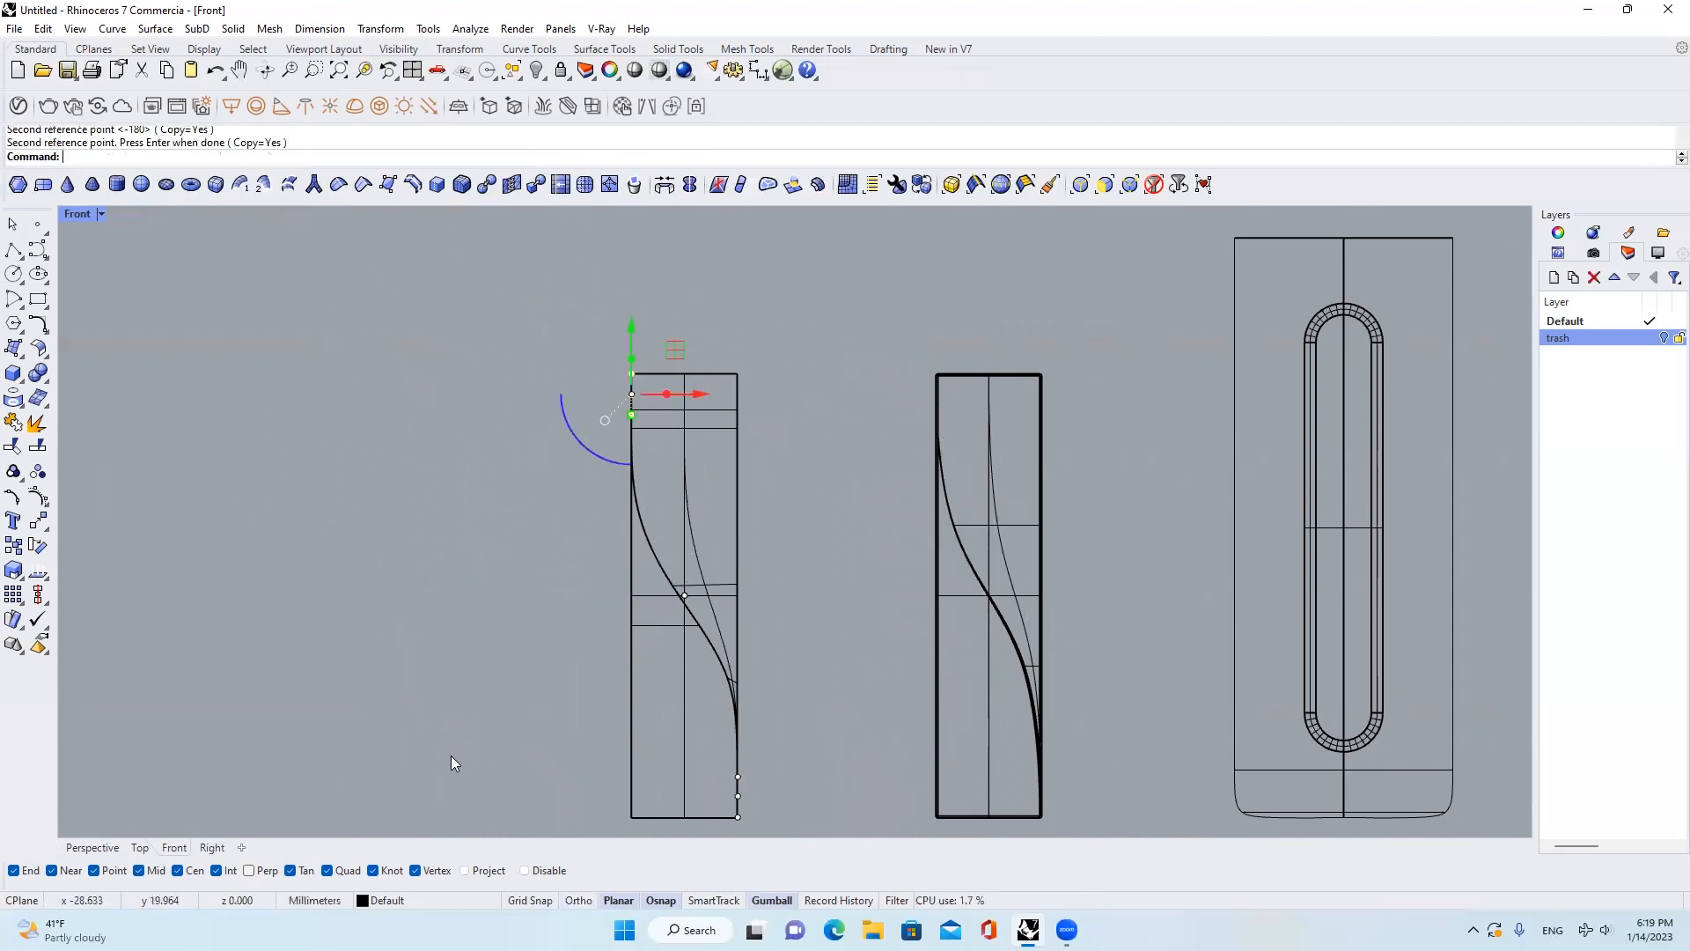
# In the Perspective view, draw a degree-3 control point curve using the three upper and three lower edge points on the box
pyautogui.click(110, 847)
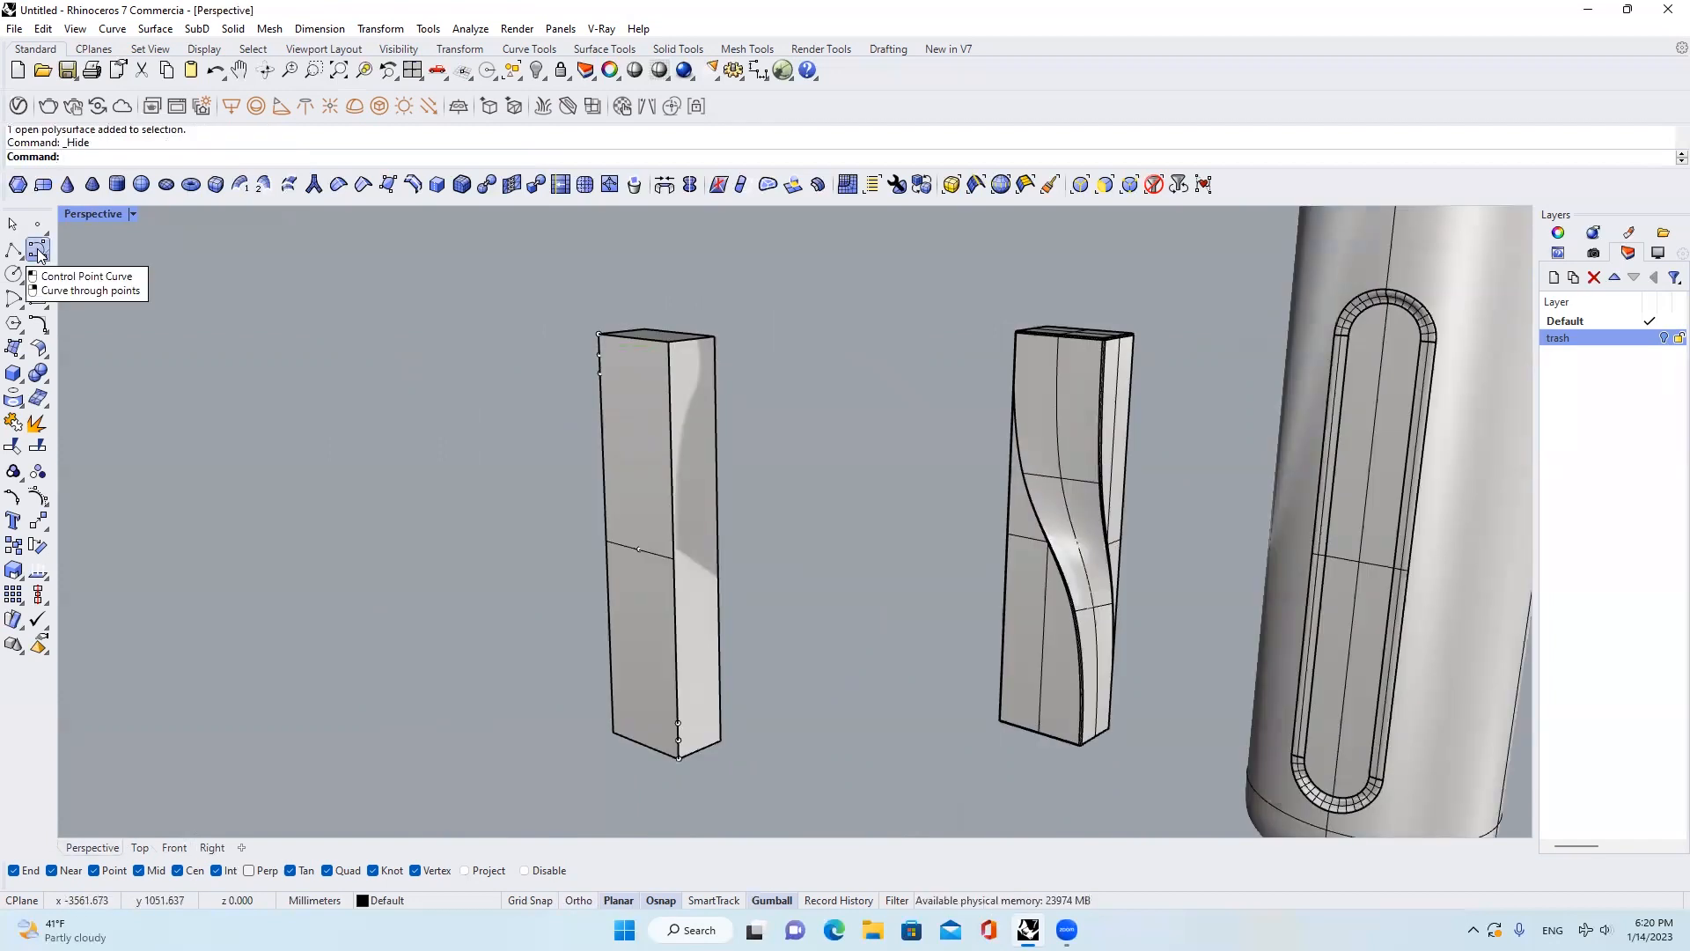
pyautogui.click(39, 255)
pyautogui.scroll(4, 559, 340)
pyautogui.click(628, 332)
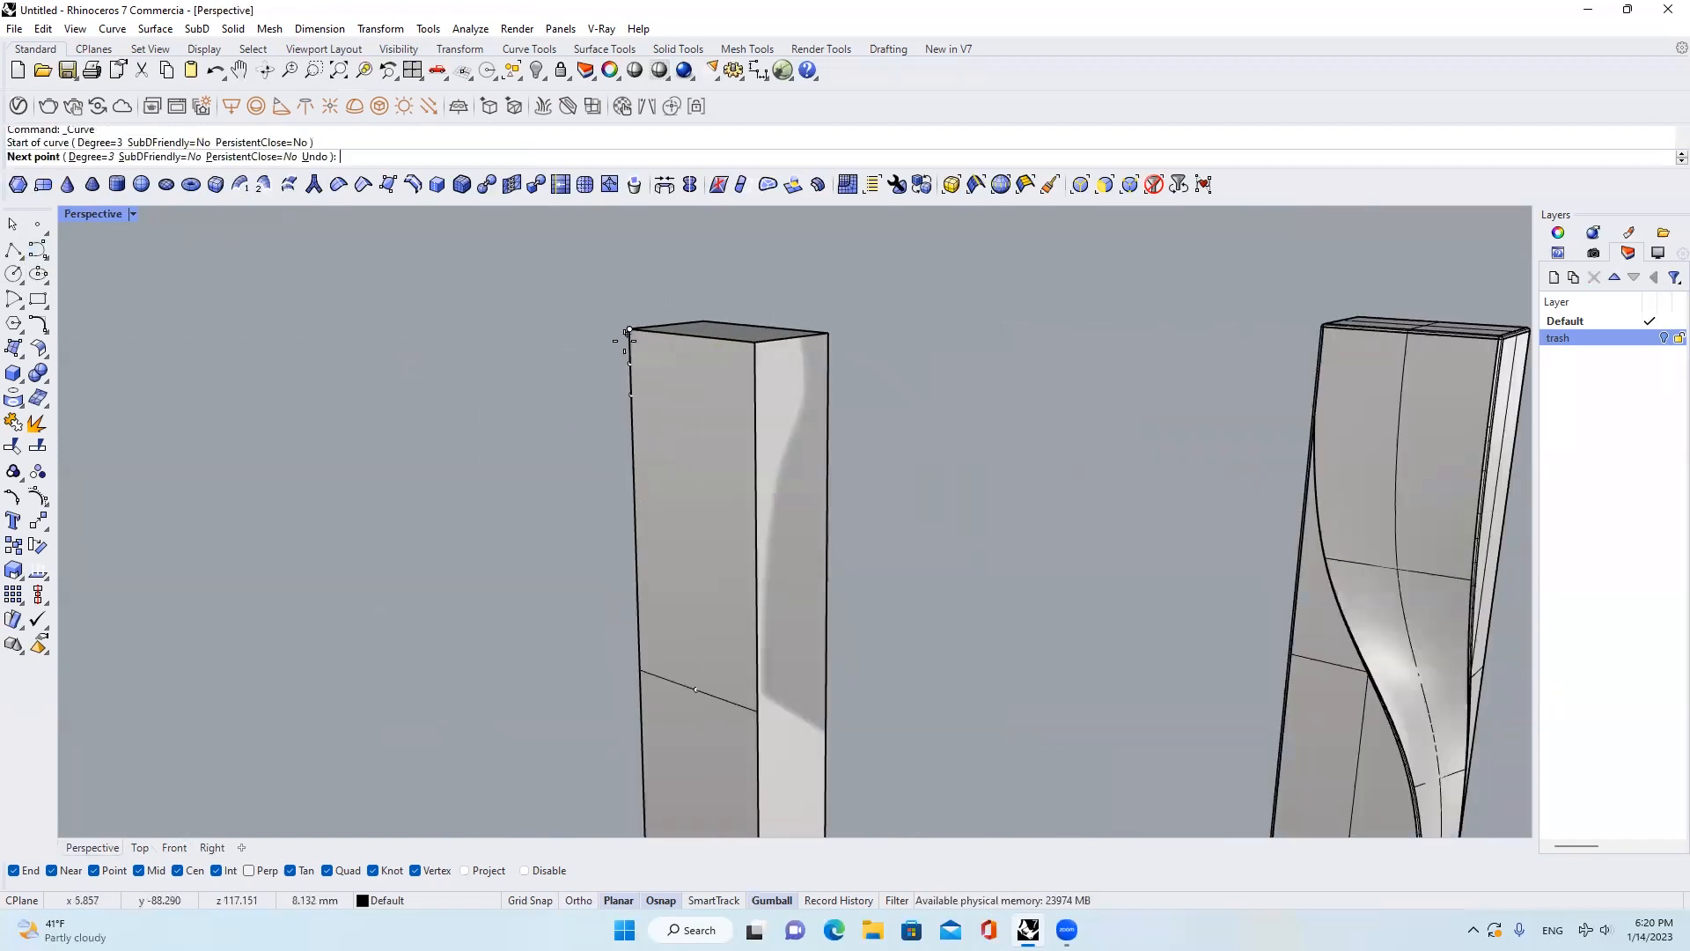
pyautogui.click(628, 363)
pyautogui.click(630, 395)
pyautogui.keyDown('shift'); pyautogui.moveTo(766, 616); pyautogui.dragTo(760, 424, button='right'); pyautogui.keyUp('shift')
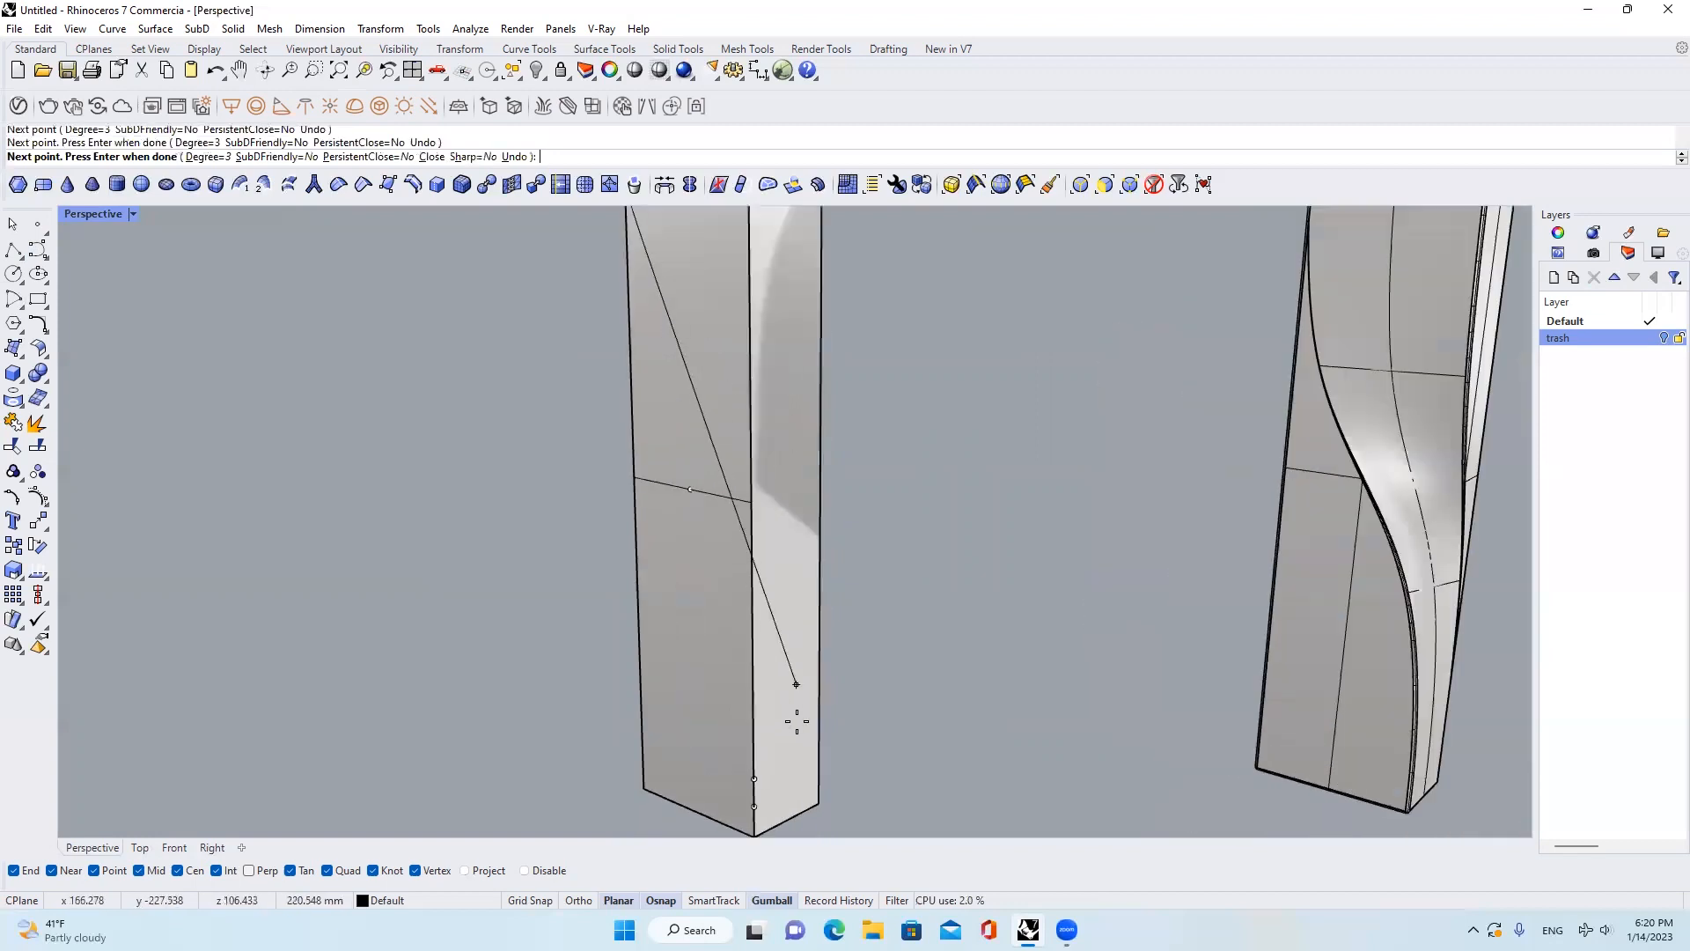
pyautogui.scroll(-4, 796, 722)
pyautogui.scroll(5, 728, 645)
pyautogui.click(720, 636)
pyautogui.click(721, 686)
pyautogui.click(722, 740)
pyautogui.rightClick(724, 740)
pyautogui.scroll(-4, 876, 726)
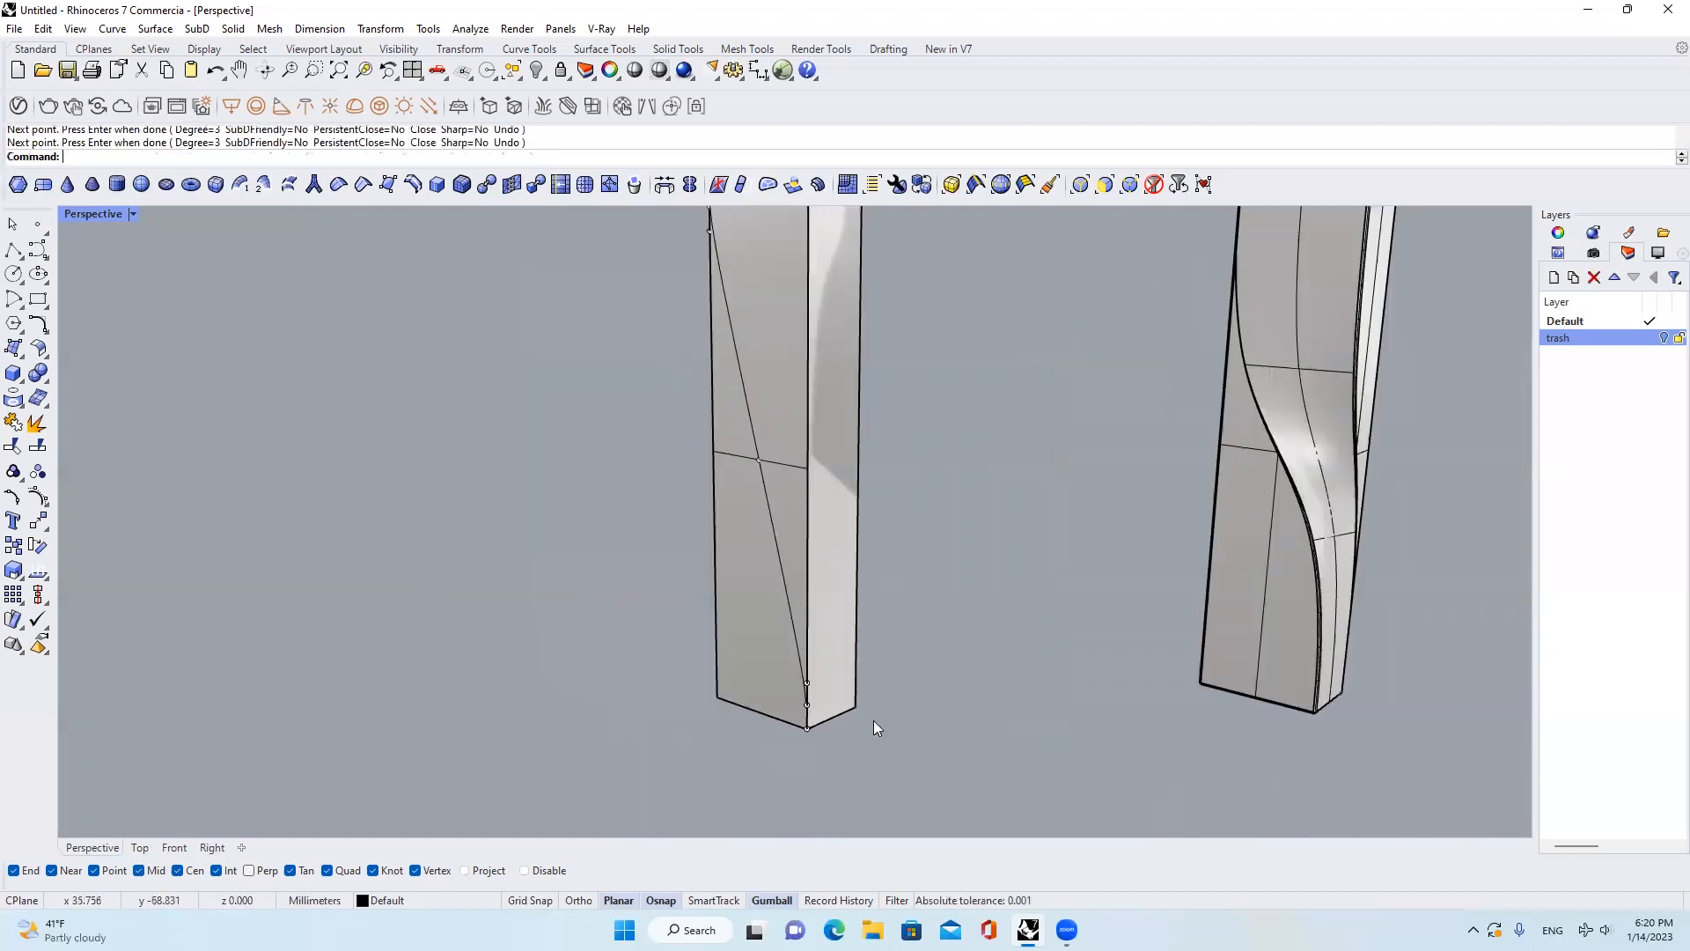
# Isolate the new diagonal curve by hiding the box and the other models
pyautogui.click(771, 516)
pyautogui.scroll(-4, 771, 516)
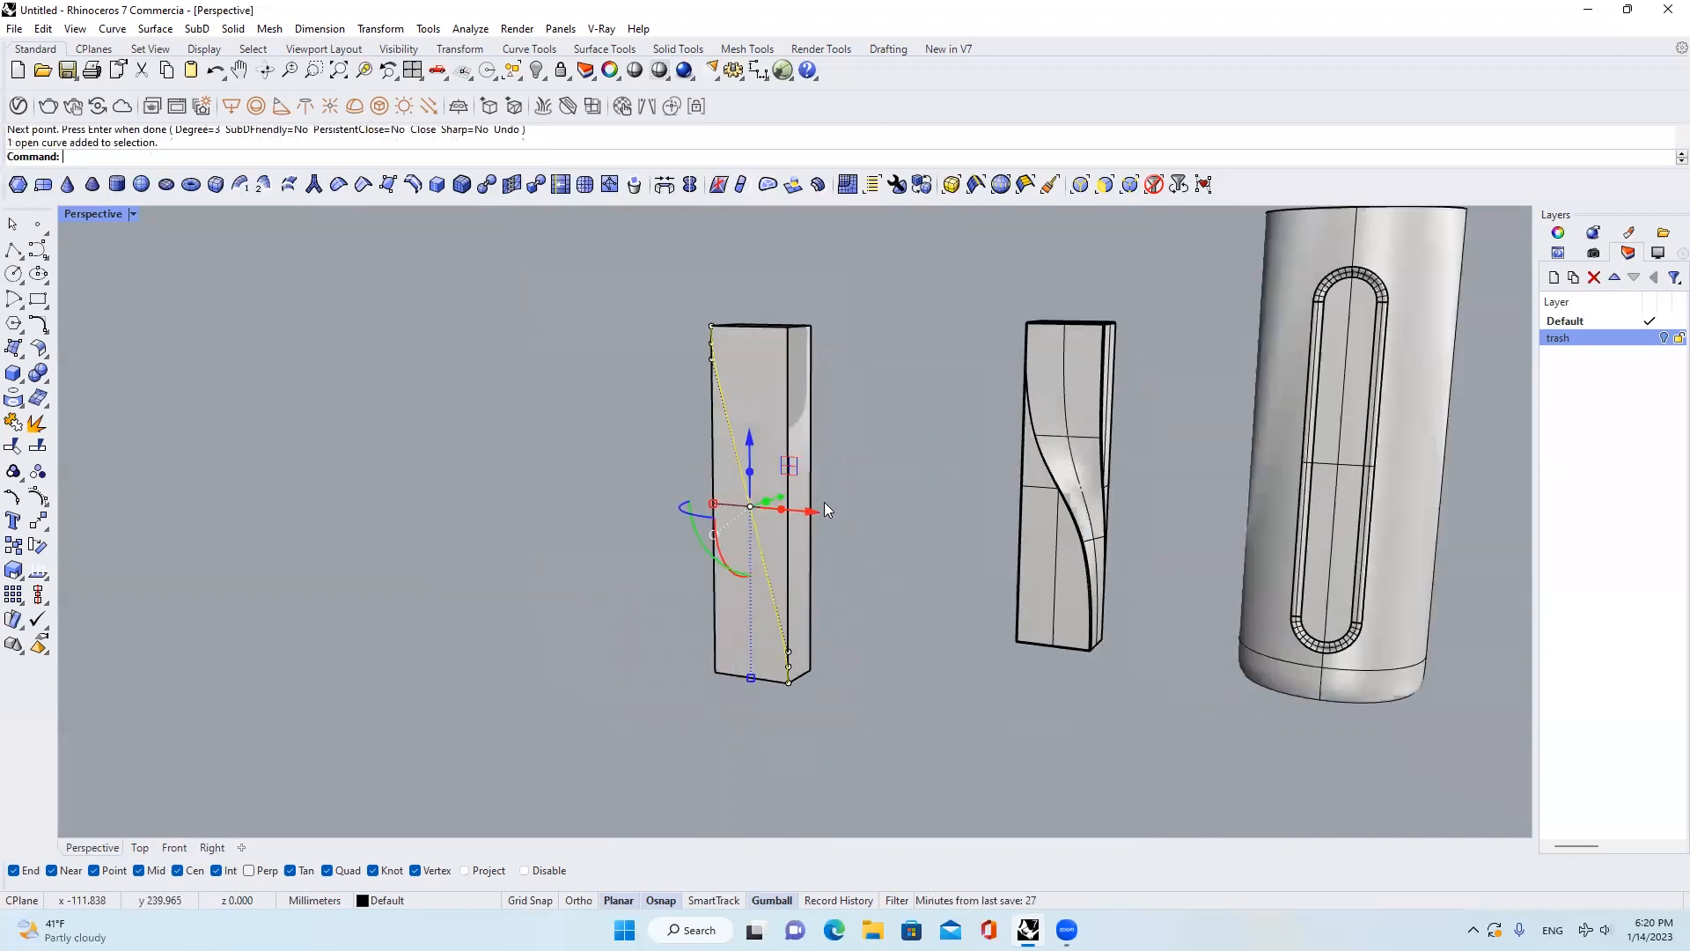
pyautogui.moveTo(824, 502); pyautogui.dragTo(825, 518, button='right')
pyautogui.click(543, 78)
pyautogui.click(610, 107)
pyautogui.click(761, 299)
# Scale the curve's two inner control points vertically toward its middle to form a smooth S shape, and show the hidden objects again
pyautogui.click(713, 357)
pyautogui.scroll(6, 713, 359)
pyautogui.click(709, 358)
pyautogui.scroll(-6, 711, 308)
pyautogui.scroll(5, 774, 590)
pyautogui.hotkey('ctrl', 'z')
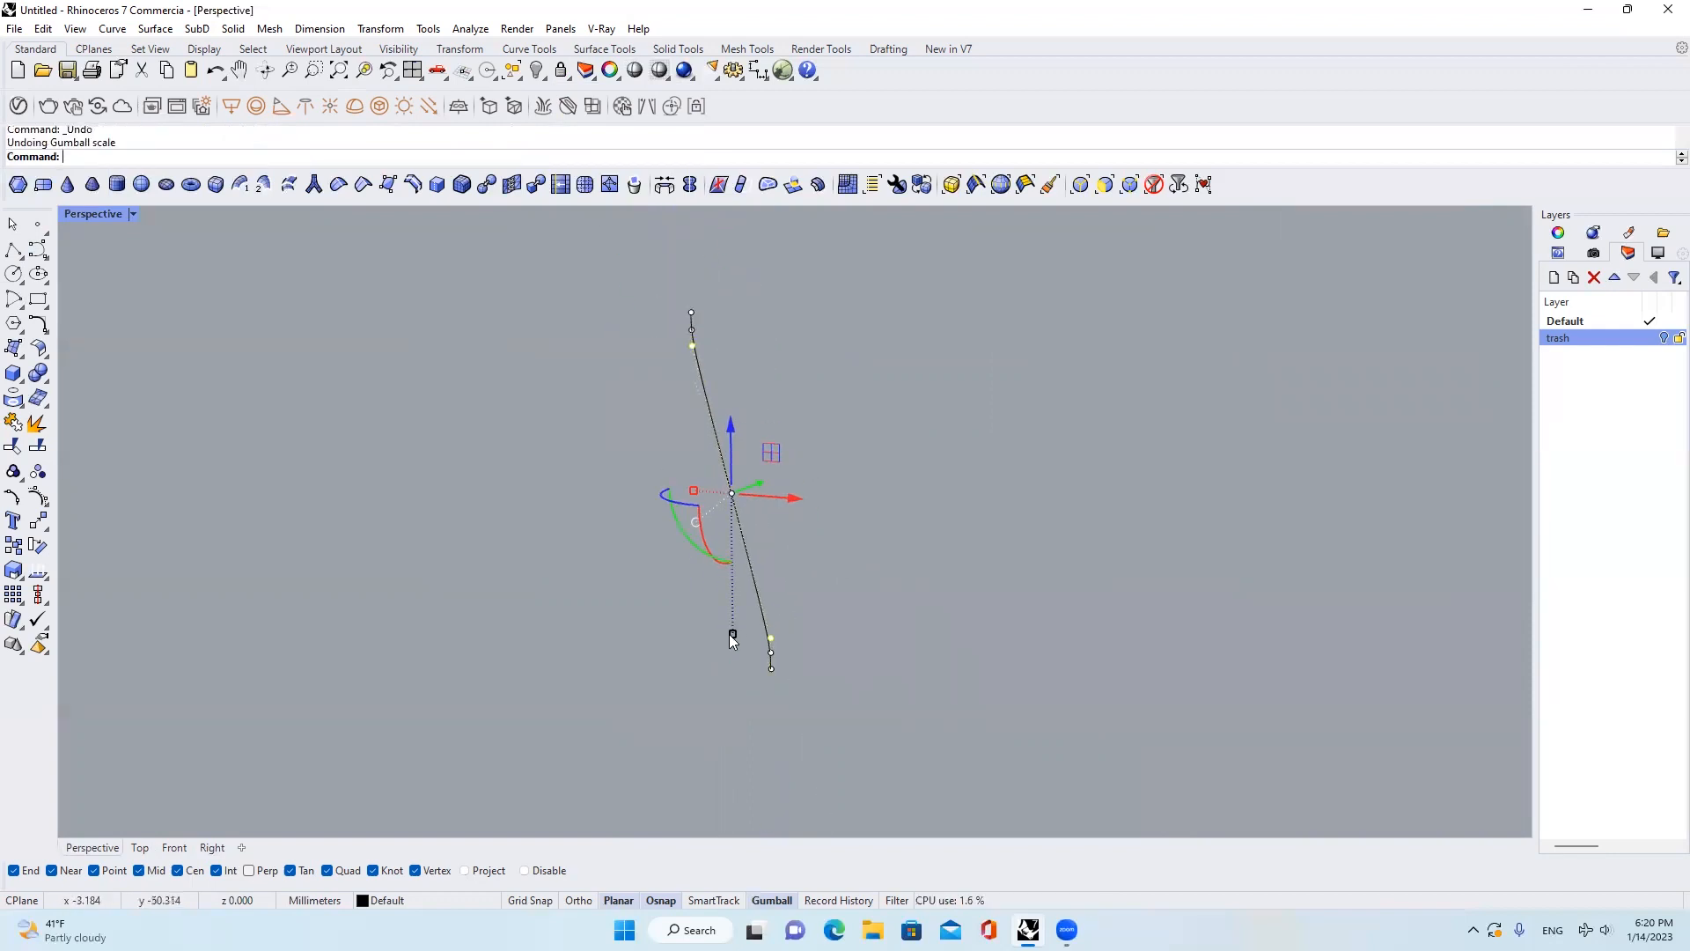
pyautogui.moveTo(733, 634); pyautogui.dragTo(731, 537)
pyautogui.press('Escape')
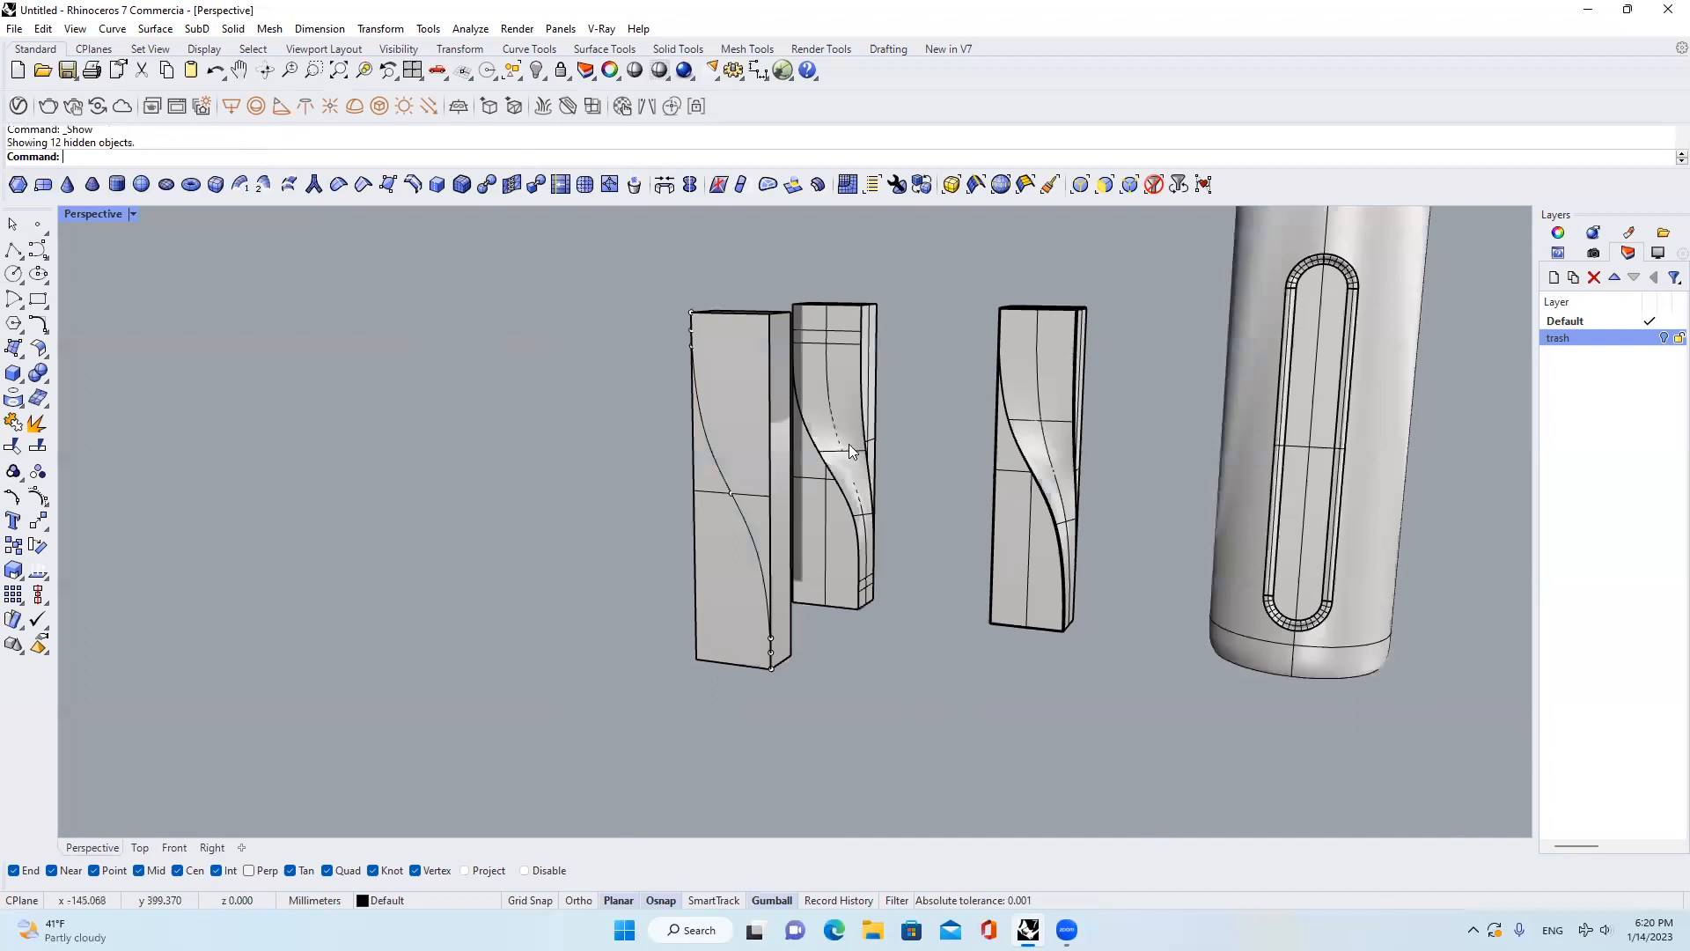
# Delete the original twisted block standing behind the box
pyautogui.click(857, 437)
pyautogui.moveTo(857, 437); pyautogui.dragTo(734, 510, button='right')
pyautogui.press('Delete')
pyautogui.scroll(3, 734, 510)
# Duplicate the S-curve to the side of the box and rotate the copy about its vertical axis
pyautogui.click(735, 510)
pyautogui.click(780, 558)
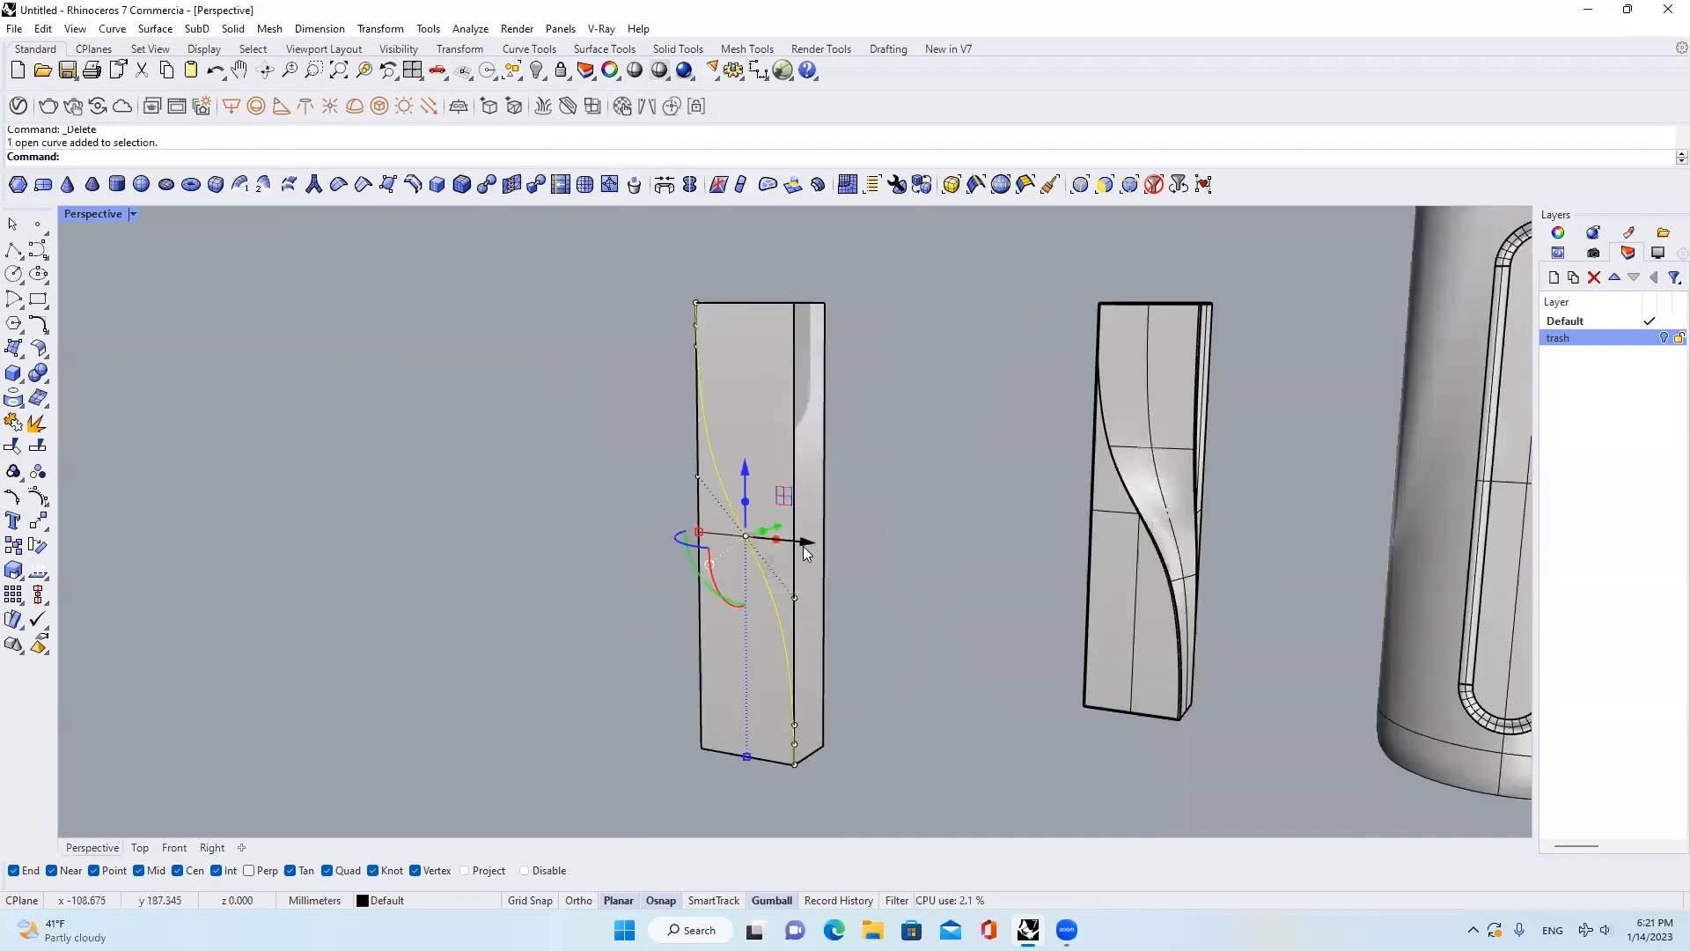
pyautogui.moveTo(807, 544); pyautogui.dragTo(952, 581)
pyautogui.scroll(-2, 863, 467)
pyautogui.scroll(5, 876, 521)
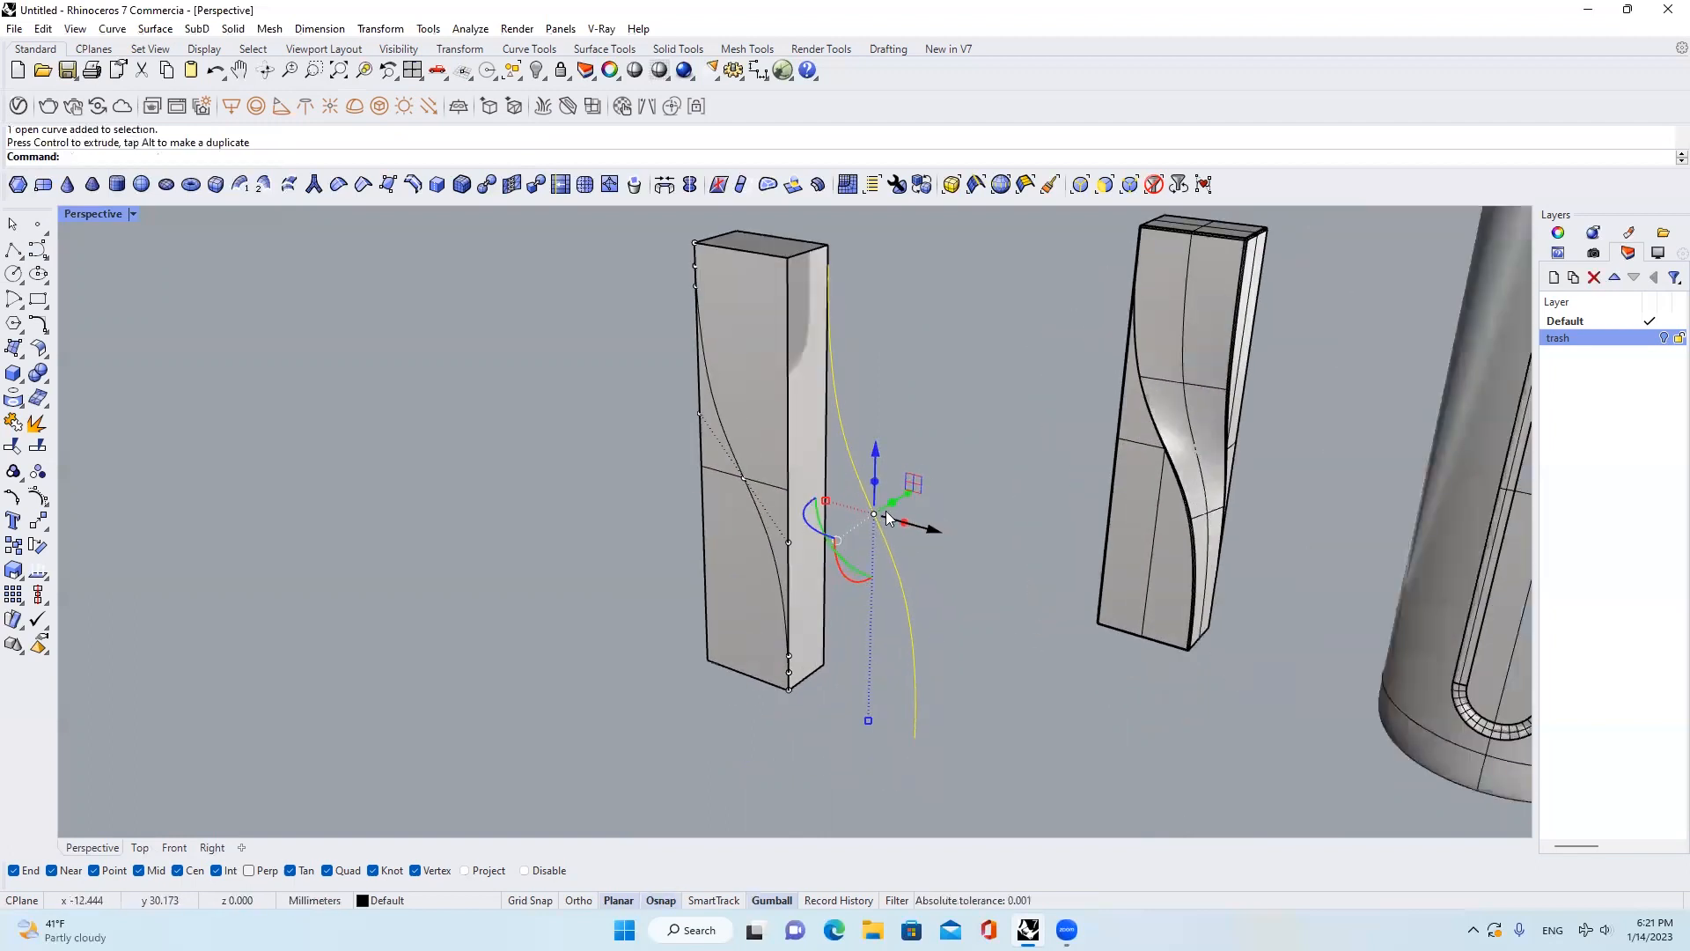
pyautogui.click(828, 527)
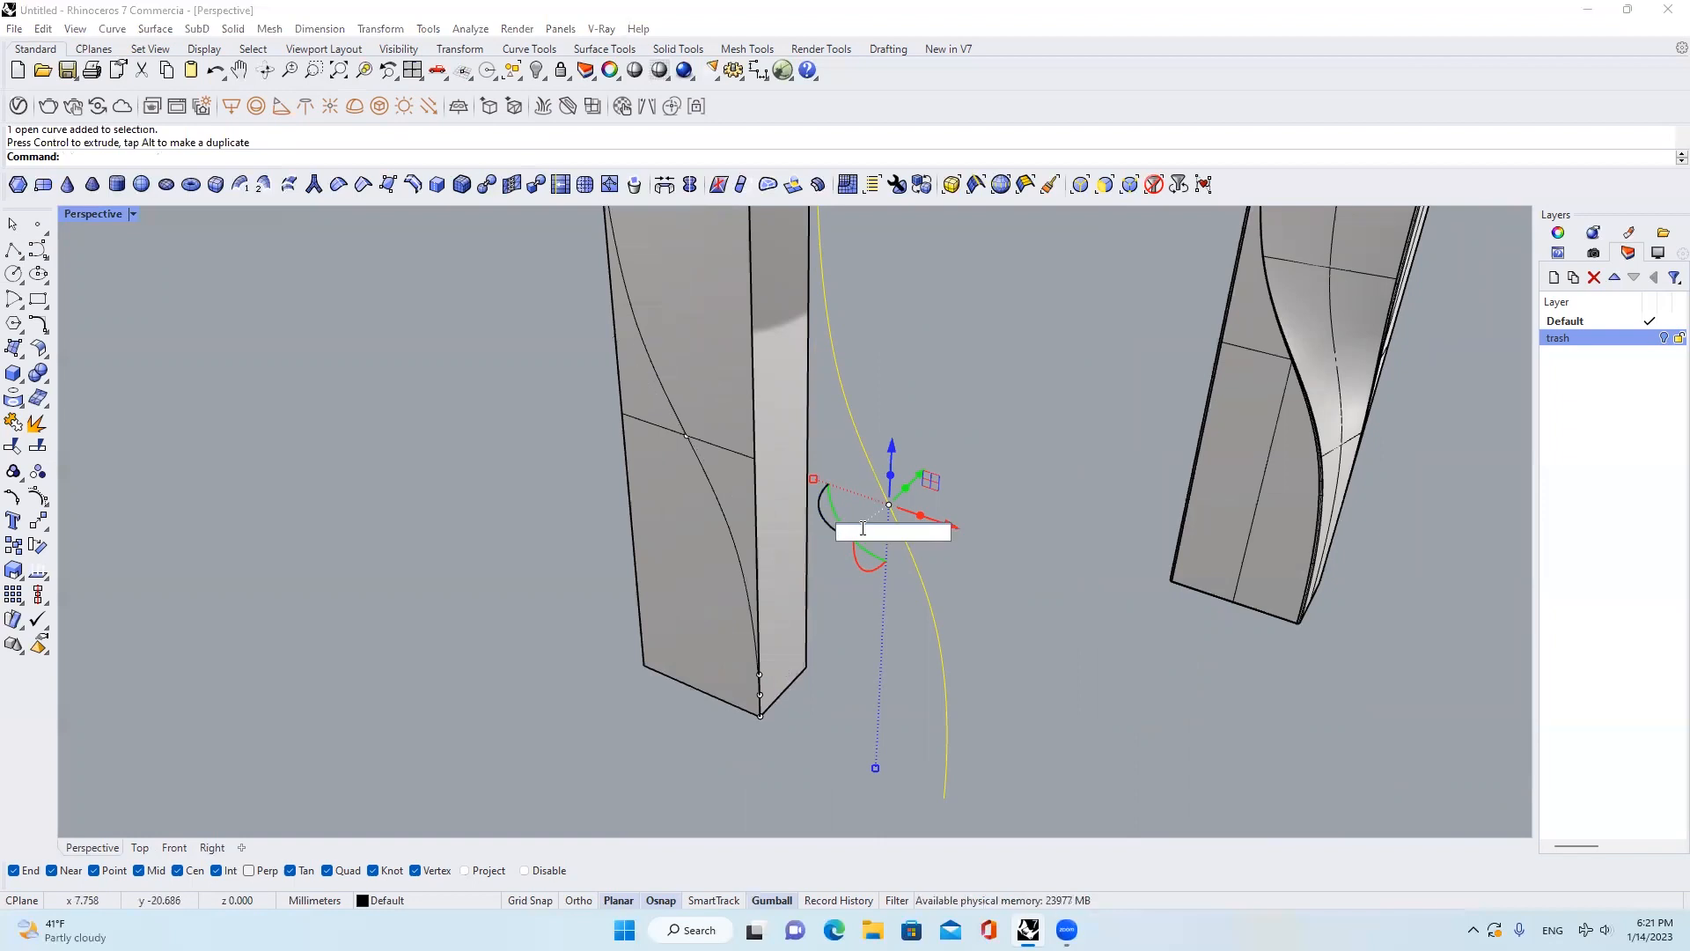
pyautogui.press('Return')
pyautogui.scroll(-4, 861, 526)
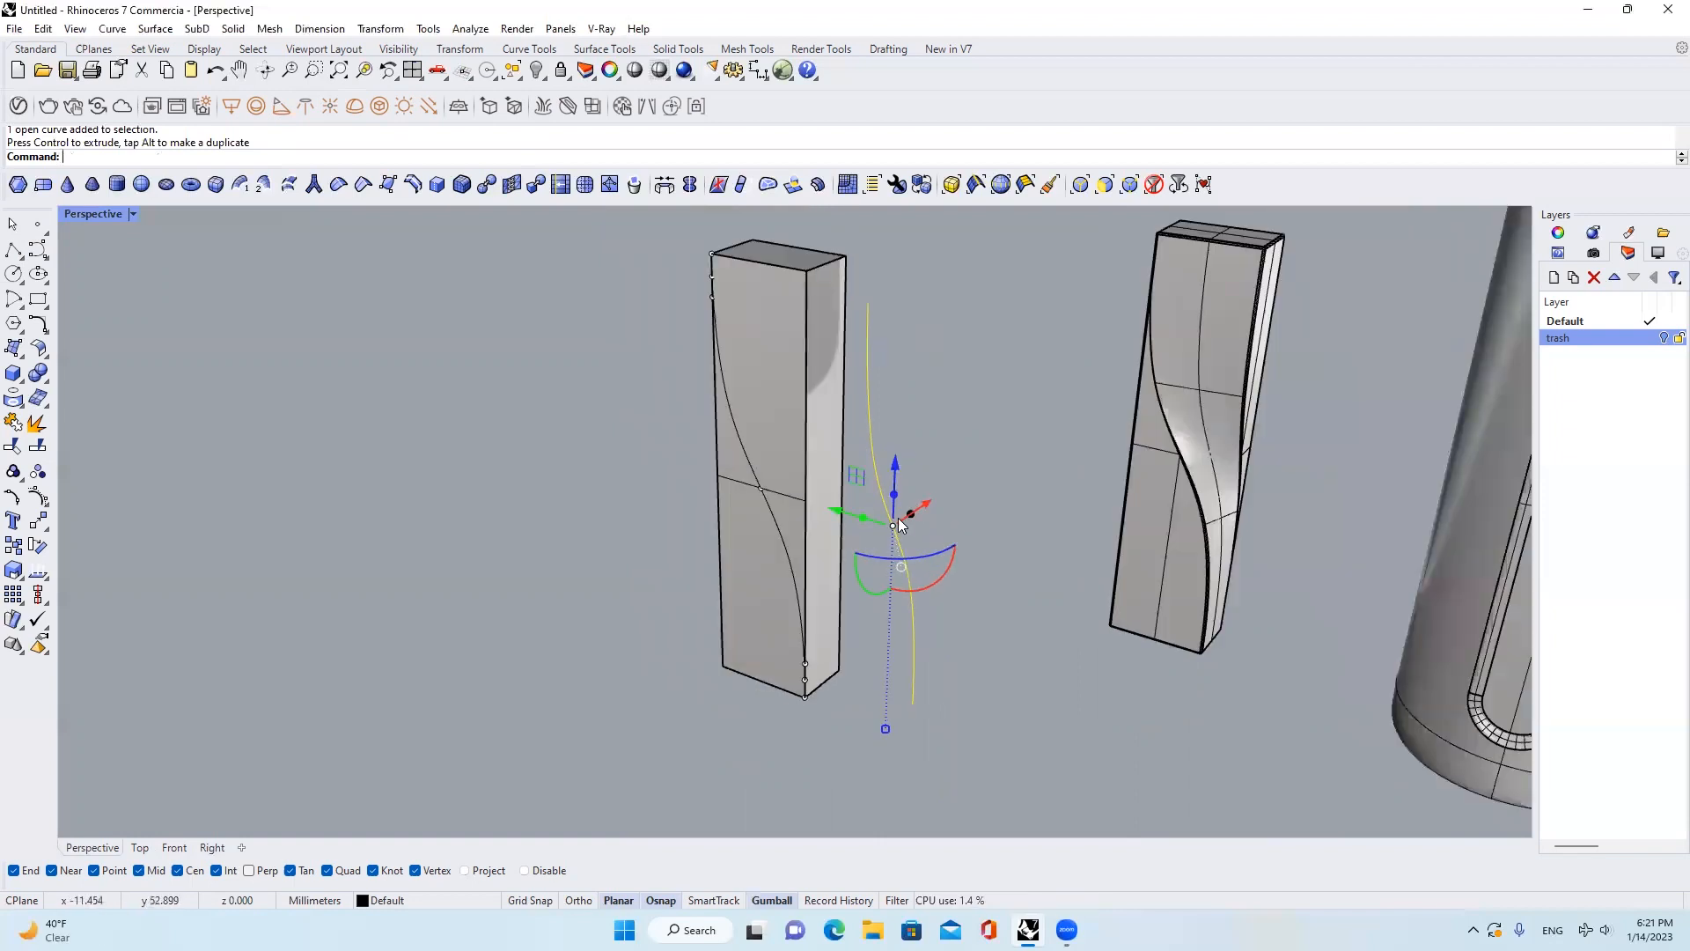
pyautogui.moveTo(984, 502)
pyautogui.mouseDown(button='right')
pyautogui.moveTo(784, 452)
pyautogui.moveTo(979, 486)
pyautogui.mouseUp(button='right')
# Move the copied curve by its lower endpoint onto the far lower corner of the box's side face
pyautogui.click(910, 590)
pyautogui.write('m')
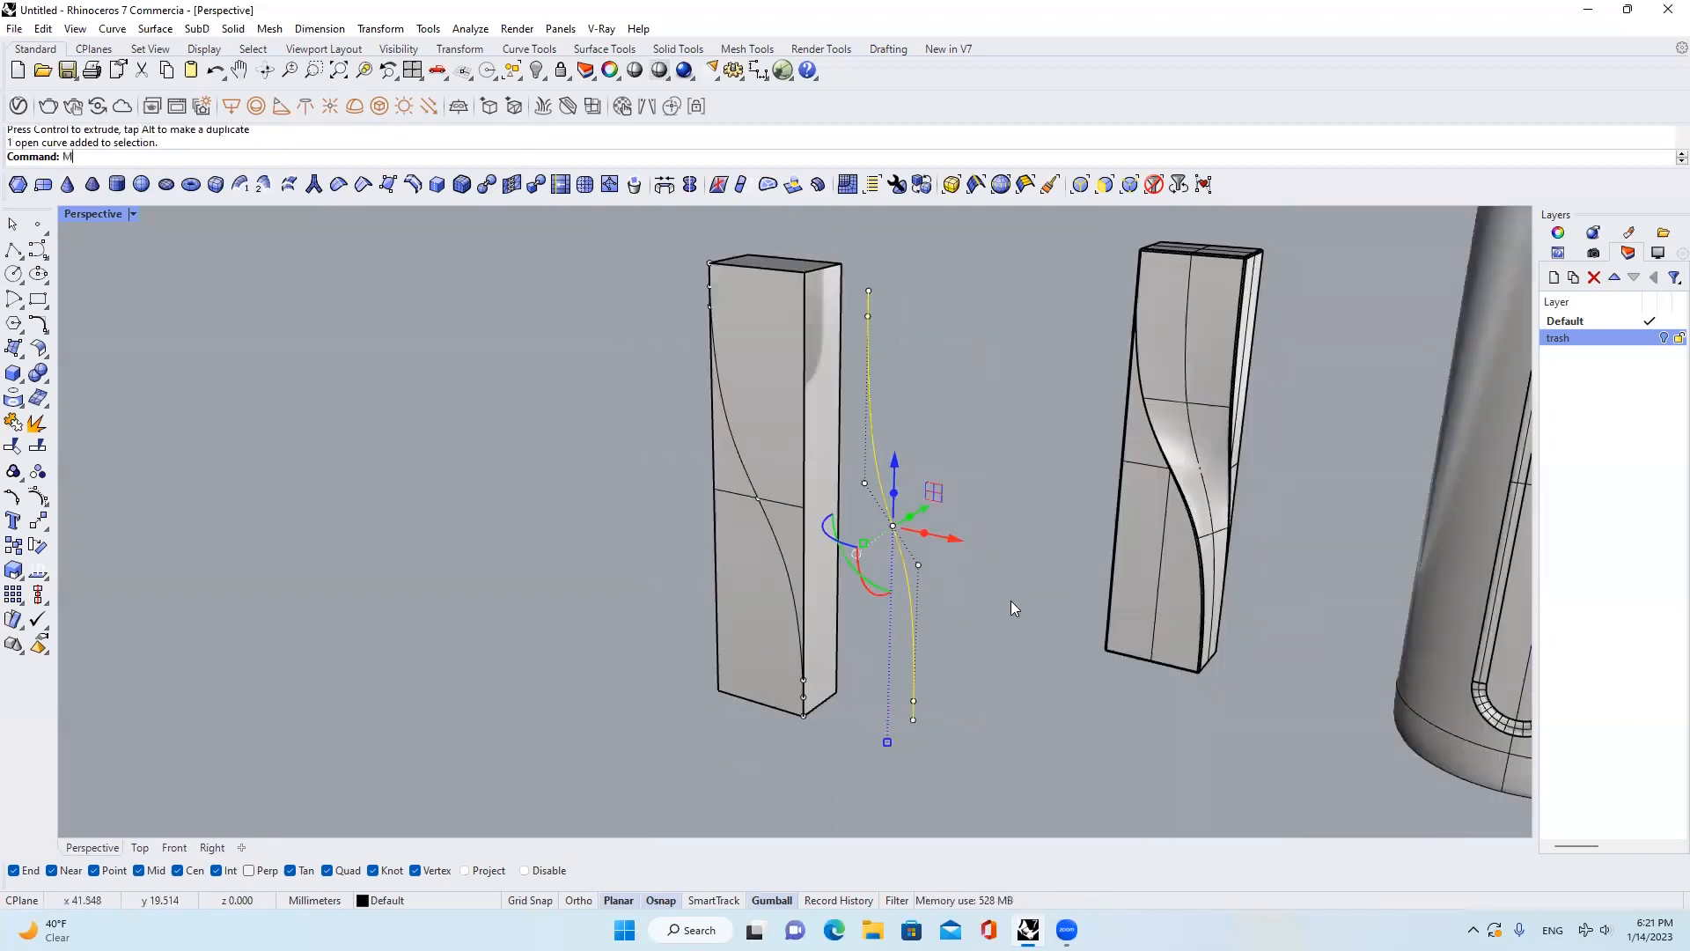
pyautogui.press('Return')
pyautogui.click(915, 720)
pyautogui.click(836, 695)
pyautogui.scroll(-3, 936, 574)
pyautogui.scroll(3, 833, 452)
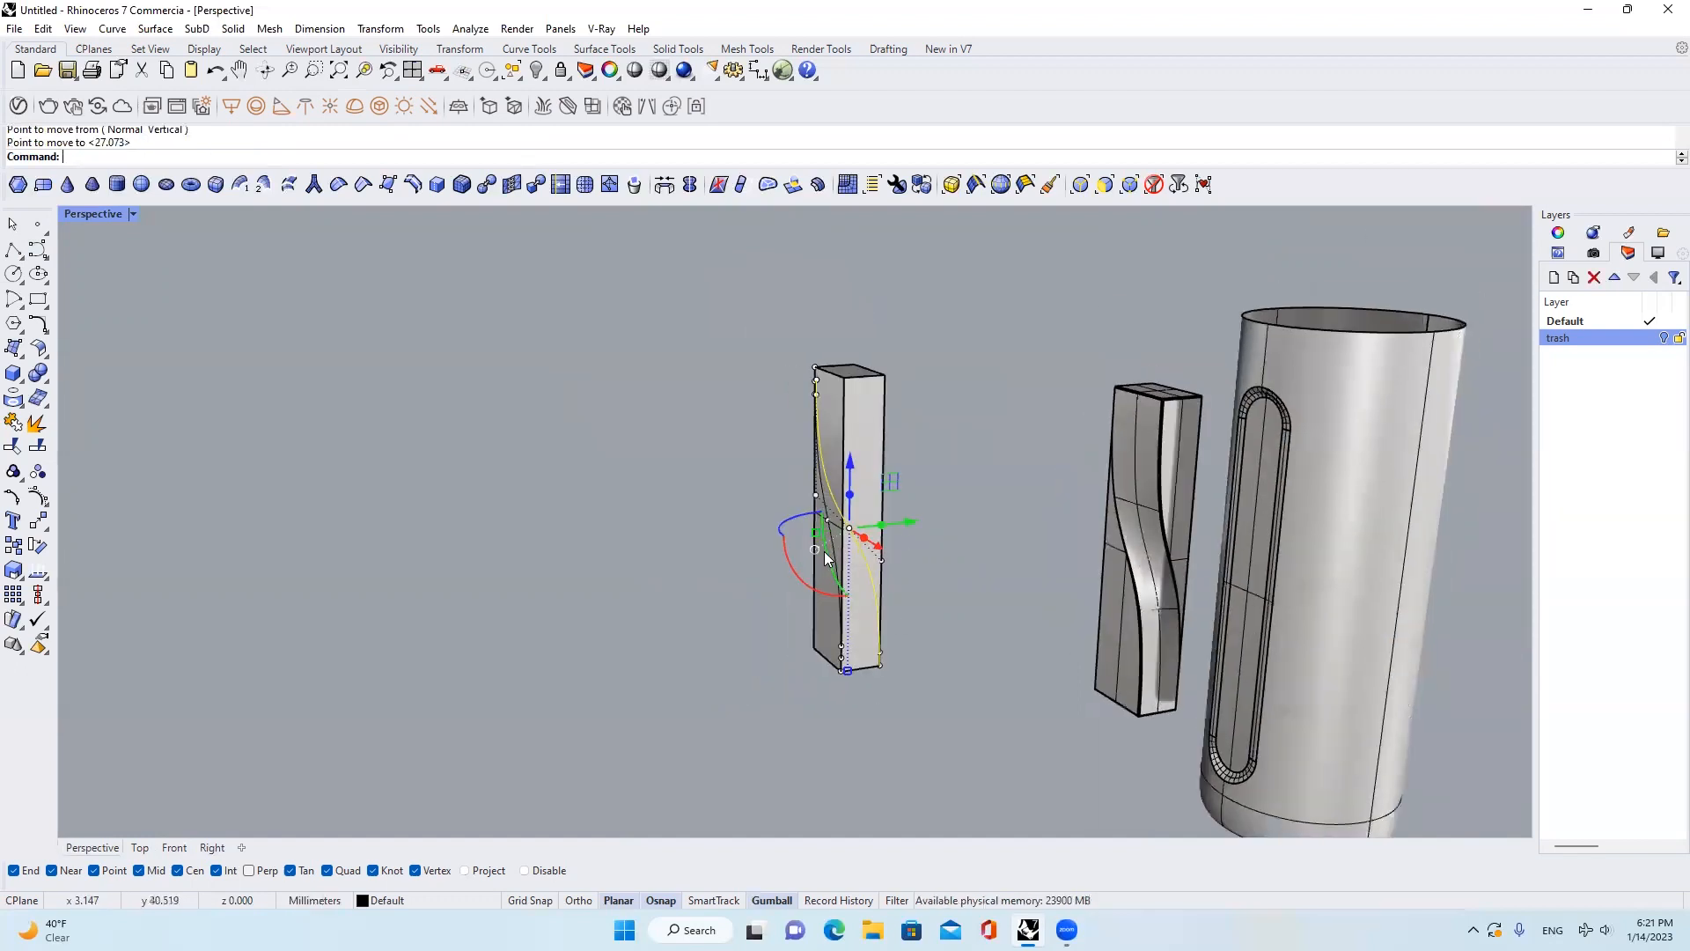
# Scale the copied curve in one direction with Scale1D so that it fits the width of the box's side face
pyautogui.write('sca')
pyautogui.press('Return')
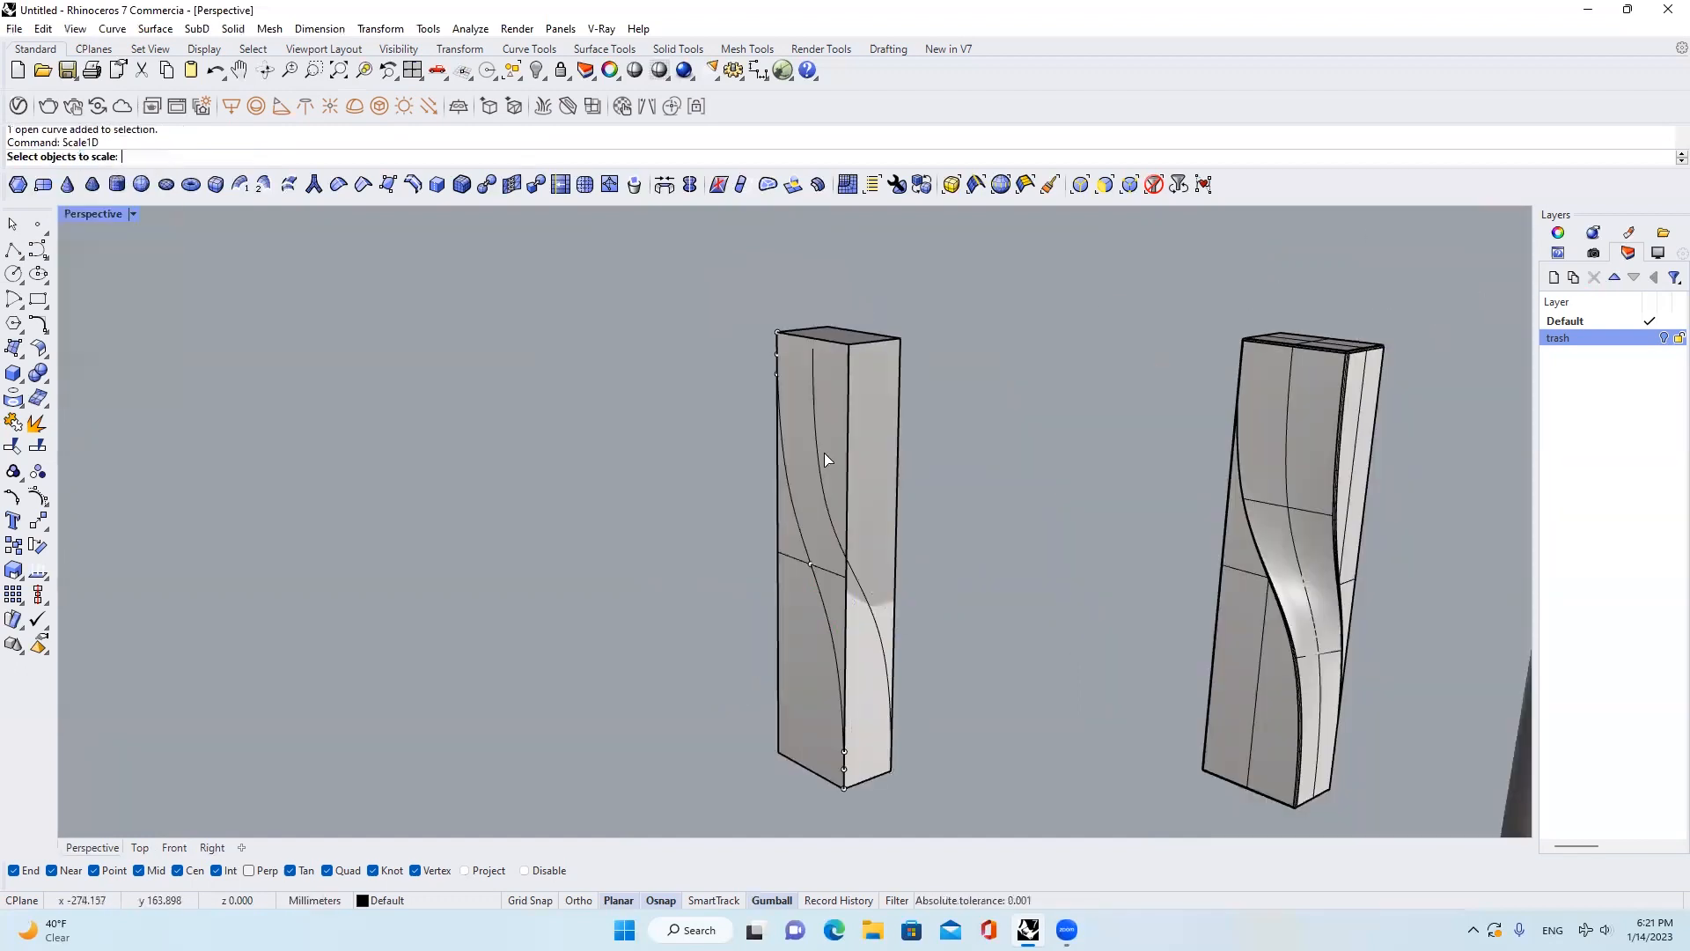
pyautogui.click(818, 443)
pyautogui.press('Return')
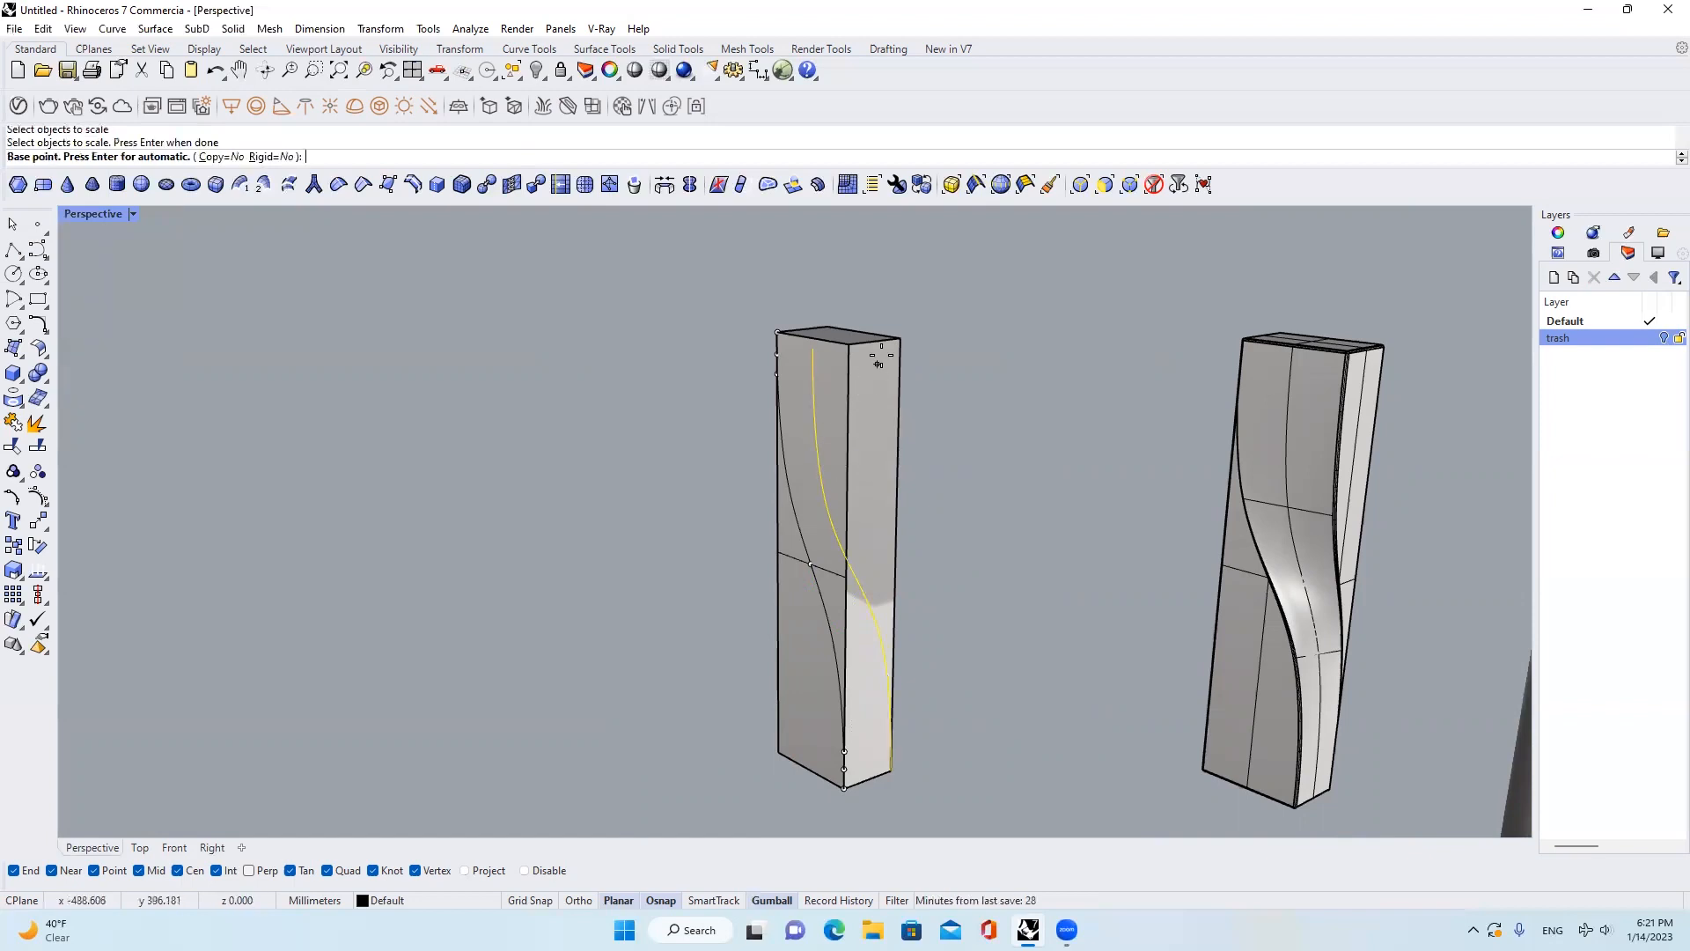
pyautogui.click(812, 350)
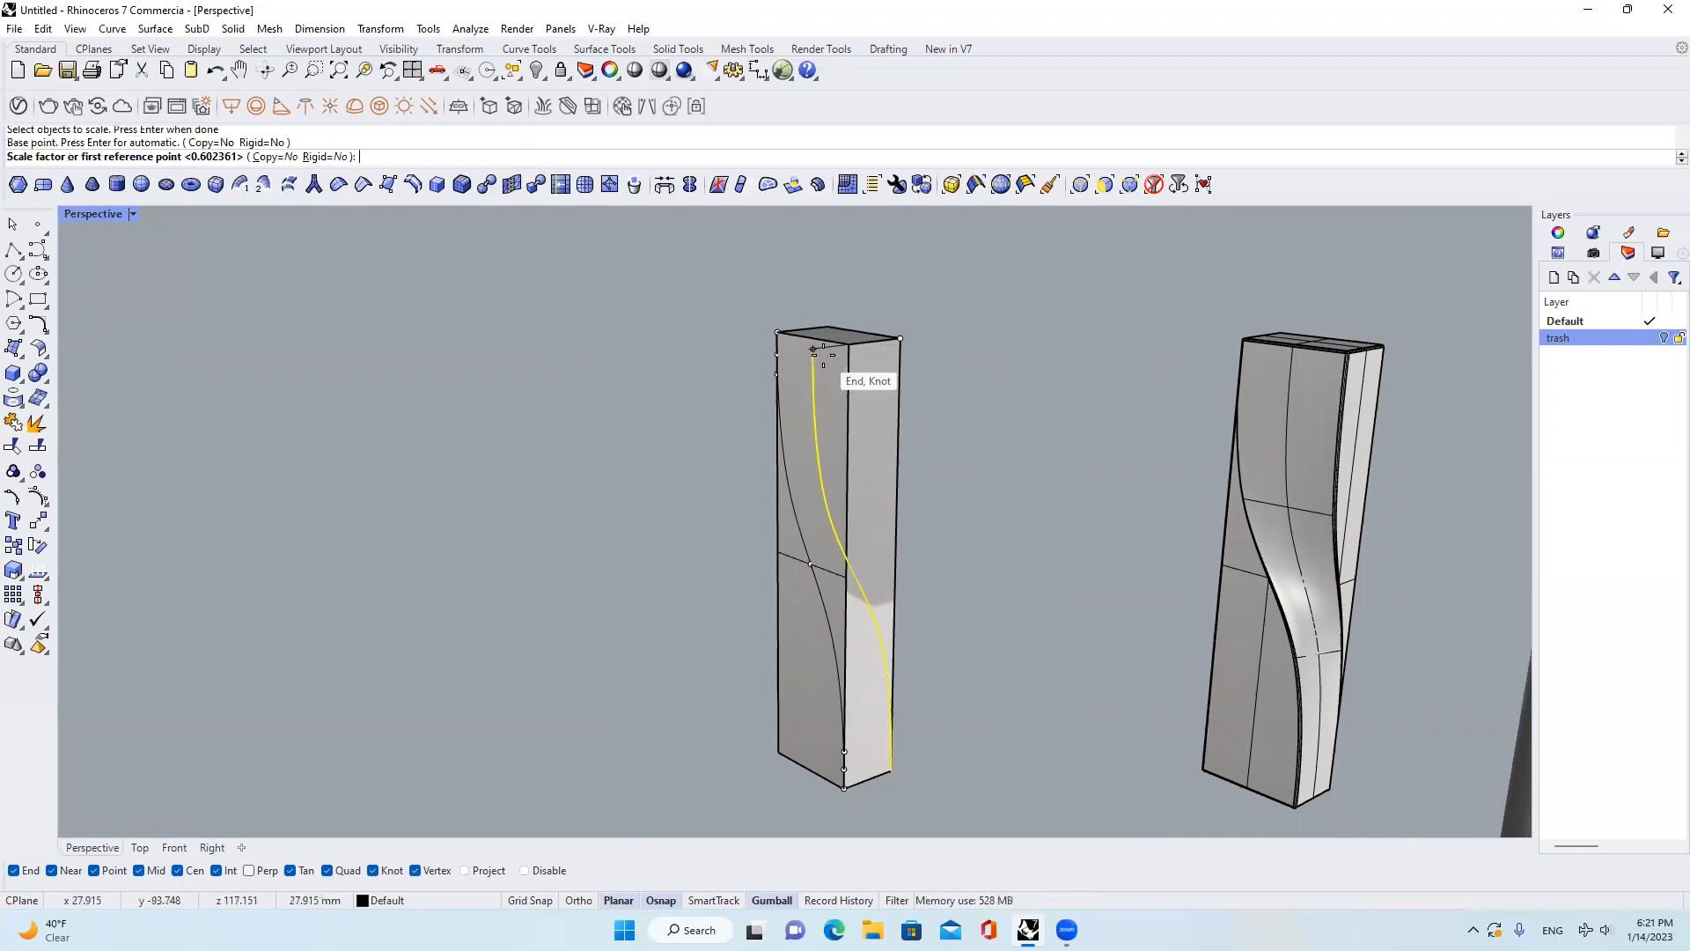
pyautogui.press('Escape')
# Undo the previous explode, then select the box and explode it into separate faces
pyautogui.hotkey('ctrl', 'z')
pyautogui.click(828, 491)
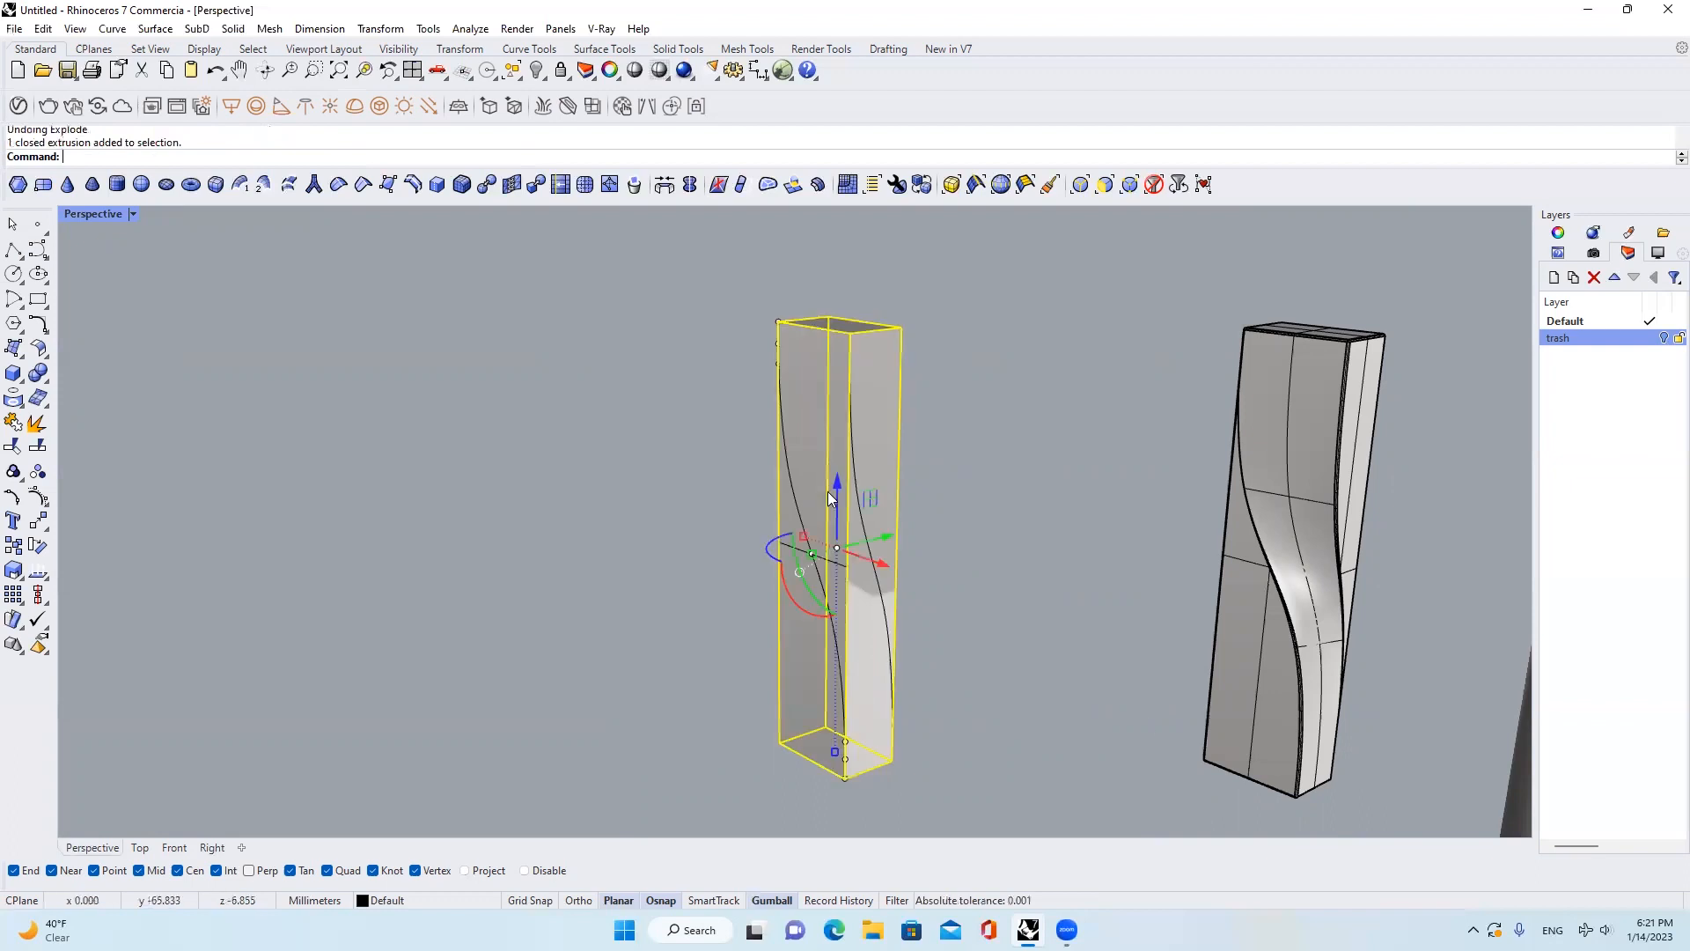
pyautogui.click(36, 424)
# Trim the box's front face with the S-curve on it, removing the part above the curve
pyautogui.click(751, 533)
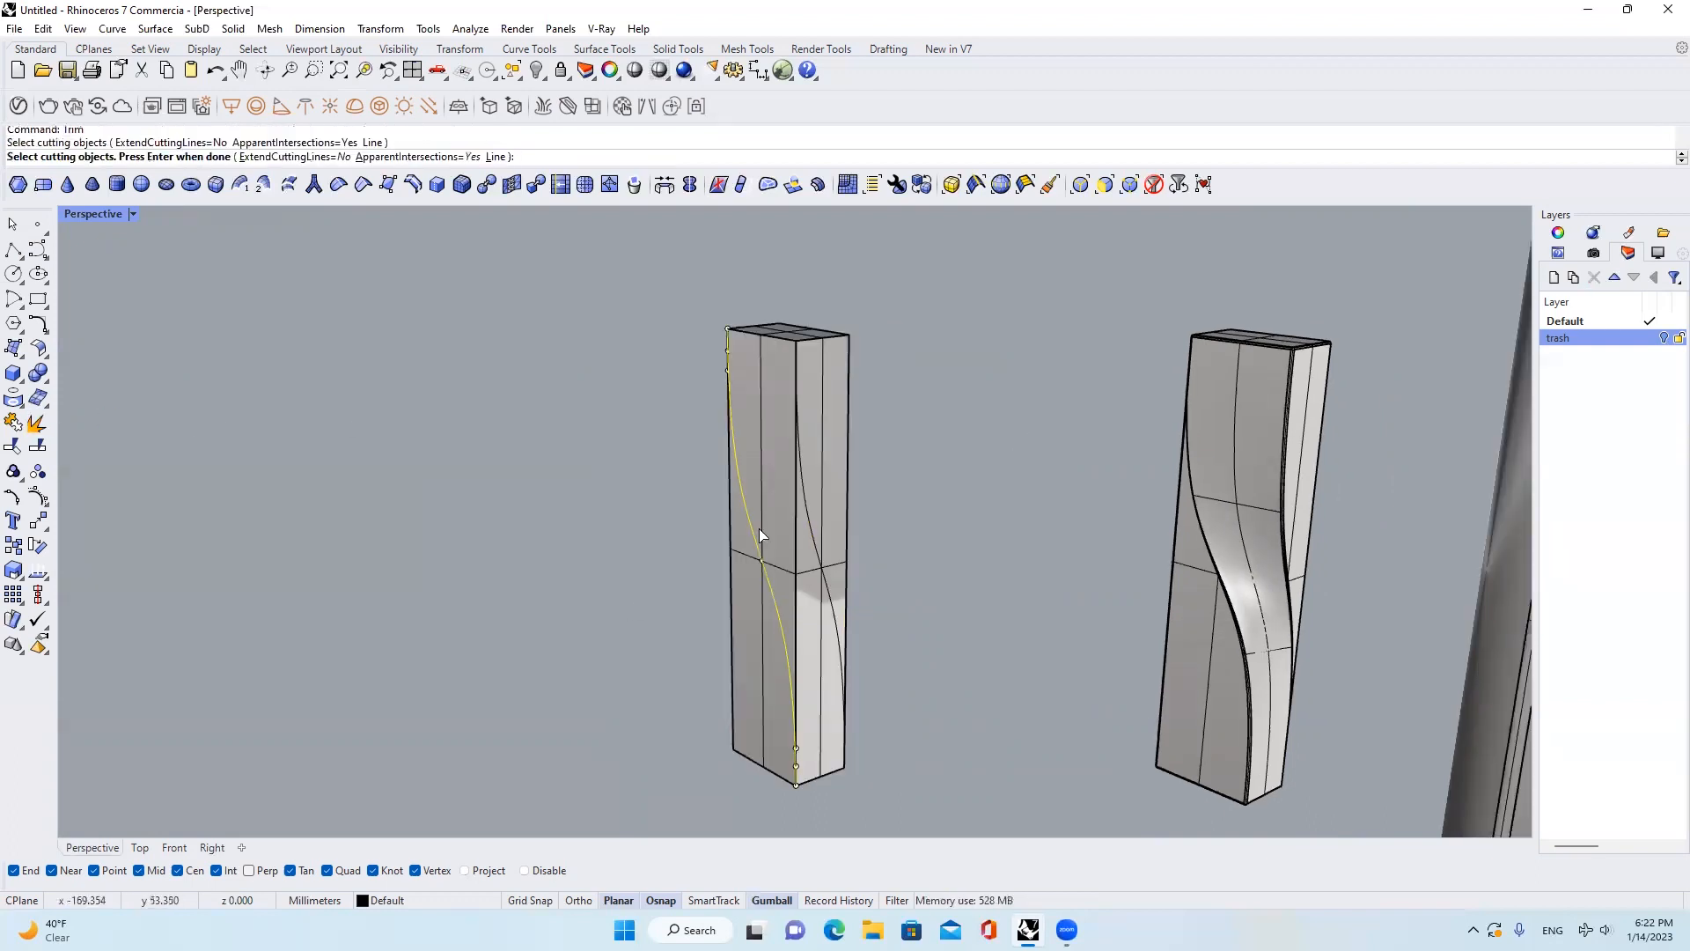
pyautogui.press('Return')
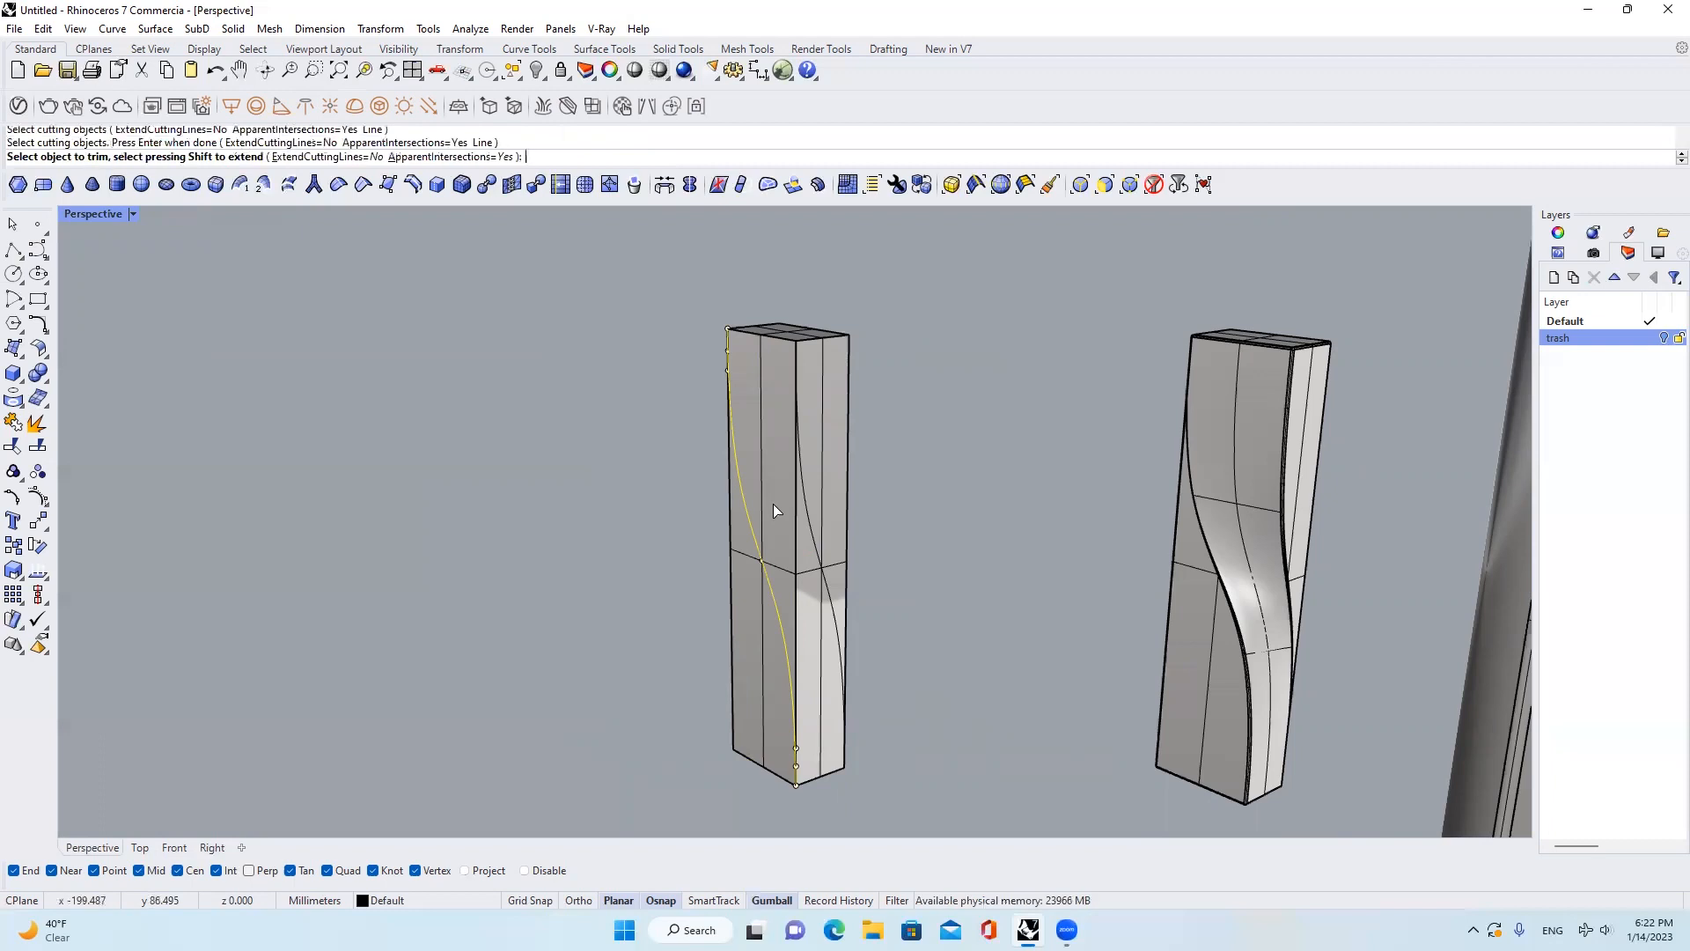
pyautogui.click(774, 511)
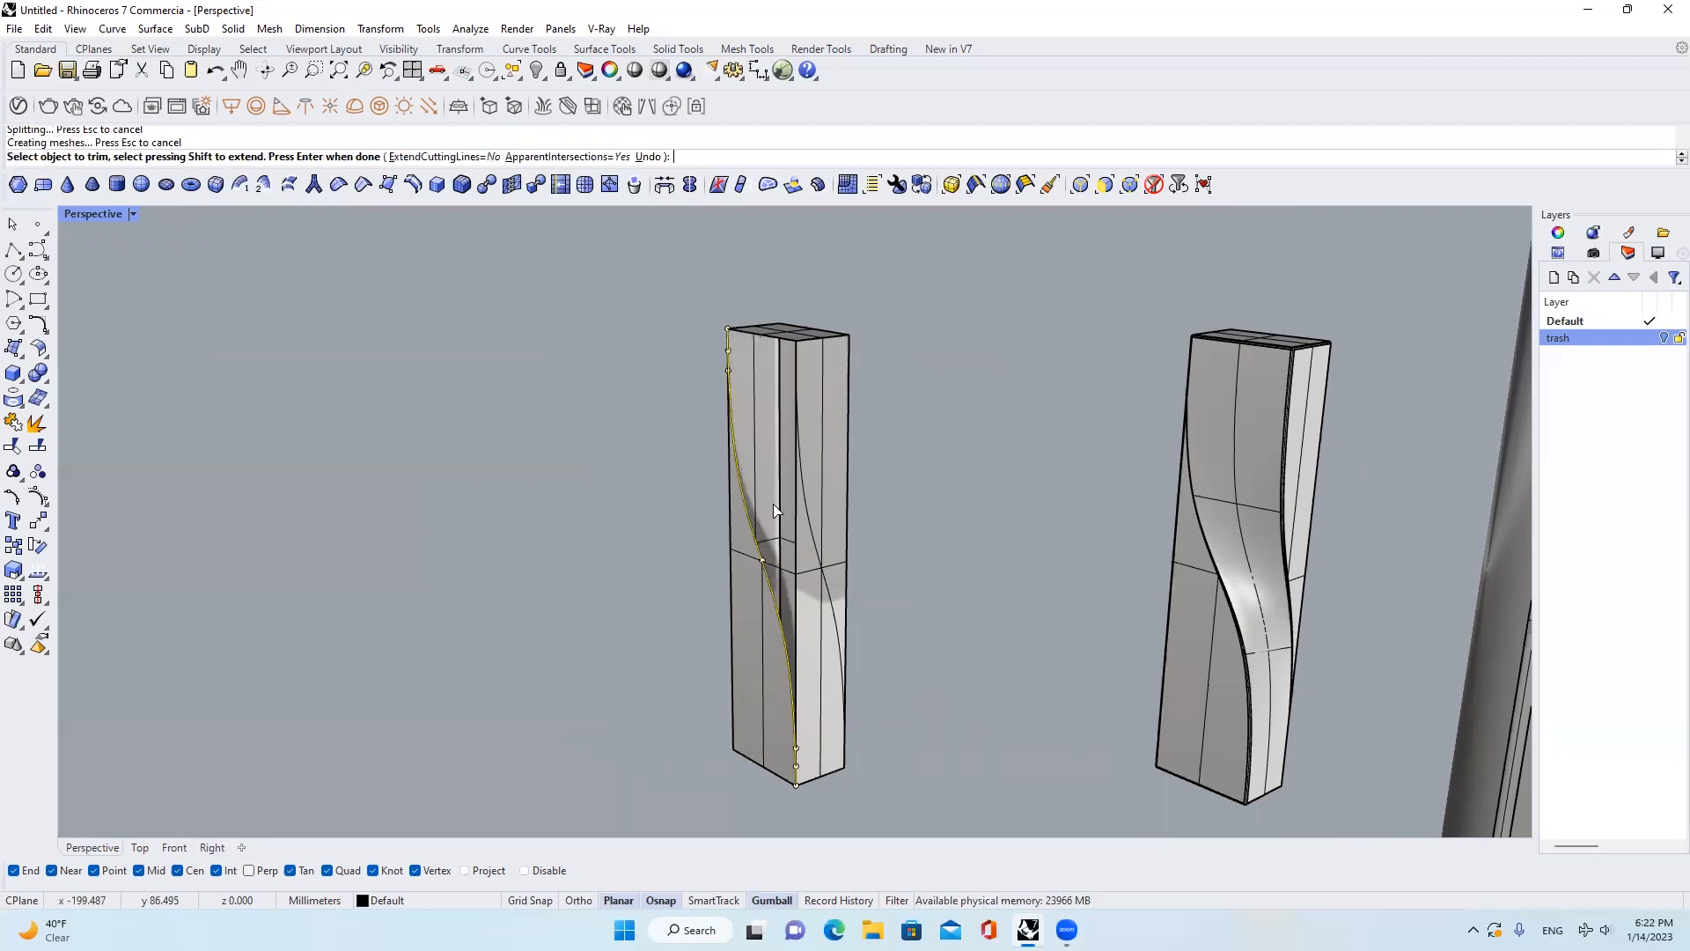
pyautogui.press('Return')
# Trim the box's side face with the scaled S-curve copy, removing the part between the front corner and the curve
pyautogui.moveTo(815, 527); pyautogui.dragTo(801, 513, button='right')
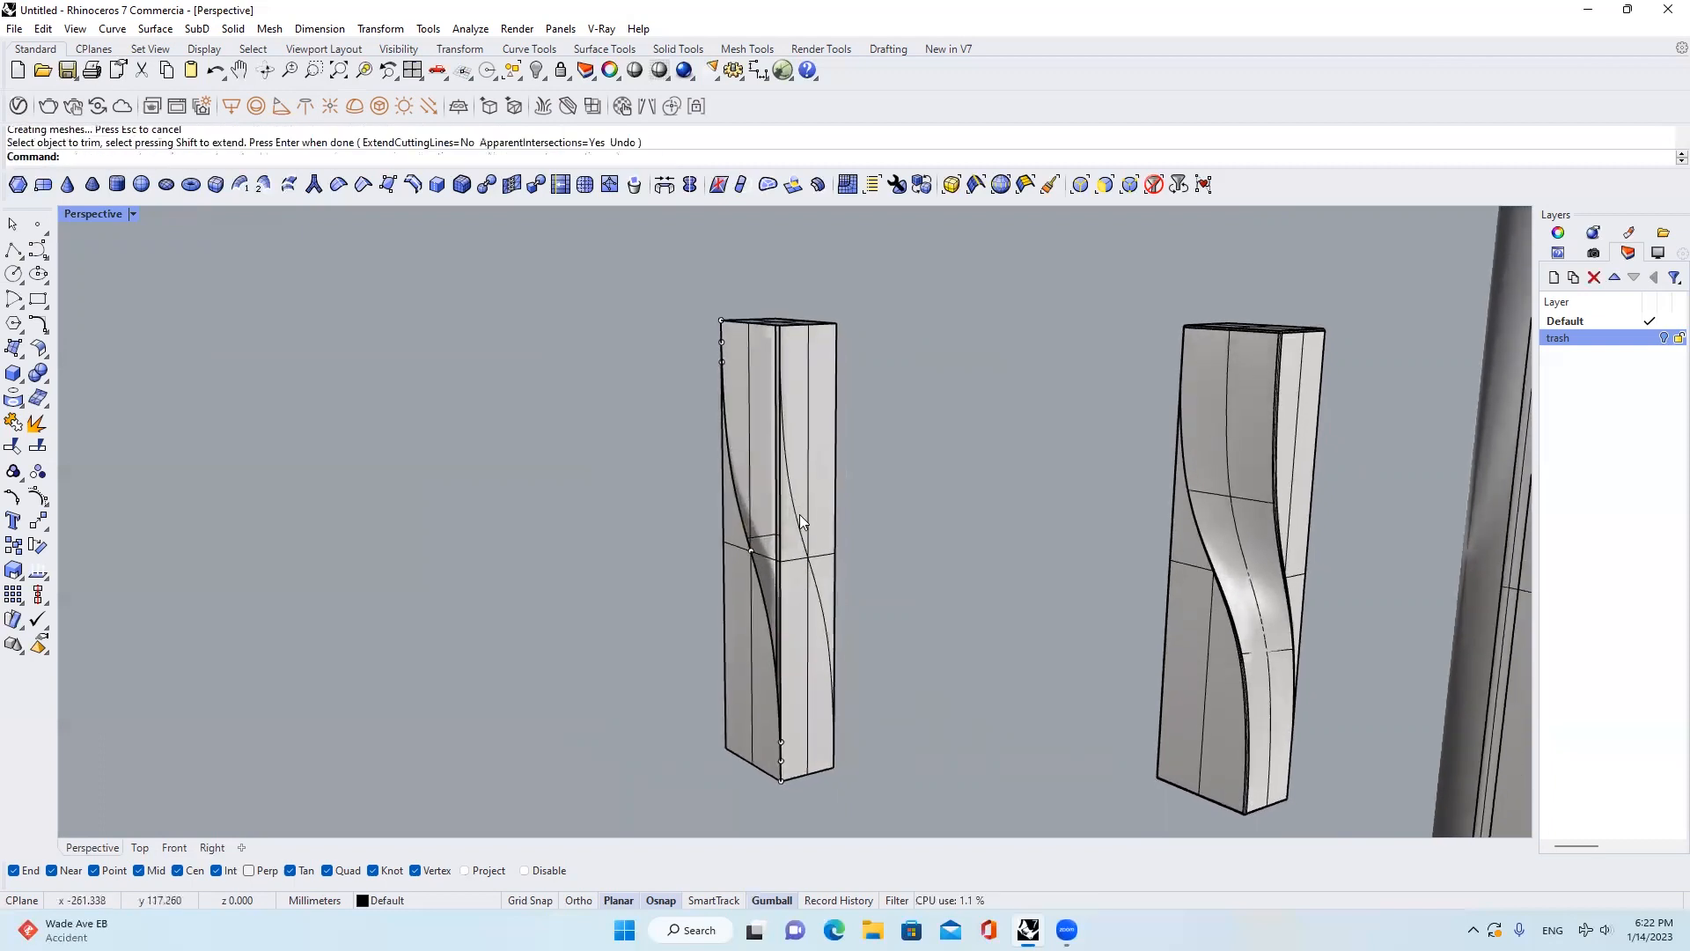
pyautogui.scroll(5, 797, 514)
pyautogui.press('Return')
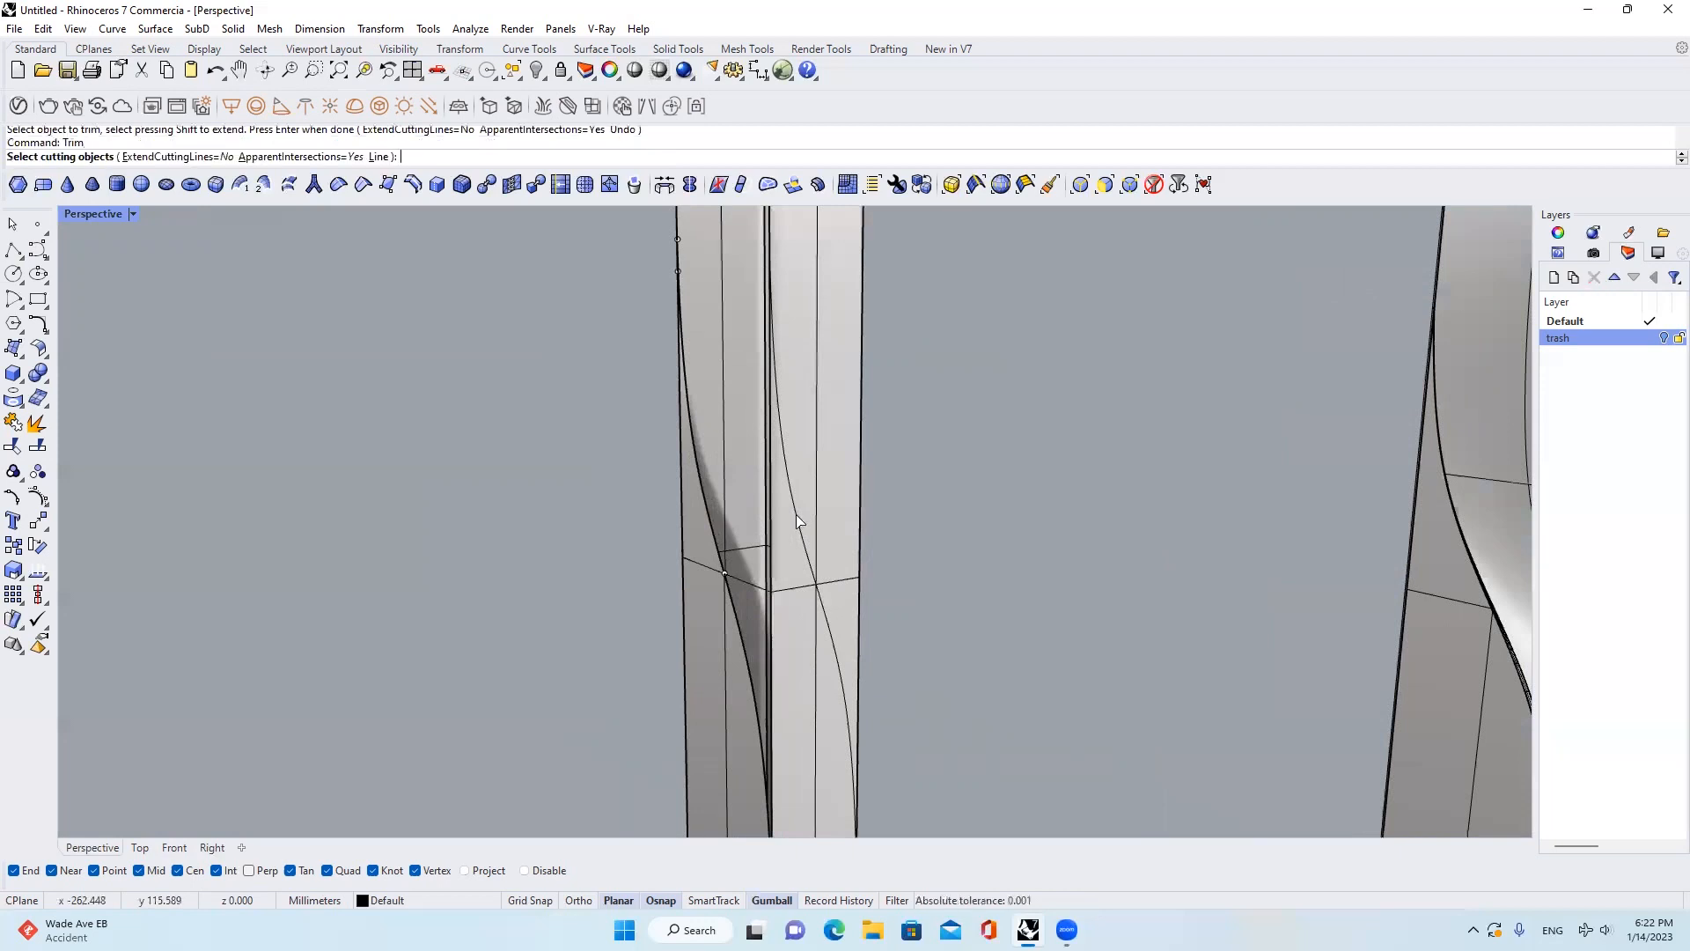
pyautogui.scroll(-3, 796, 522)
pyautogui.click(796, 526)
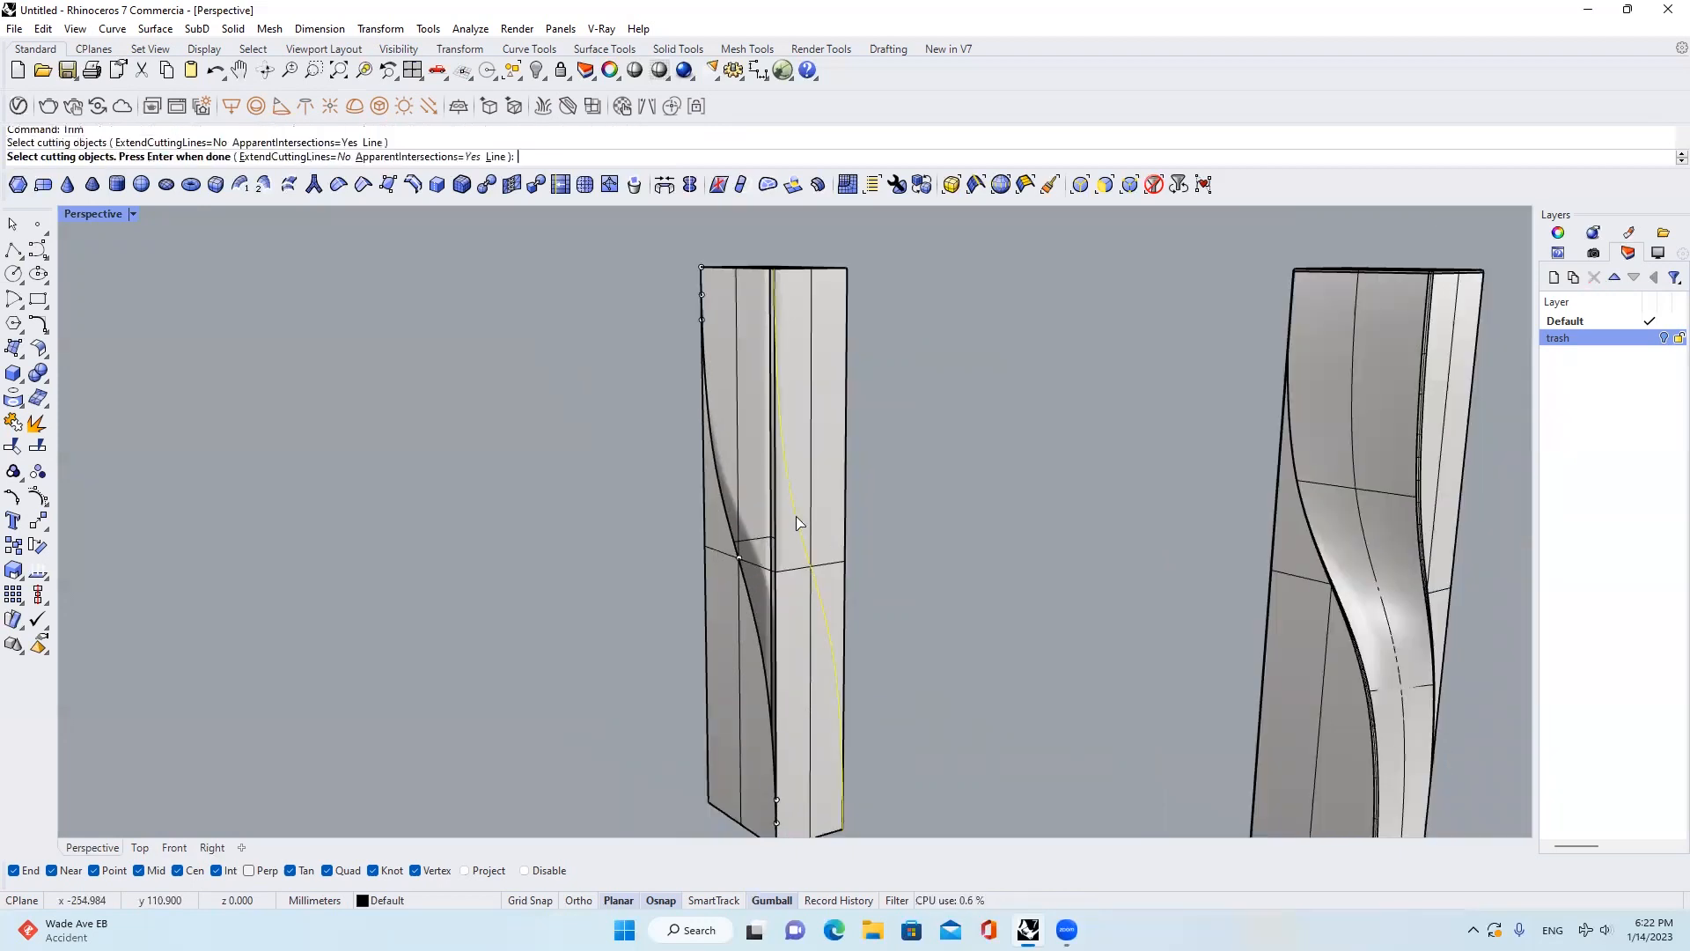
pyautogui.press('Return')
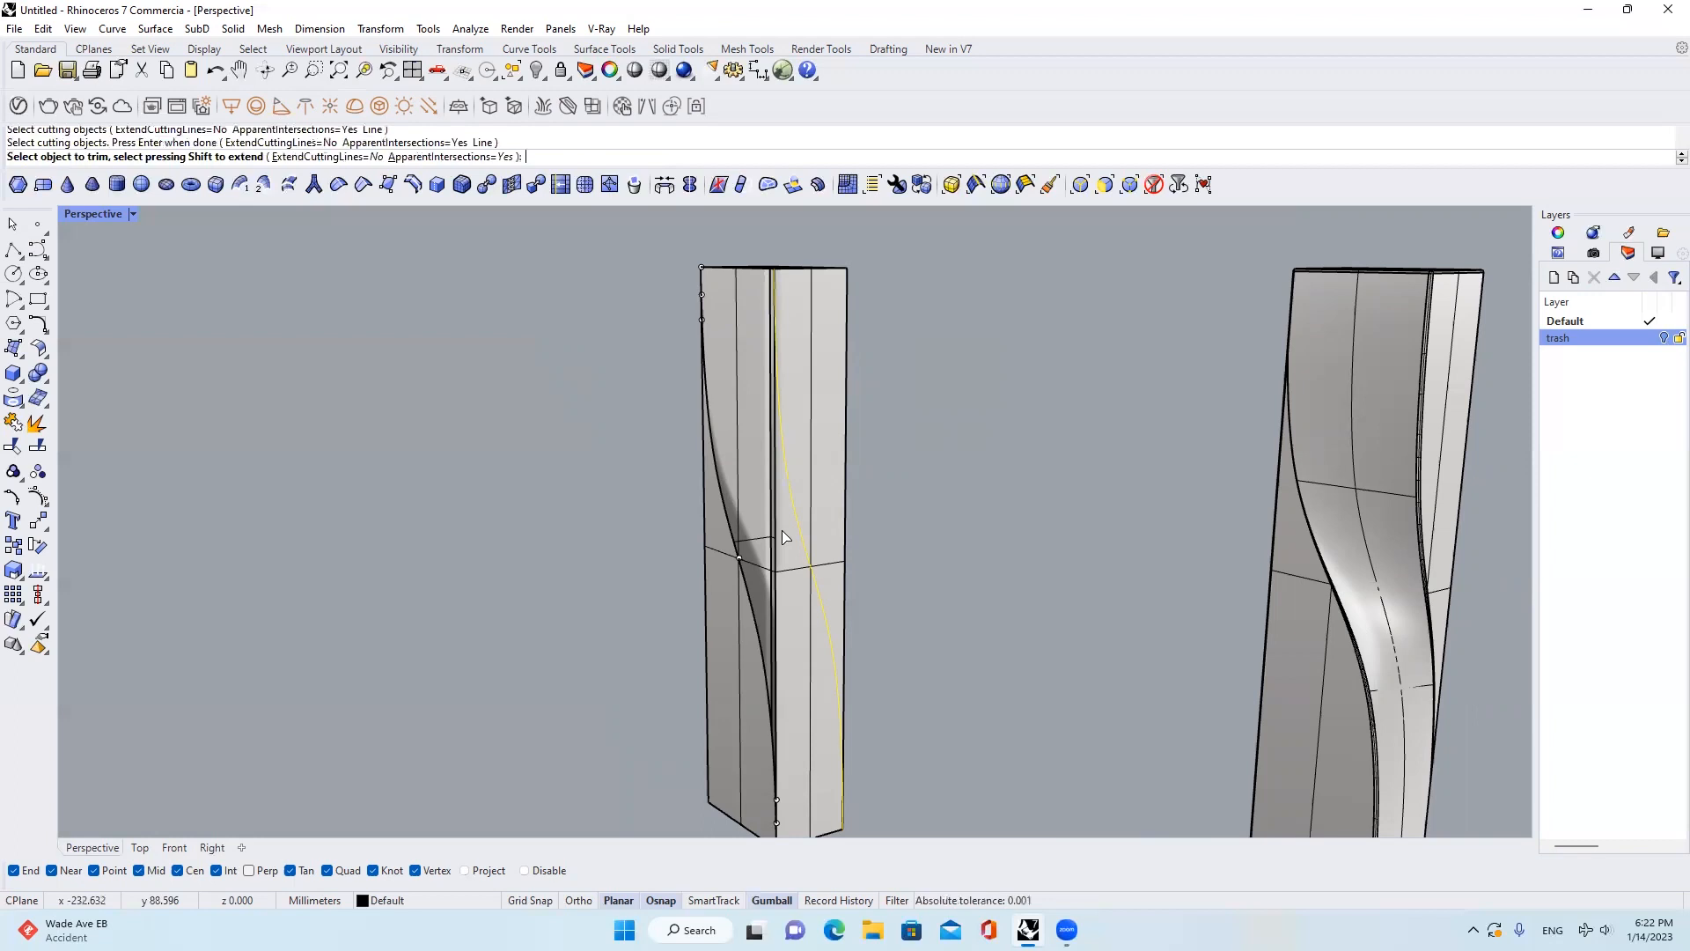
pyautogui.click(779, 535)
pyautogui.press('Return')
# Begin a Sweep2 using the curved surface edges of the trimmed front and side faces as the two rails
pyautogui.moveTo(811, 531); pyautogui.dragTo(819, 403, button='right')
pyautogui.write('Sweep2')
pyautogui.press('Return')
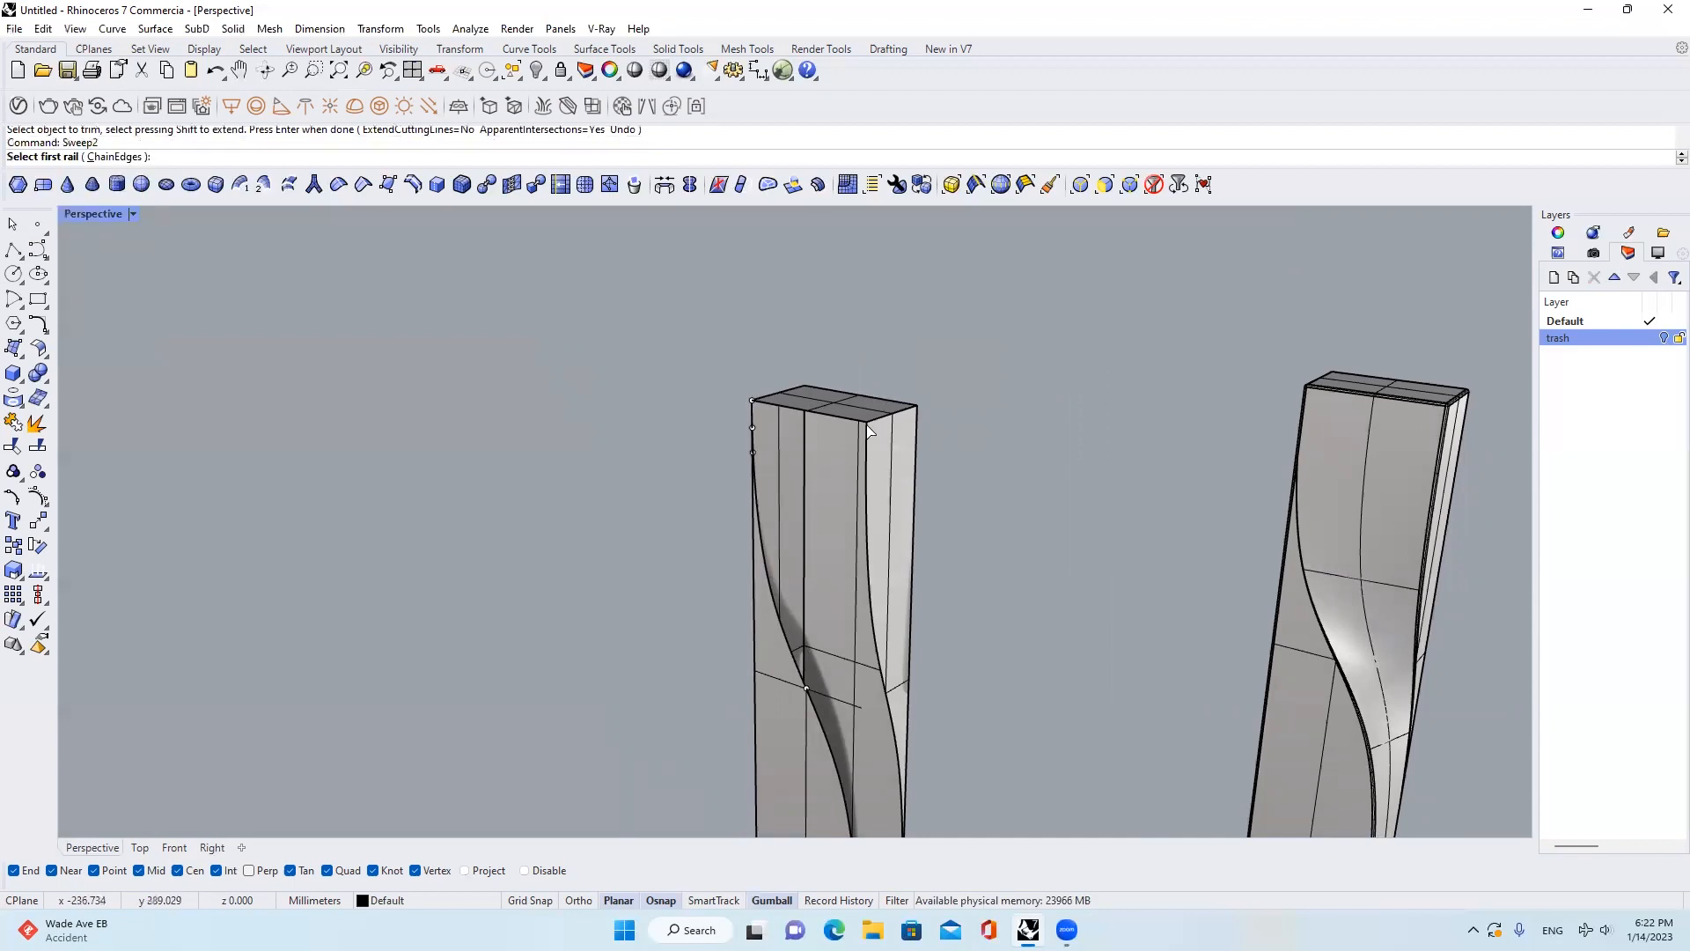
pyautogui.scroll(3, 769, 405)
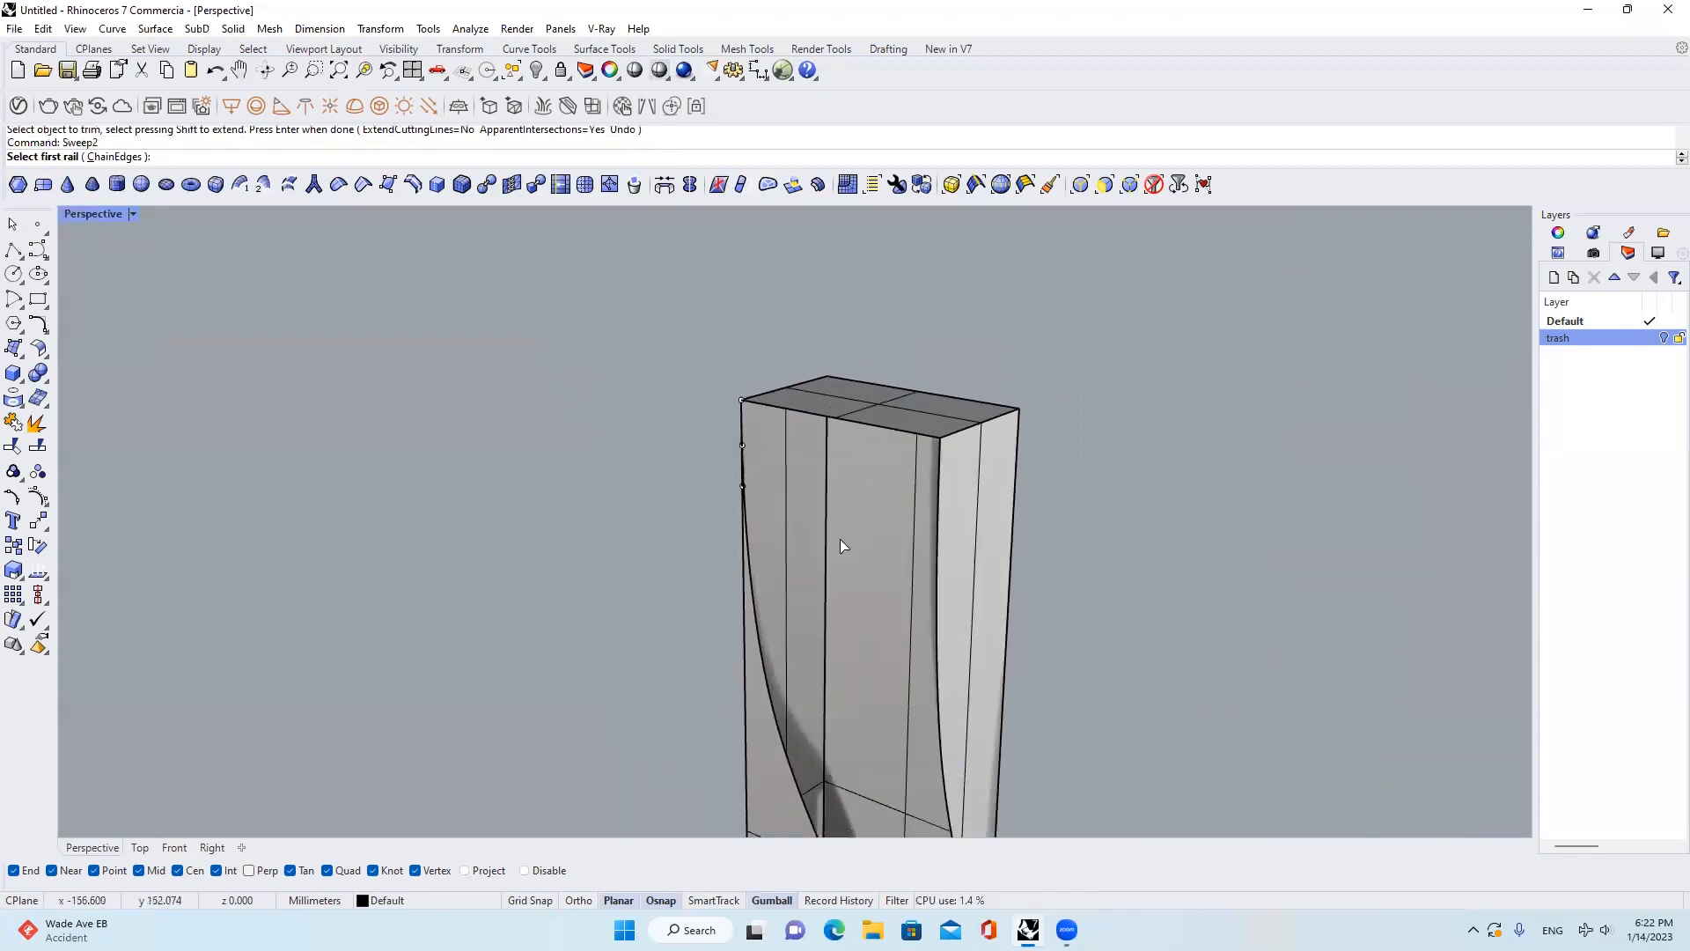
pyautogui.click(747, 554)
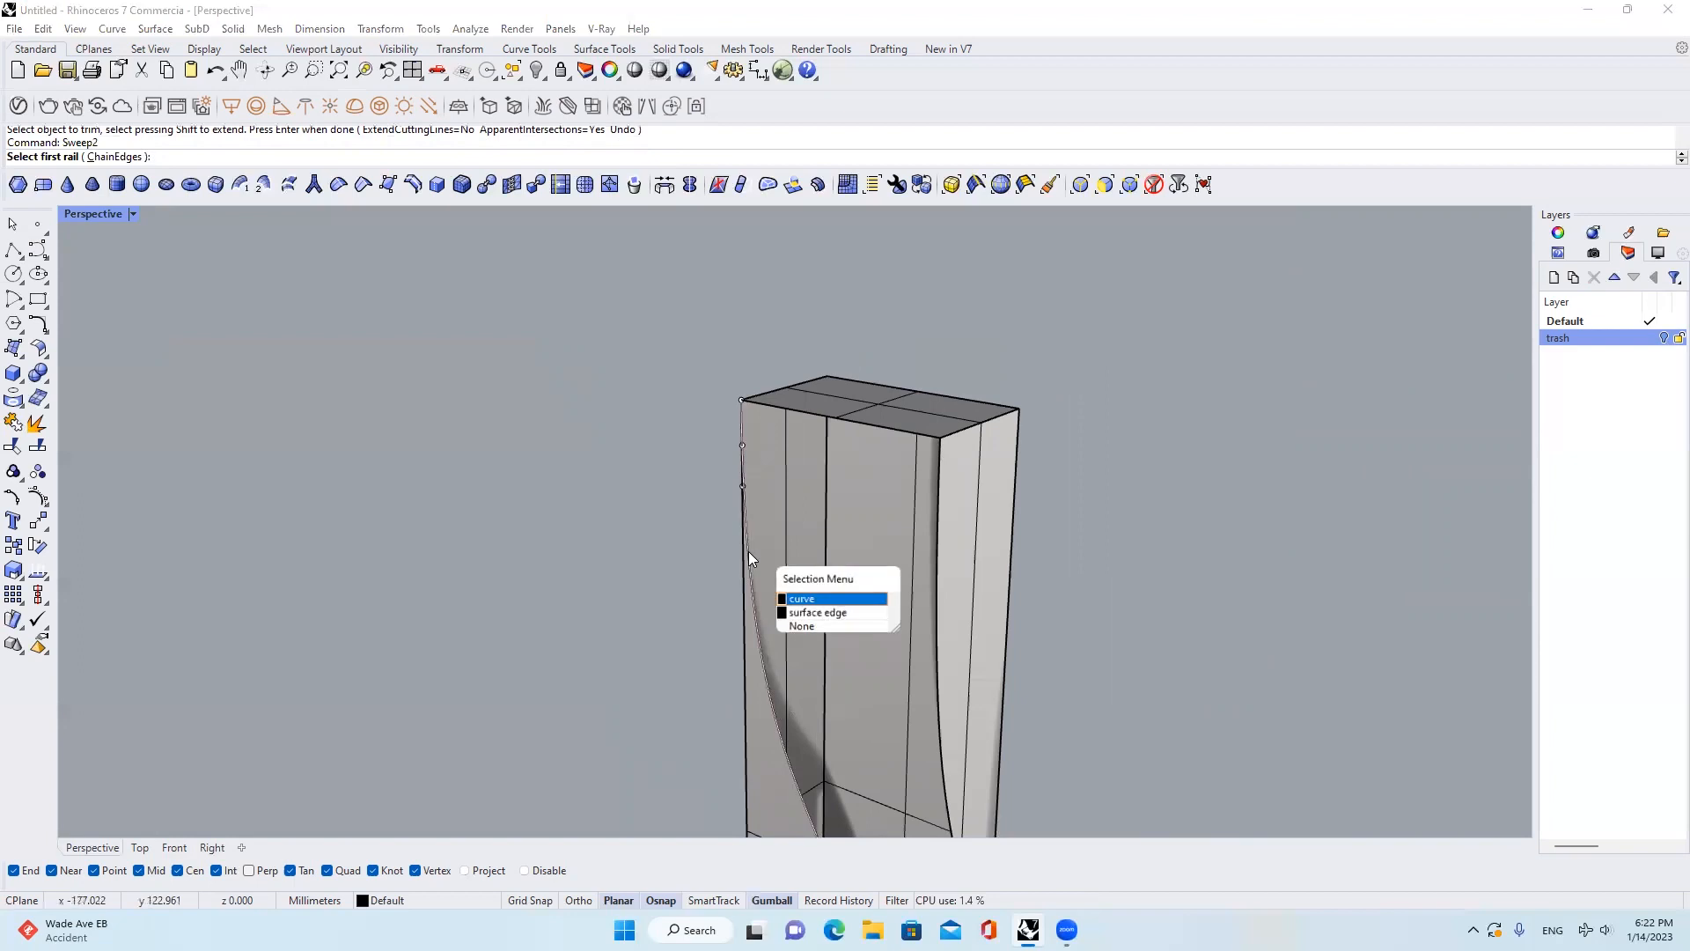
pyautogui.click(822, 614)
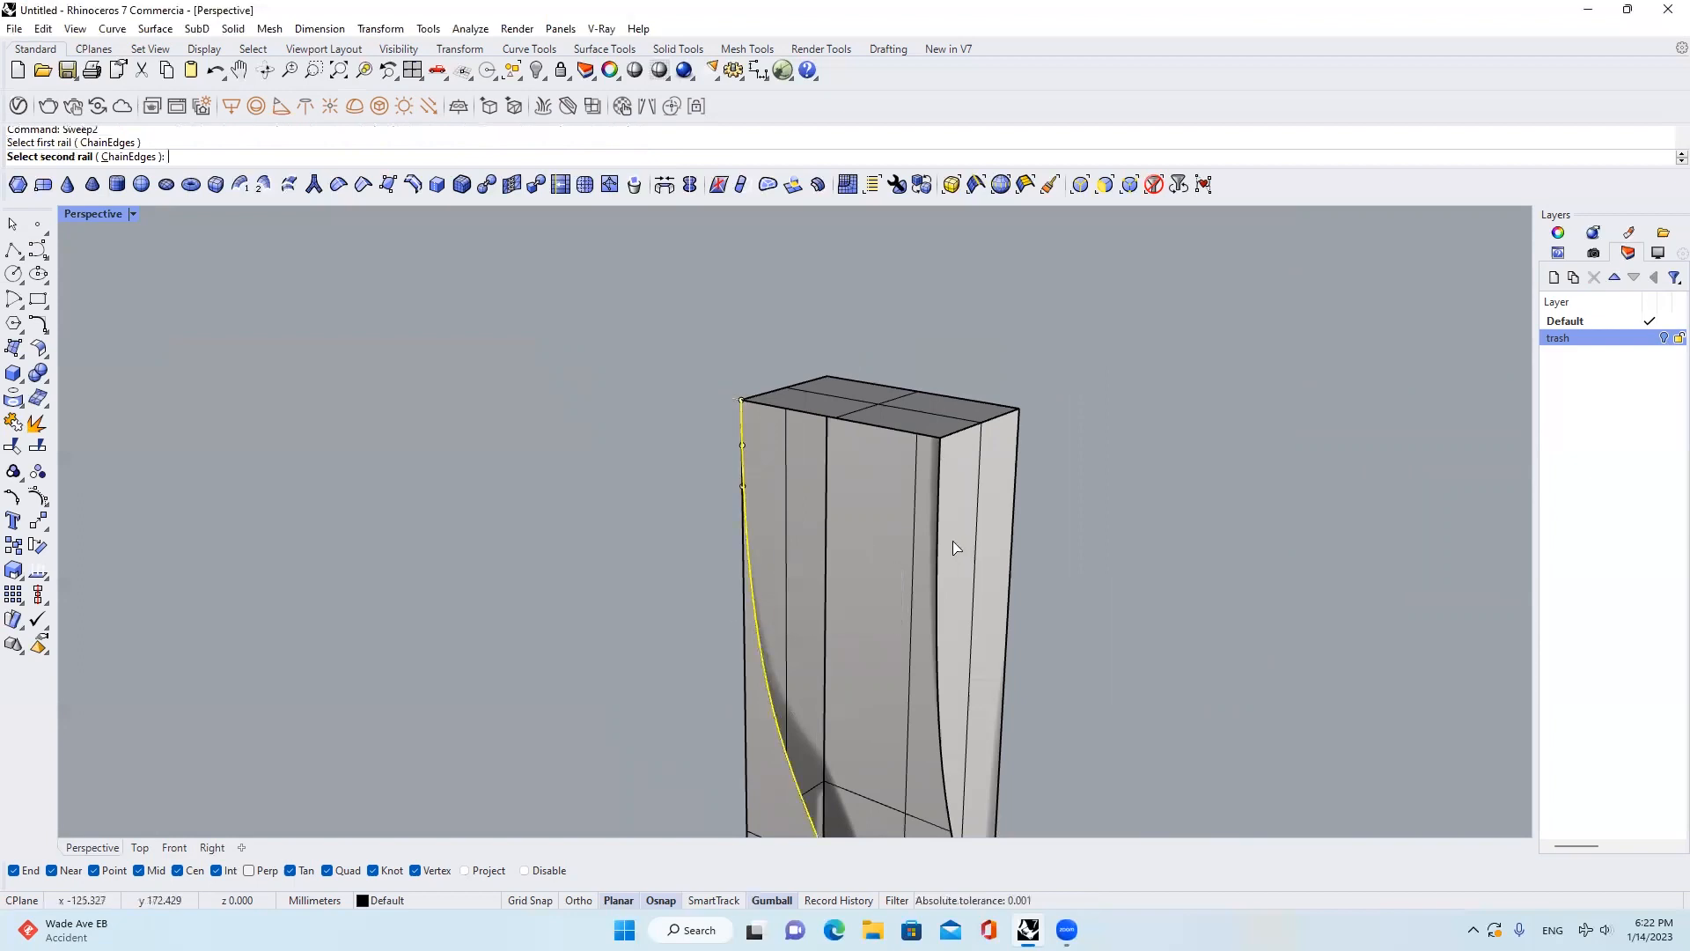
pyautogui.click(937, 523)
pyautogui.click(1003, 579)
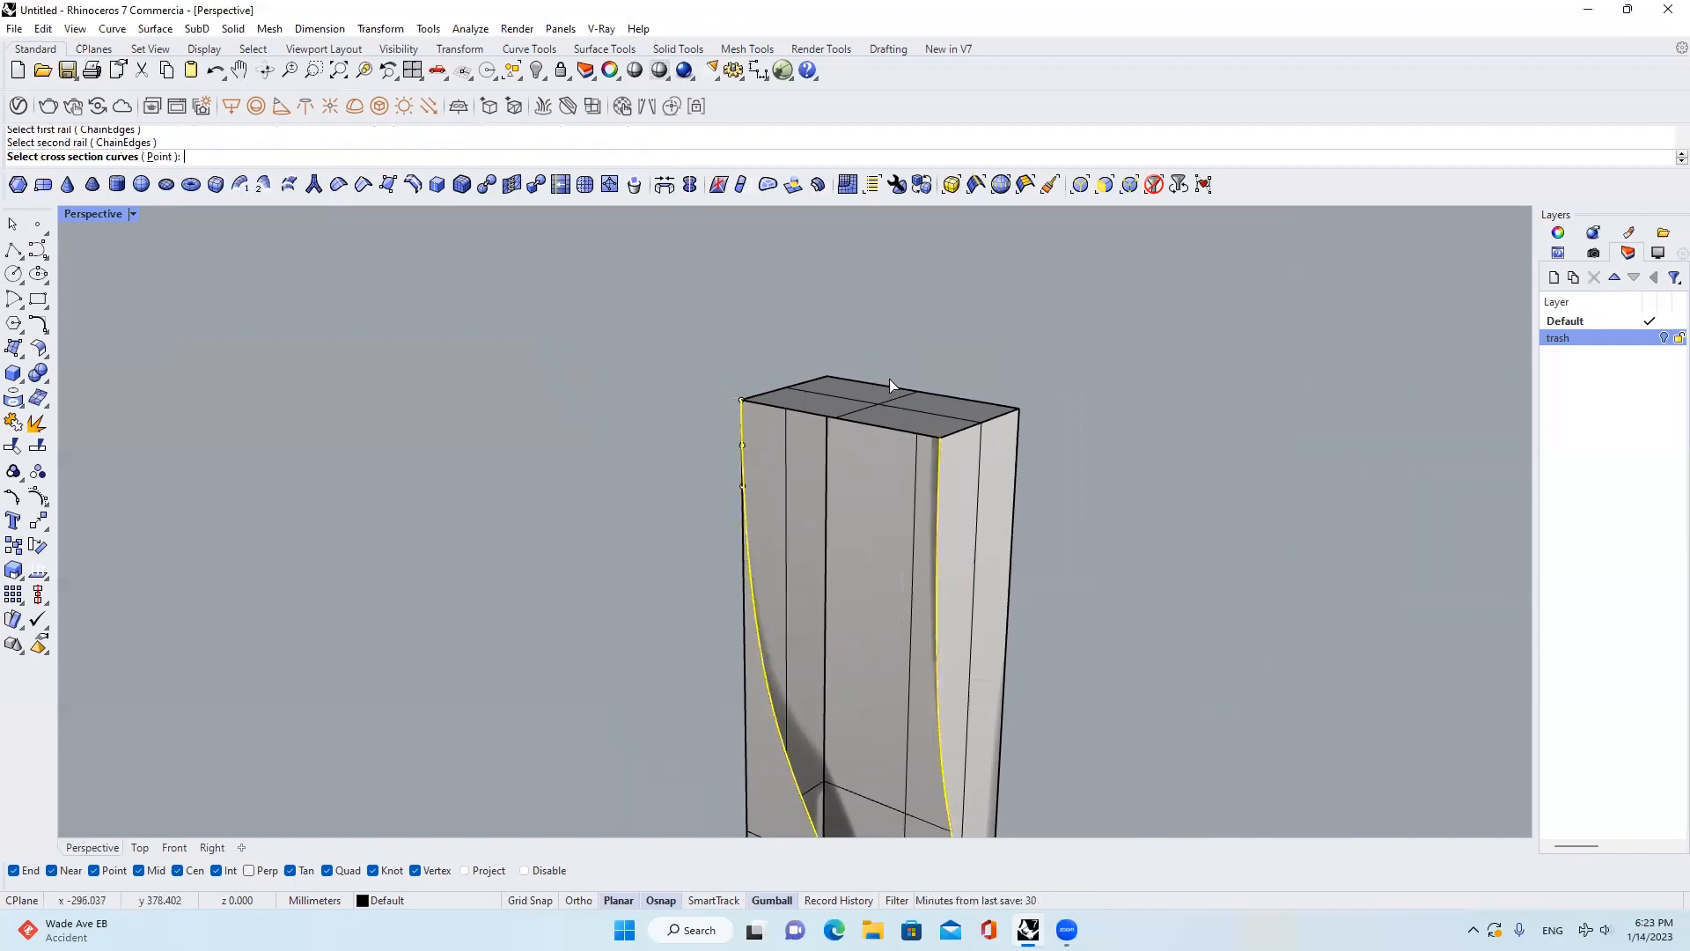
# Add the top front edge and the bottom side edge as cross sections and create the sweep without changing cross sections
pyautogui.scroll(2, 887, 382)
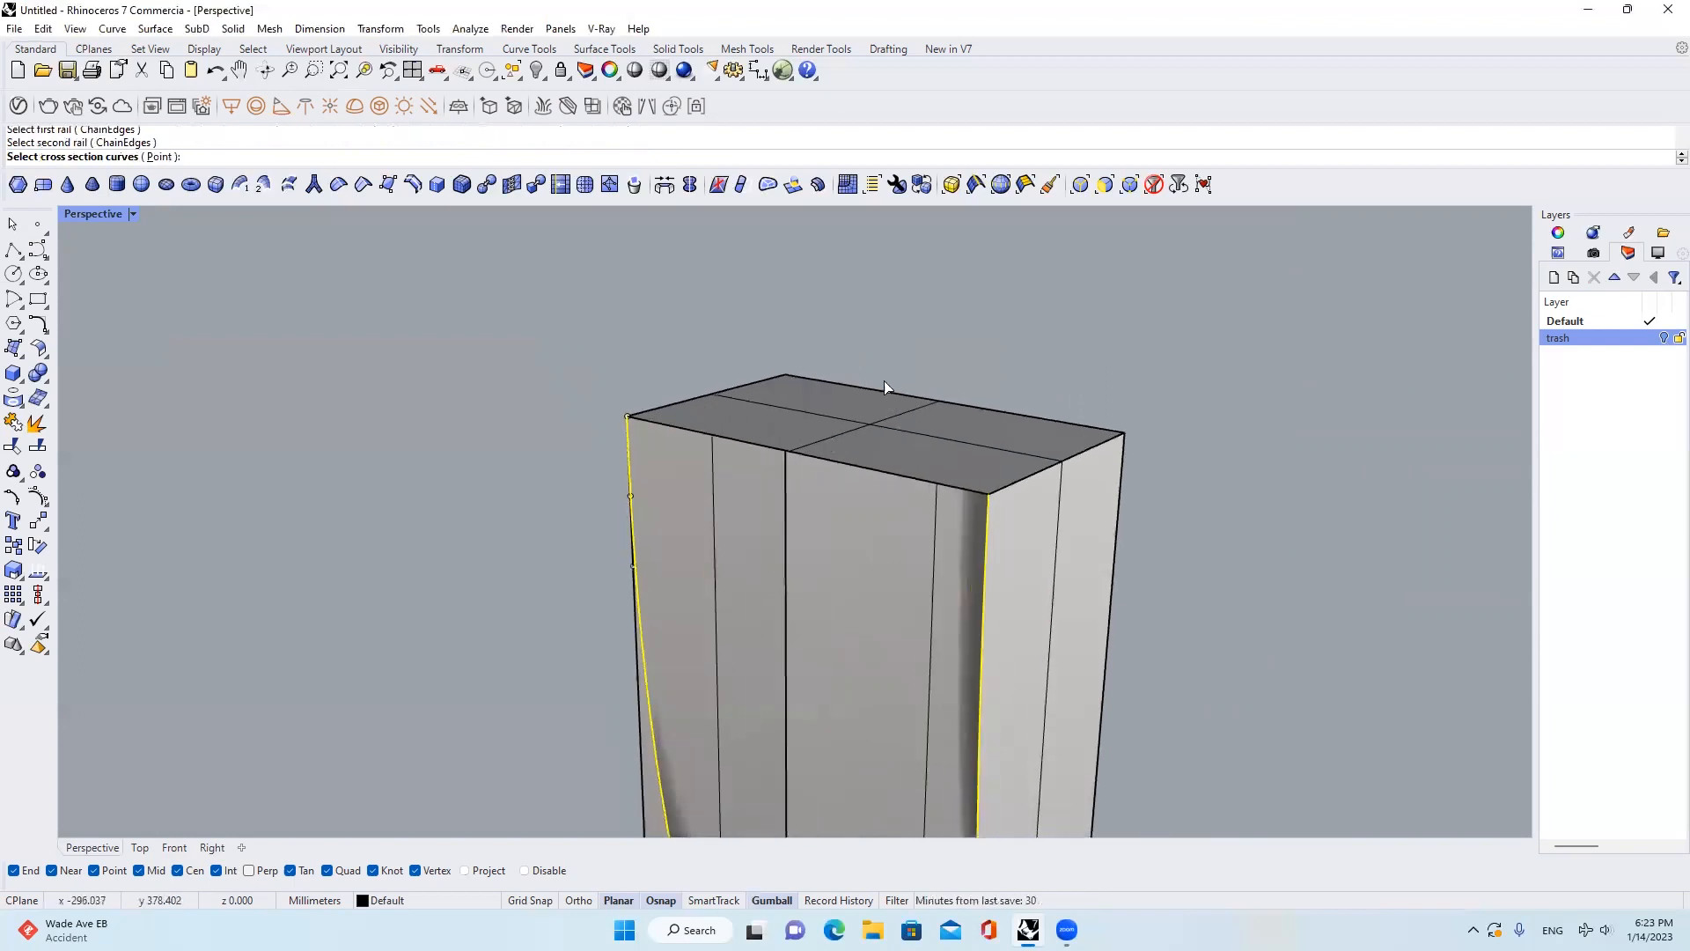
pyautogui.click(662, 424)
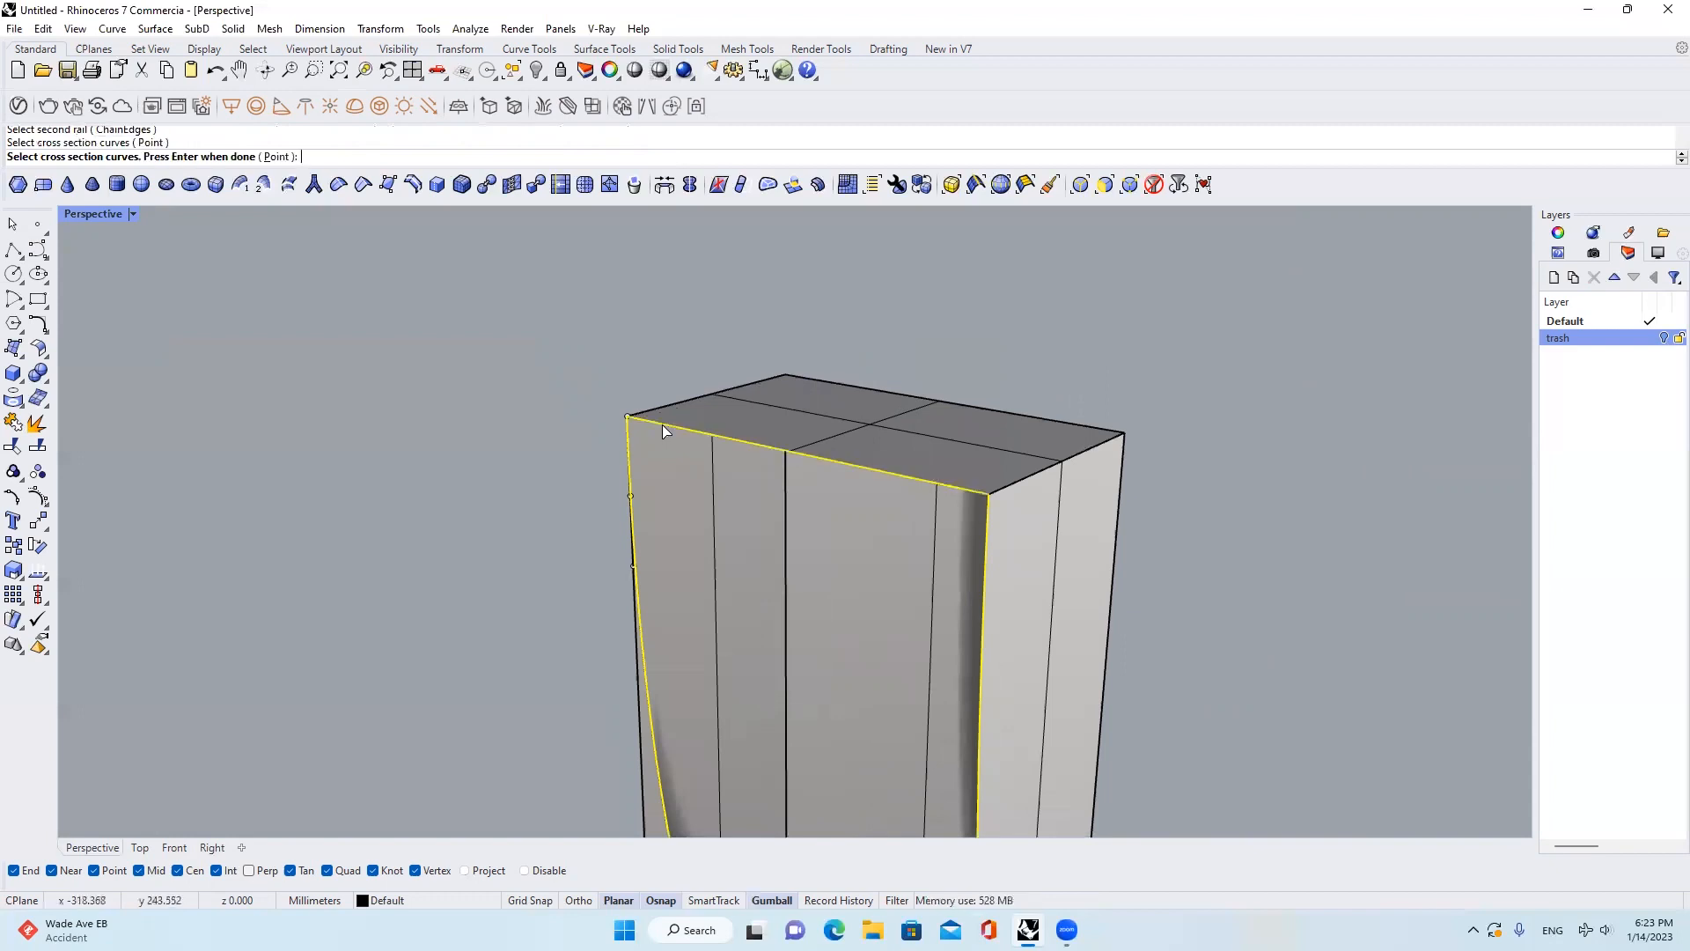
pyautogui.scroll(-12, 702, 326)
pyautogui.moveTo(814, 557); pyautogui.dragTo(753, 565, button='right')
pyautogui.scroll(10, 727, 594)
pyautogui.click(755, 679)
pyautogui.press('Return')
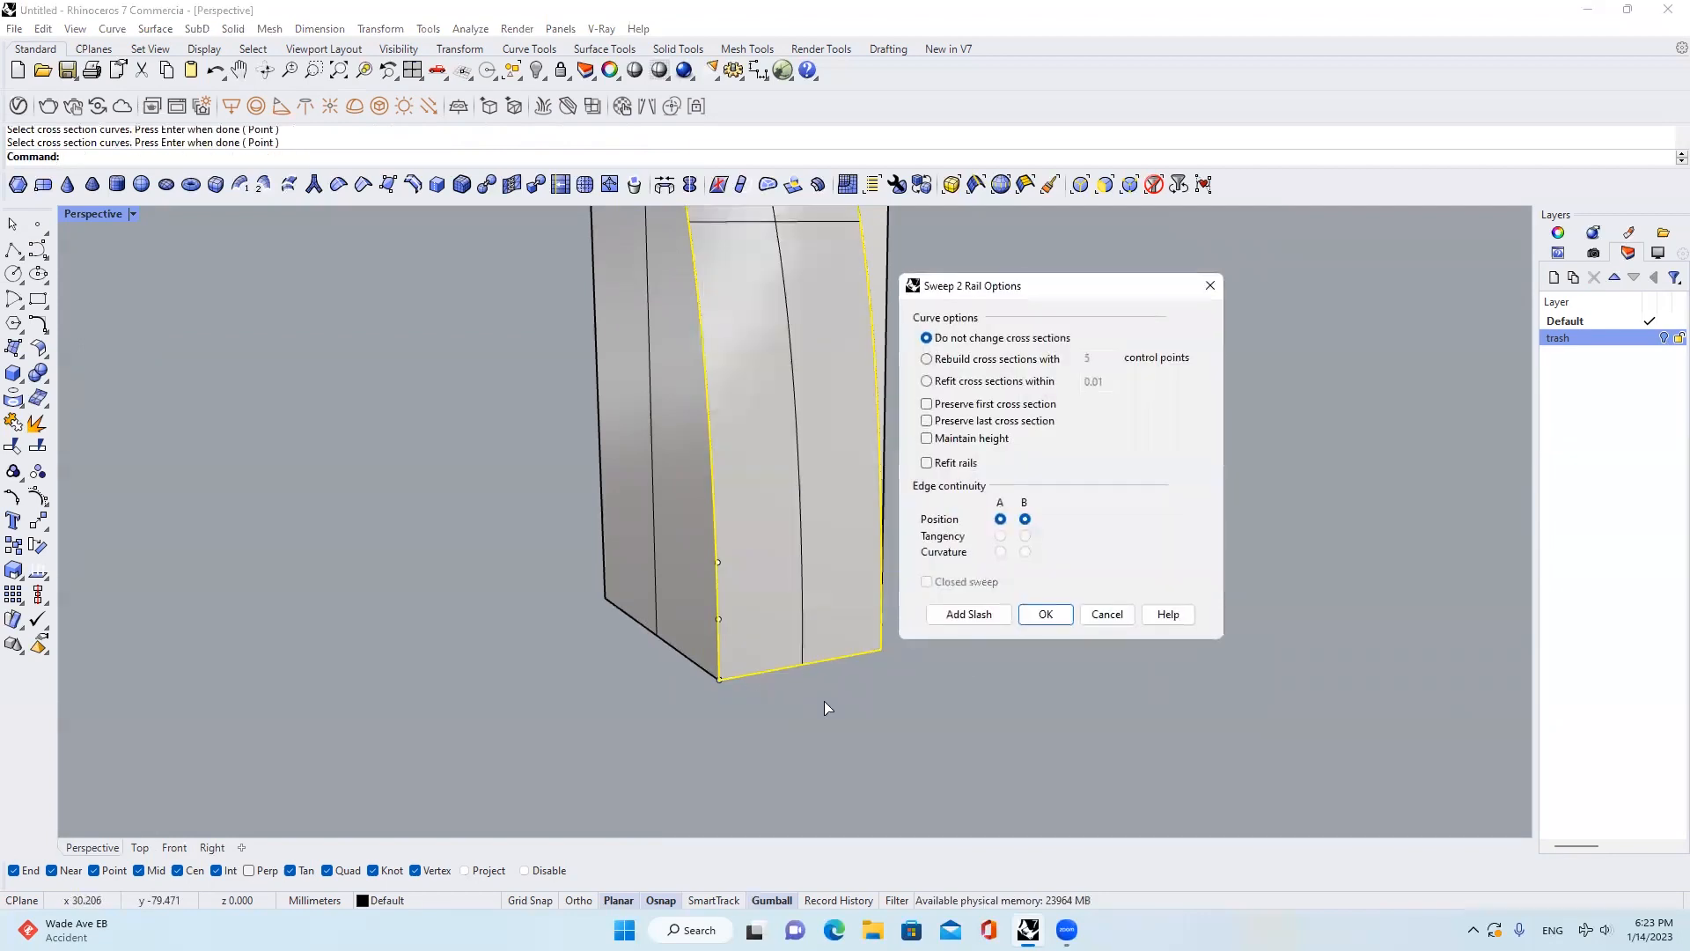
pyautogui.click(1045, 614)
# Select all surfaces of the swept block and join them into one closed polysurface
pyautogui.scroll(-10, 748, 458)
pyautogui.moveTo(637, 220); pyautogui.dragTo(868, 734)
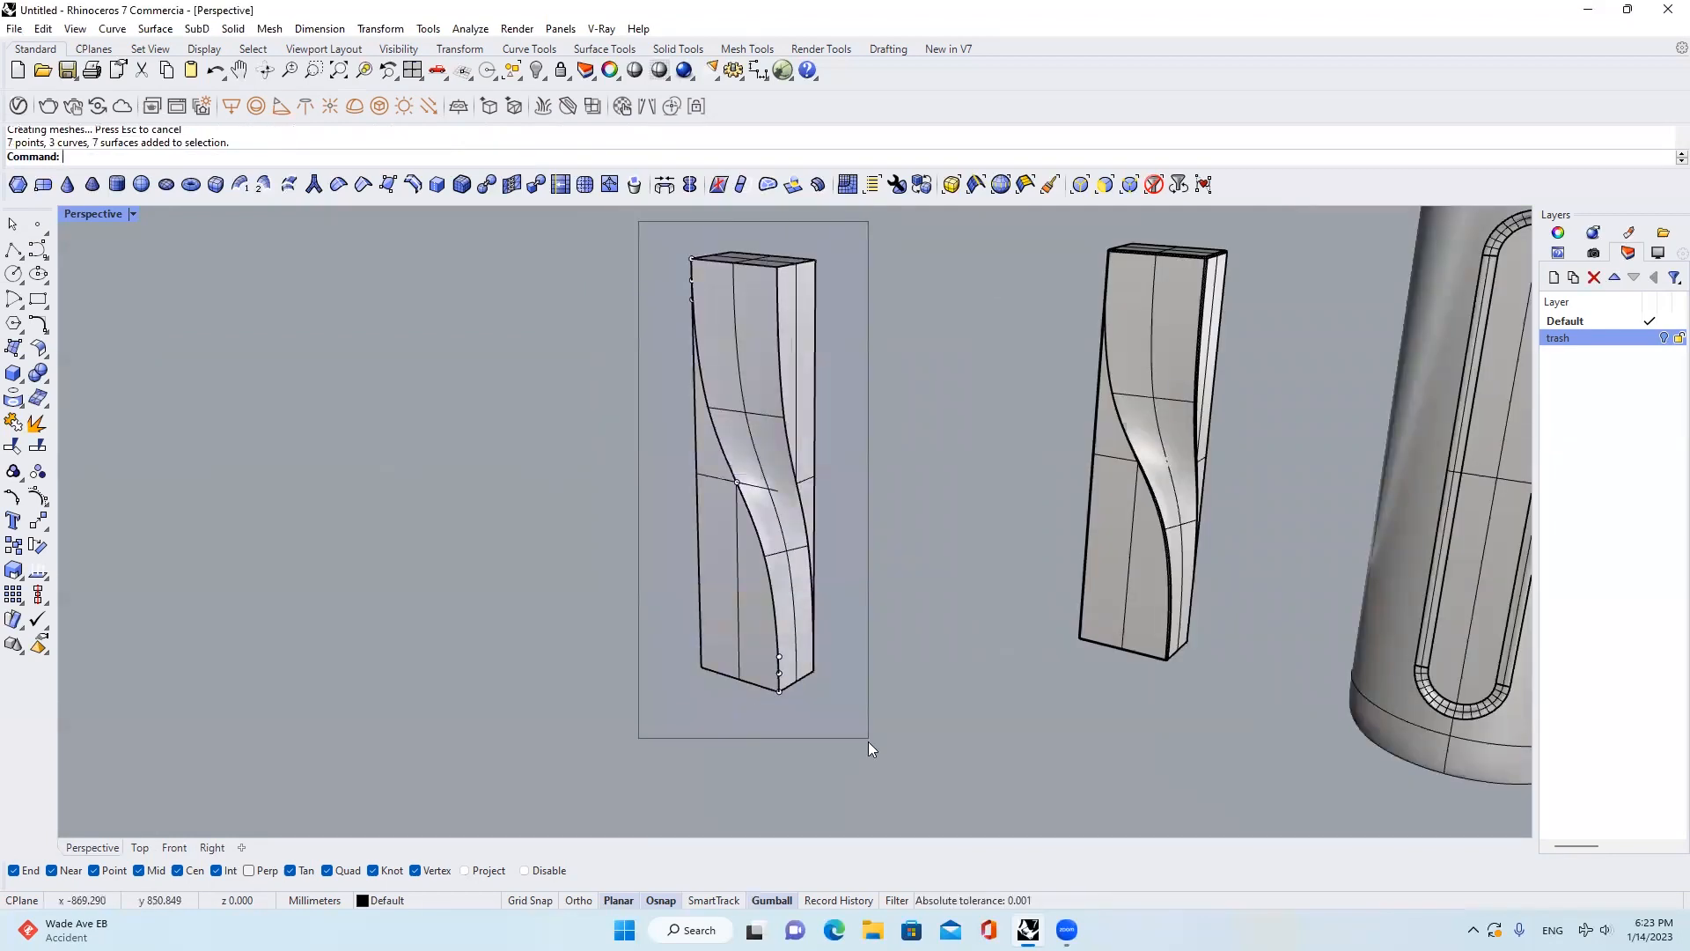
pyautogui.click(37, 423)
pyautogui.press('Escape')
pyautogui.click(773, 484)
pyautogui.moveTo(847, 427)
pyautogui.mouseDown(button='right')
pyautogui.moveTo(814, 453)
pyautogui.moveTo(833, 406)
pyautogui.moveTo(814, 482)
pyautogui.moveTo(889, 449)
pyautogui.moveTo(731, 423)
pyautogui.moveTo(862, 456)
pyautogui.mouseUp(button='right')
pyautogui.scroll(-6, 833, 407)
pyautogui.scroll(4, 903, 431)
pyautogui.press('Escape')
pyautogui.click(591, 438)
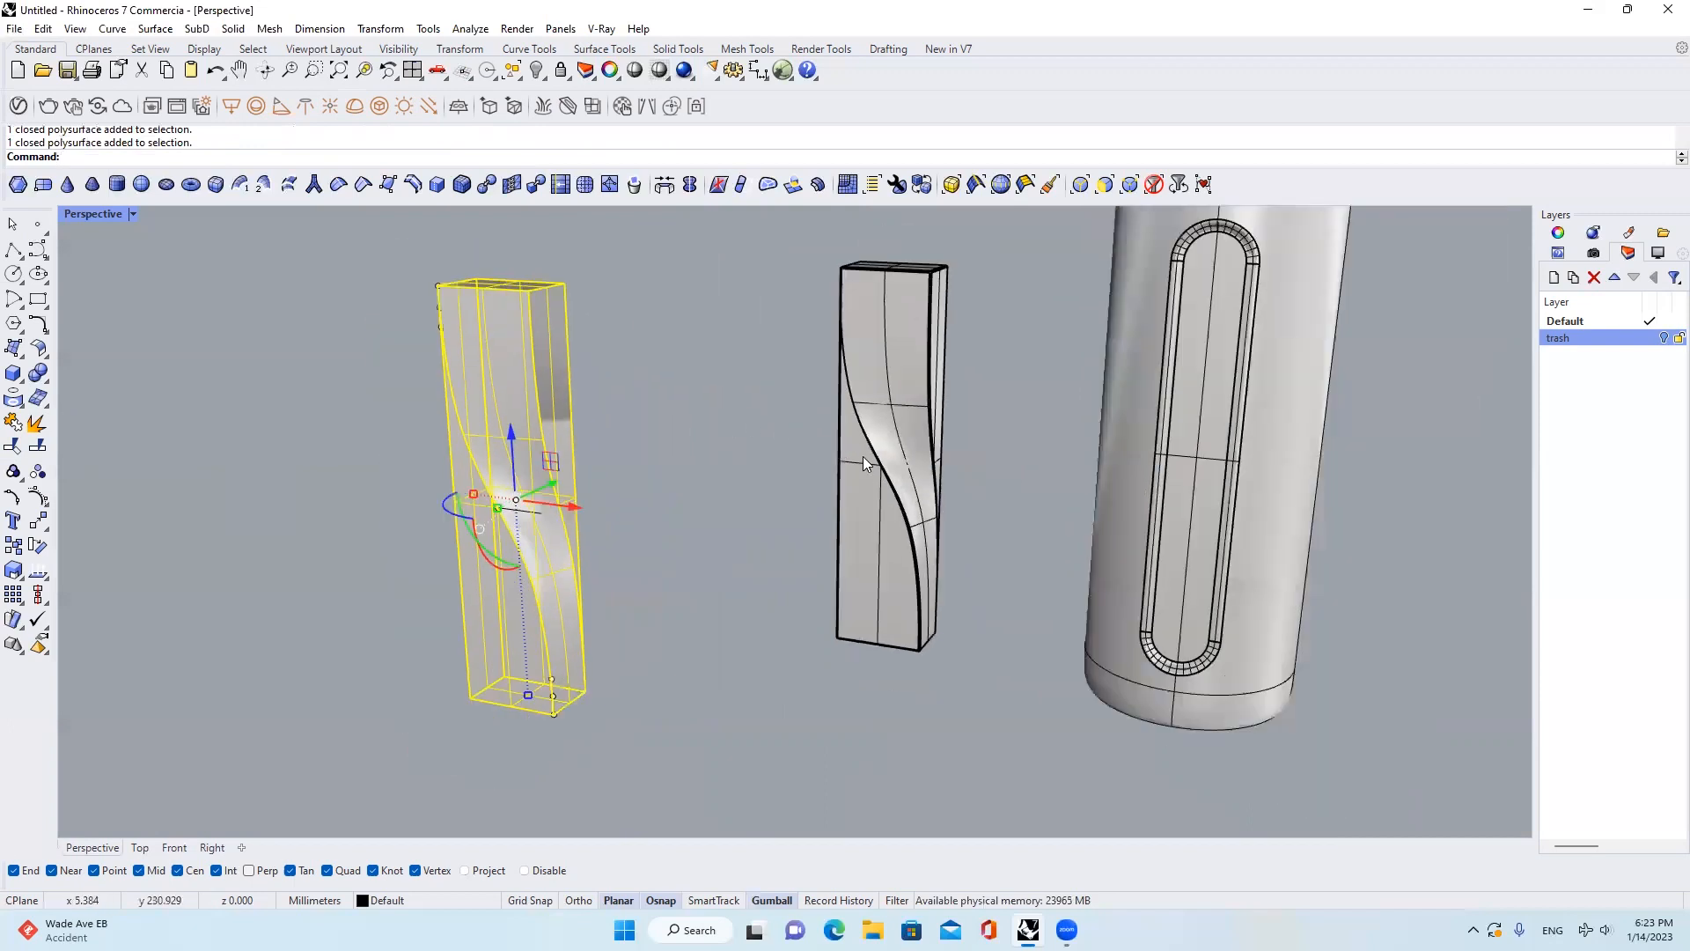
# Delete the older twisted block standing between the new block and the cylinder
pyautogui.press('Escape')
pyautogui.click(884, 498)
pyautogui.press('Delete')
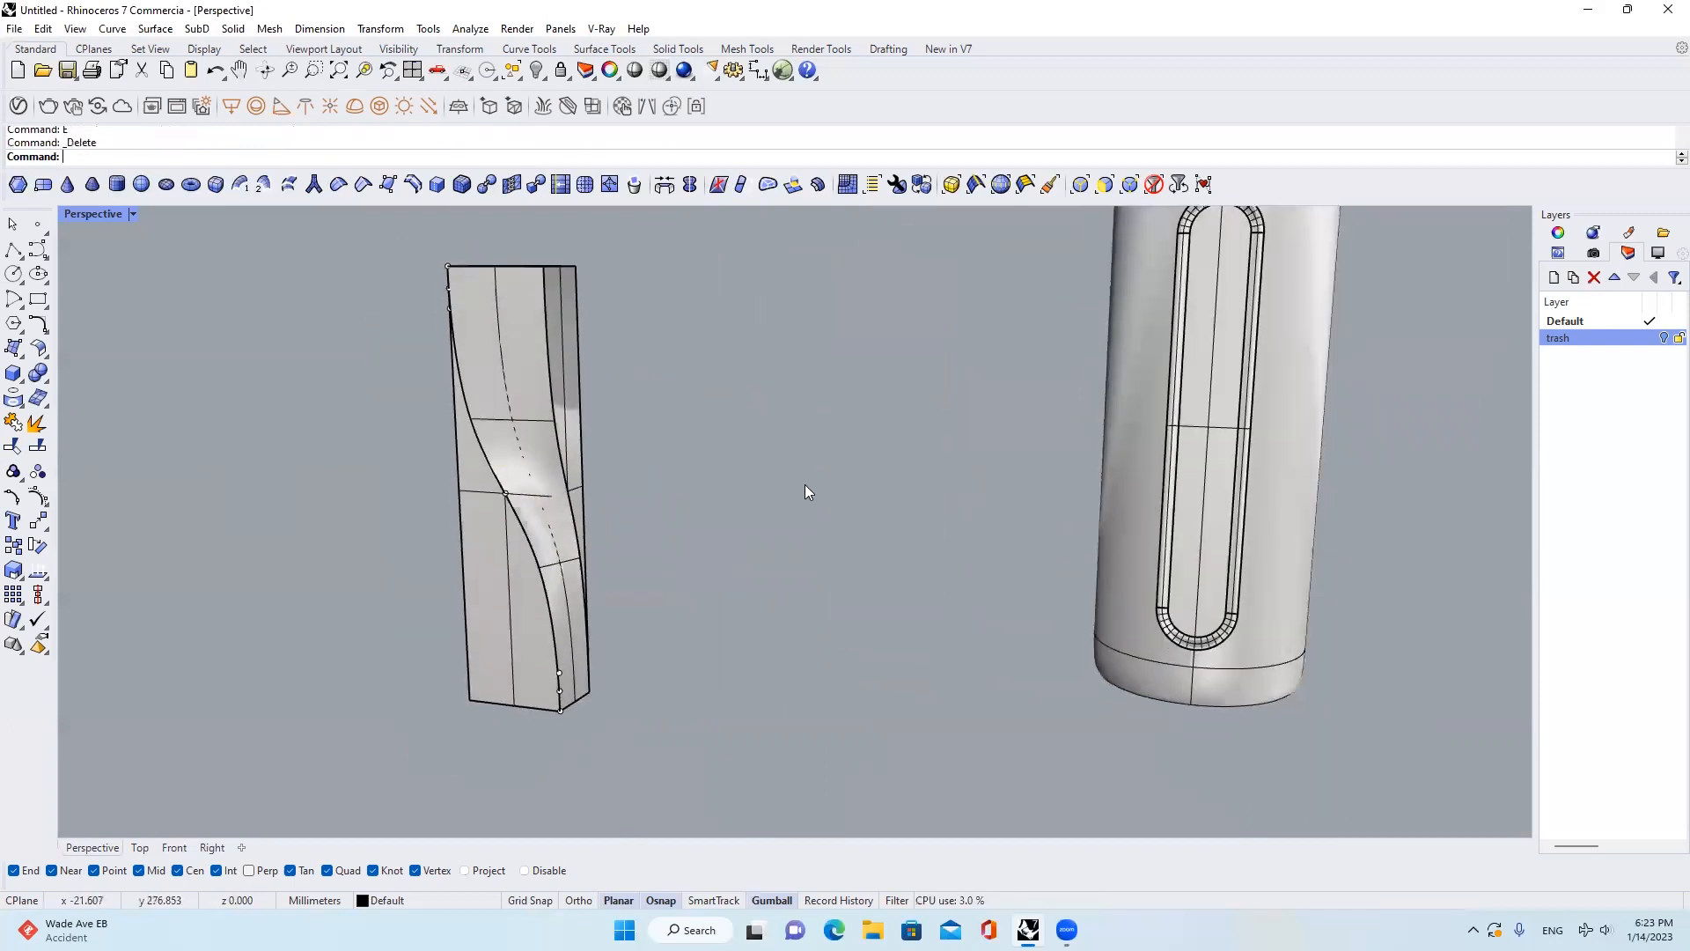
pyautogui.click(540, 496)
pyautogui.moveTo(722, 415); pyautogui.dragTo(749, 456, button='right')
pyautogui.press('Escape')
pyautogui.click(565, 431)
pyautogui.moveTo(591, 457); pyautogui.dragTo(602, 547, button='right')
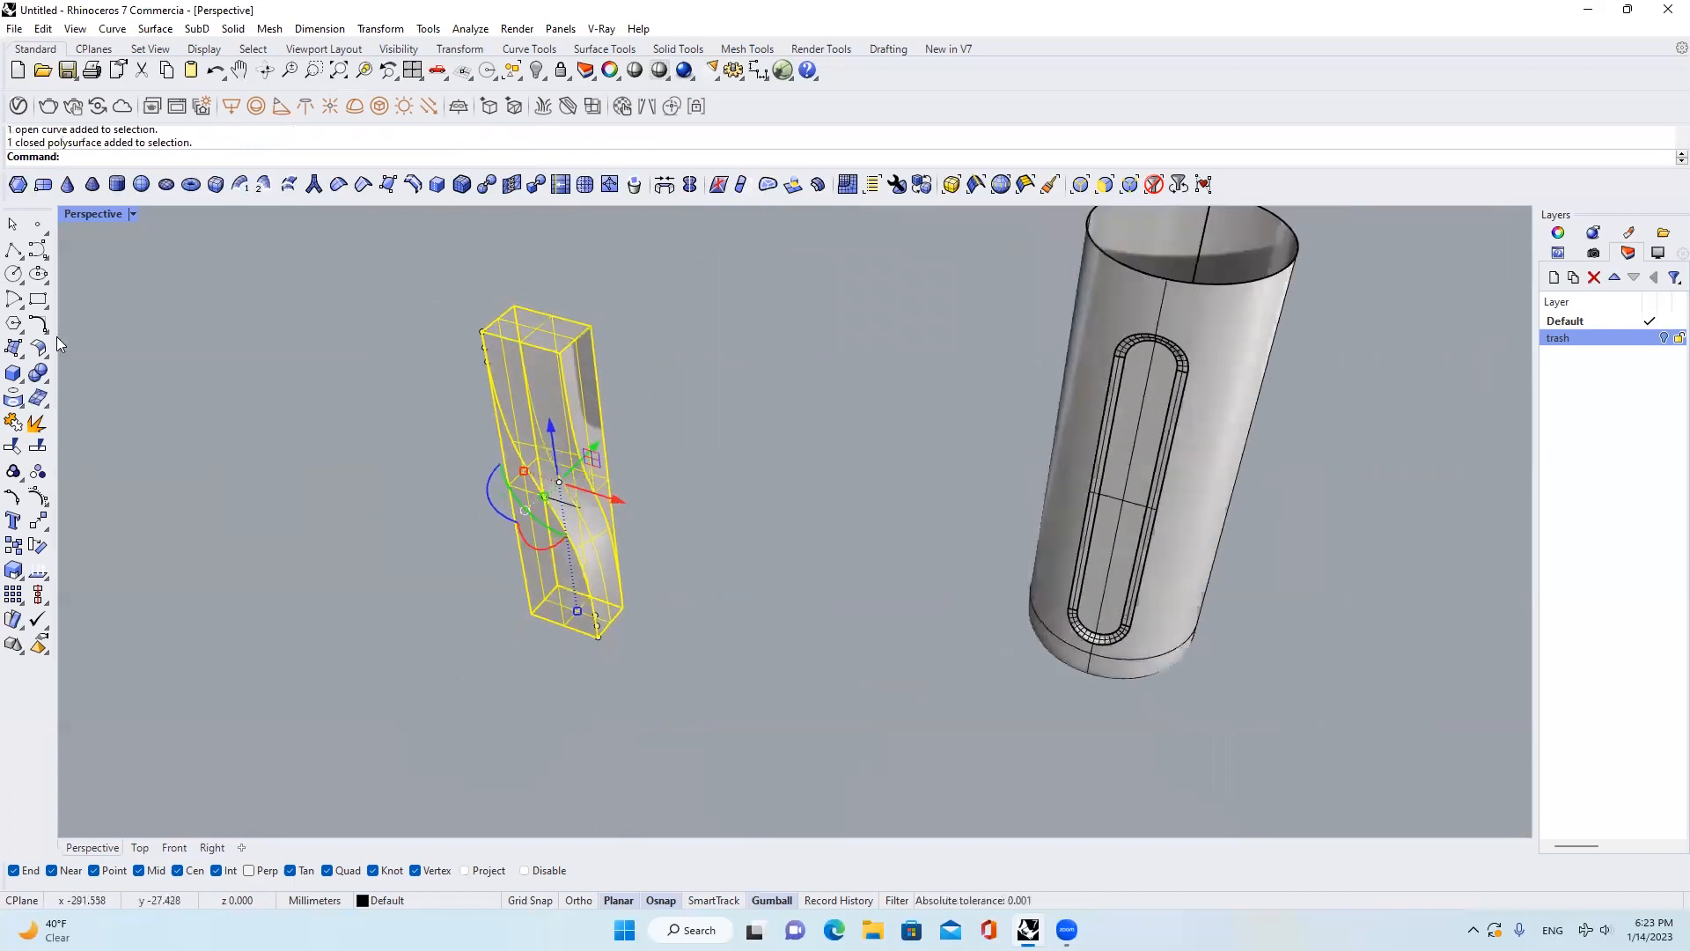
pyautogui.press('Escape')
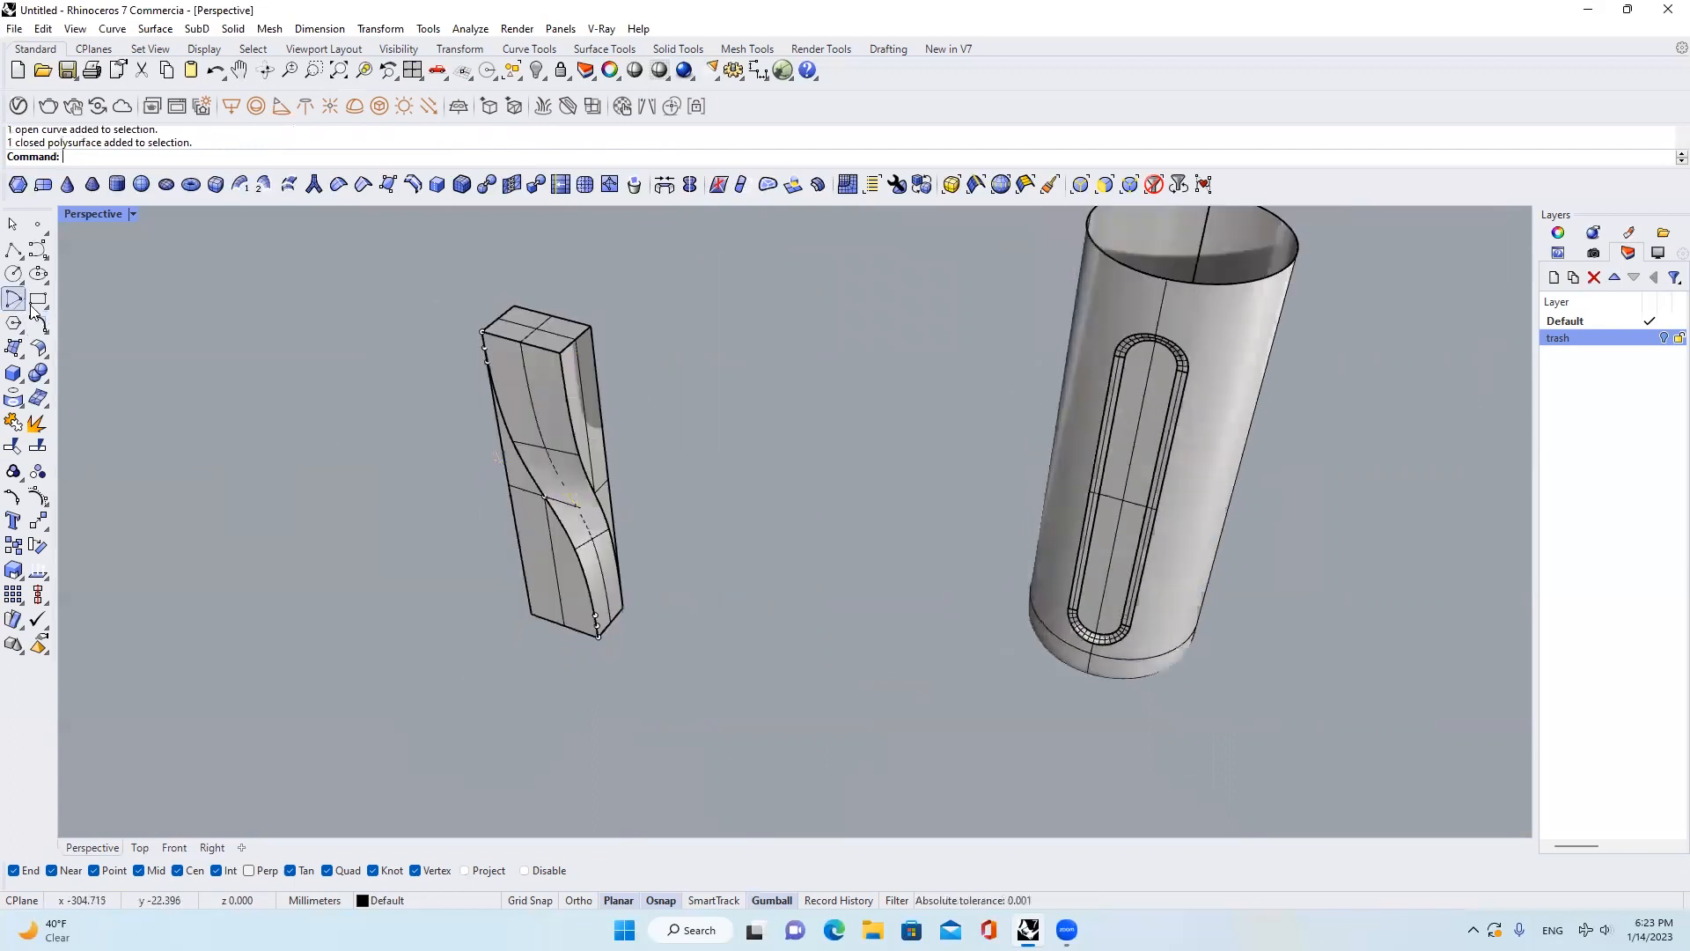
# Draw a box over the twisted block, snapping its base to opposite bottom corners and its height to the top corner
pyautogui.click(14, 373)
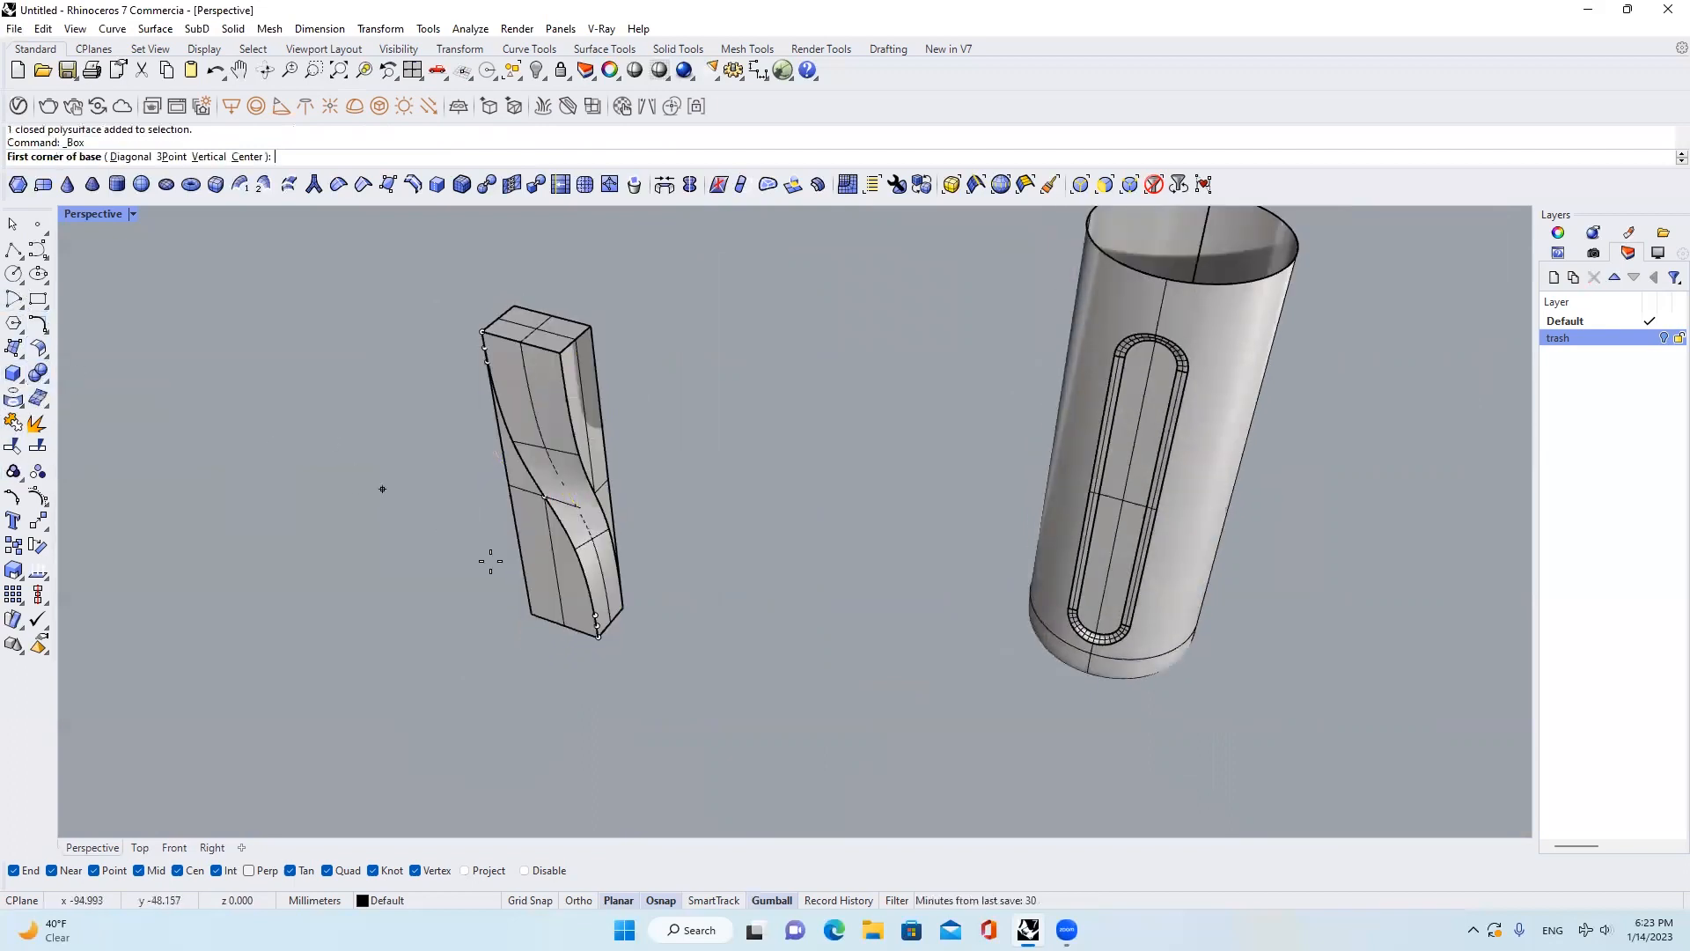
pyautogui.click(532, 613)
pyautogui.click(623, 608)
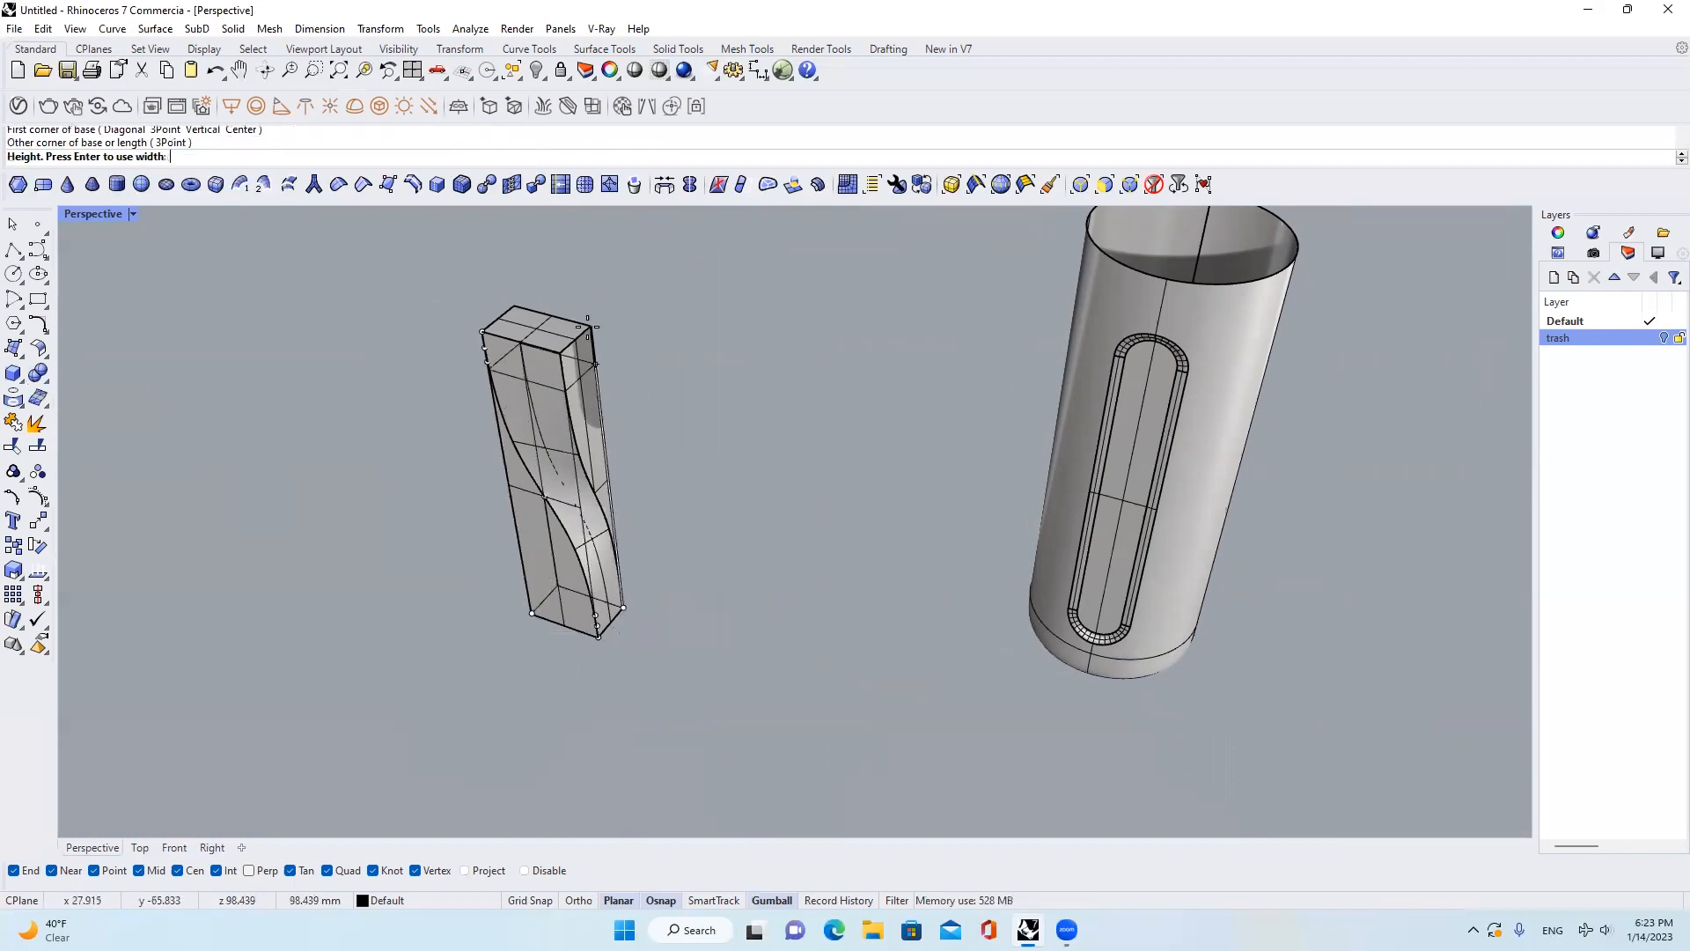
pyautogui.click(592, 324)
# Move the new box out of the twisted block into the free space beside it
pyautogui.click(557, 472)
pyautogui.hotkey('ctrl', 'z')
pyautogui.moveTo(602, 497); pyautogui.dragTo(820, 449)
pyautogui.scroll(5, 837, 449)
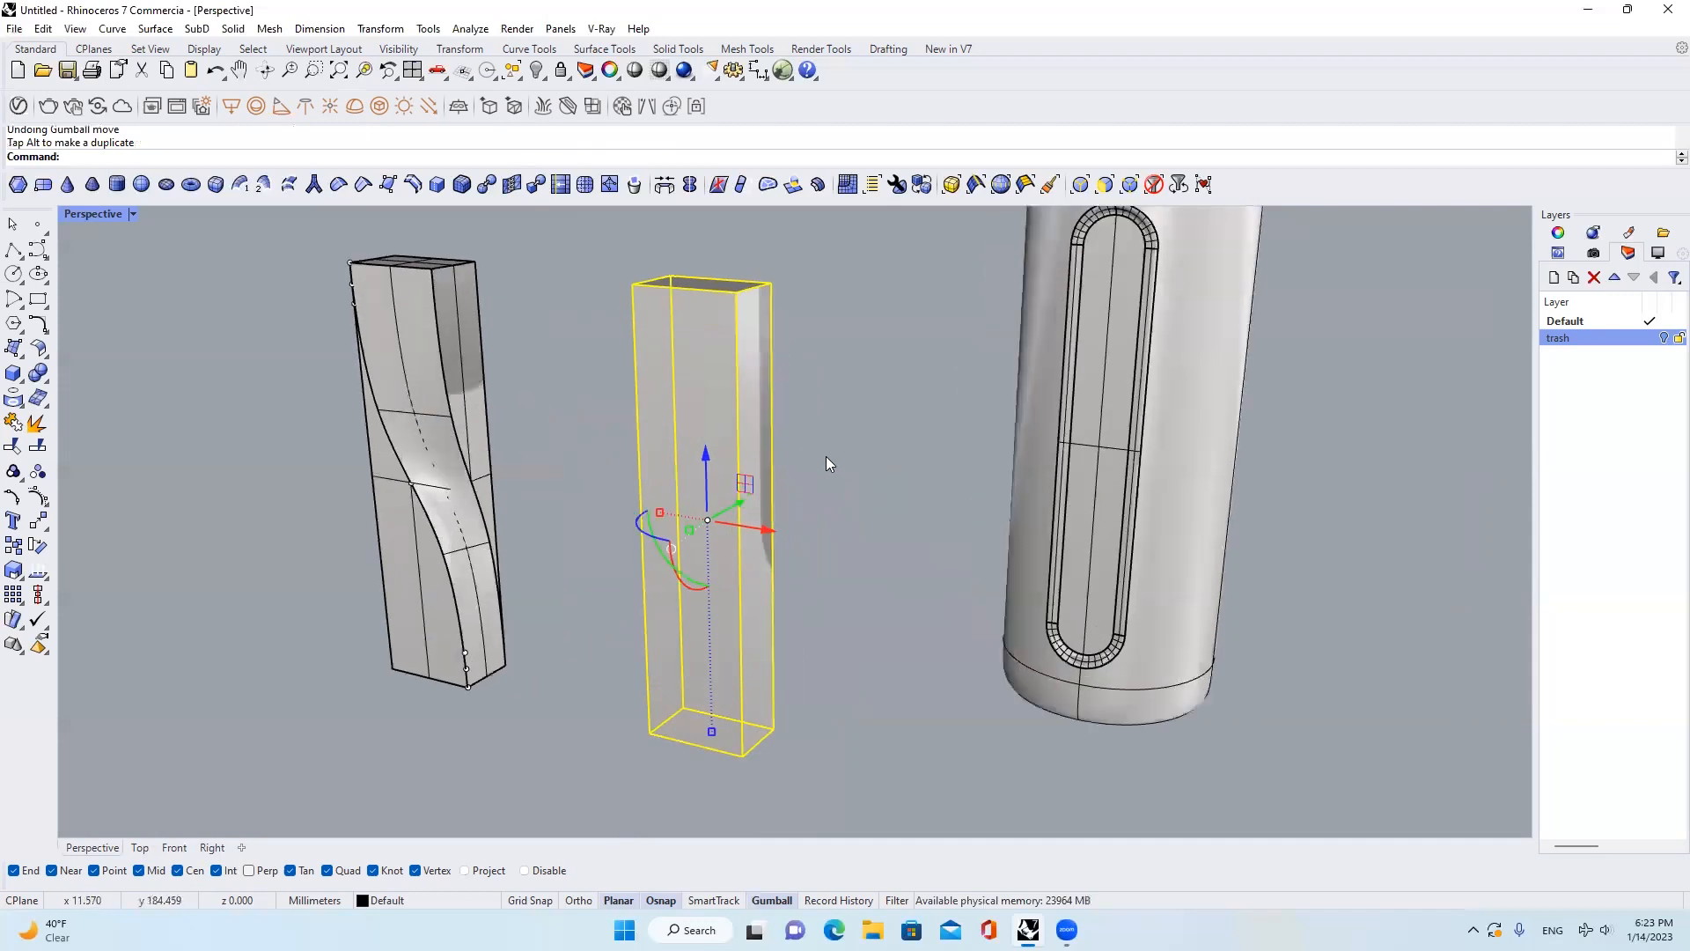
# Explode the new box and delete its front face and the adjacent side face
pyautogui.click(37, 423)
pyautogui.click(690, 431)
pyautogui.moveTo(690, 431); pyautogui.dragTo(767, 437, button='right')
pyautogui.press('Delete')
pyautogui.click(745, 440)
pyautogui.press('Delete')
# Duplicate the front edge of the open box's top face and extrude the copy 15 mm downward
pyautogui.scroll(2, 669, 299)
pyautogui.click(22, 404)
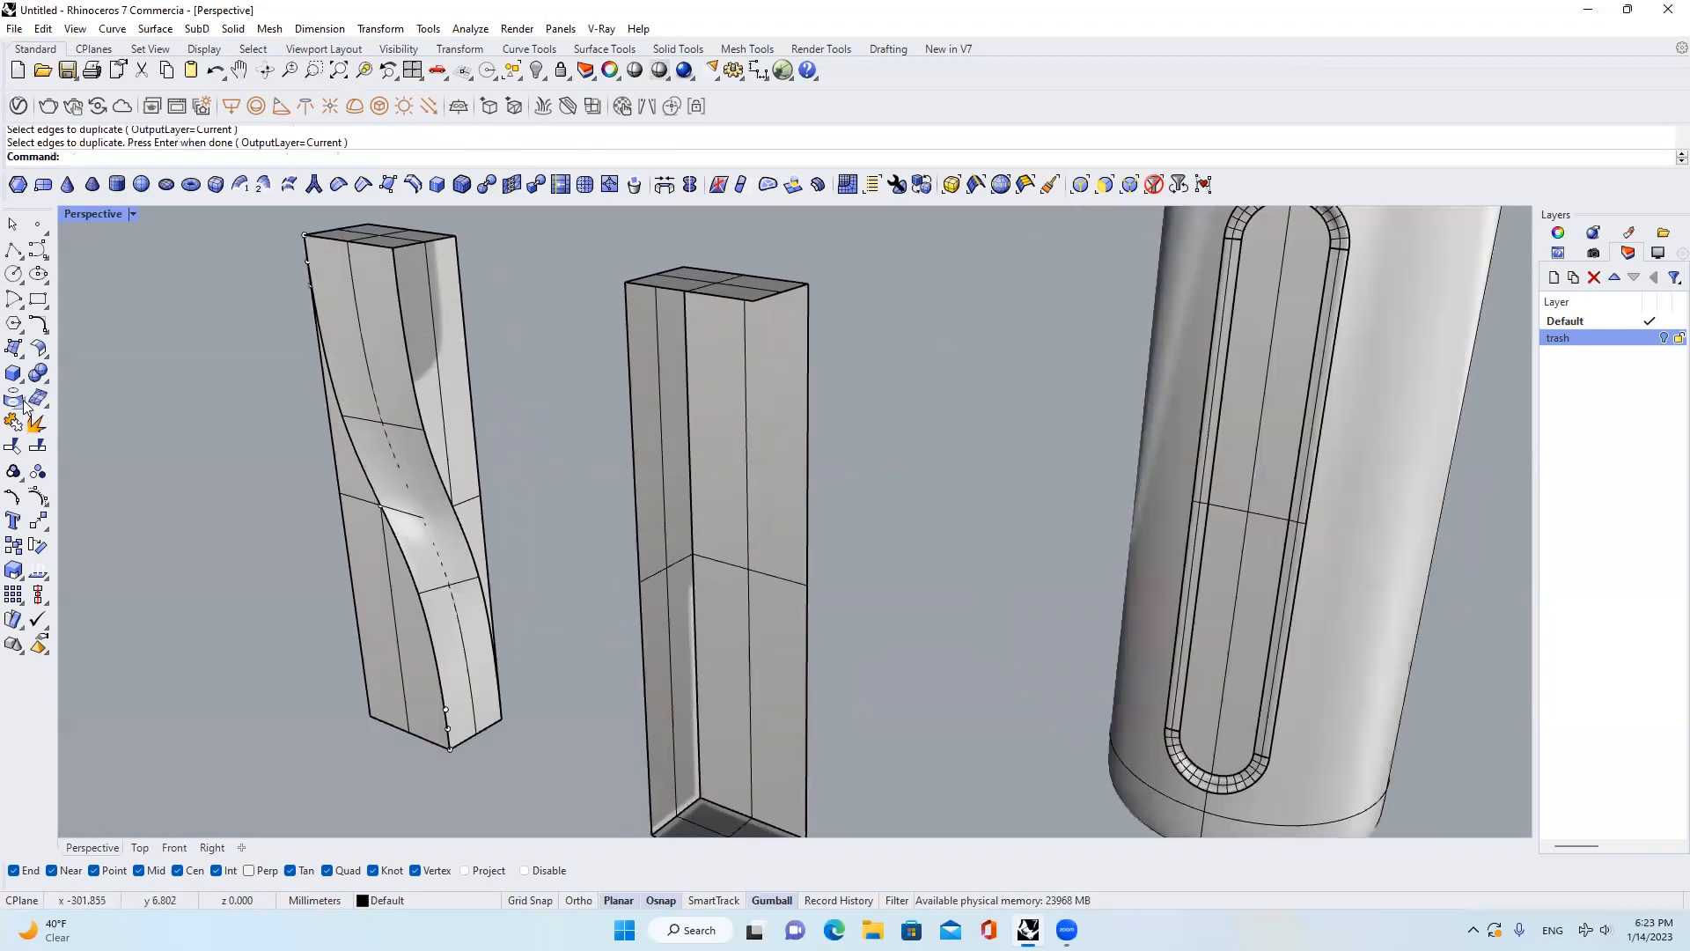
pyautogui.click(24, 405)
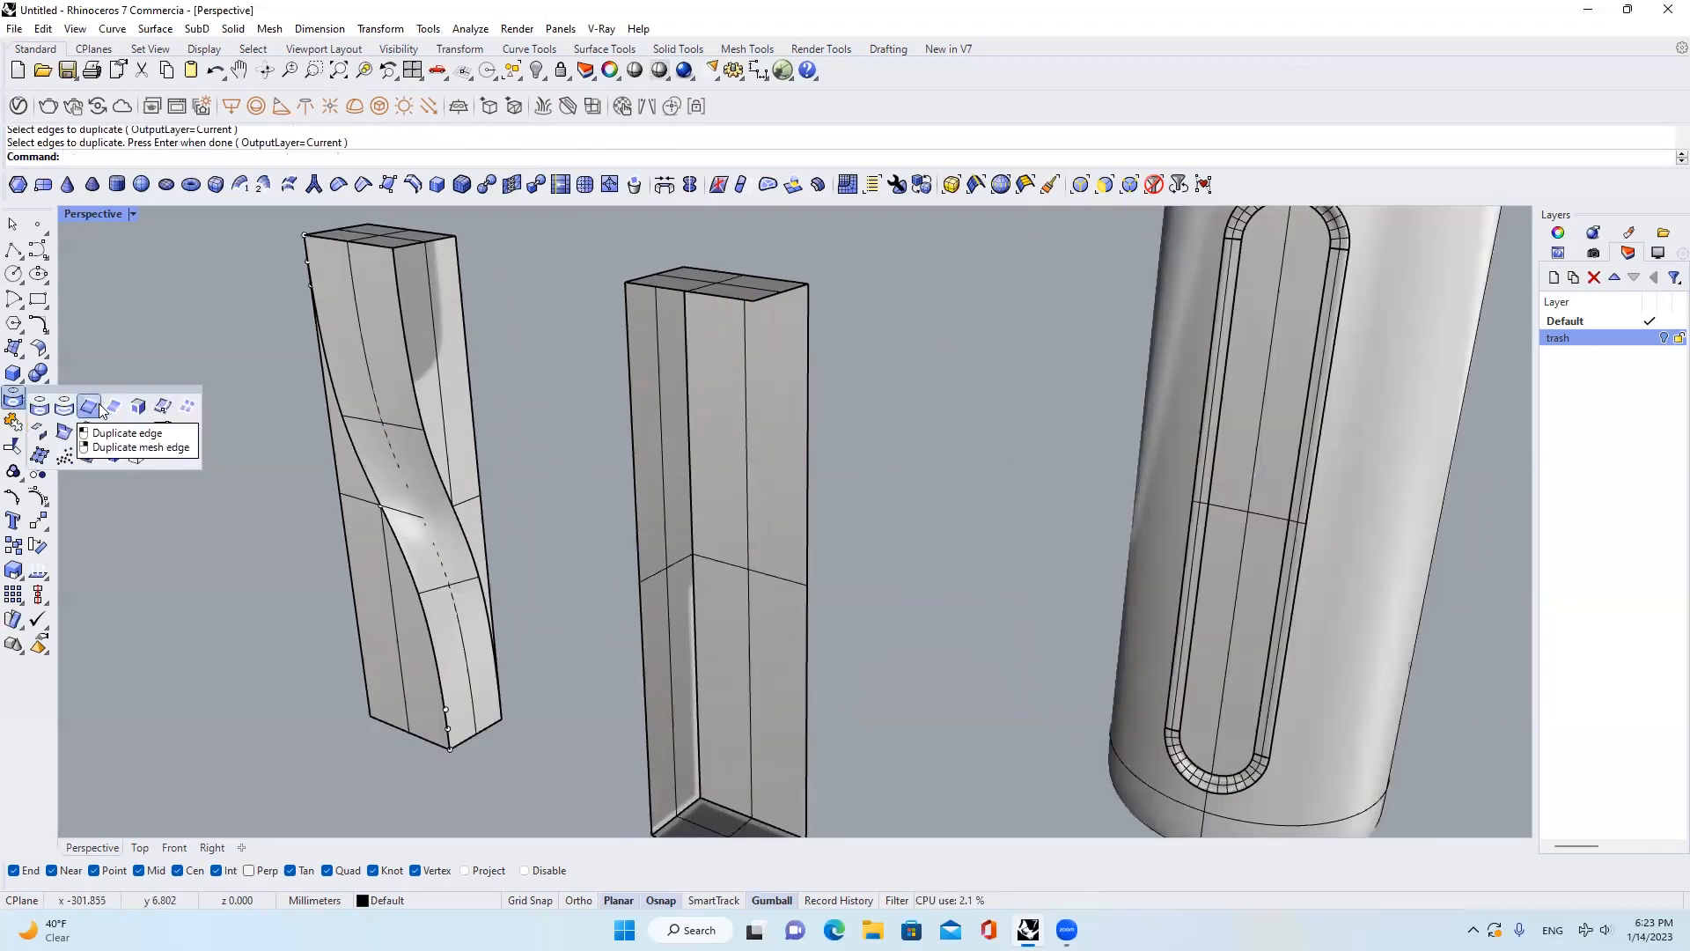
pyautogui.click(114, 407)
pyautogui.click(650, 285)
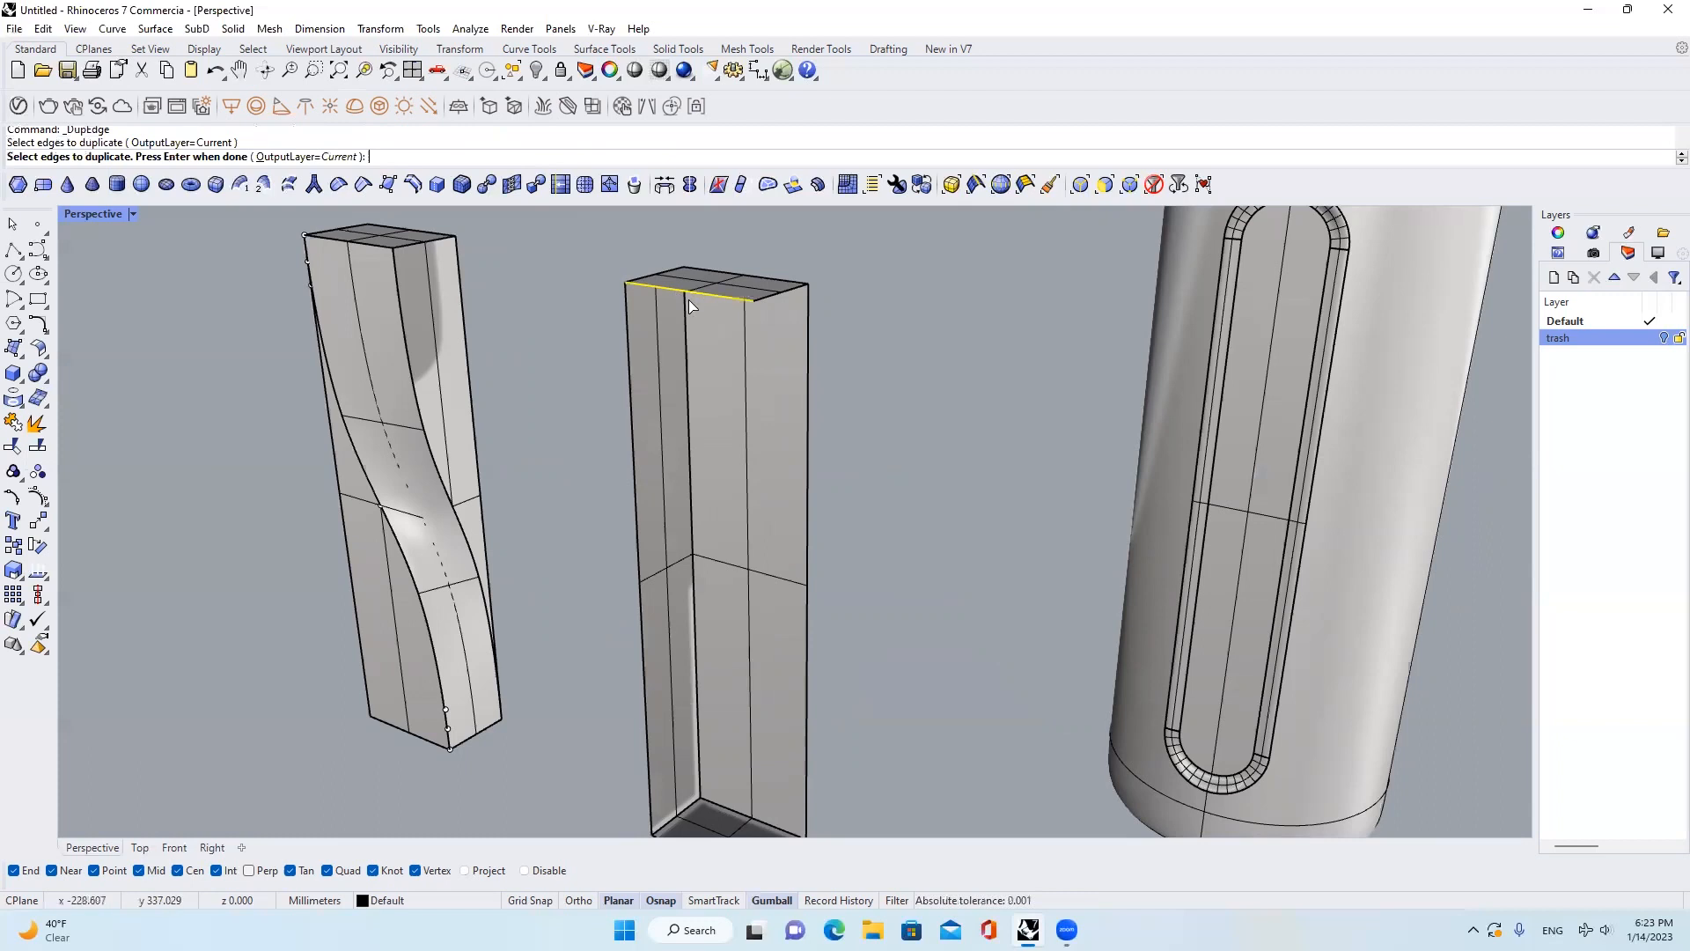
pyautogui.press('Return')
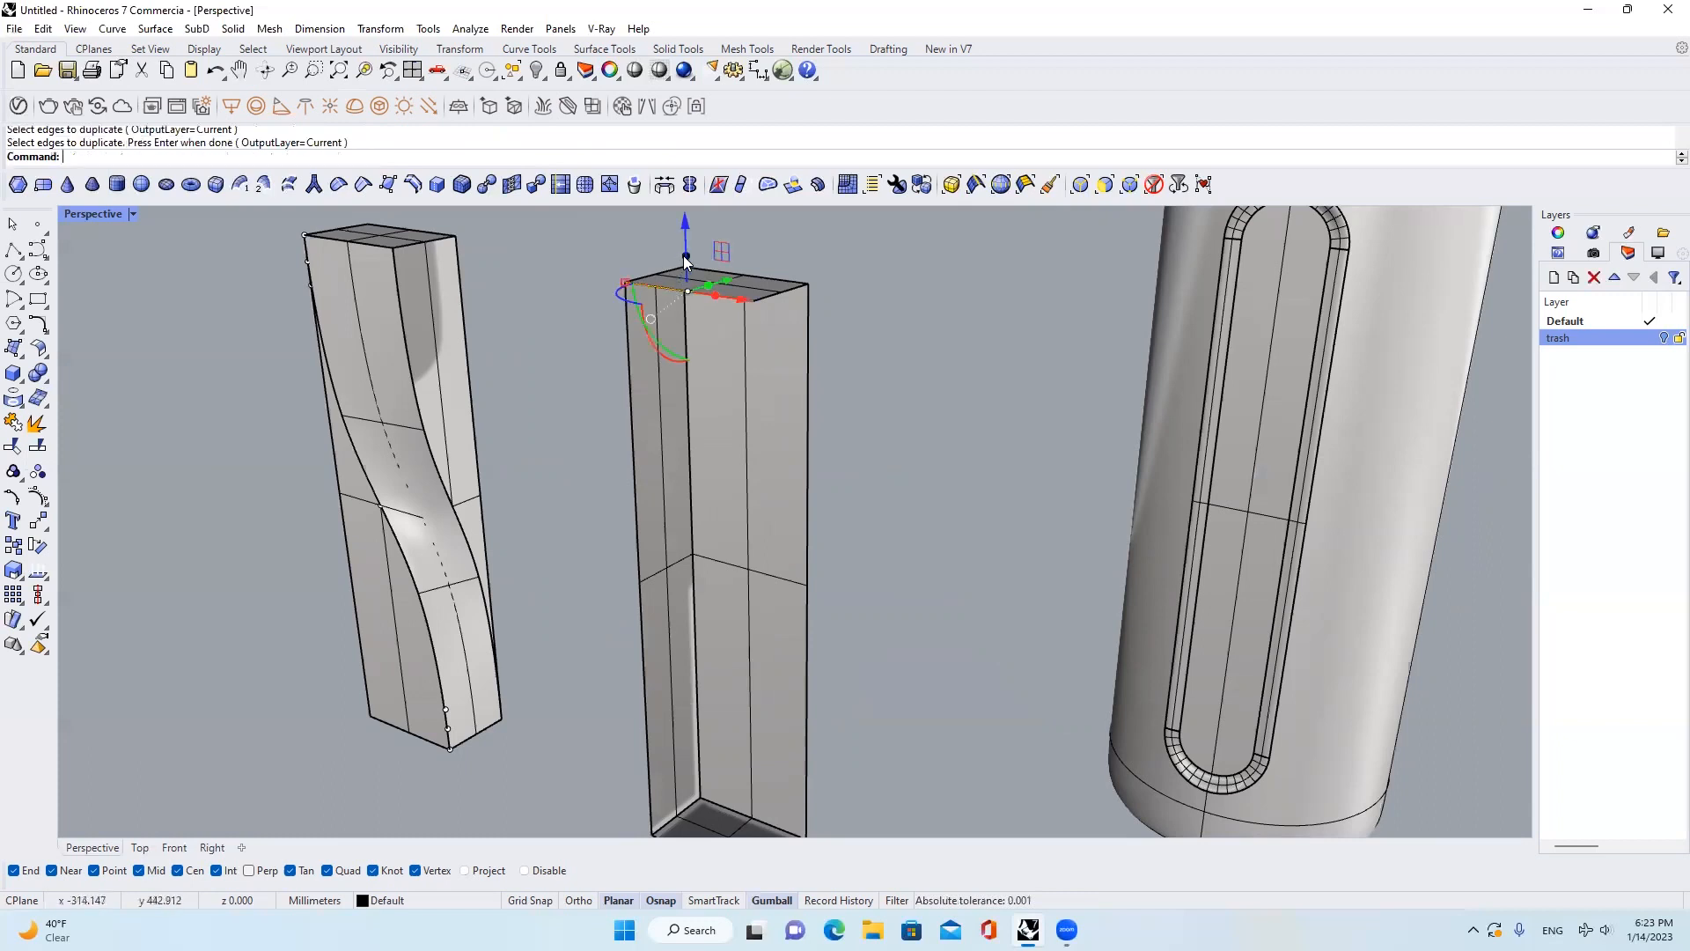
pyautogui.click(685, 257)
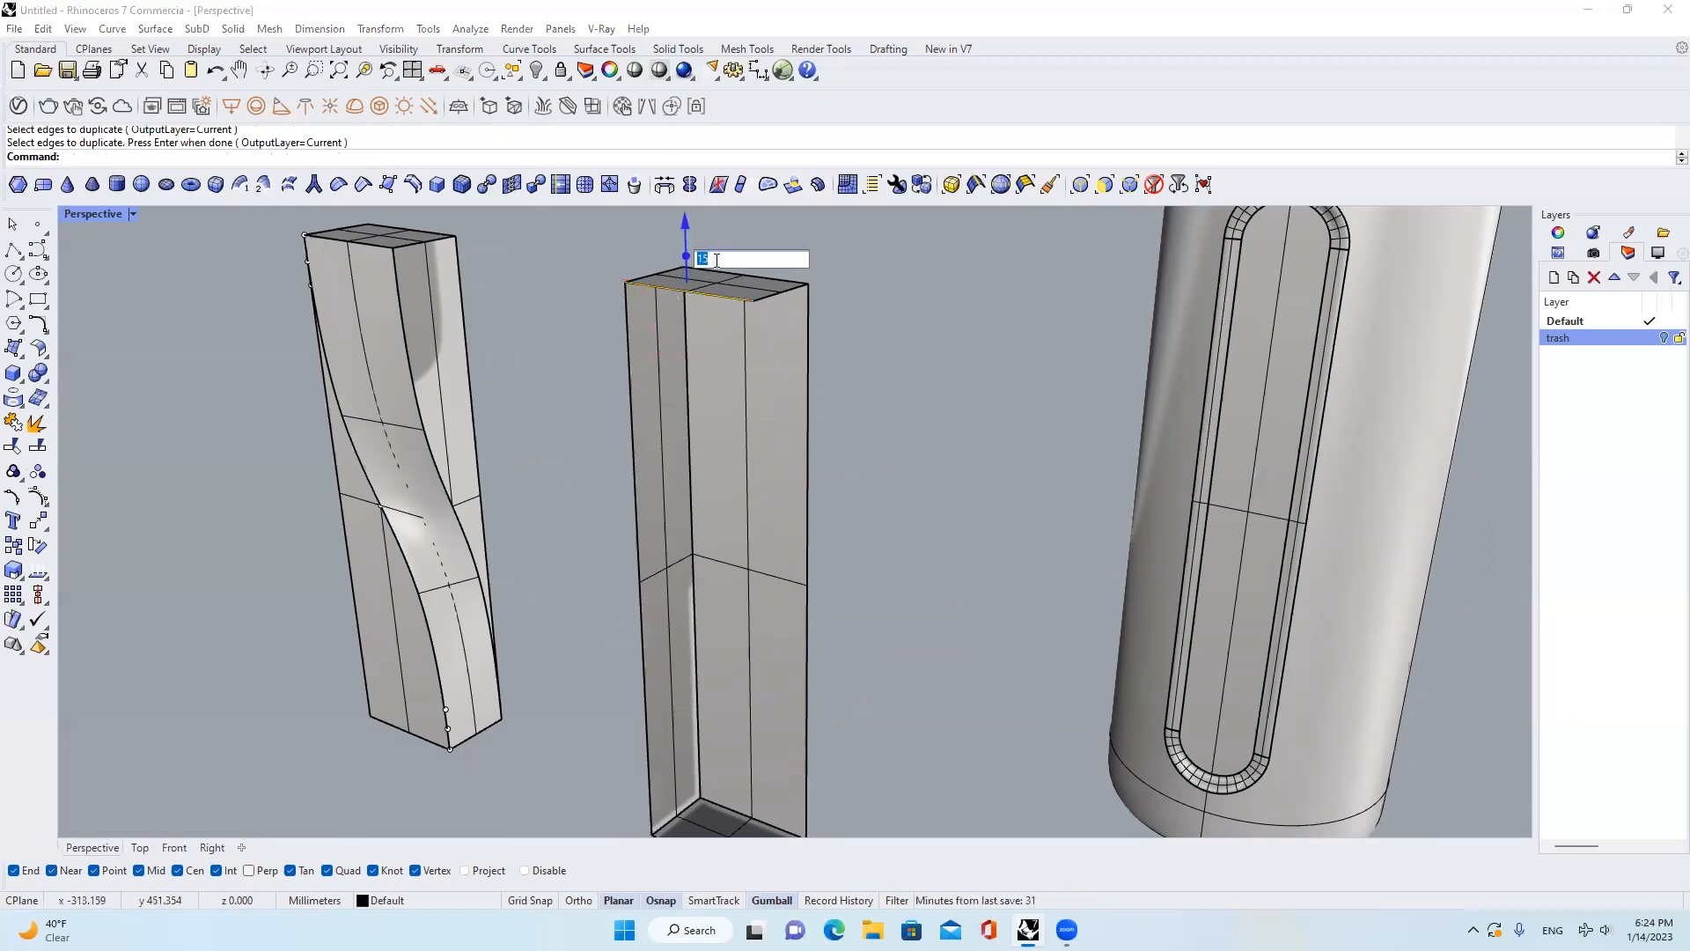
pyautogui.write('-15')
pyautogui.press('Return')
pyautogui.scroll(-5, 744, 267)
pyautogui.press('Escape')
# Duplicate the bottom face's edge on the open side and extrude the copy 15 mm upward
pyautogui.scroll(3, 773, 566)
pyautogui.scroll(3, 773, 566)
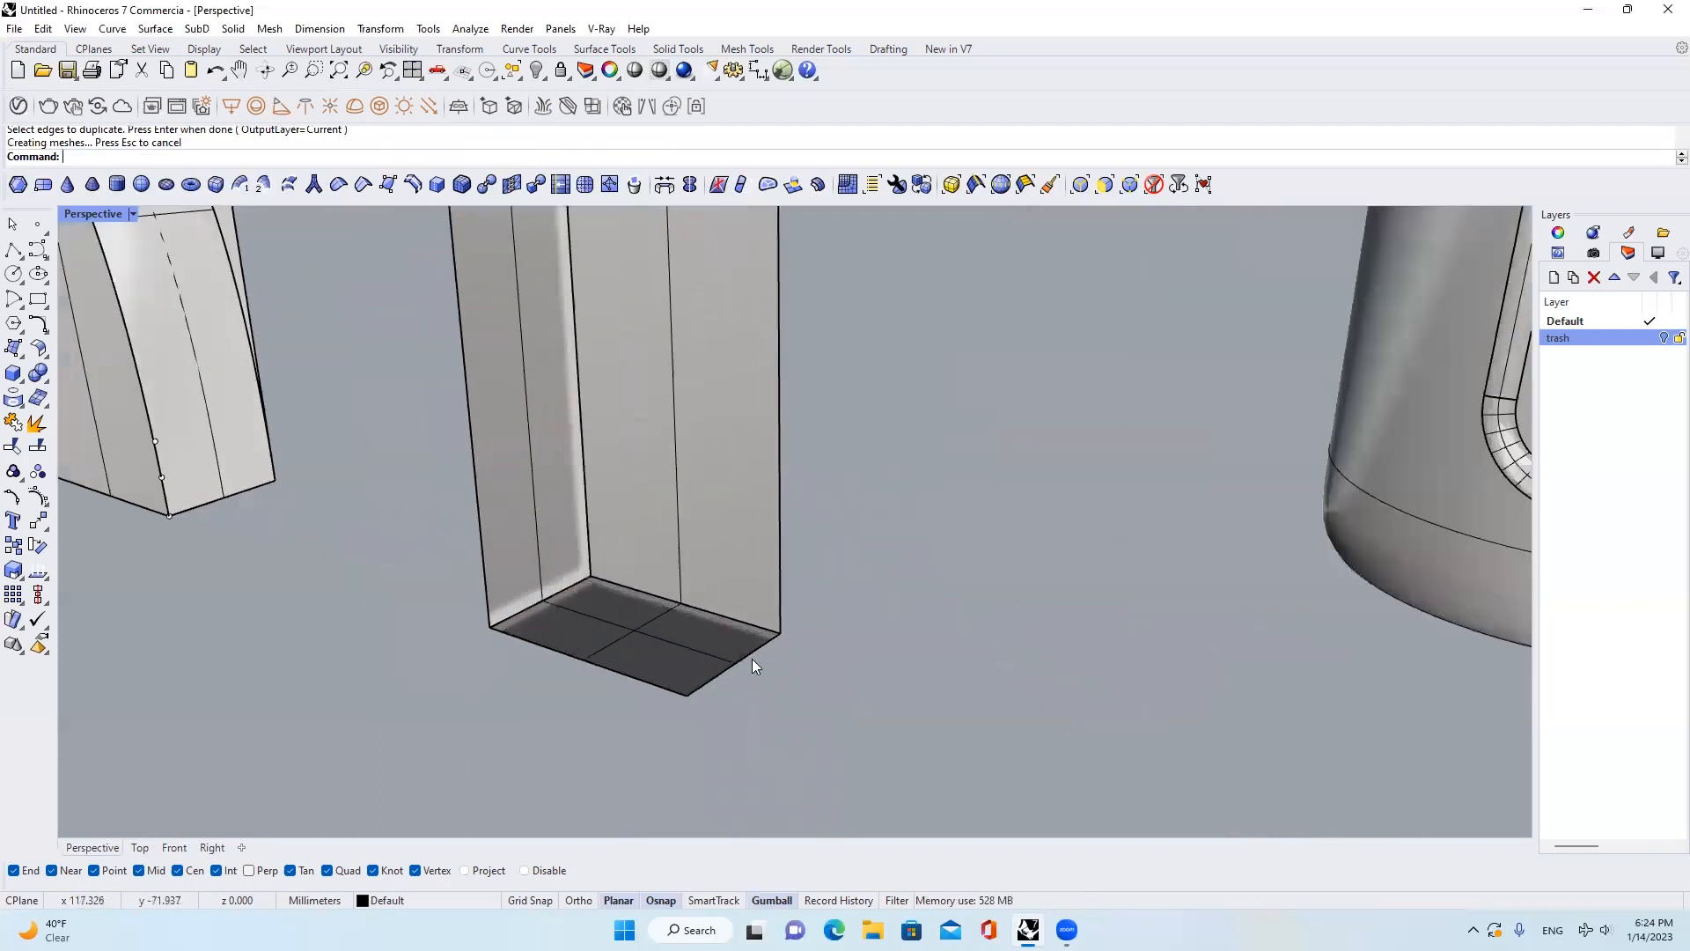
pyautogui.rightClick(750, 658)
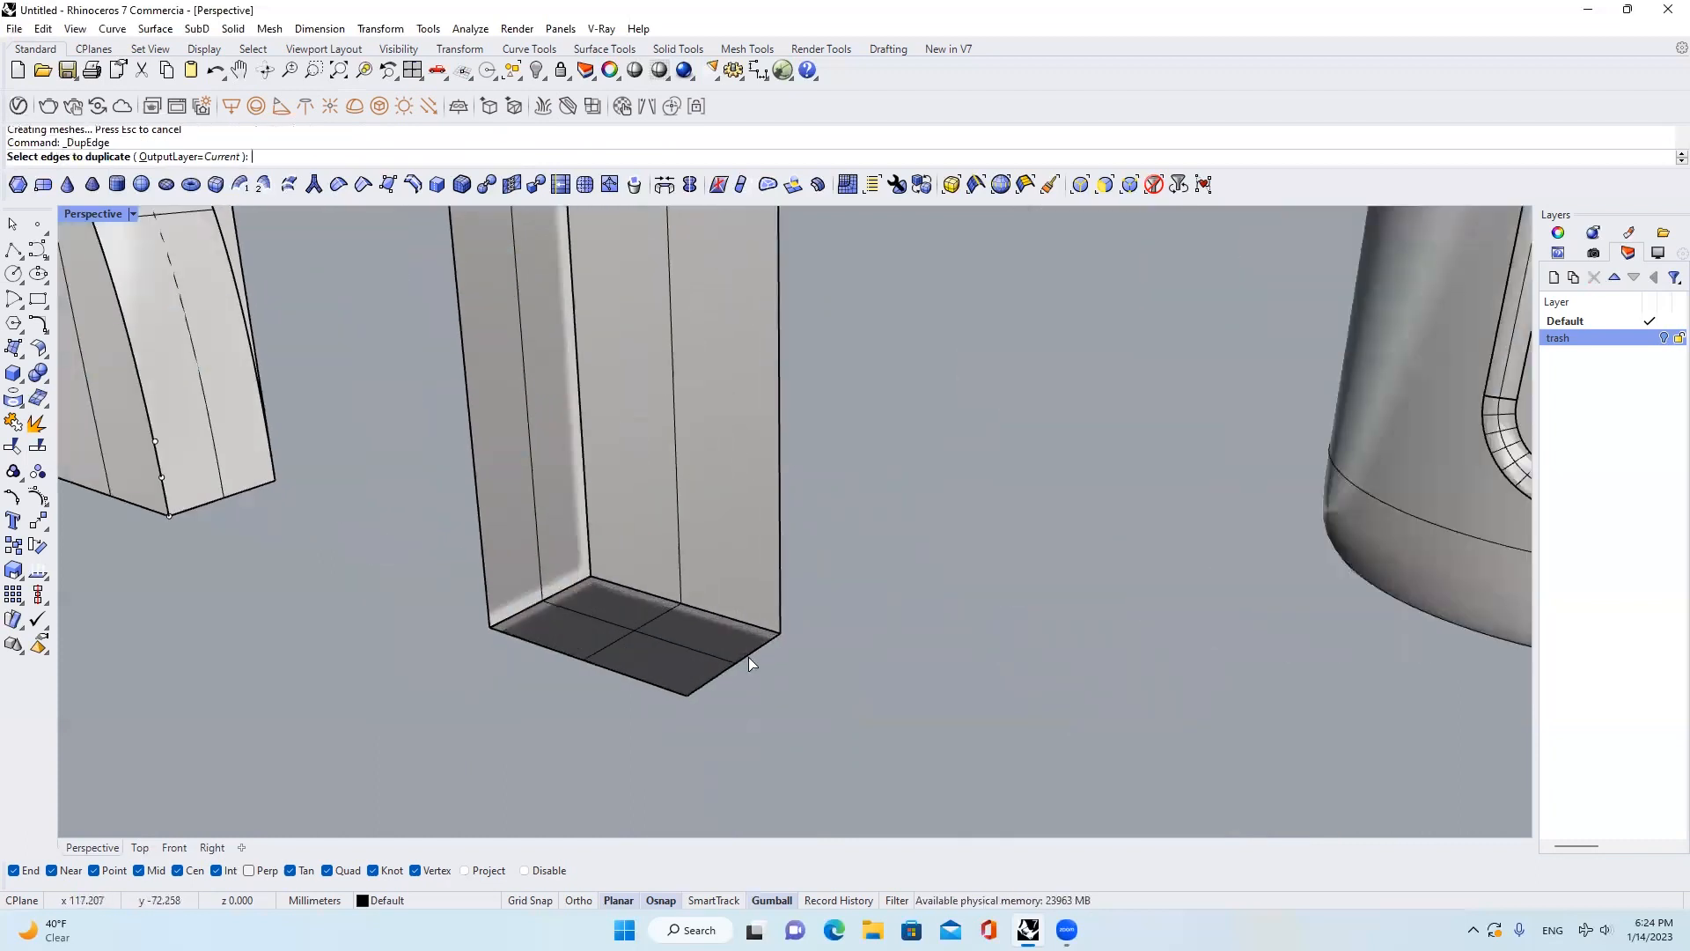
pyautogui.click(748, 656)
pyautogui.scroll(-3, 827, 662)
pyautogui.scroll(3, 774, 652)
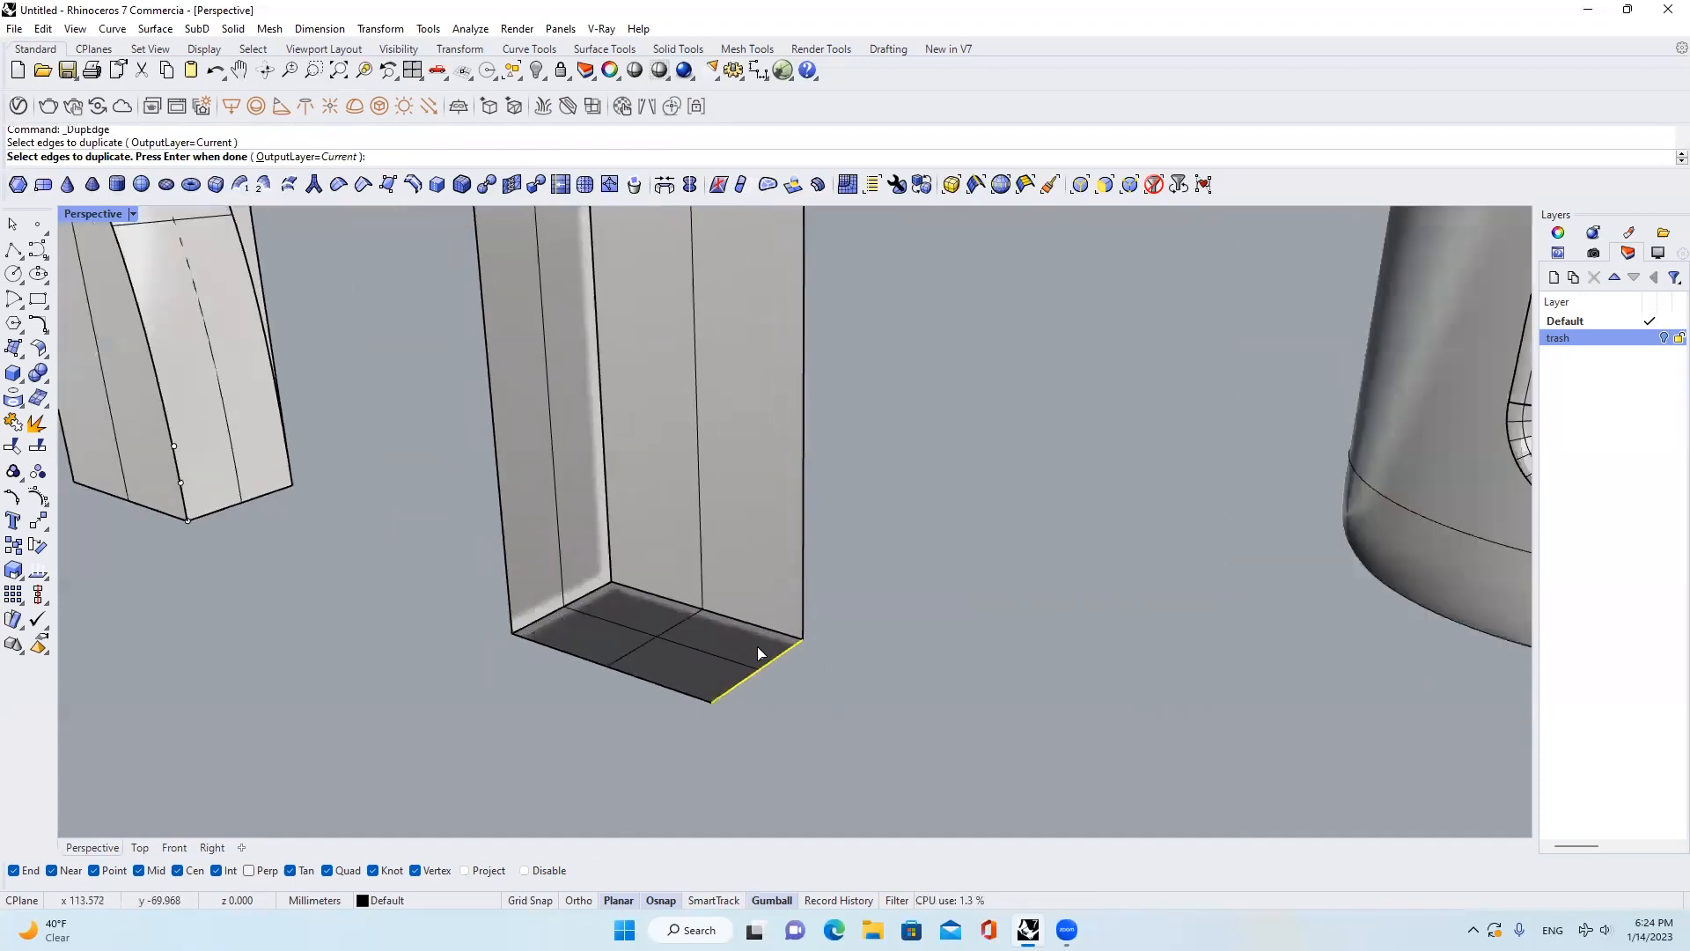
pyautogui.rightClick(758, 648)
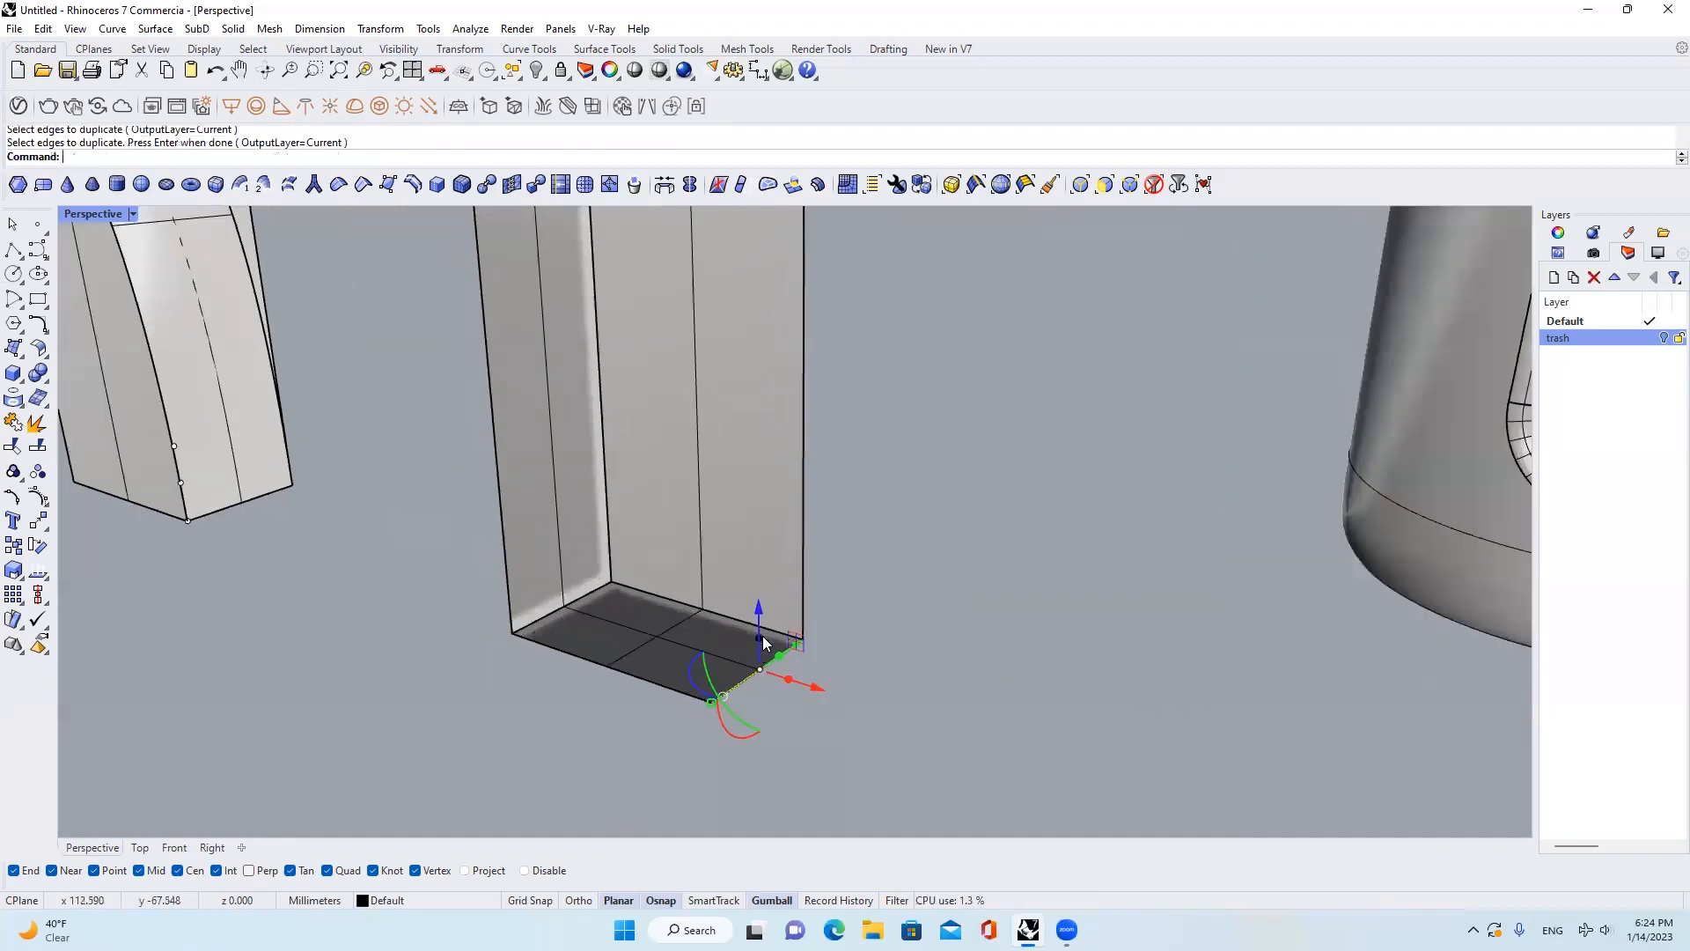
pyautogui.click(763, 642)
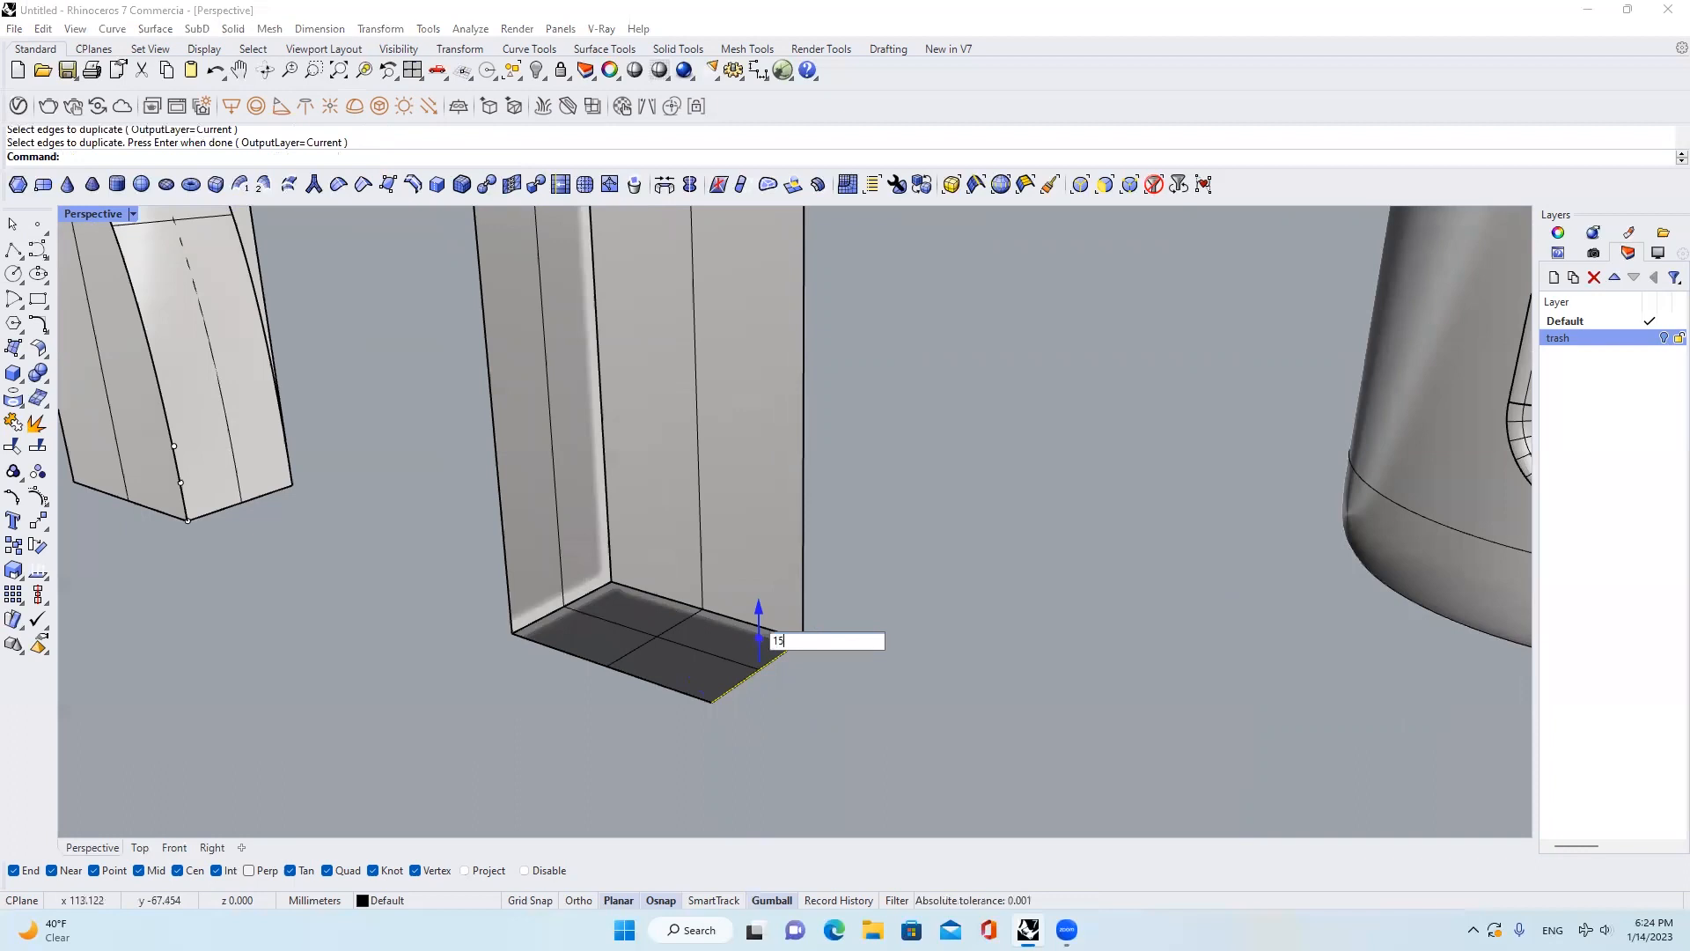
pyautogui.press('Return')
# Create a surface blend between the lower edge of the top strip and the upper edge of the bottom strip, with curvature continuity at both ends
pyautogui.scroll(-6, 817, 639)
pyautogui.write('BlendS')
pyautogui.press('Return')
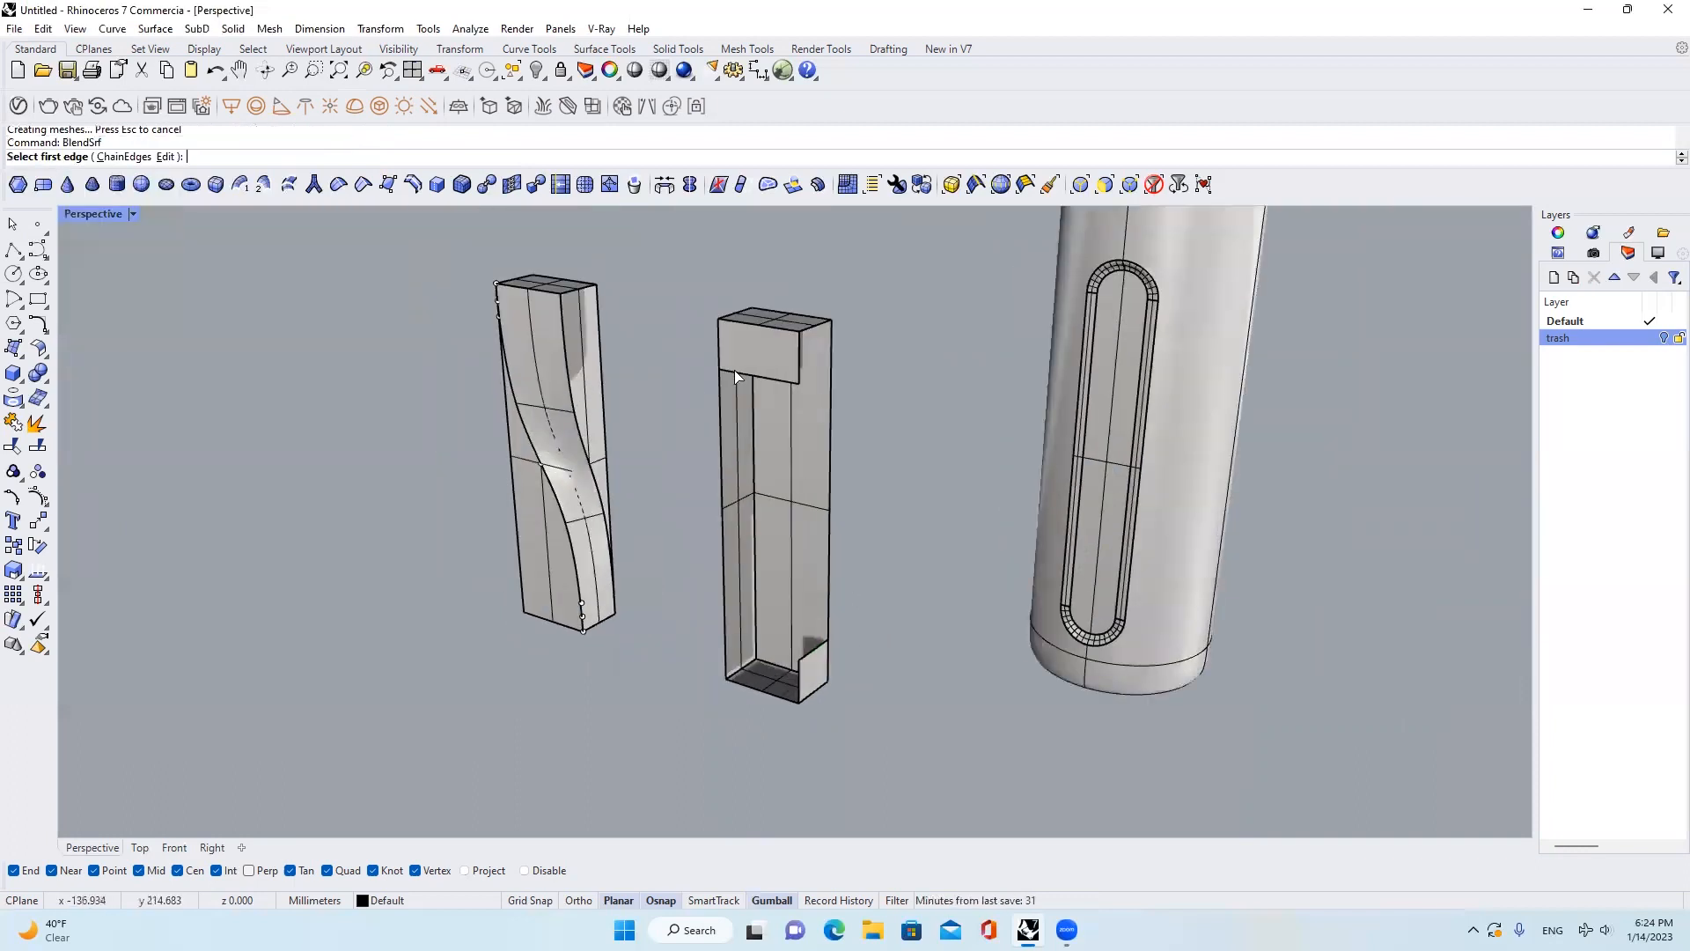
pyautogui.click(734, 373)
pyautogui.scroll(3, 832, 648)
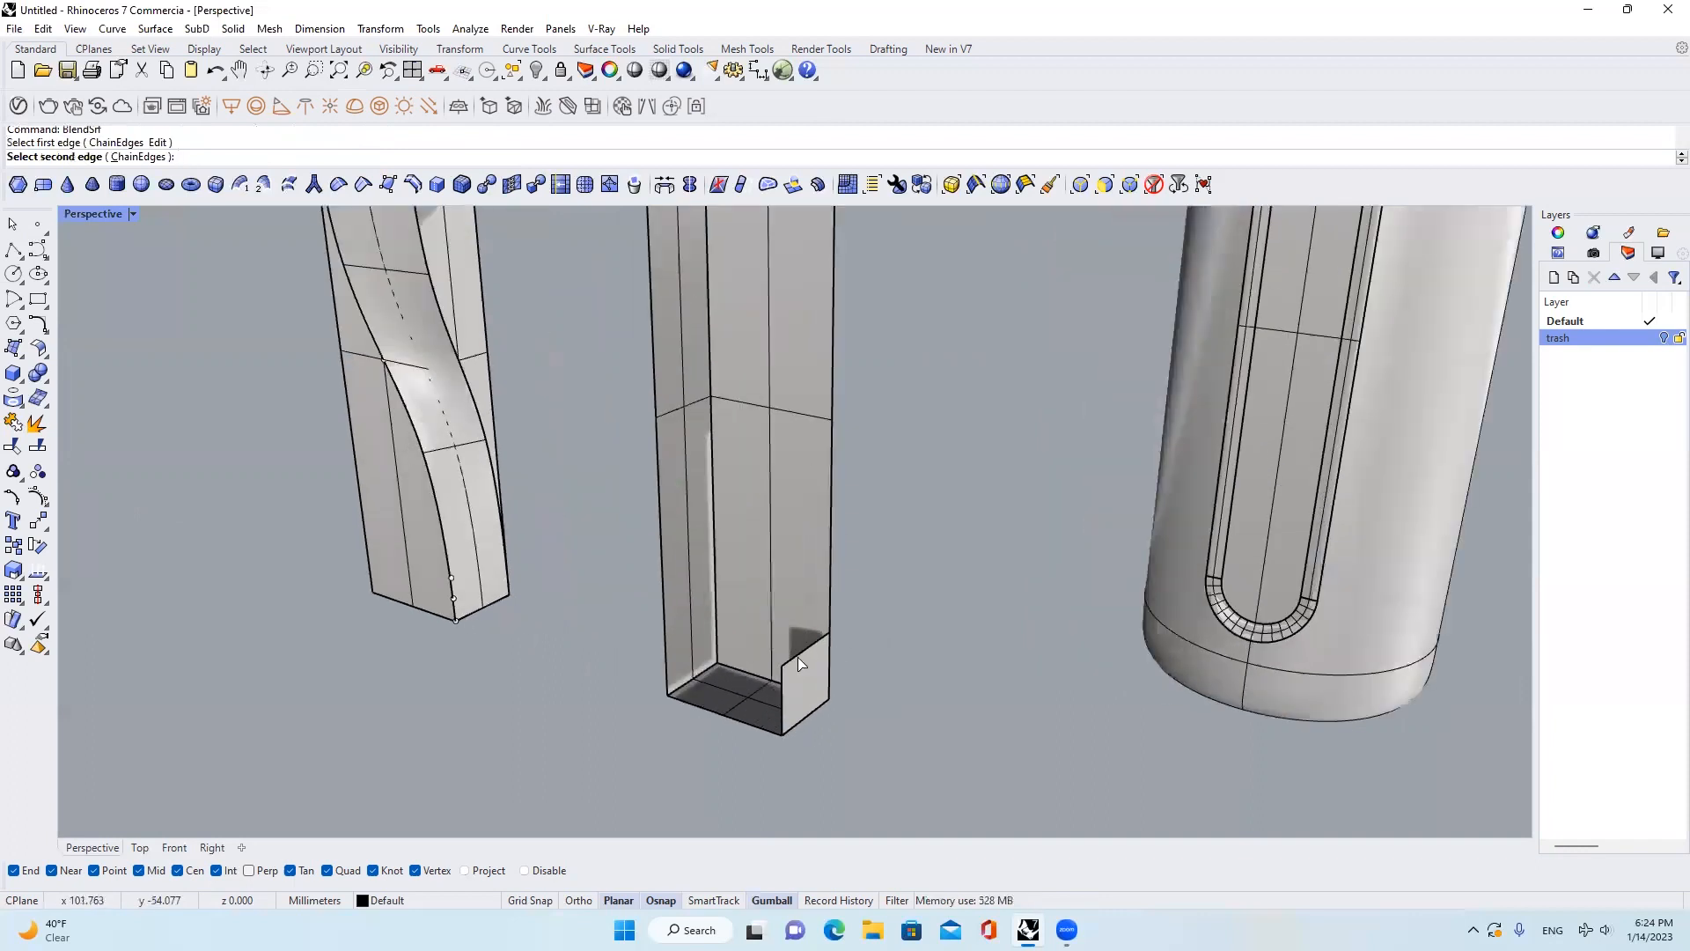
pyautogui.click(793, 666)
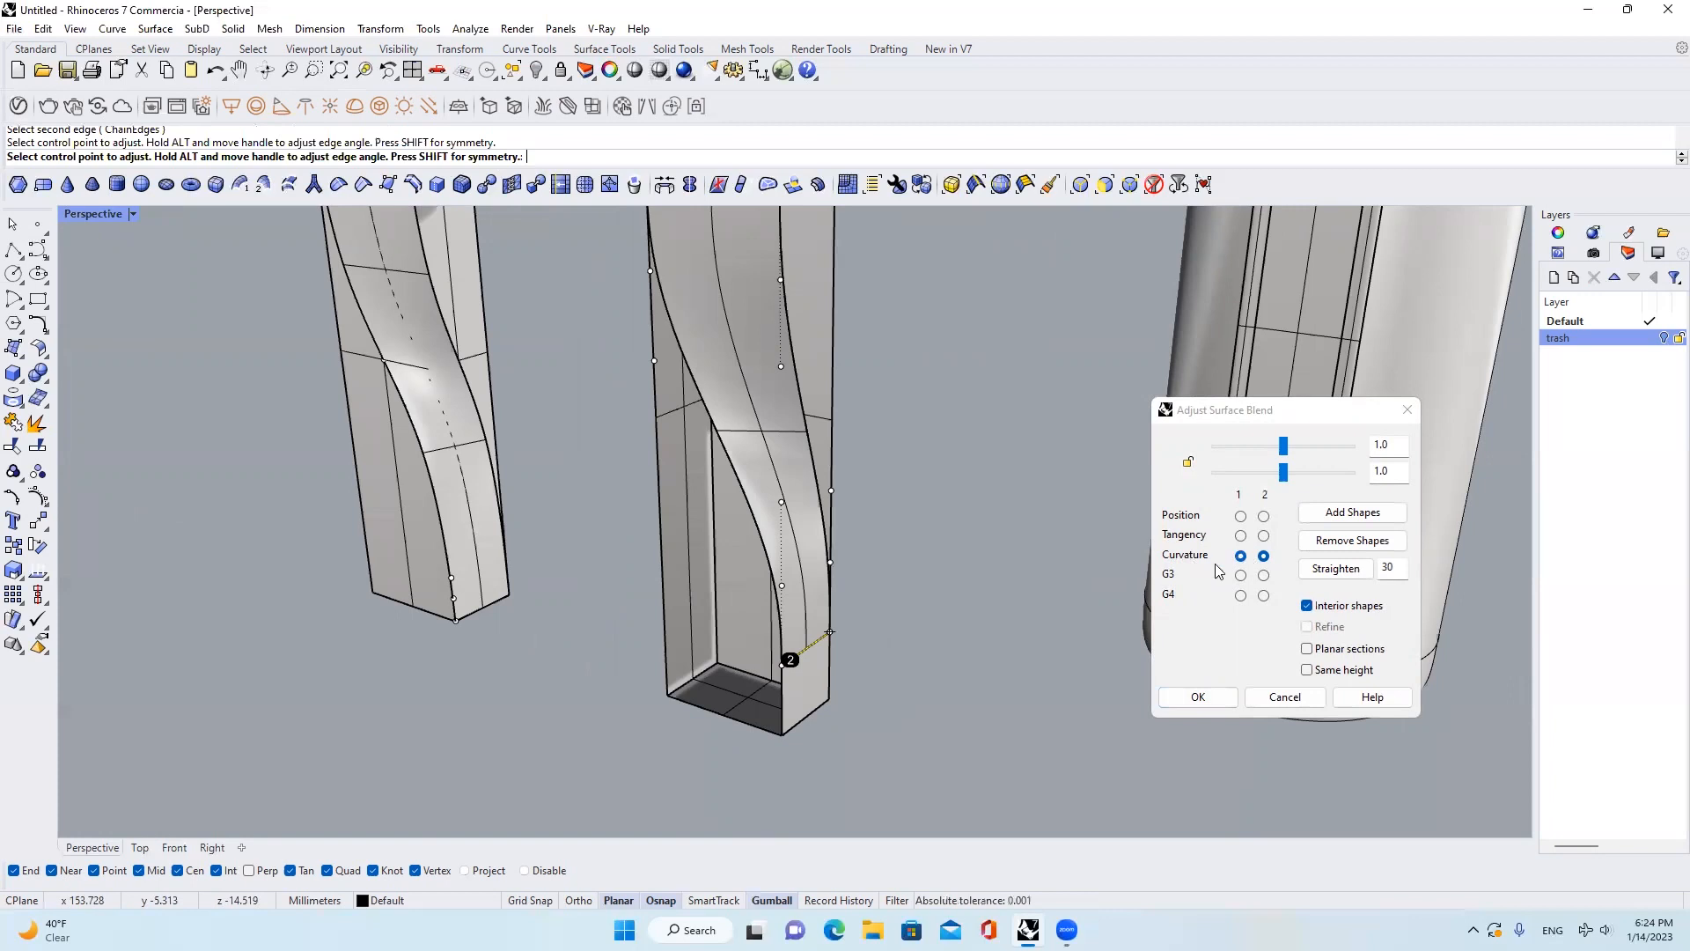
pyautogui.click(1198, 697)
pyautogui.scroll(-5, 849, 527)
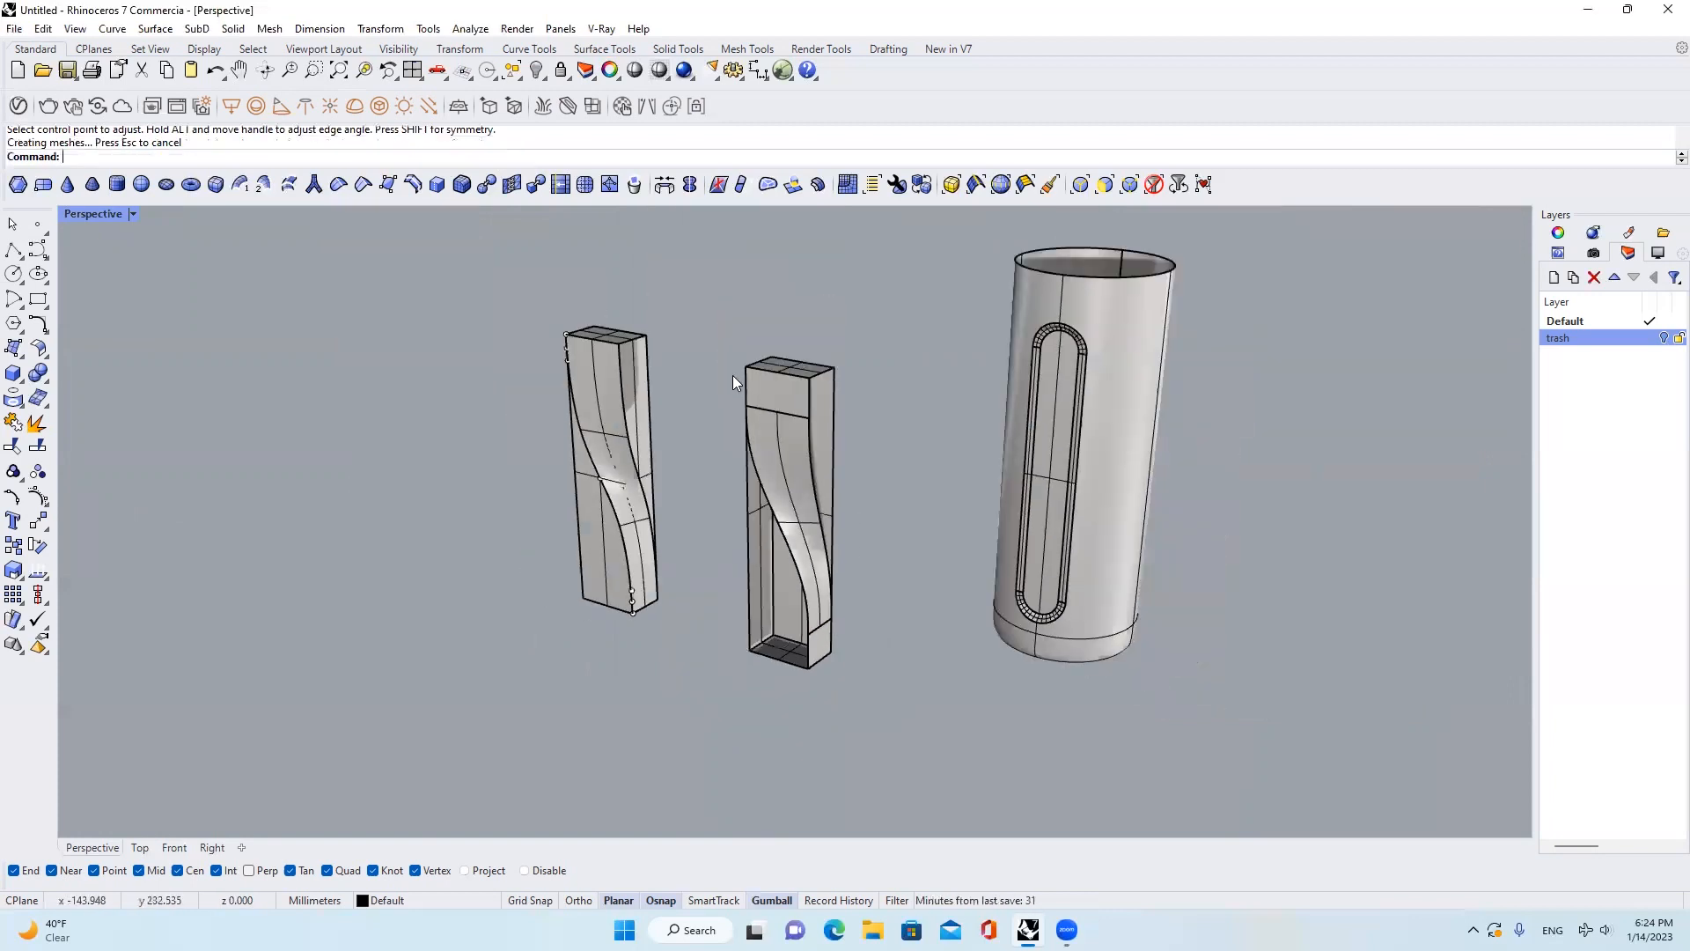
# Merge the top strip with the blend surface and the blend surface with the bottom strip using MergeSrf with Smooth=Yes
pyautogui.scroll(2, 767, 397)
pyautogui.write('ME')
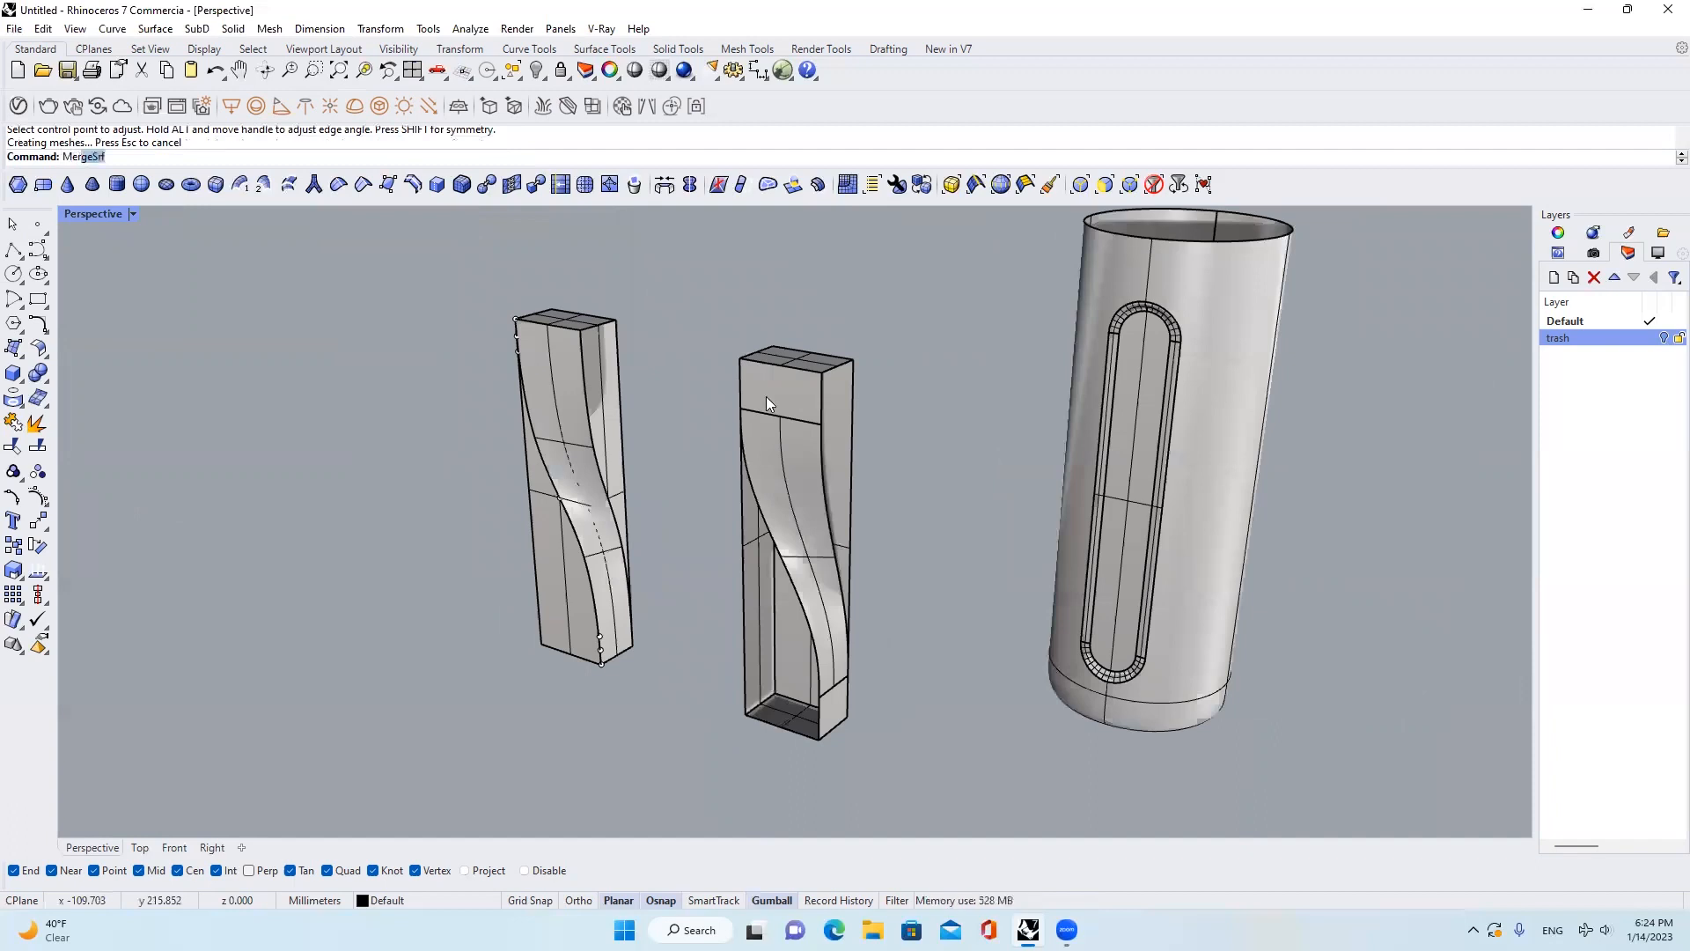
pyautogui.write('r')
pyautogui.press('Return')
pyautogui.click(773, 406)
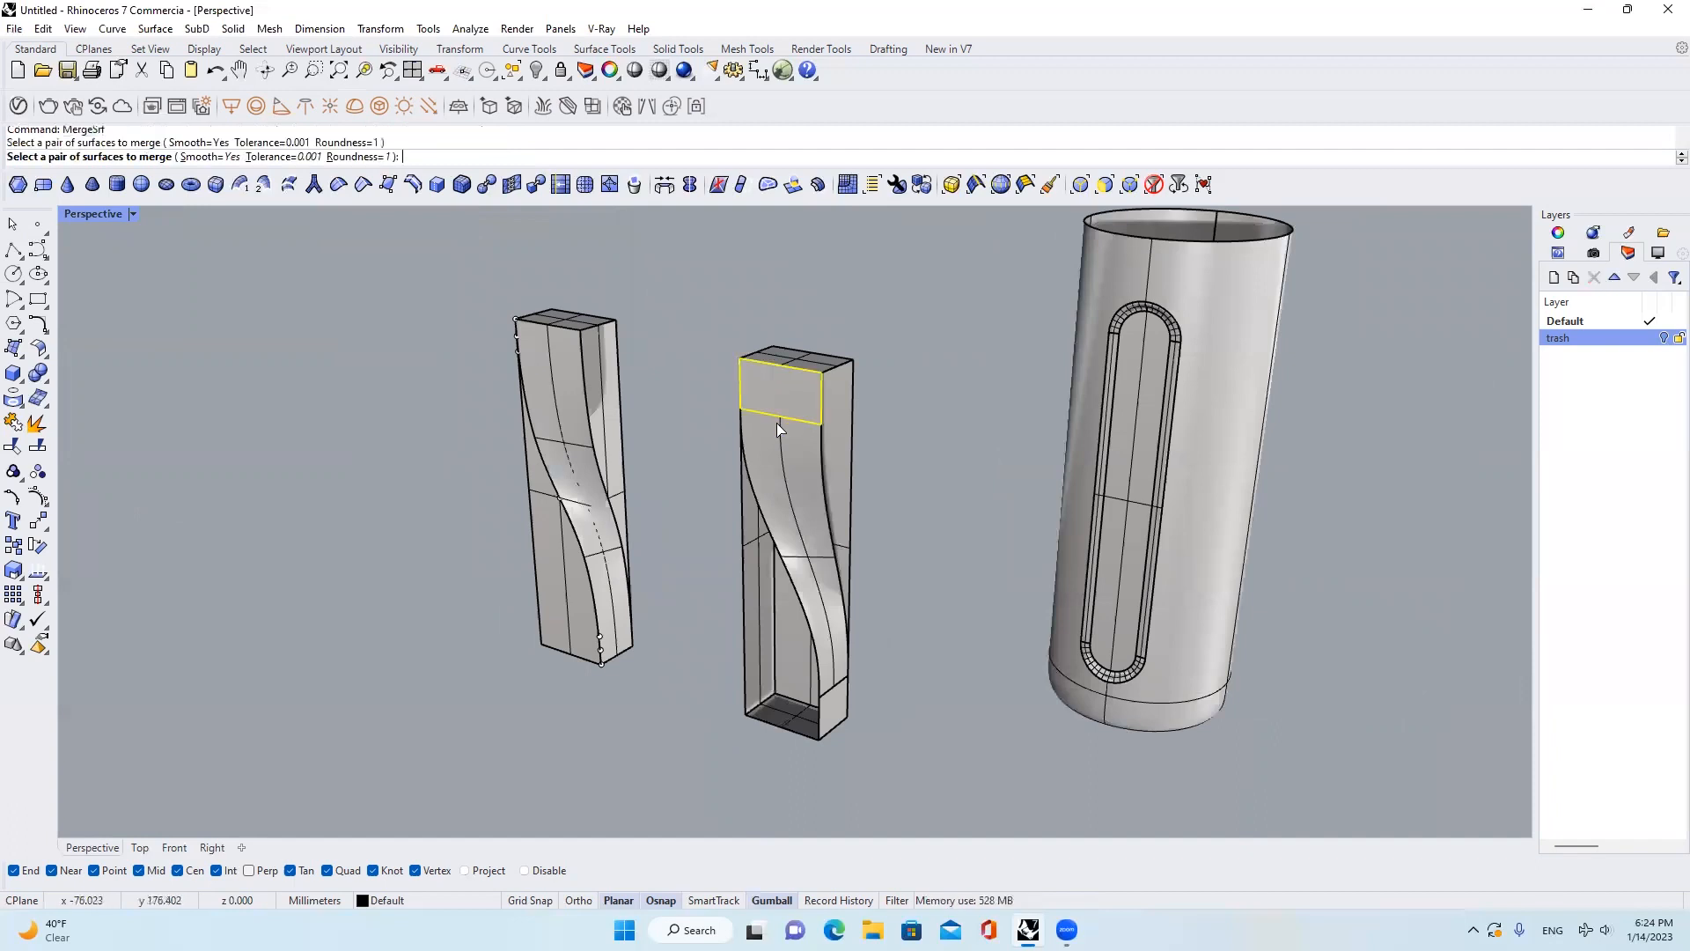
pyautogui.click(774, 423)
pyautogui.scroll(4, 857, 665)
pyautogui.rightClick(818, 690)
pyautogui.click(818, 690)
pyautogui.click(817, 711)
pyautogui.scroll(-8, 824, 682)
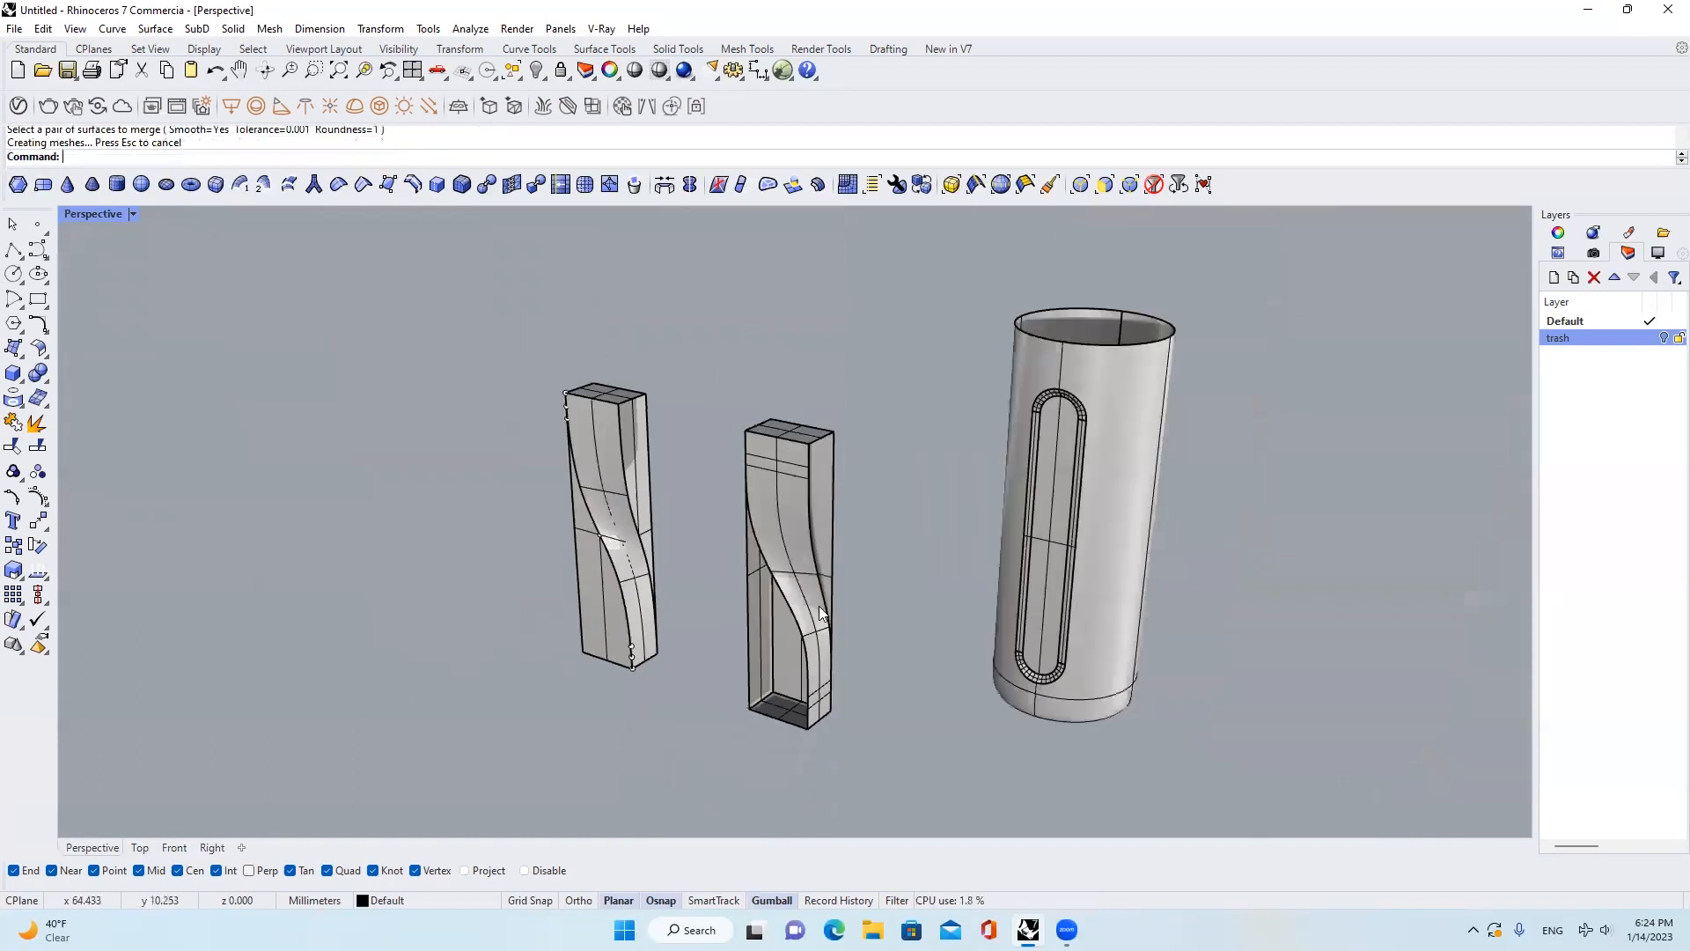
# Join all surfaces of the new blended block into one polysurface
pyautogui.moveTo(695, 391); pyautogui.dragTo(876, 778)
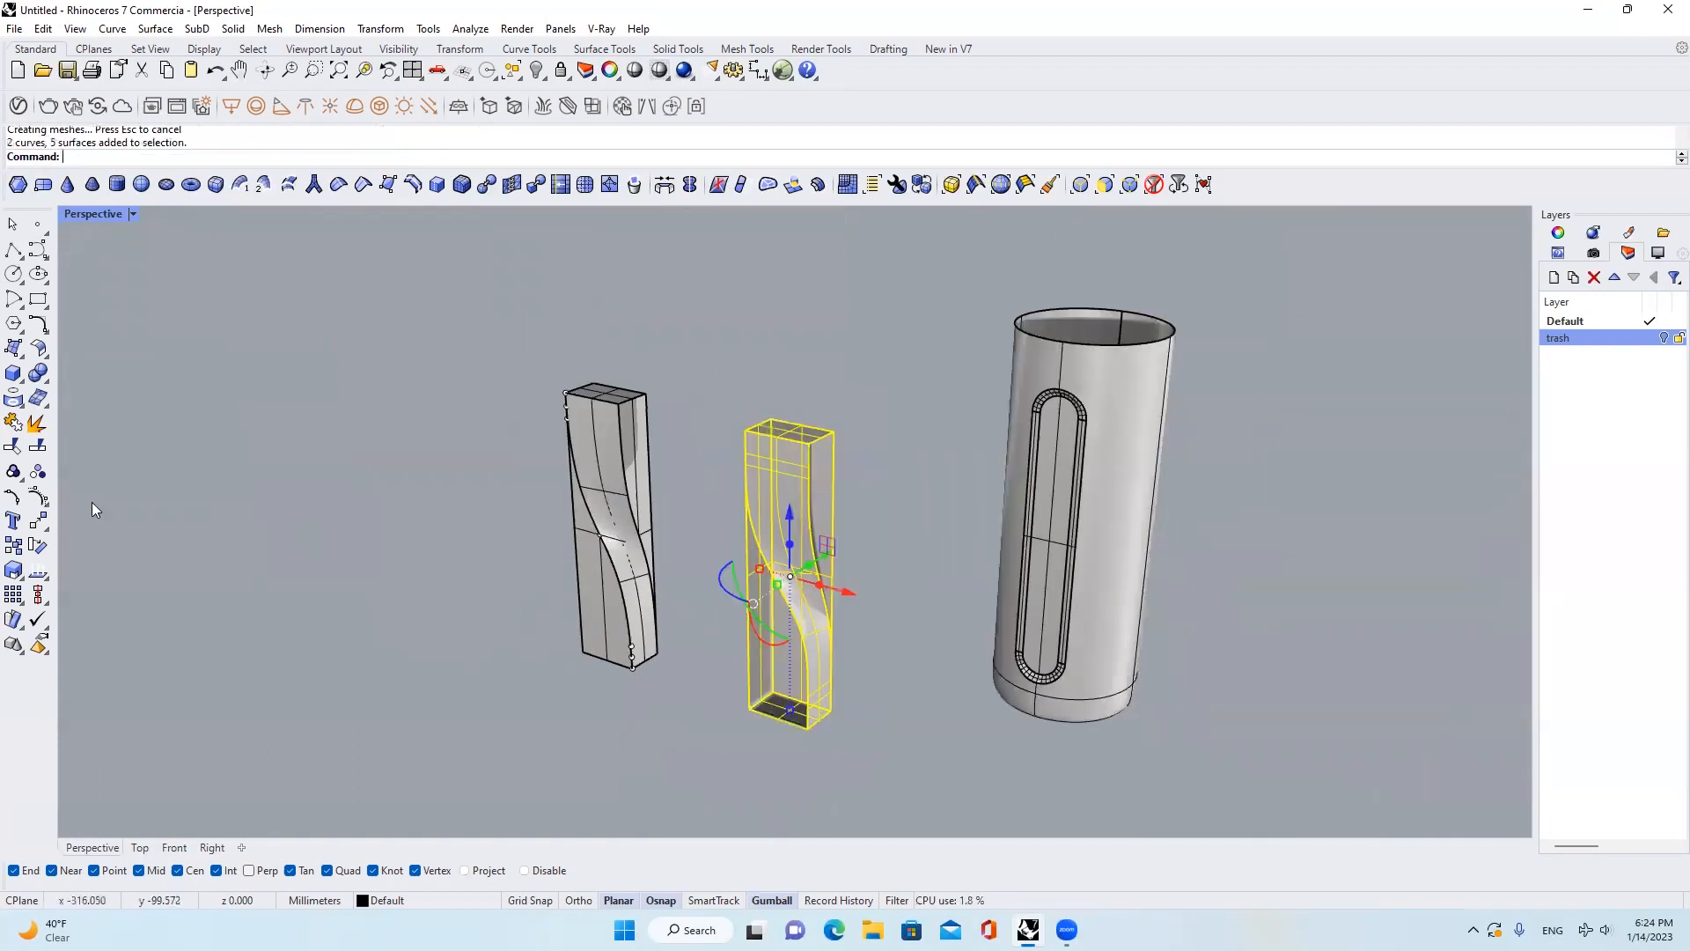
pyautogui.click(19, 429)
pyautogui.press('Escape')
# Duplicate the border curves around the openings of the joined block
pyautogui.click(807, 520)
pyautogui.moveTo(807, 519); pyautogui.dragTo(815, 487, button='right')
pyautogui.scroll(2, 815, 485)
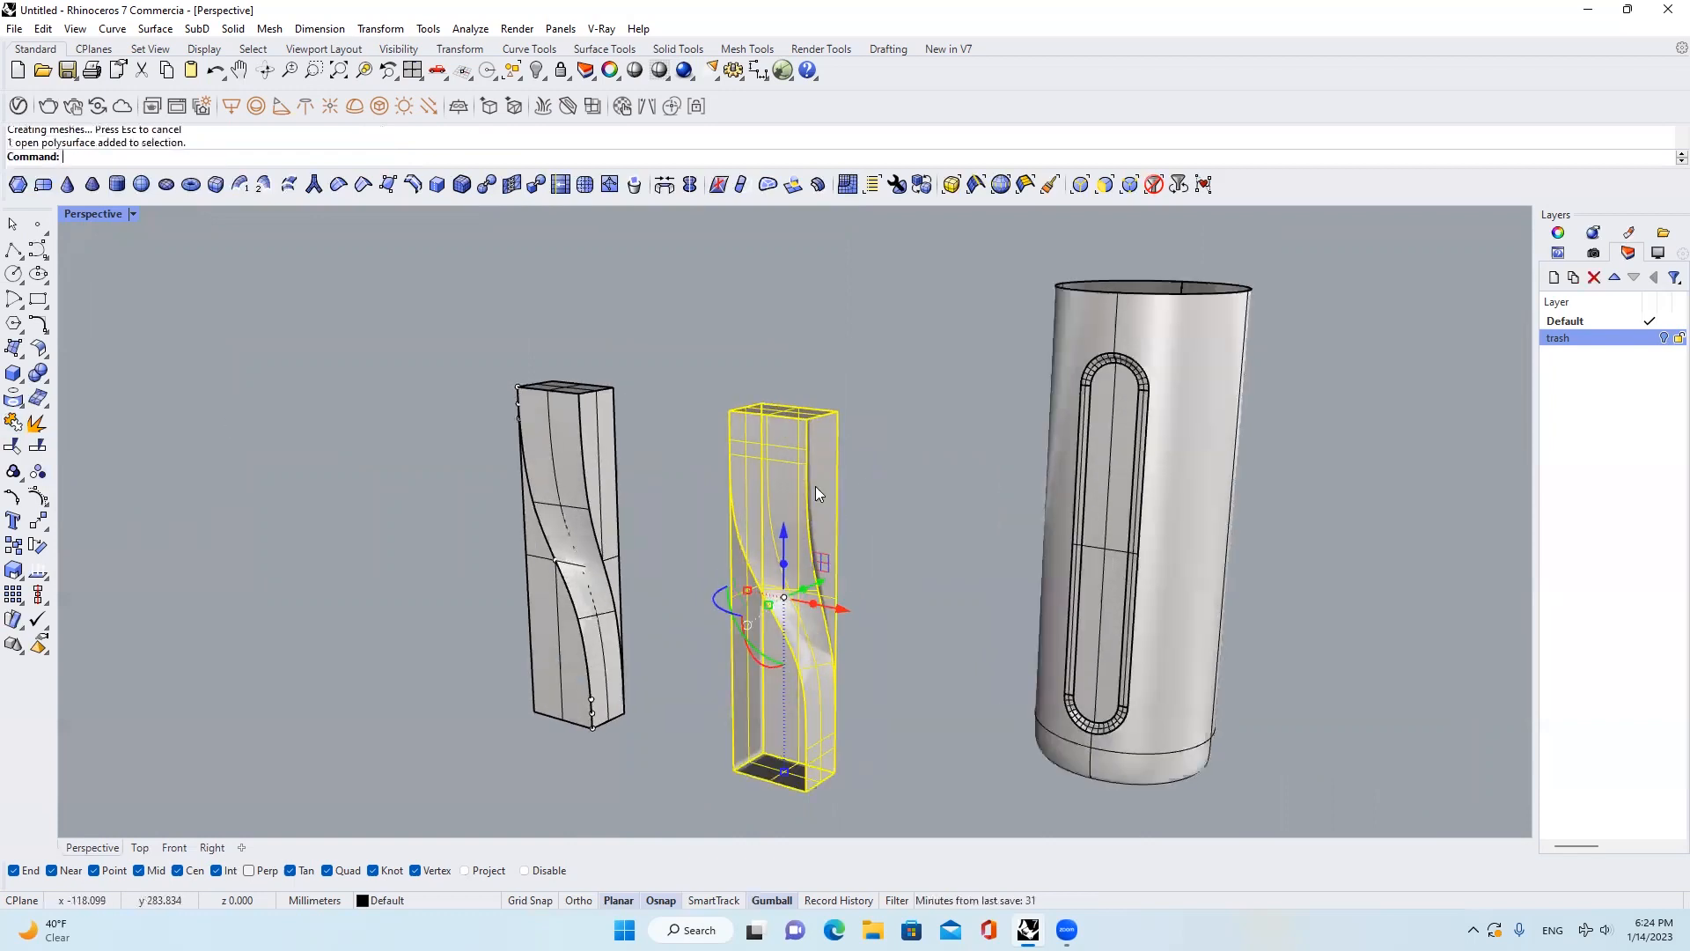
pyautogui.write('Border')
pyautogui.press('Return')
# Fill the block's open side with a planar surface from its border curve, accepting curve boolean processing
pyautogui.scroll(-3, 815, 426)
pyautogui.moveTo(815, 426); pyautogui.dragTo(784, 502, button='right')
pyautogui.scroll(3, 841, 505)
pyautogui.scroll(5, 810, 704)
pyautogui.click(861, 634)
pyautogui.write('PlanarSrf')
pyautogui.press('Return')
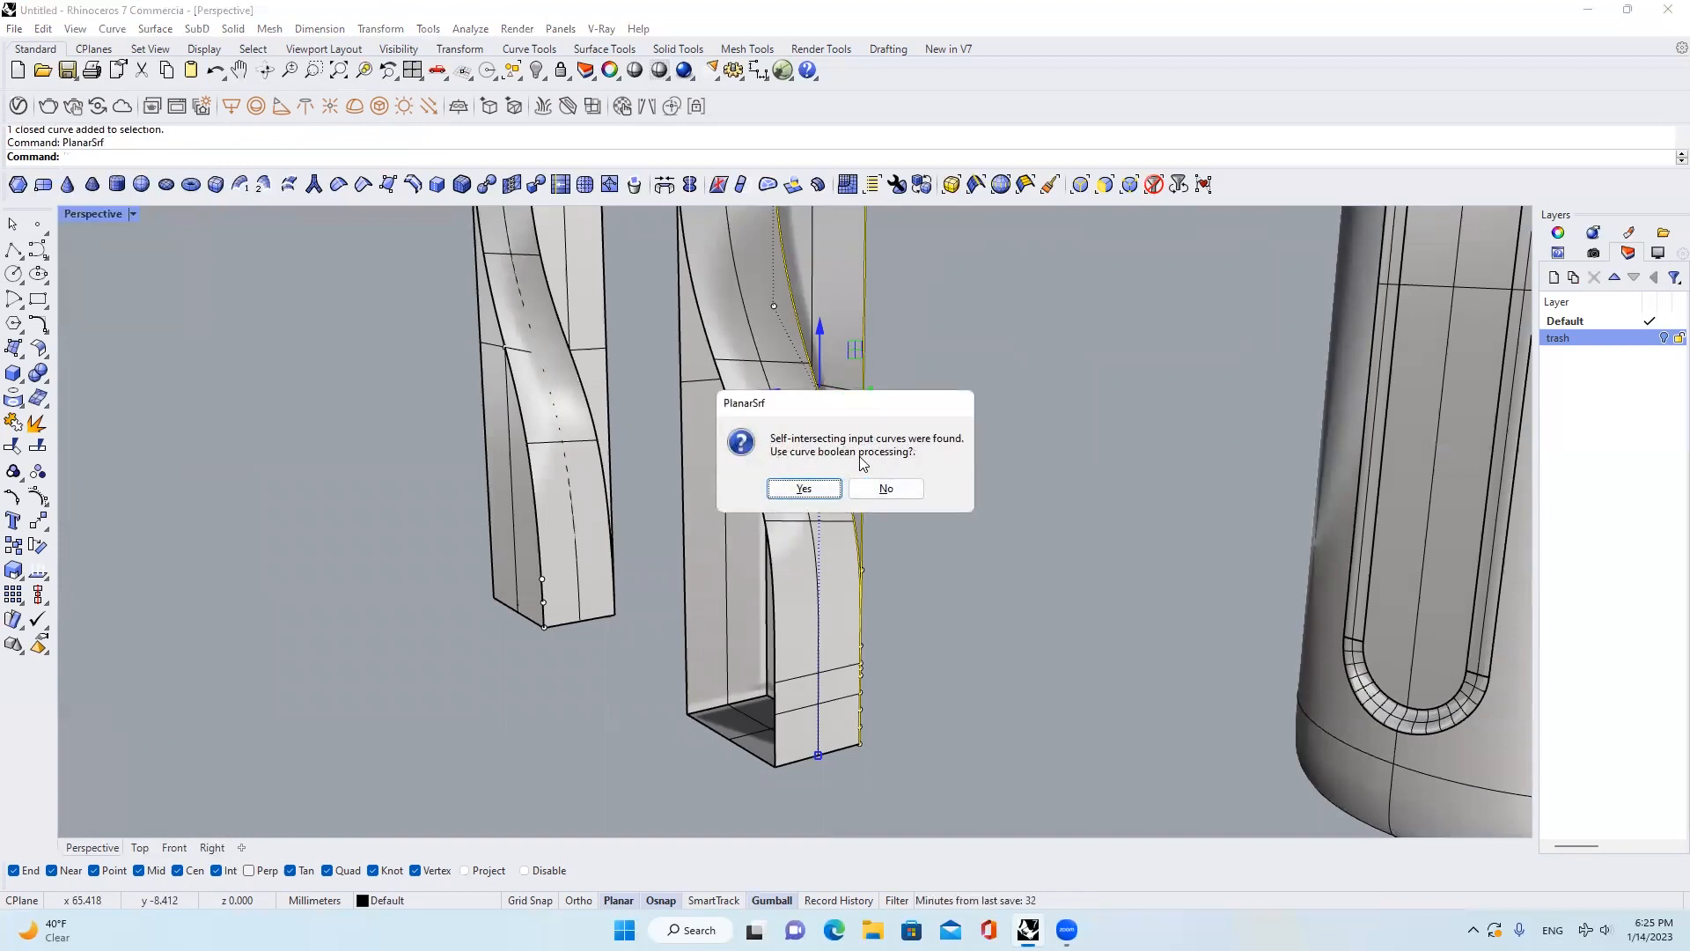
pyautogui.click(811, 492)
# Fill the block's open front with a planar surface from its border curve, accepting curve boolean processing
pyautogui.scroll(-8, 875, 604)
pyautogui.moveTo(957, 593); pyautogui.dragTo(878, 507, button='right')
pyautogui.scroll(2, 877, 502)
pyautogui.scroll(2, 878, 500)
pyautogui.press('Escape')
pyautogui.press('Return')
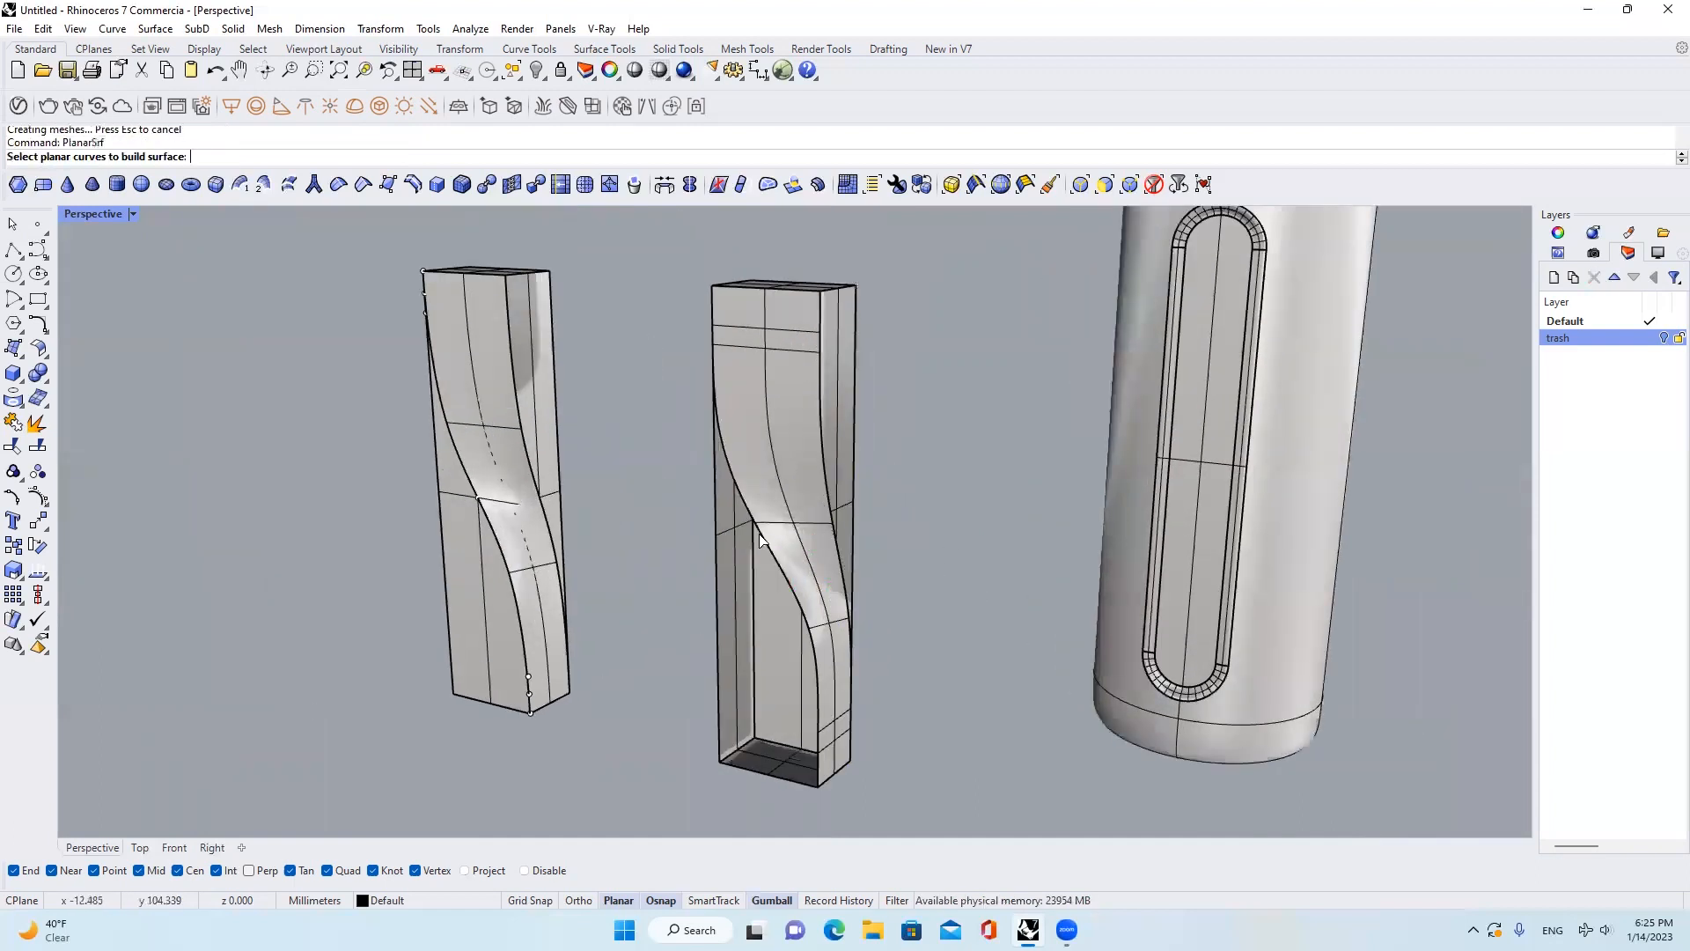
pyautogui.click(827, 588)
pyautogui.click(830, 584)
pyautogui.press('Return')
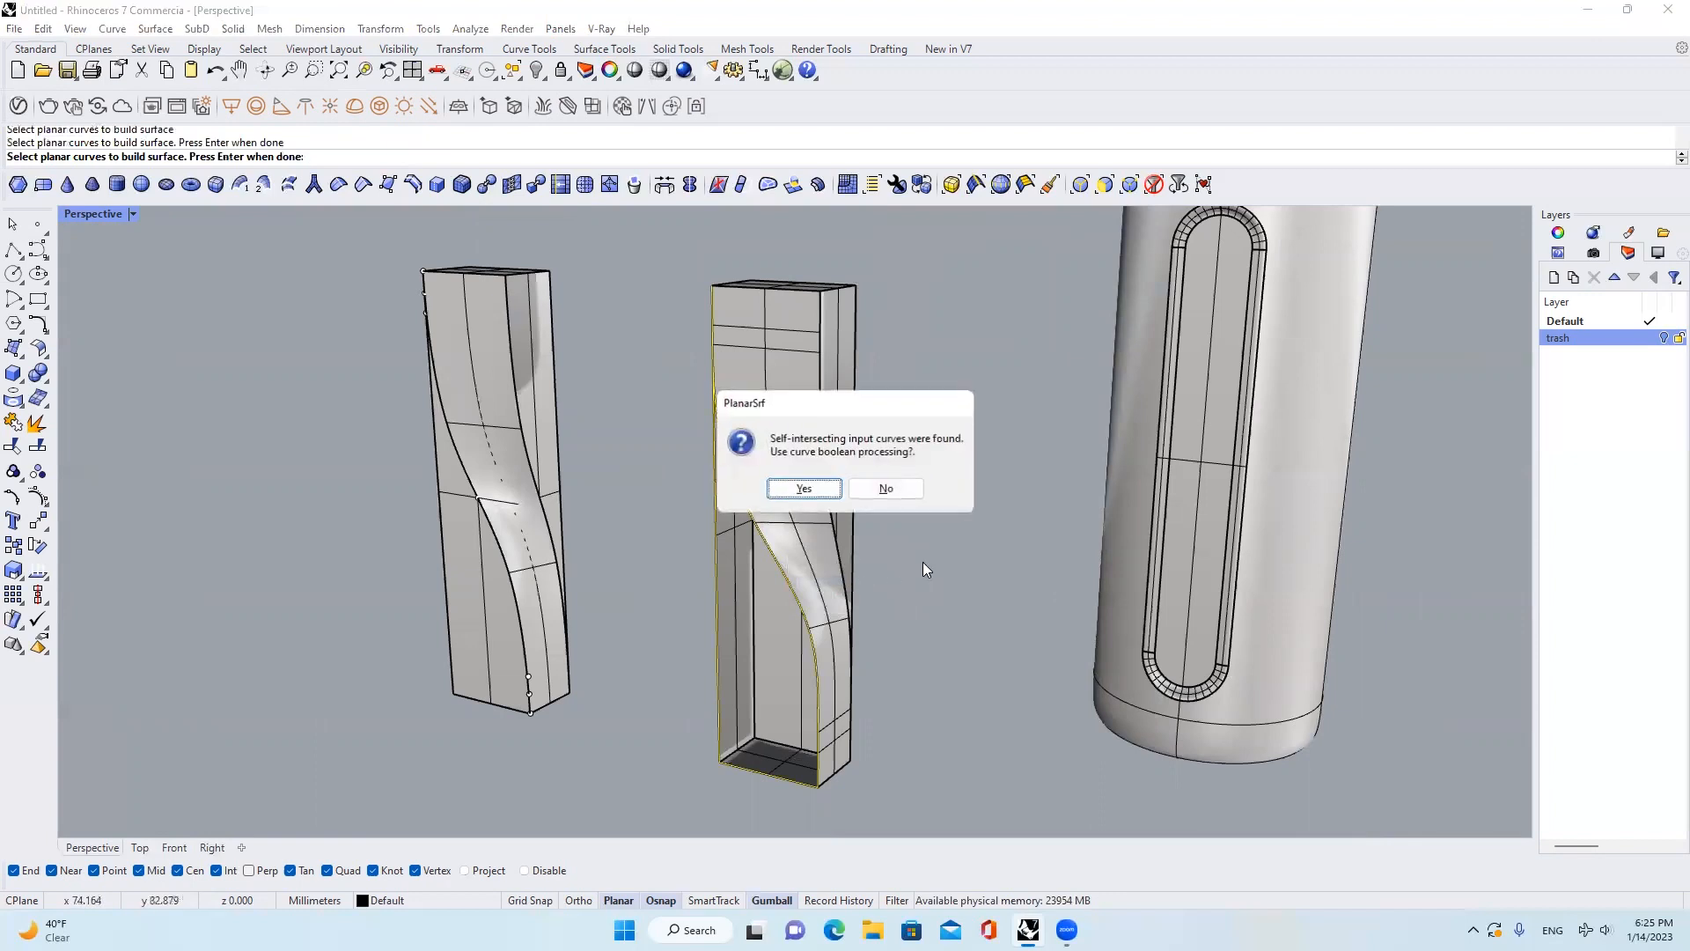
pyautogui.click(830, 491)
# Join the two planar caps with the rest of the blended block and select the result
pyautogui.scroll(-2, 829, 514)
pyautogui.moveTo(662, 298); pyautogui.dragTo(887, 762)
pyautogui.click(14, 422)
pyautogui.click(724, 464)
pyautogui.click(776, 470)
# Examine the finished blended block from above and from the front, next to the first twisted block
pyautogui.scroll(-5, 776, 470)
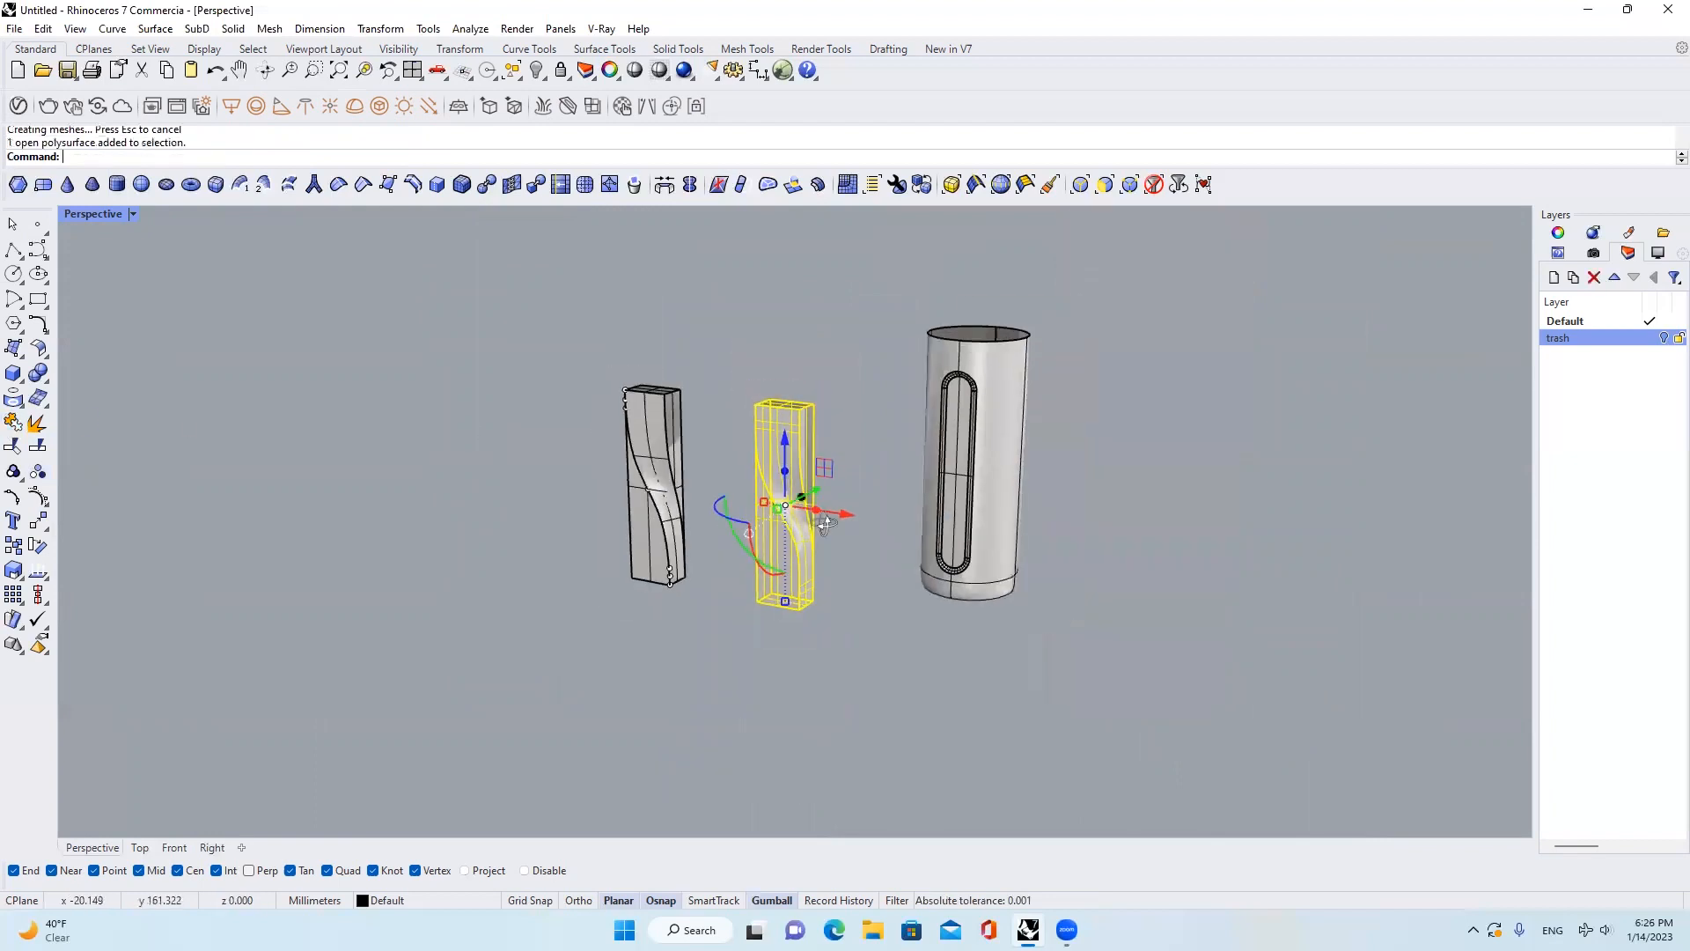
pyautogui.moveTo(776, 470); pyautogui.dragTo(862, 537, button='right')
pyautogui.scroll(4, 863, 537)
pyautogui.click(863, 537)
pyautogui.scroll(8, 779, 394)
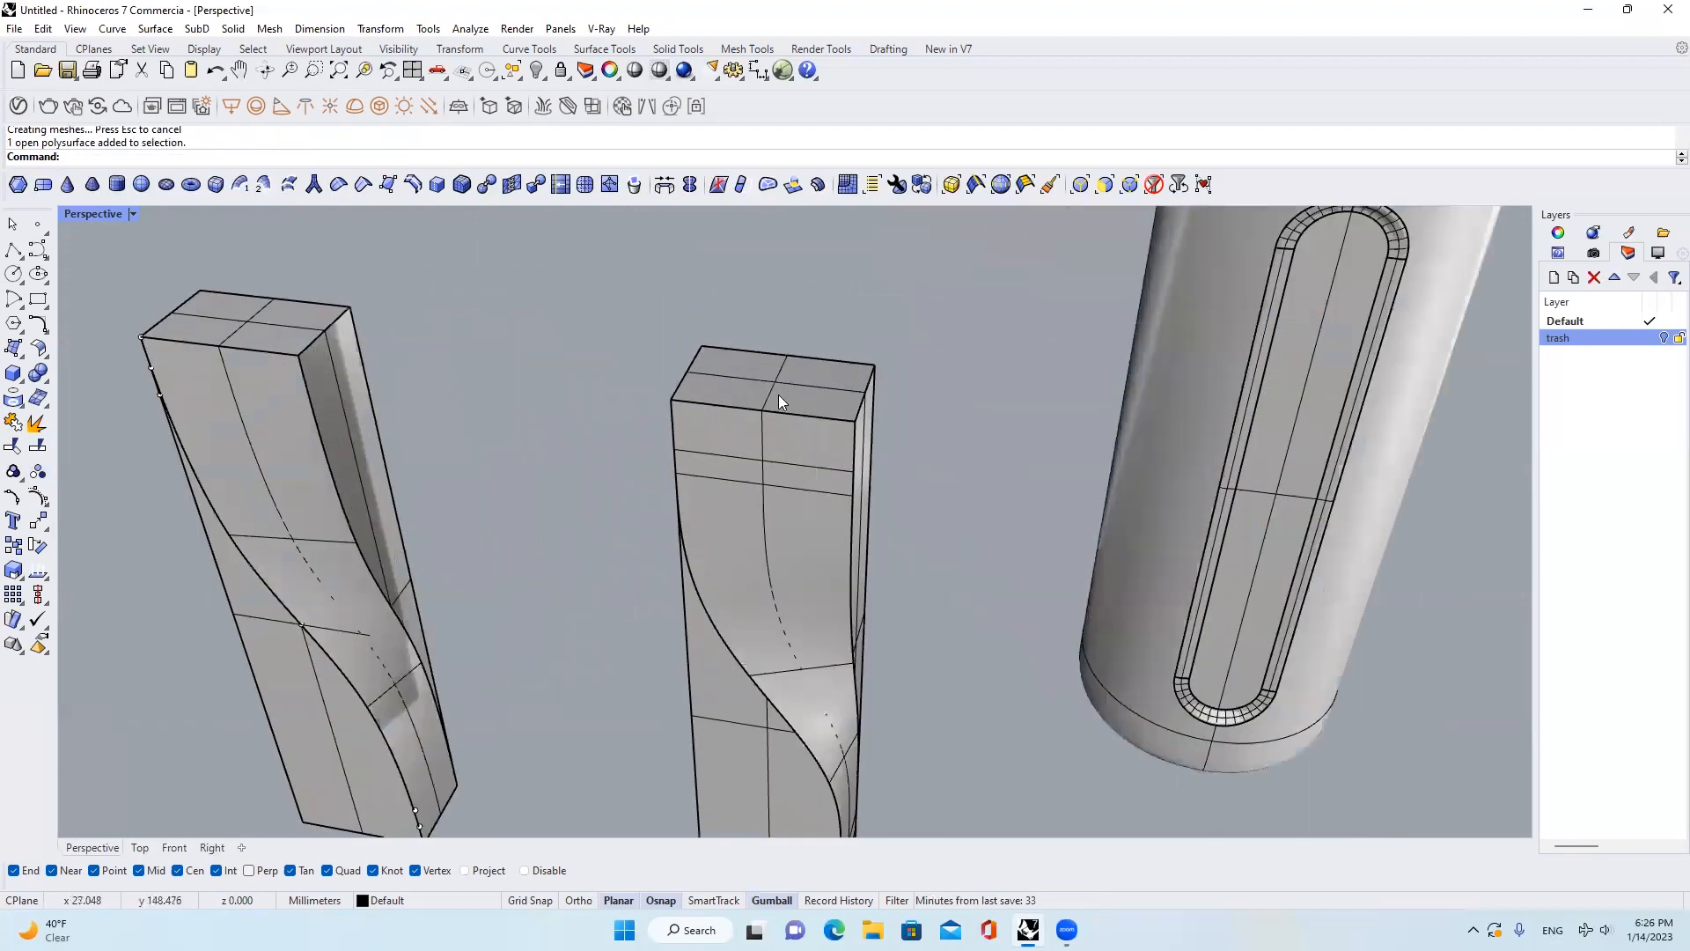
pyautogui.scroll(-8, 838, 326)
pyautogui.moveTo(829, 429); pyautogui.dragTo(923, 437, button='right')
pyautogui.scroll(-4, 923, 436)
pyautogui.scroll(3, 644, 354)
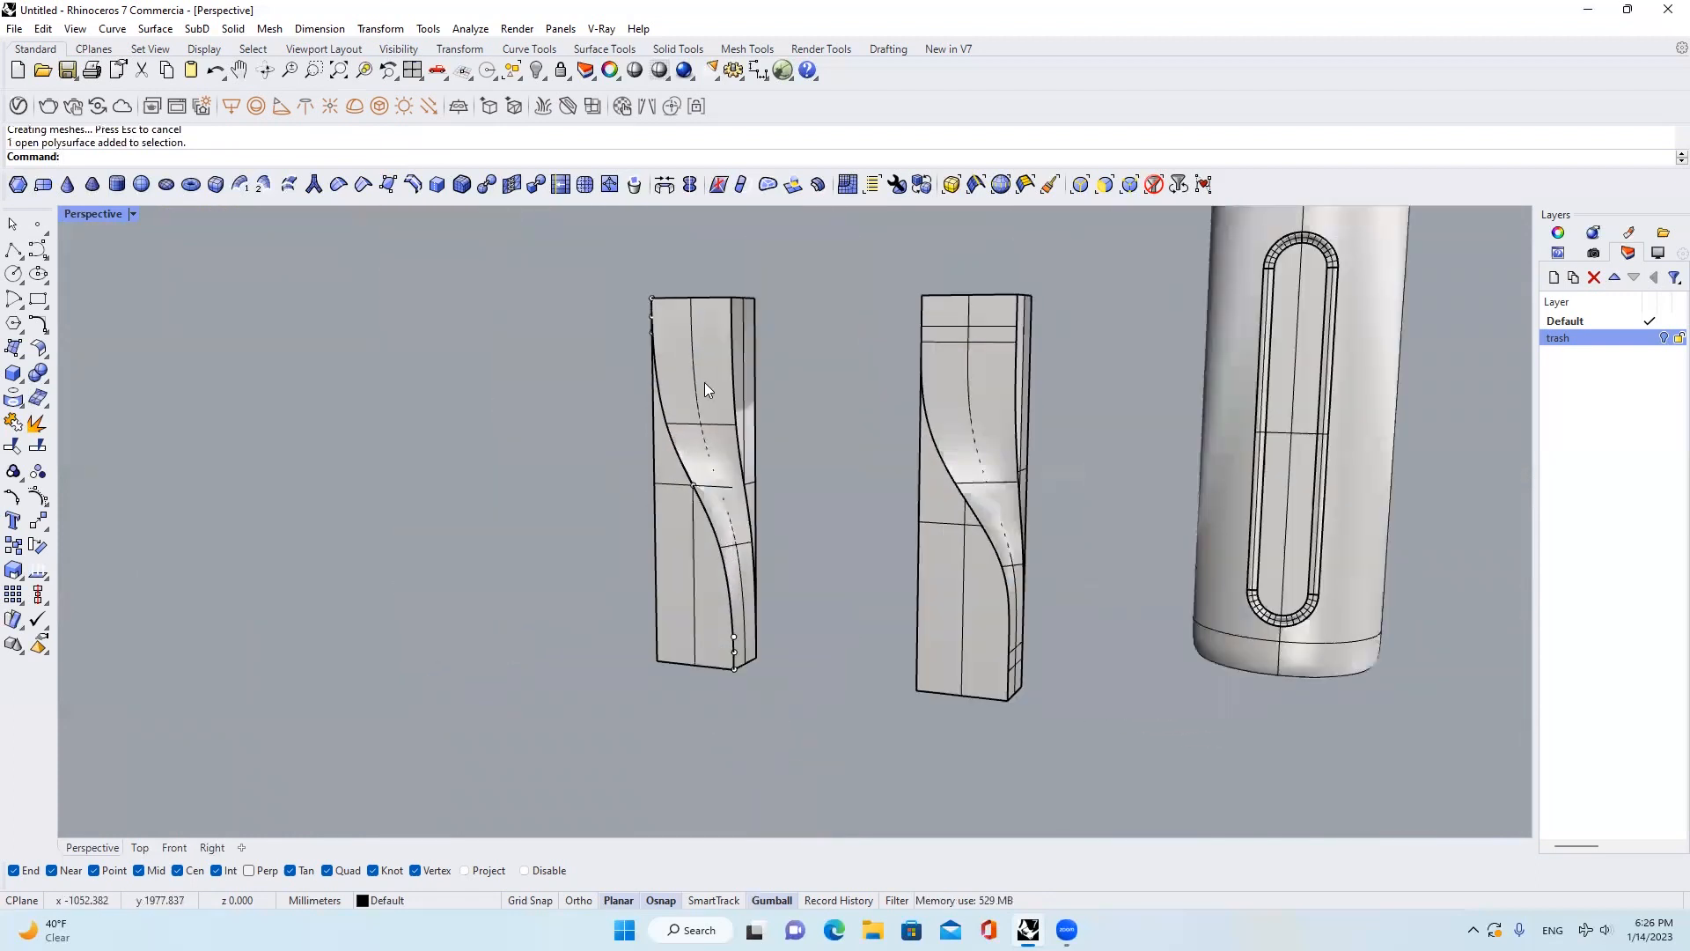
# Isolate the first twisted block so that all other objects are hidden
pyautogui.click(705, 382)
pyautogui.scroll(-2, 802, 390)
pyautogui.moveTo(803, 391); pyautogui.dragTo(741, 385, button='right')
pyautogui.scroll(4, 744, 387)
pyautogui.hotkey('ctrl', 'z')
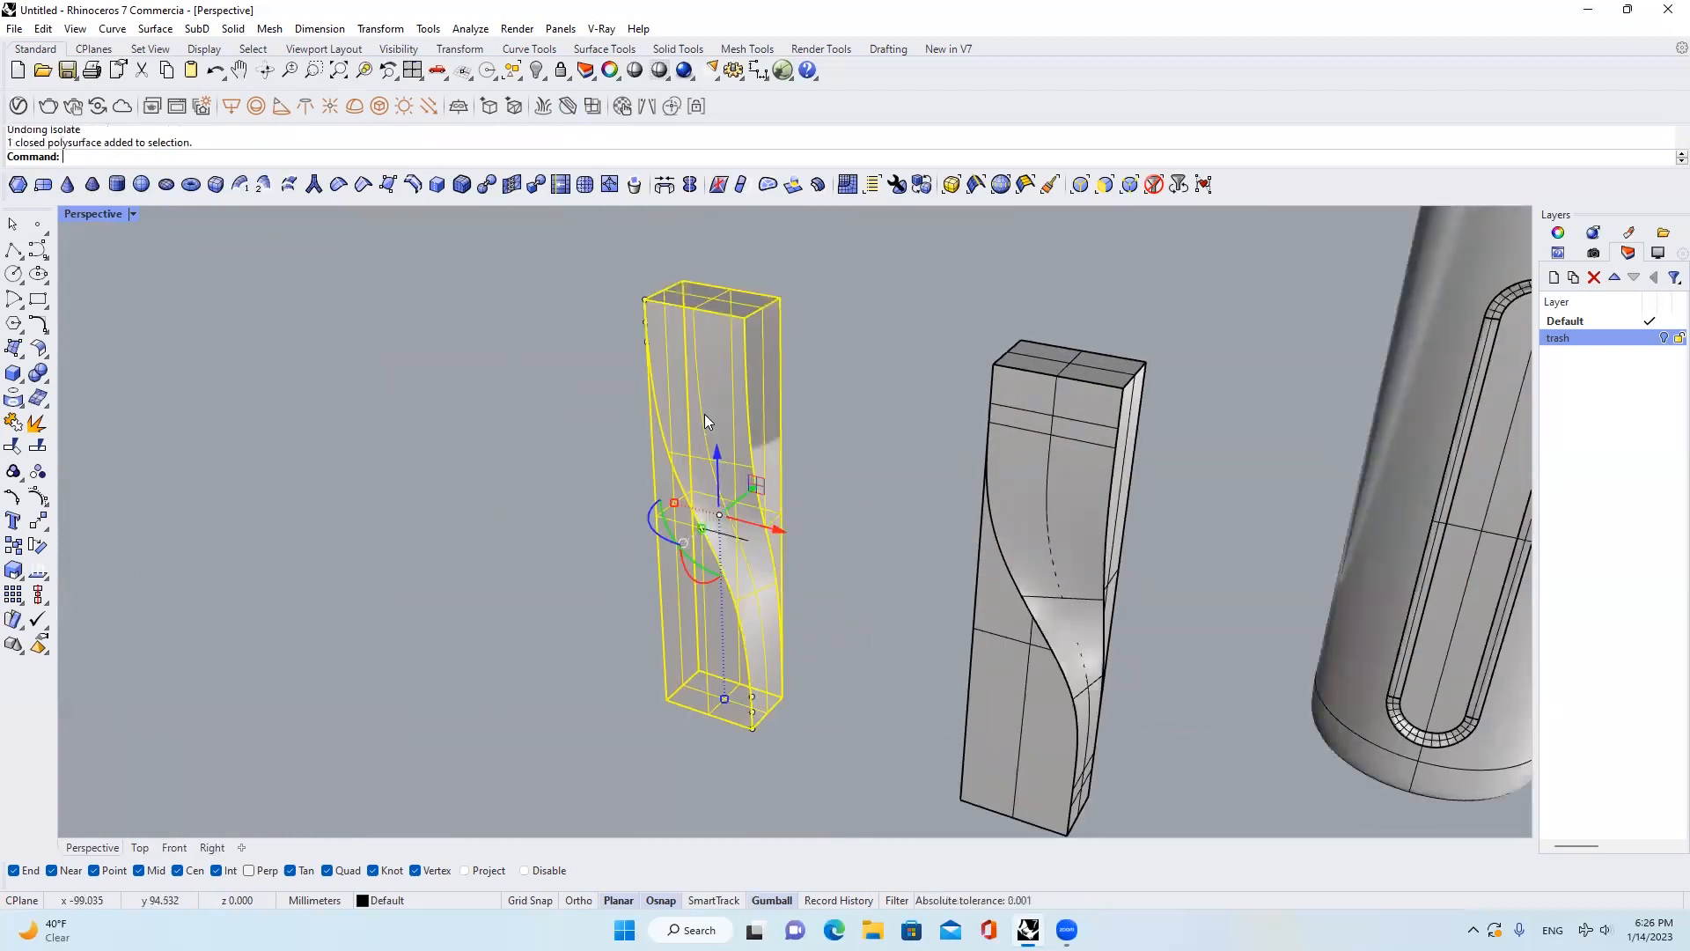
pyautogui.click(536, 71)
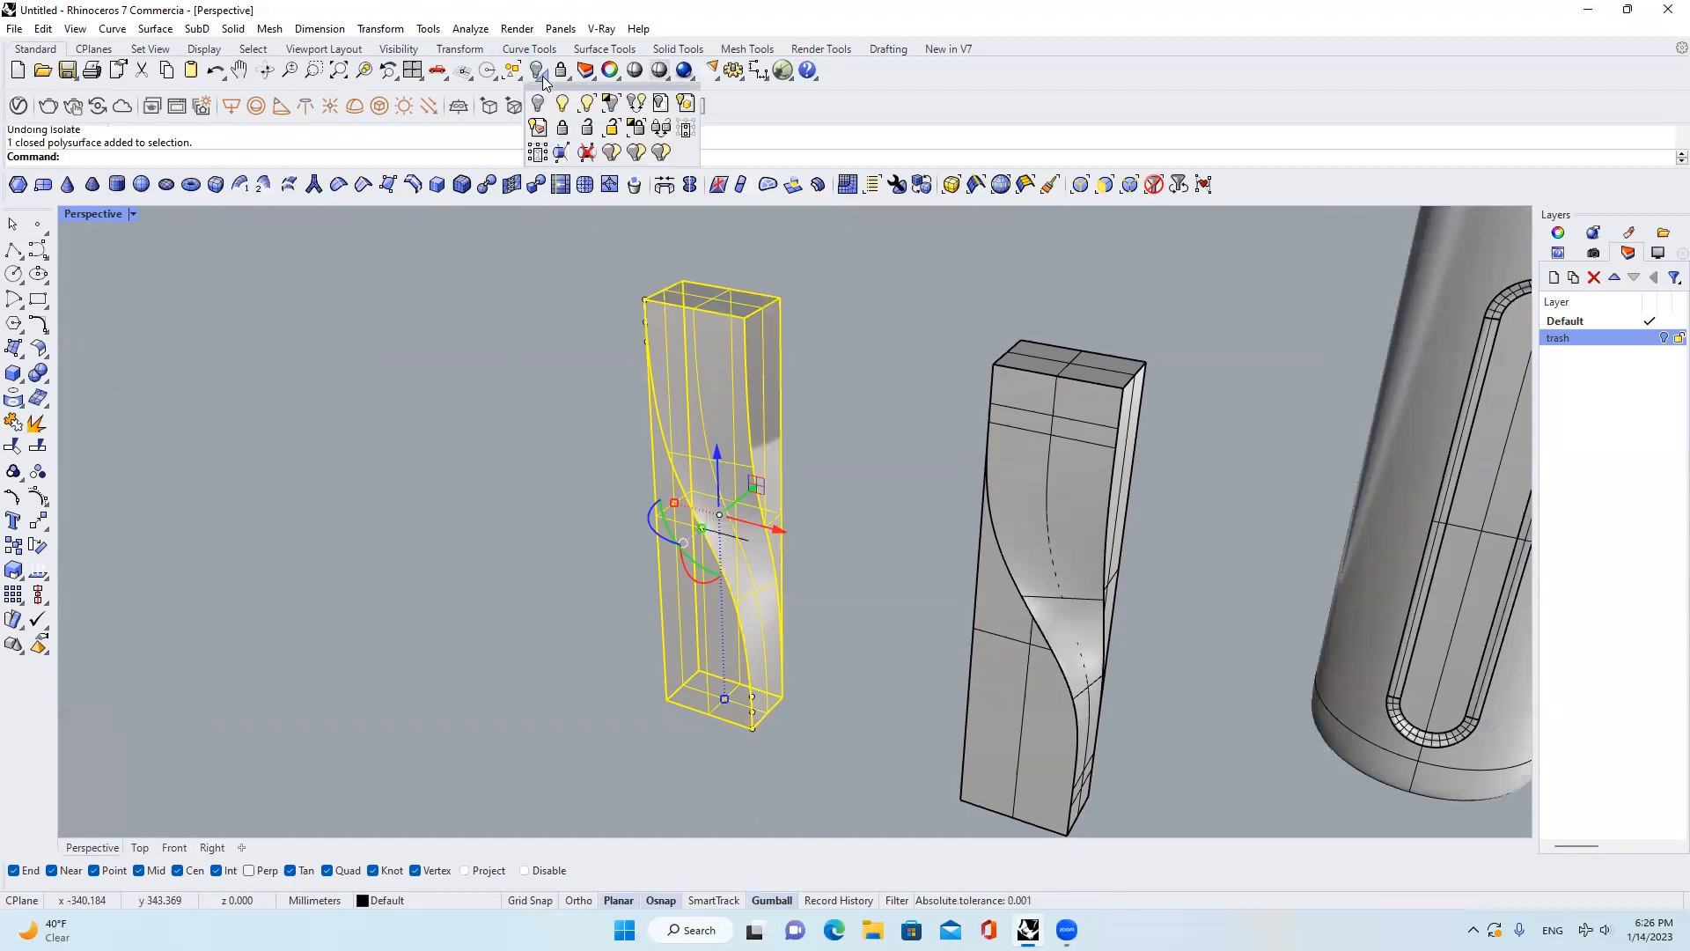
pyautogui.click(606, 107)
# Fillet all edges of the isolated twisted block with a radius of 0.3 mm
pyautogui.click(716, 408)
pyautogui.write('F')
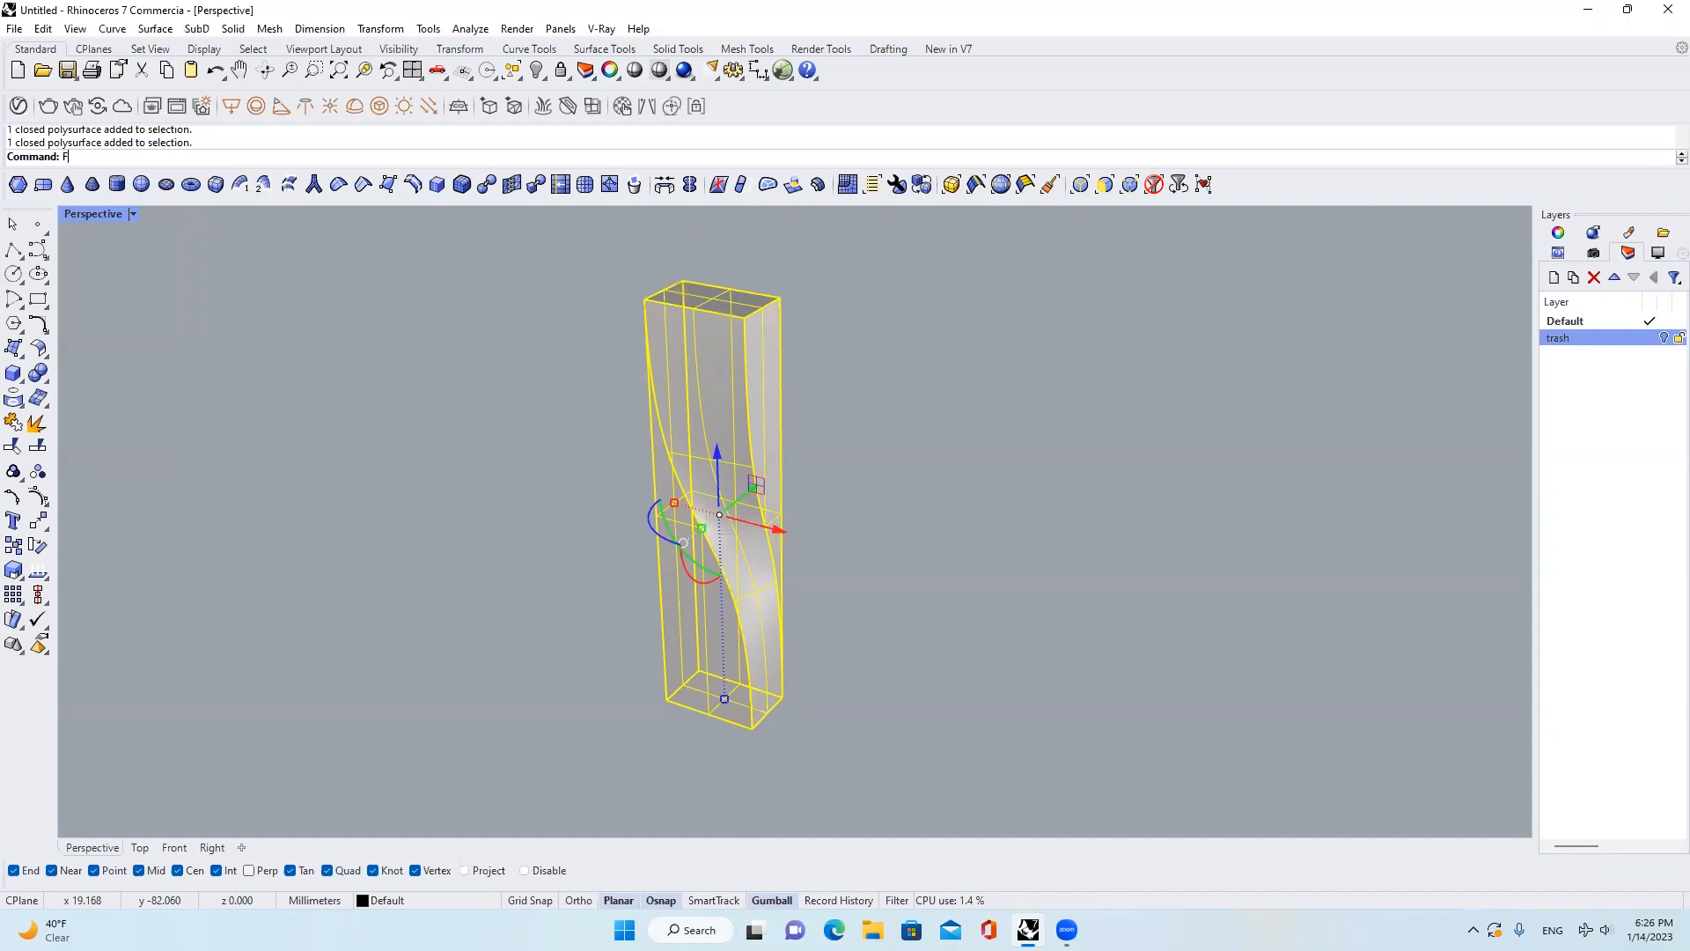
pyautogui.write('il')
pyautogui.press('Return')
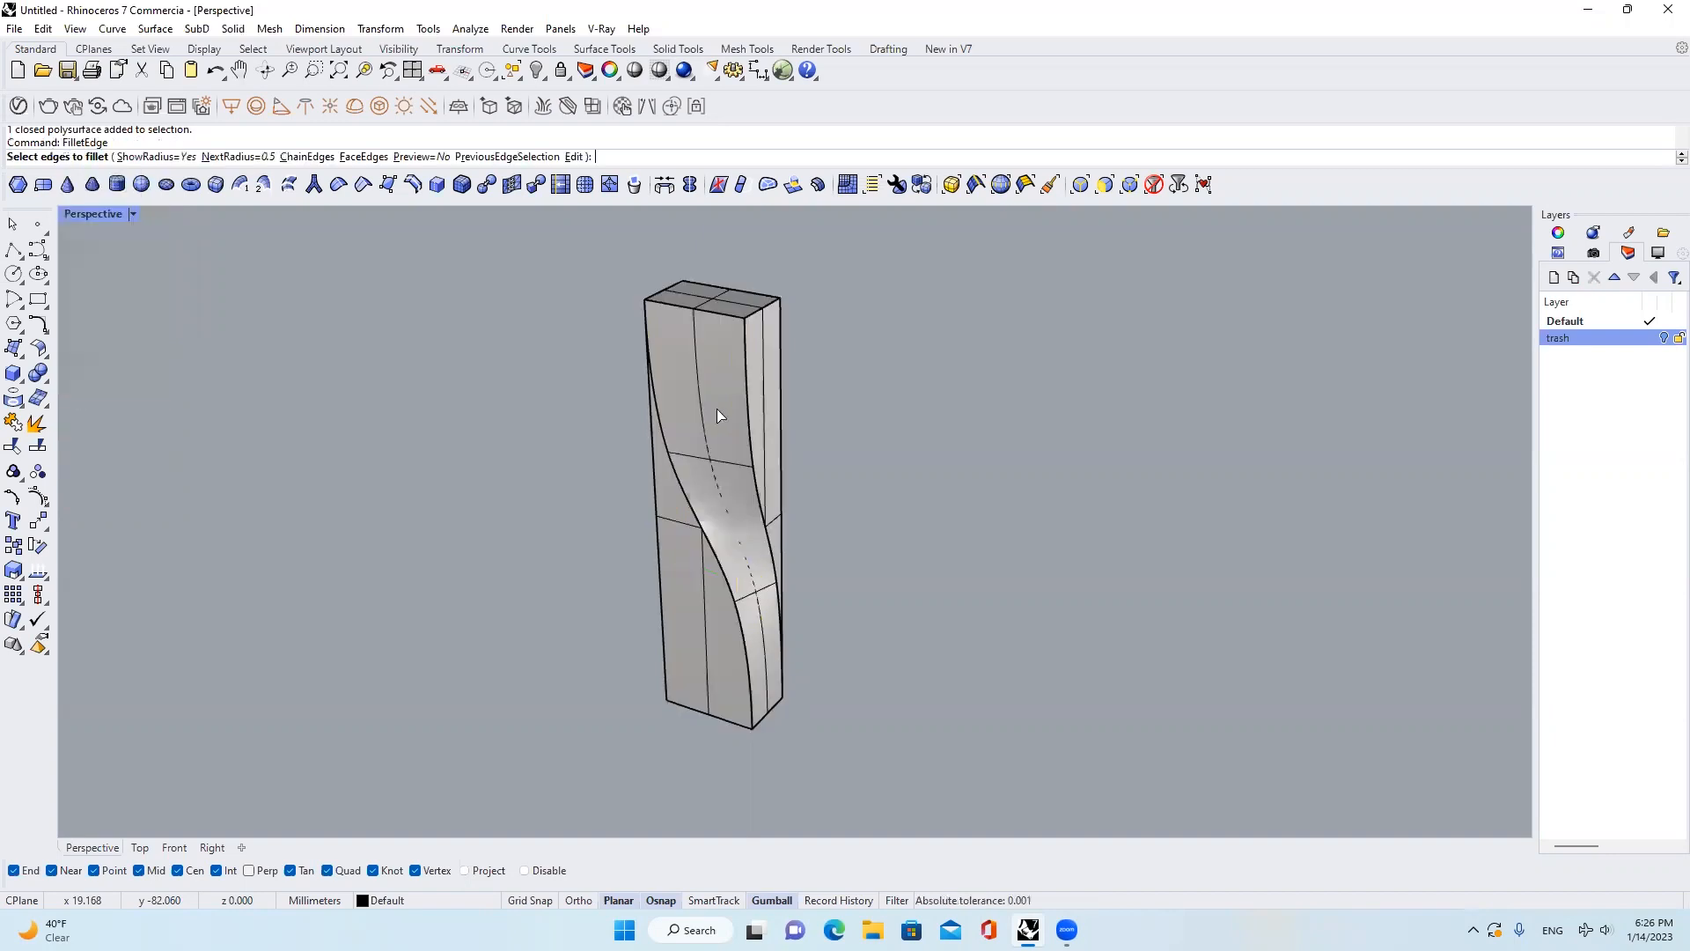
pyautogui.click(238, 157)
pyautogui.write('0.3')
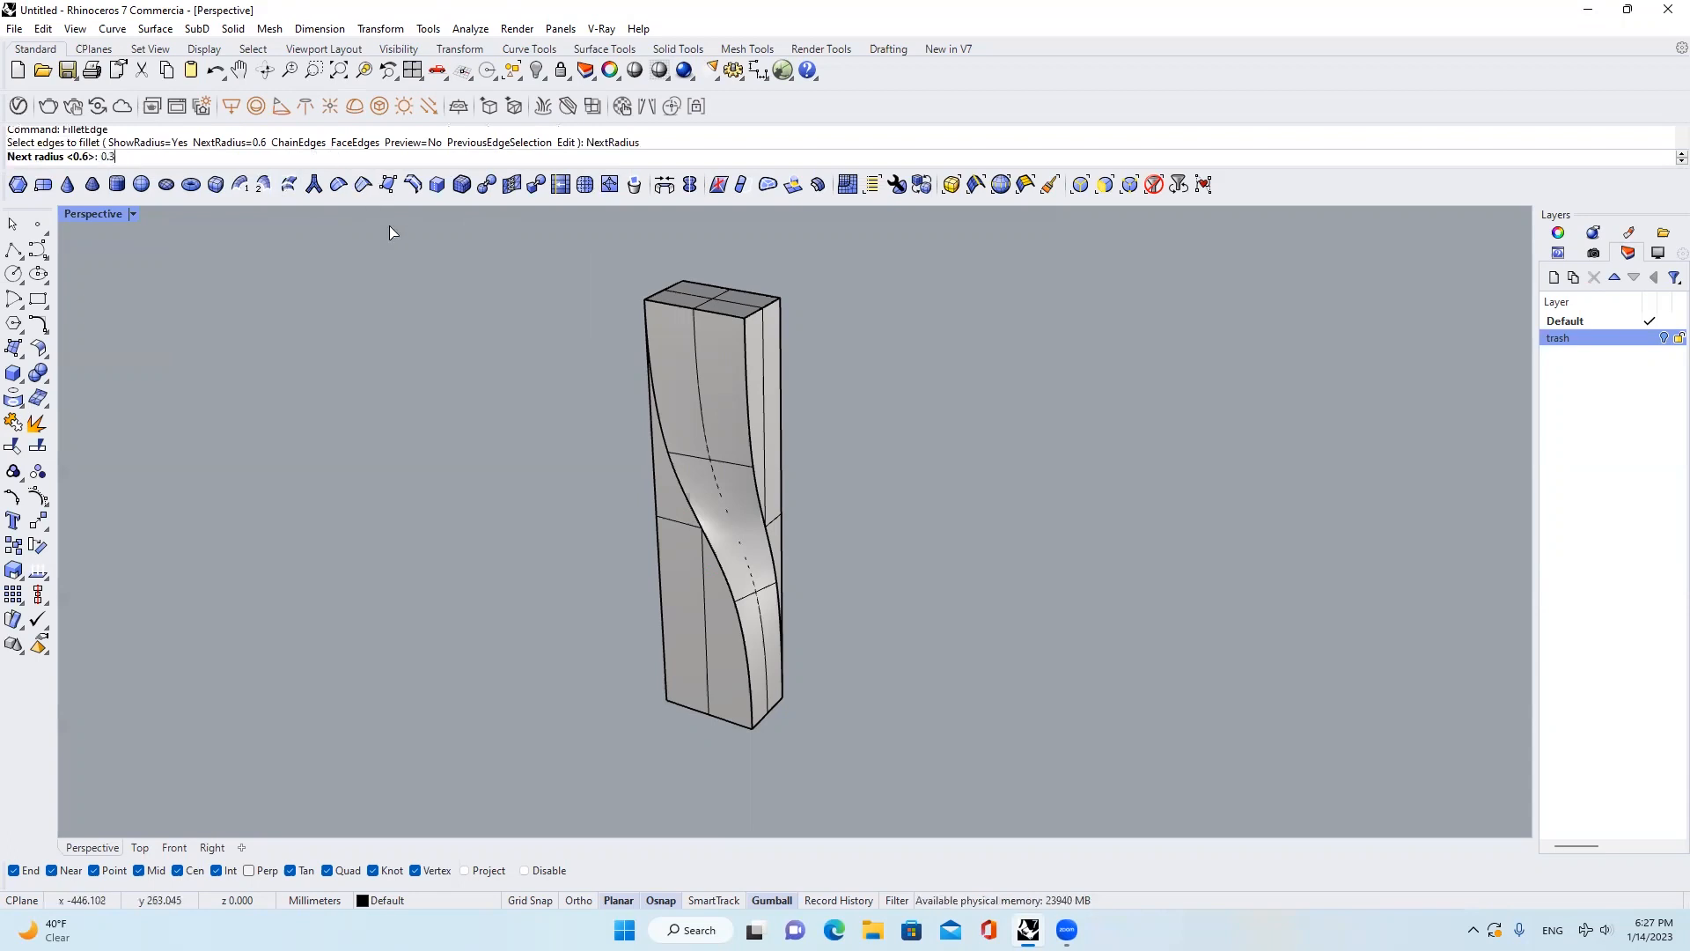
pyautogui.press('Return')
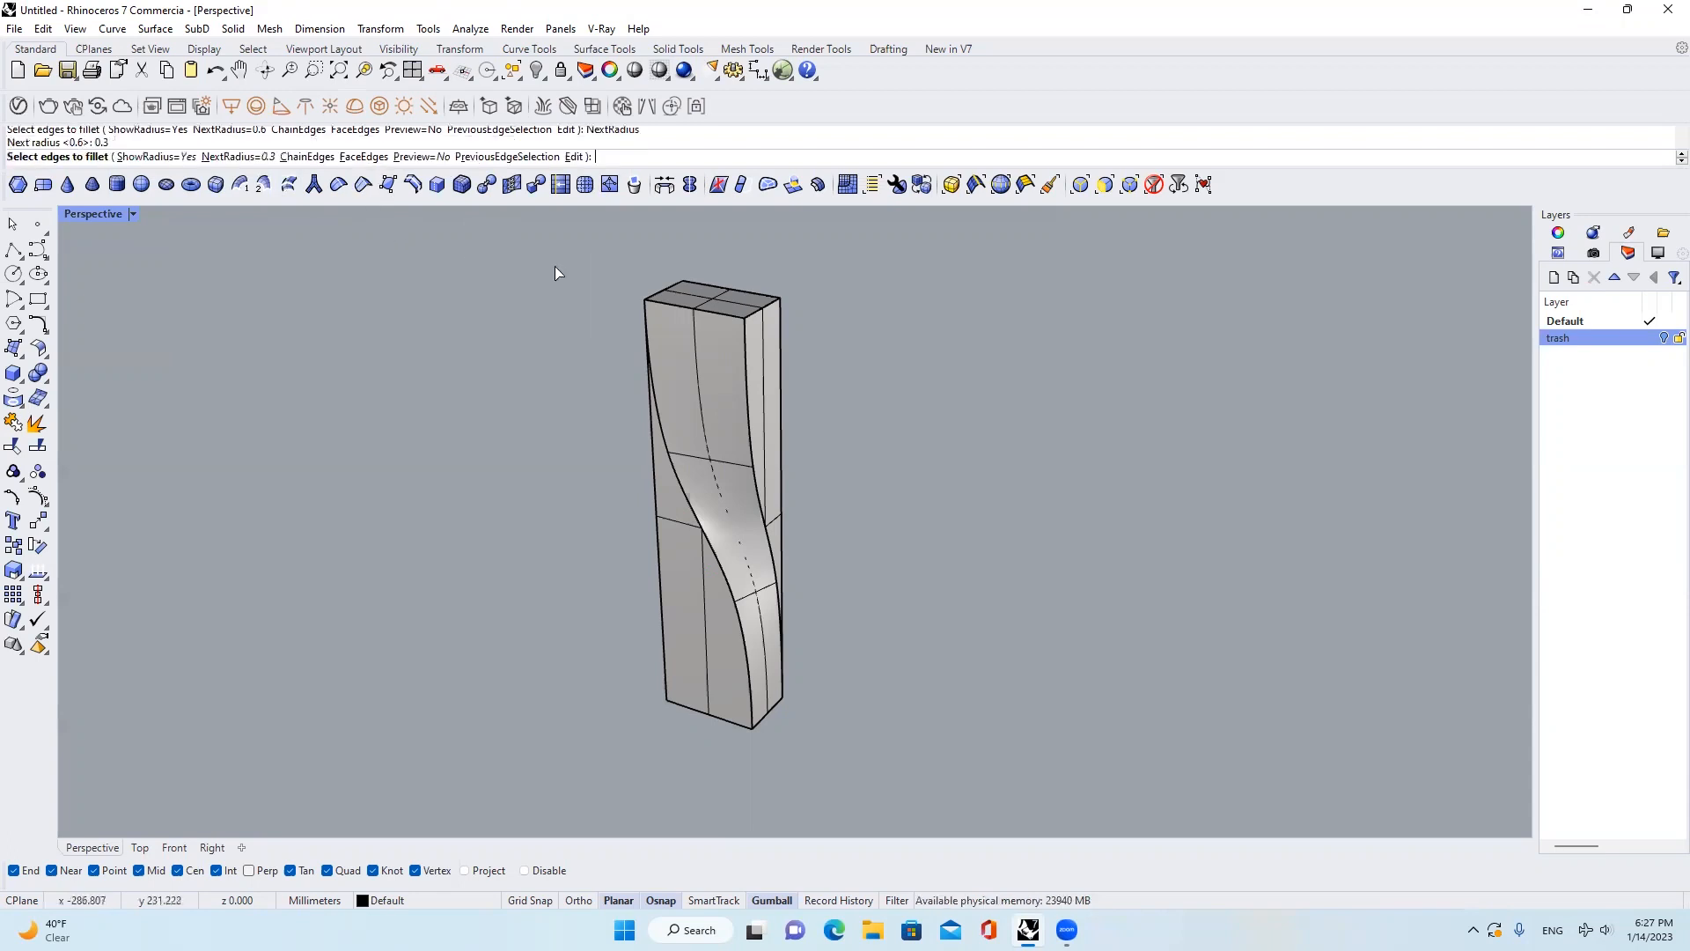
pyautogui.moveTo(565, 243); pyautogui.dragTo(881, 773)
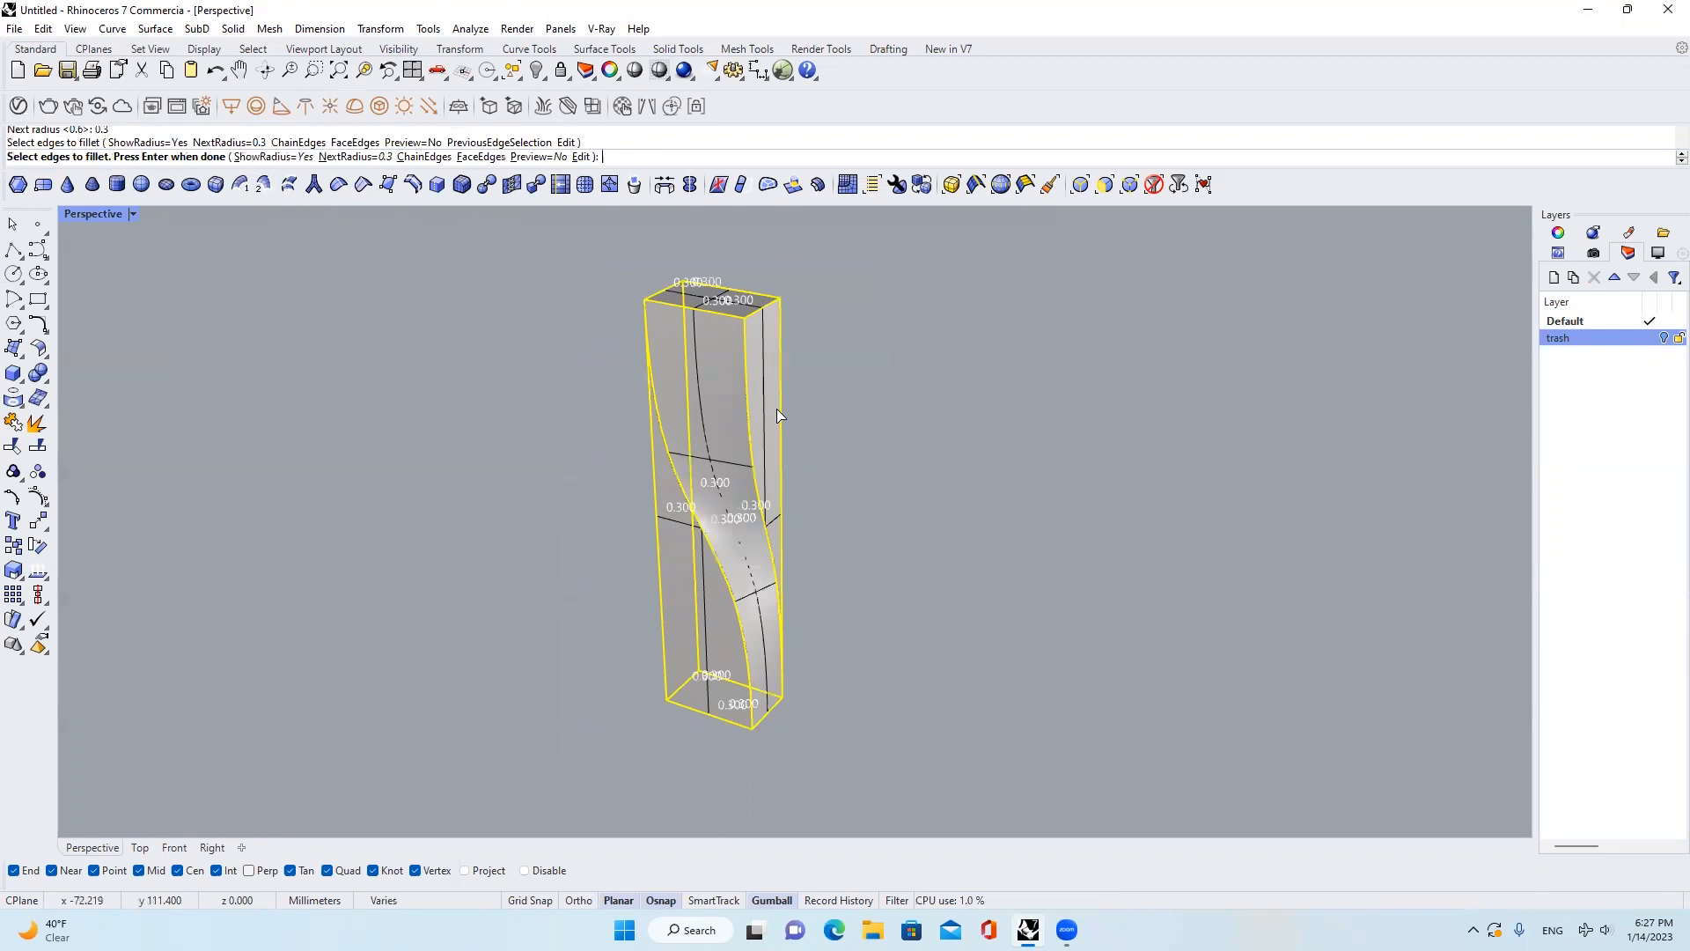
pyautogui.press('Return')
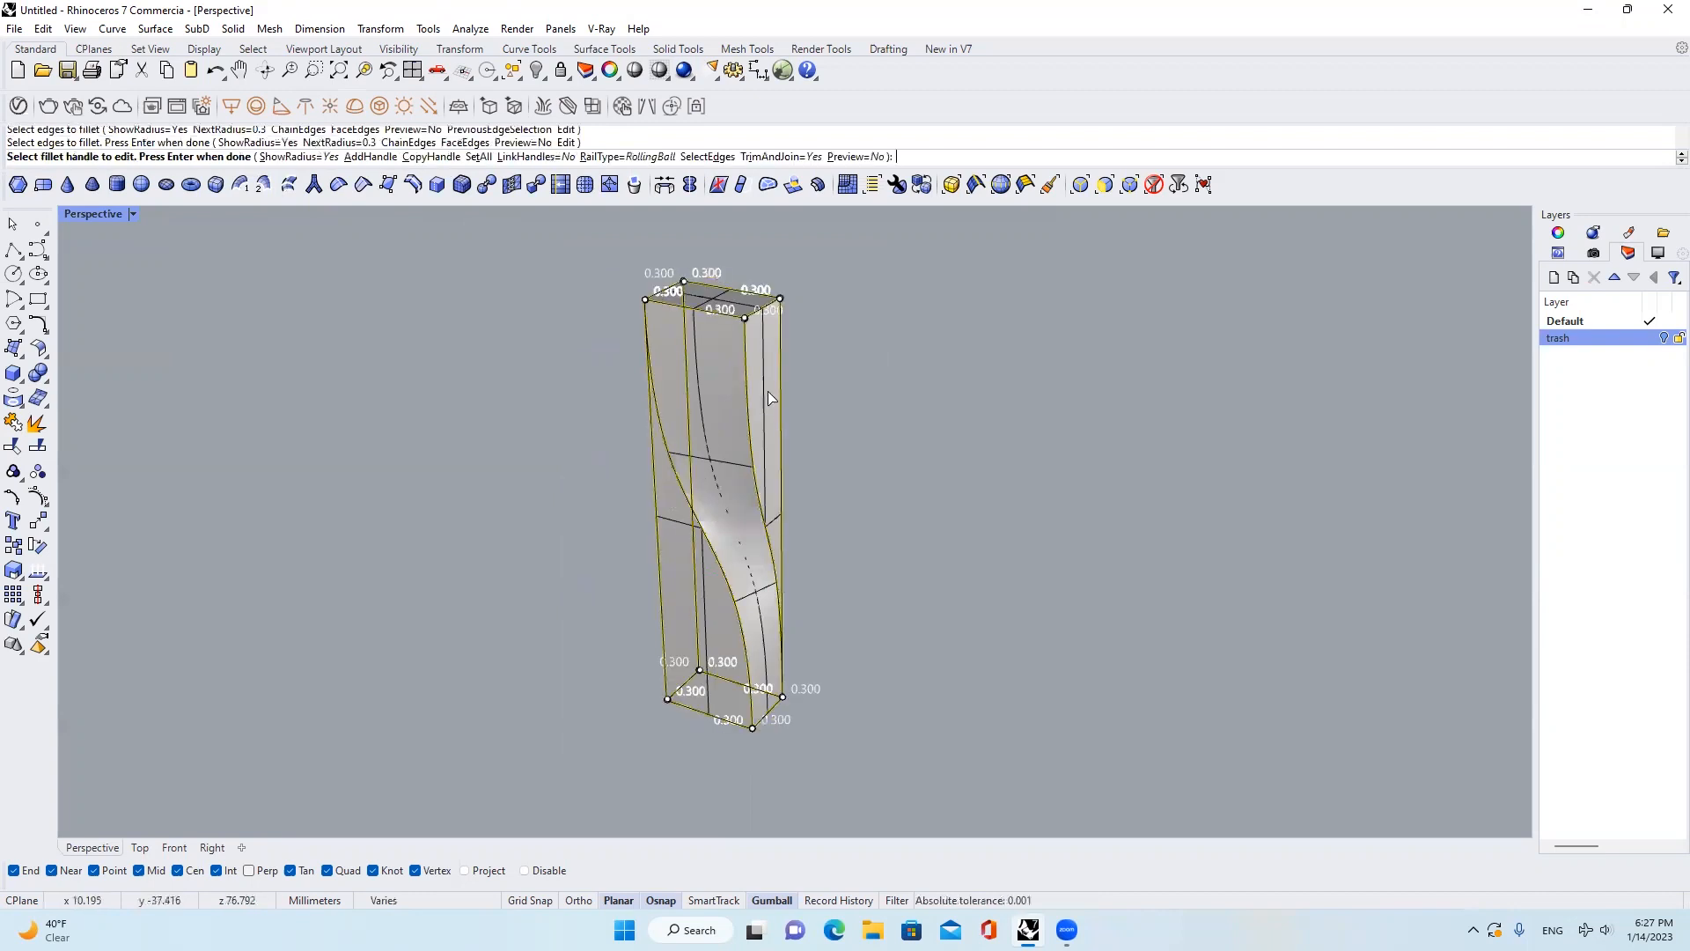
pyautogui.scroll(5, 788, 303)
pyautogui.rightClick(807, 303)
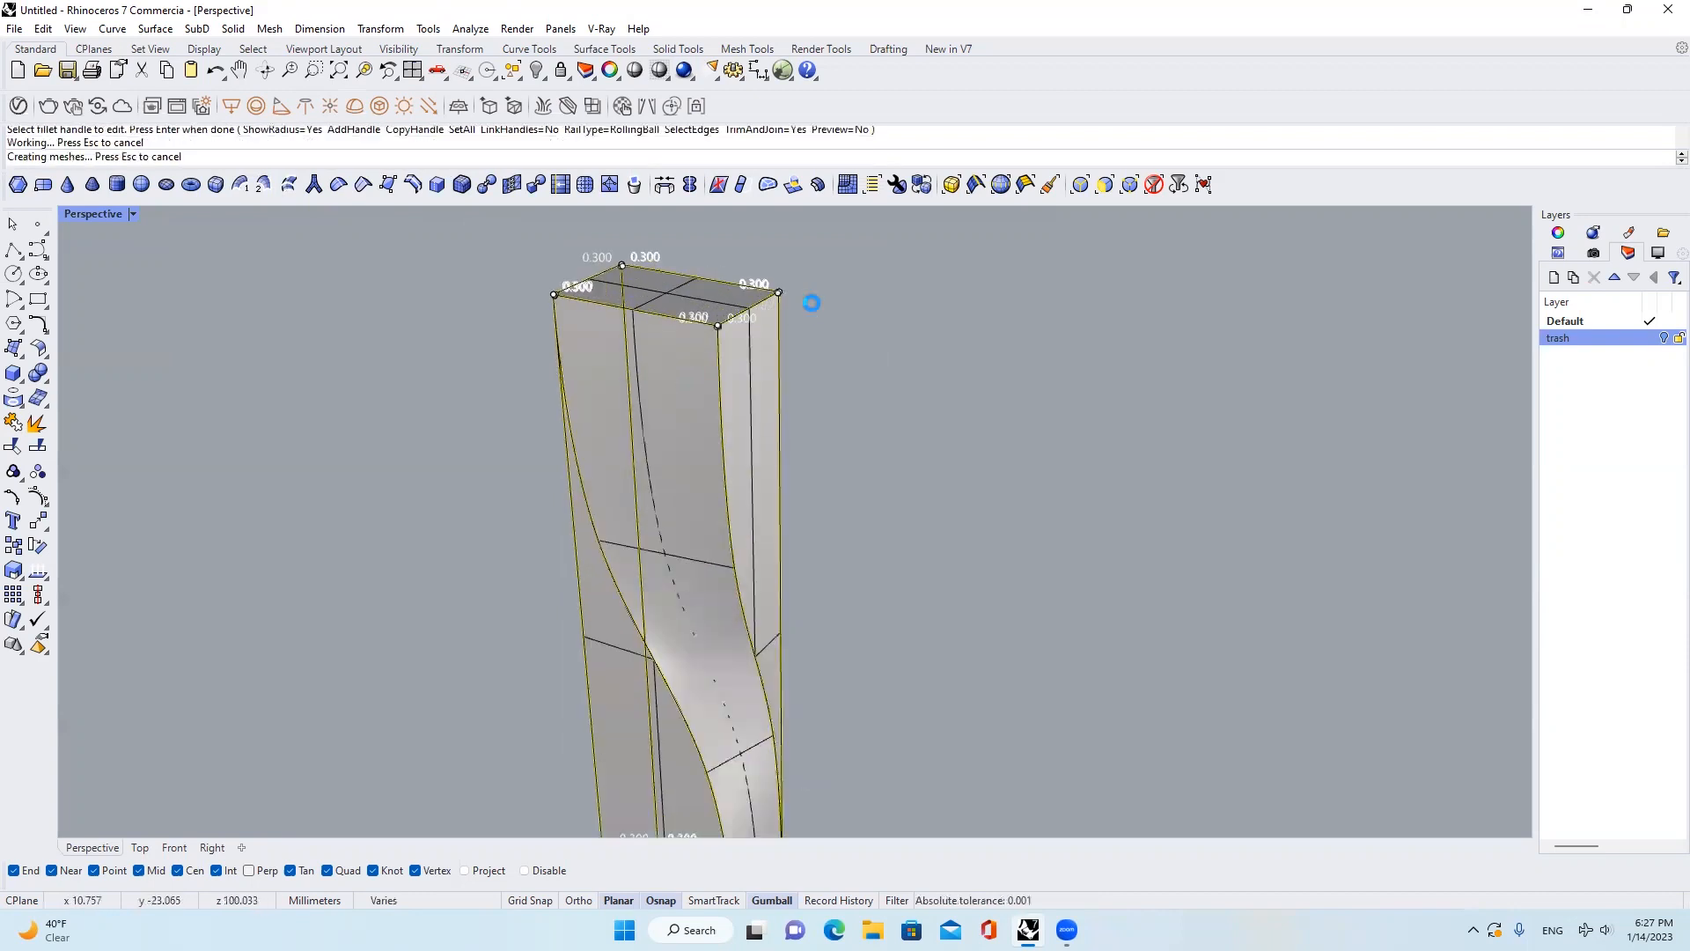
# Inspect the twisted block's filleted edges up close and check its surface reflections with the EMap environment map analysis
pyautogui.scroll(6, 572, 296)
pyautogui.scroll(-5, 570, 294)
pyautogui.scroll(5, 840, 357)
pyautogui.scroll(-5, 887, 353)
pyautogui.scroll(3, 918, 351)
pyautogui.scroll(-5, 736, 367)
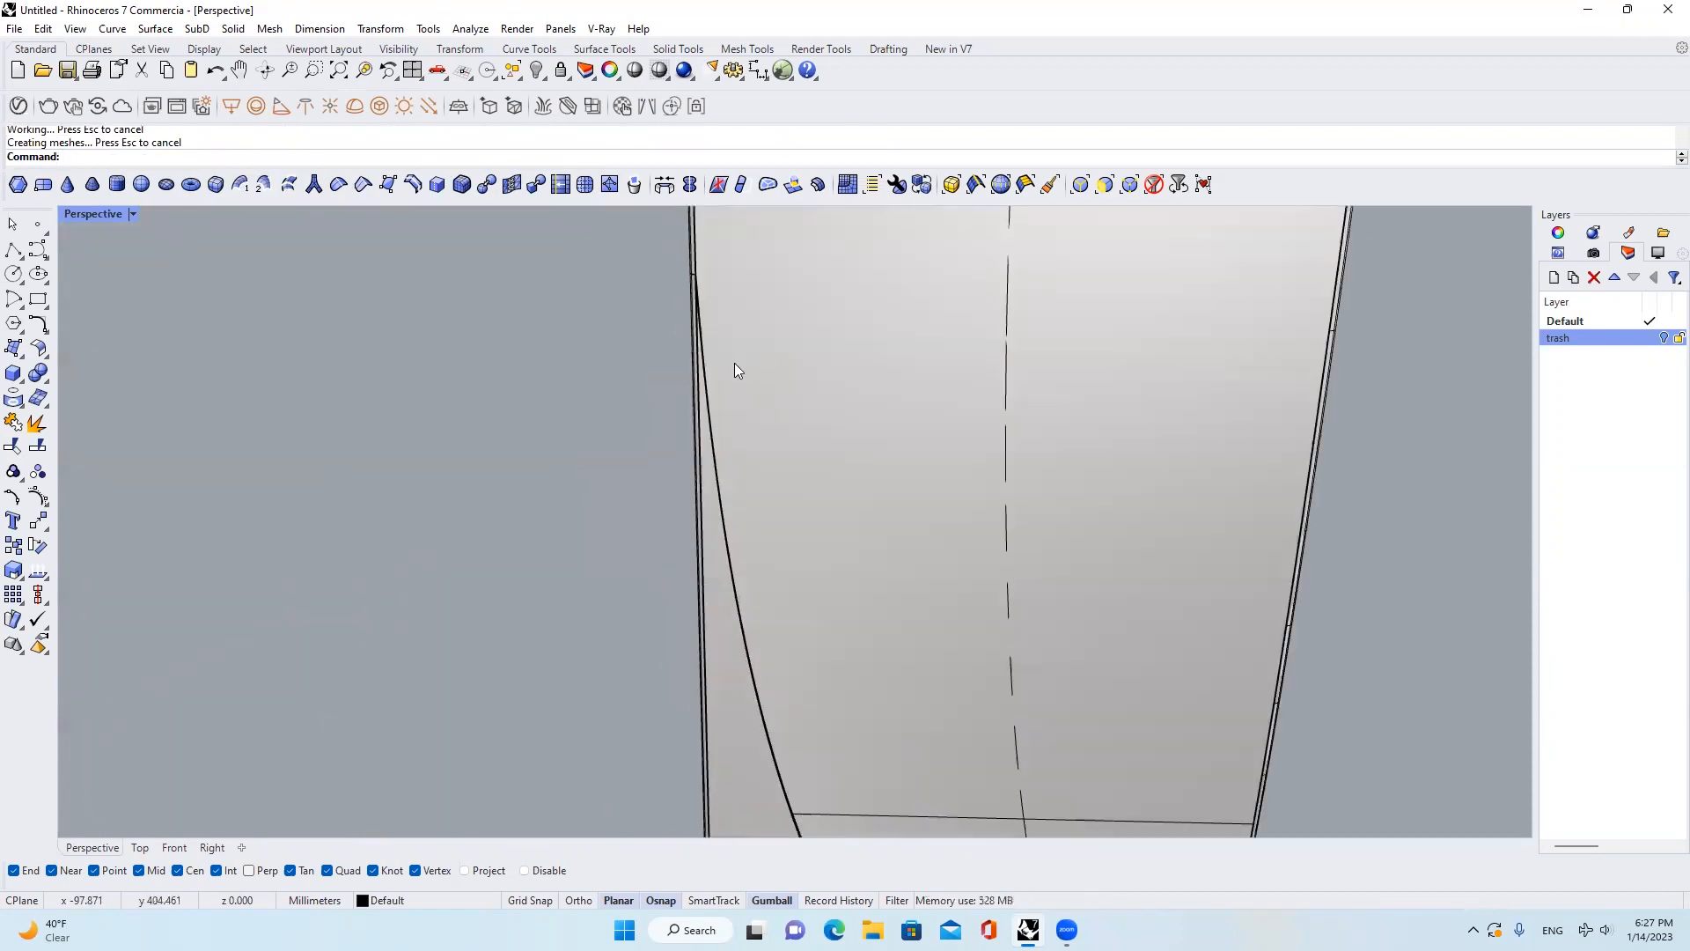
pyautogui.click(627, 473)
pyautogui.write('EM')
pyautogui.press('Return')
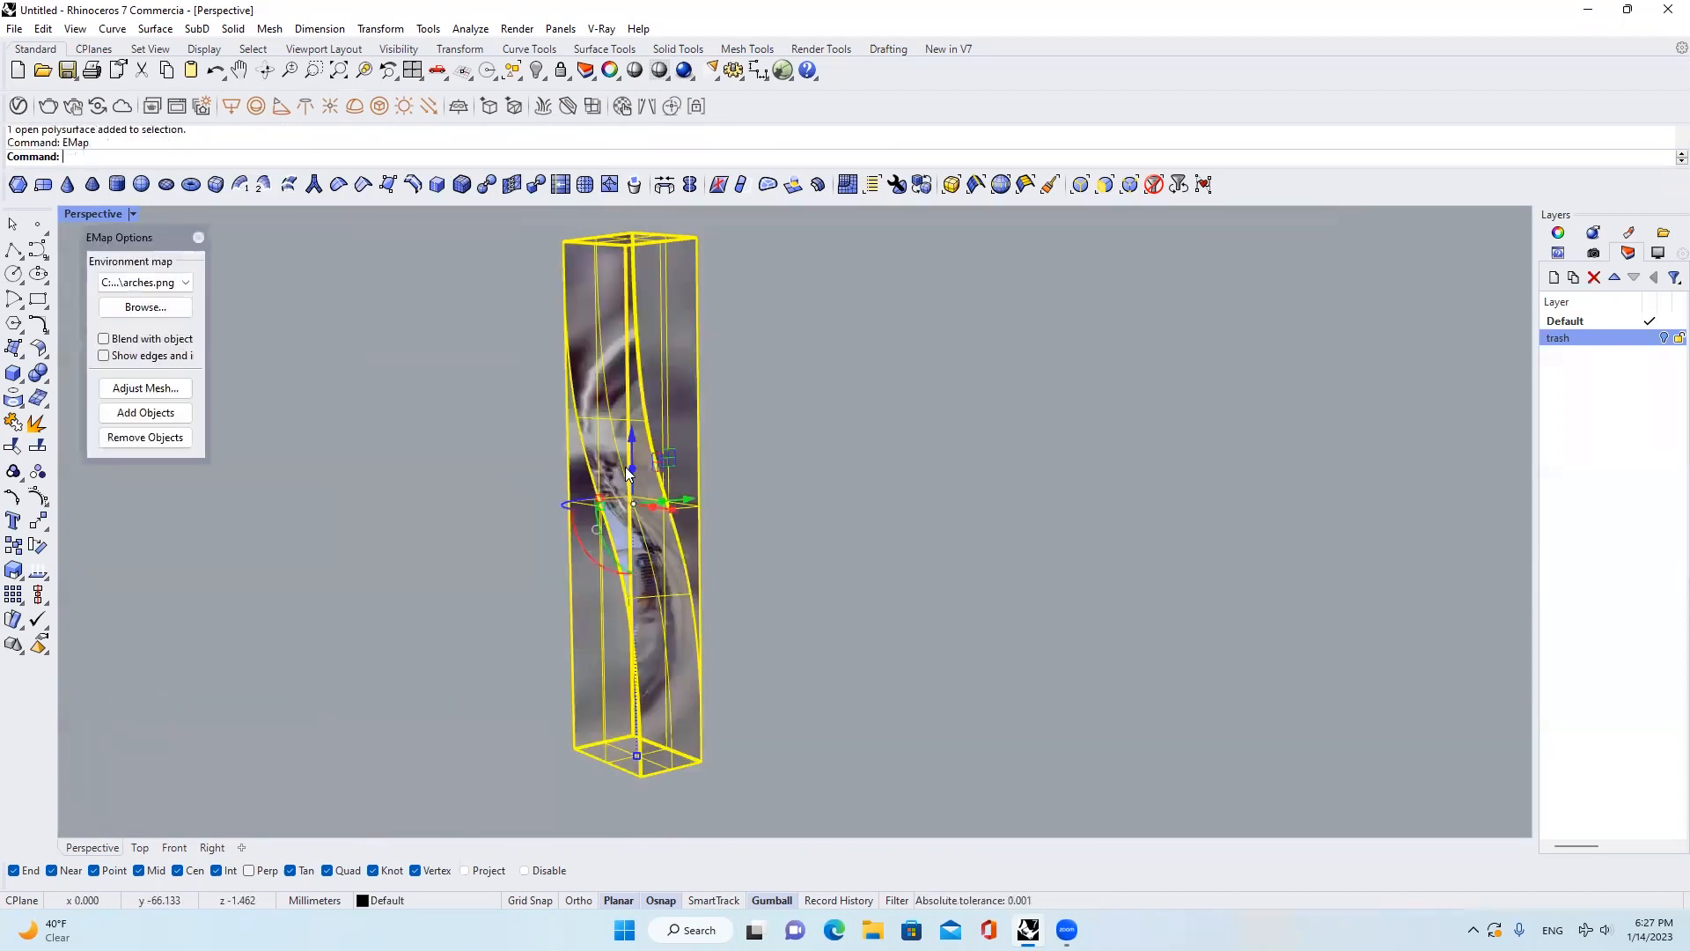
pyautogui.scroll(5, 606, 490)
pyautogui.moveTo(606, 489); pyautogui.dragTo(602, 375, button='right')
pyautogui.scroll(-15, 695, 392)
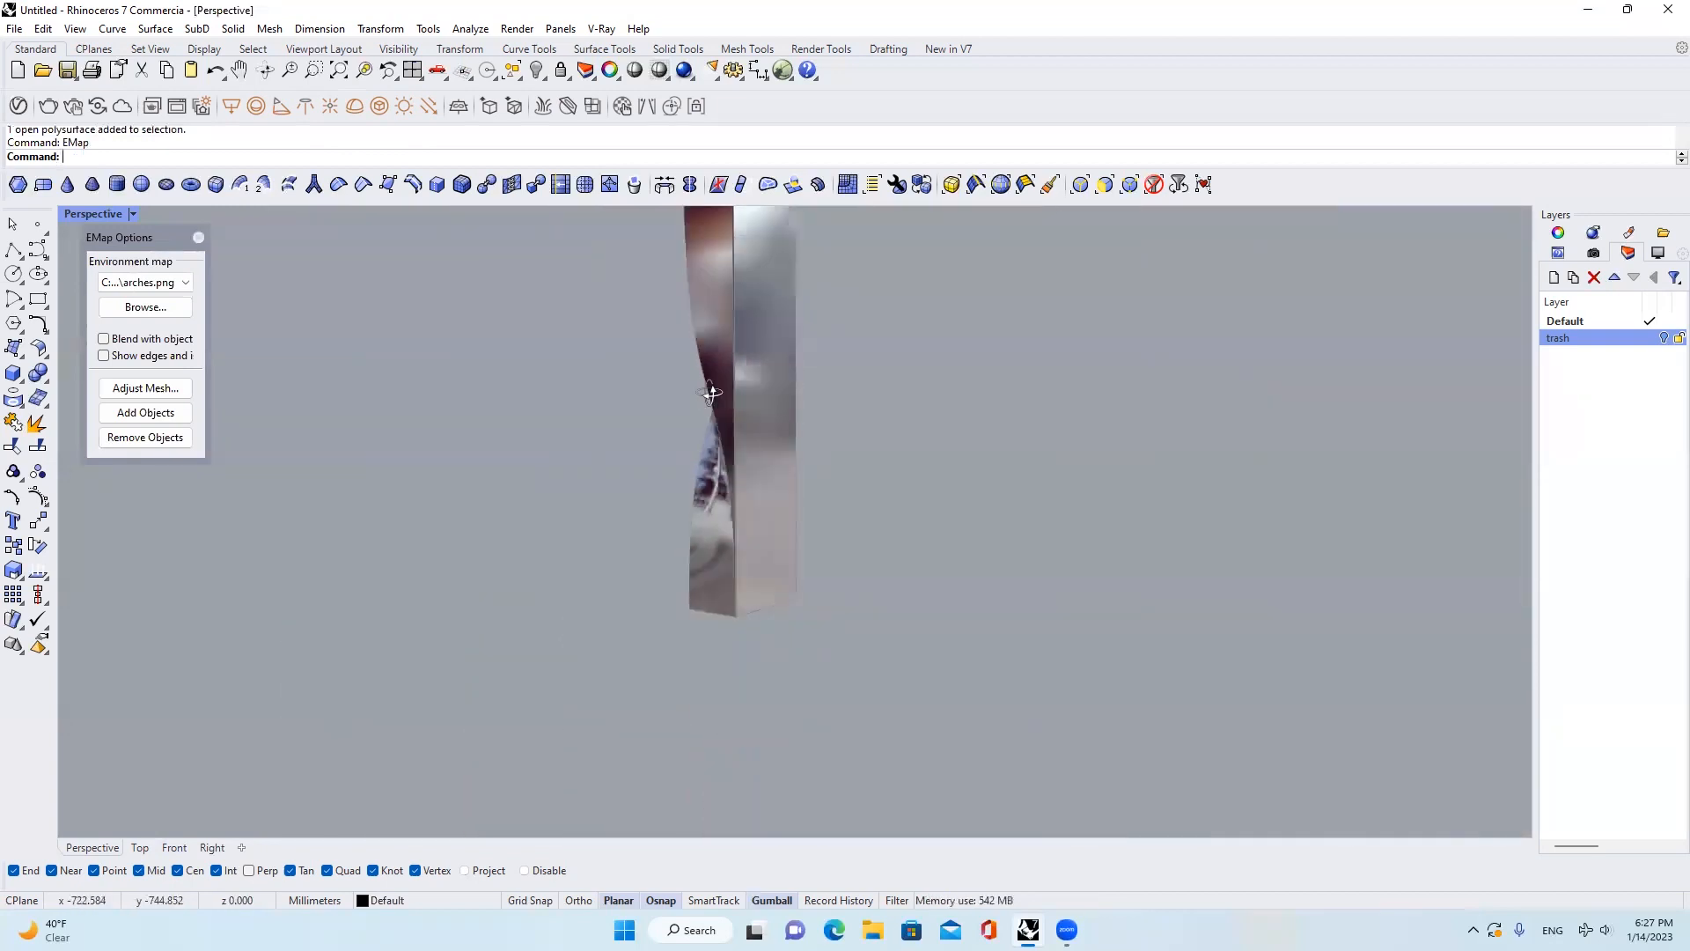
pyautogui.moveTo(879, 553); pyautogui.dragTo(1020, 504, button='right')
pyautogui.scroll(8, 960, 442)
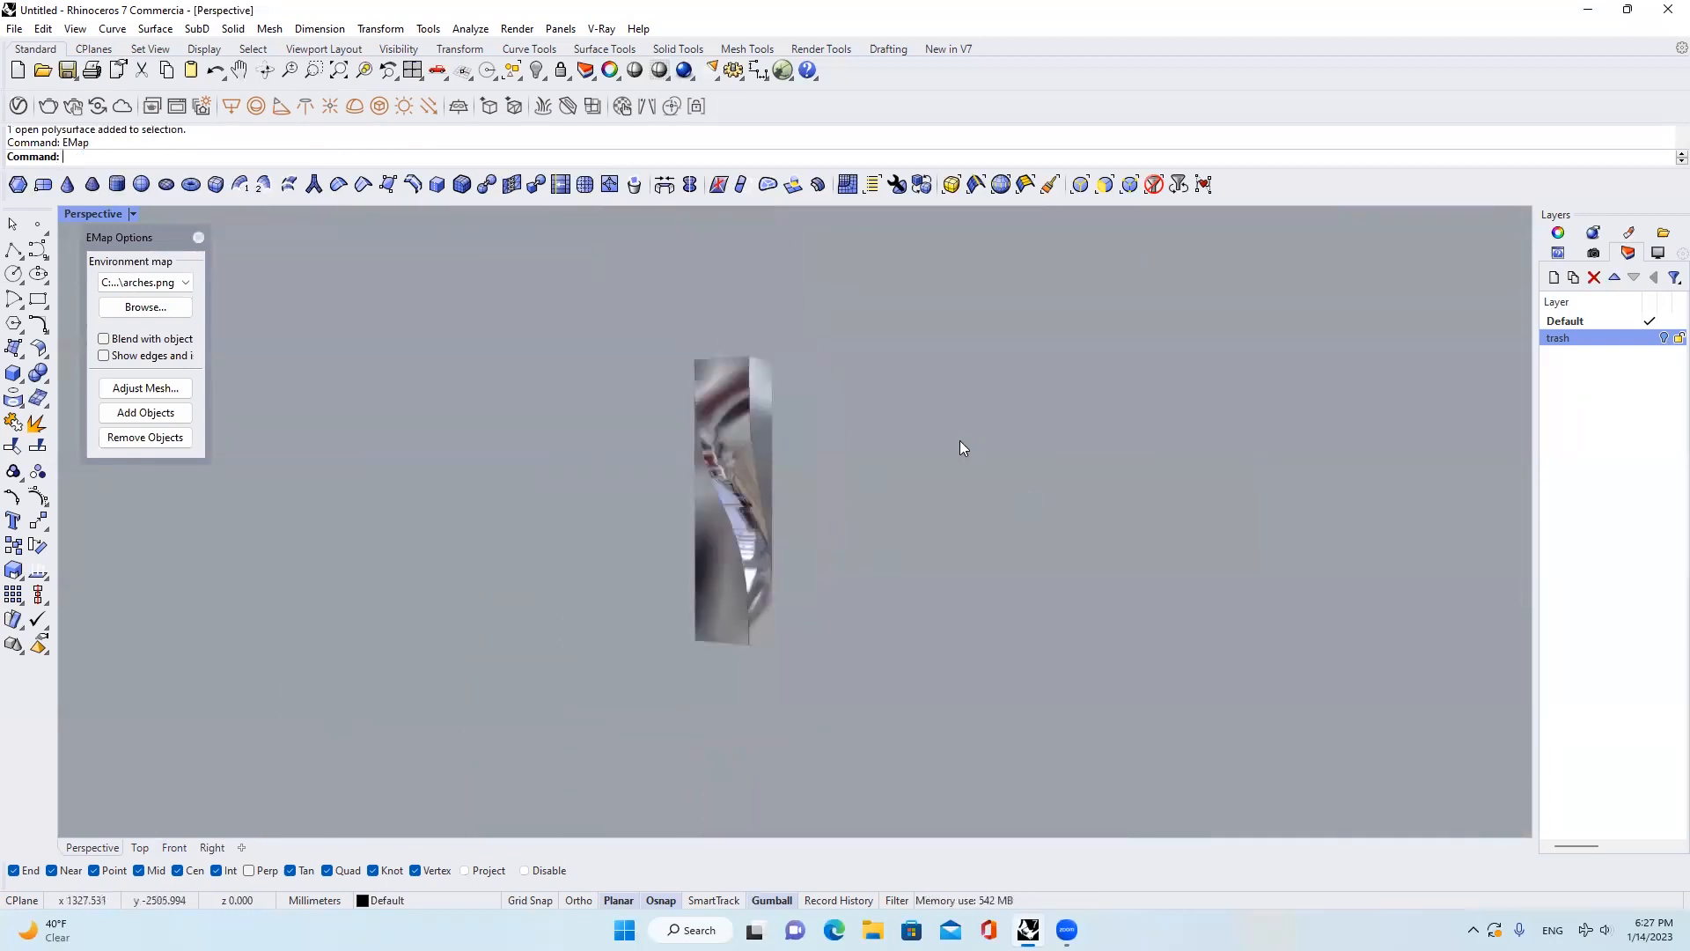
pyautogui.click(198, 236)
# Show all the hidden objects again
pyautogui.rightClick(536, 70)
pyautogui.scroll(-8, 663, 335)
pyautogui.moveTo(695, 352); pyautogui.dragTo(867, 489, button='right')
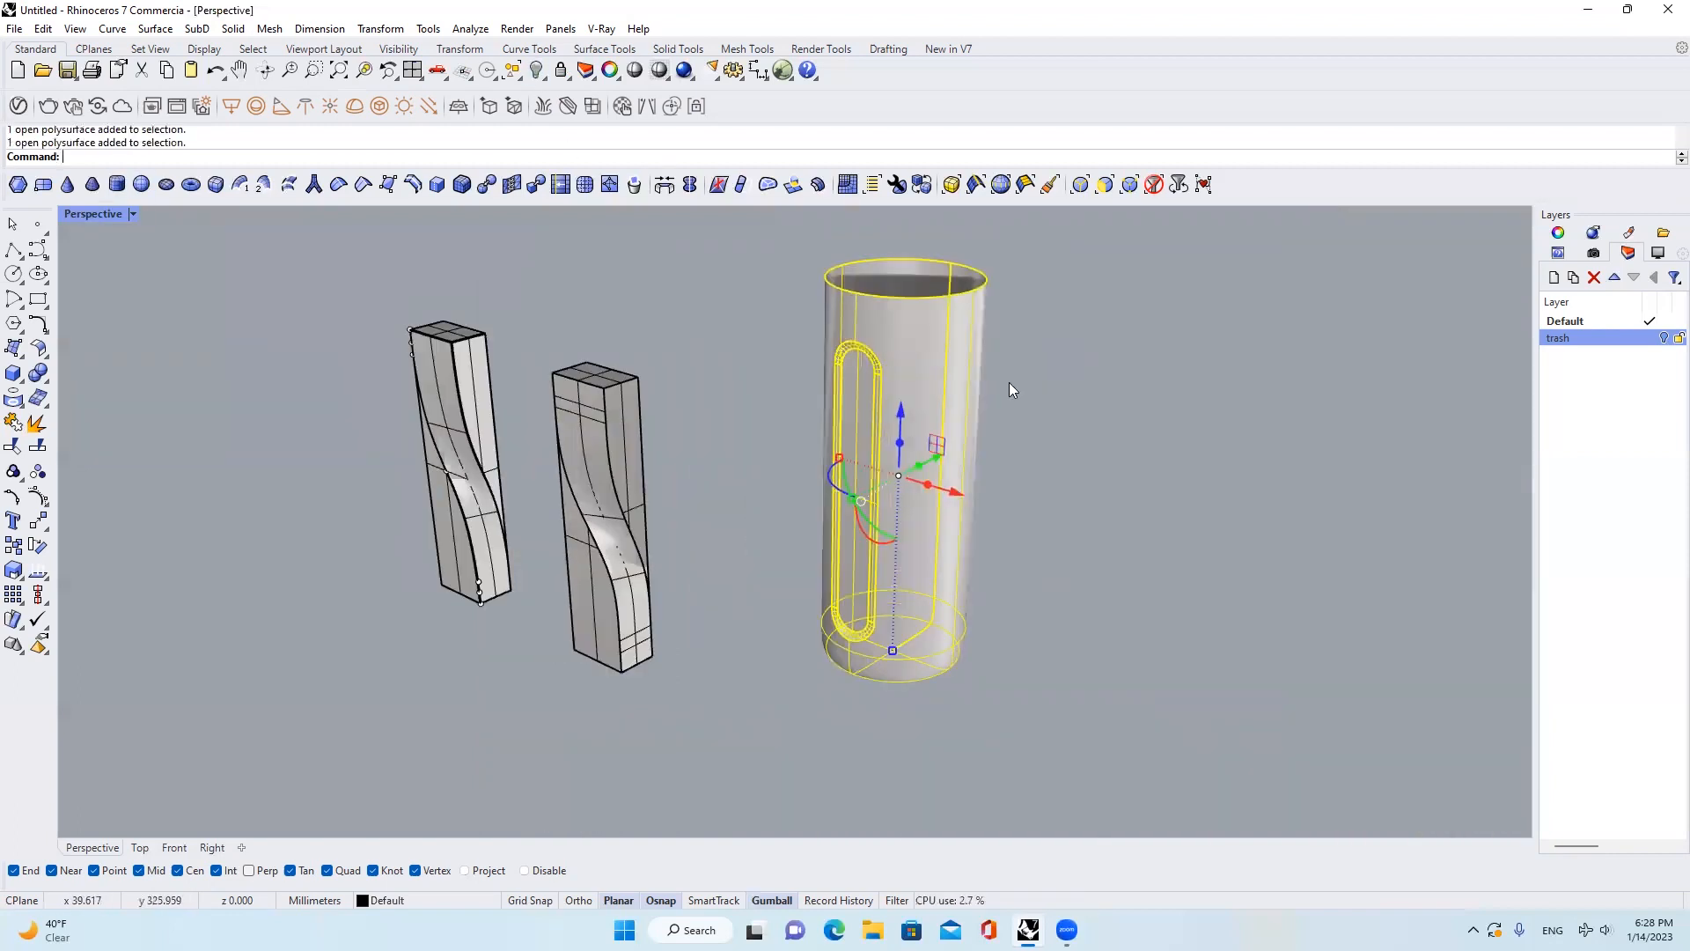
# Check the reflections on the cylinder and its slot-shaped recess with the EMap environment map analysis
pyautogui.moveTo(963, 423); pyautogui.dragTo(1008, 375, button='right')
pyautogui.write('Map')
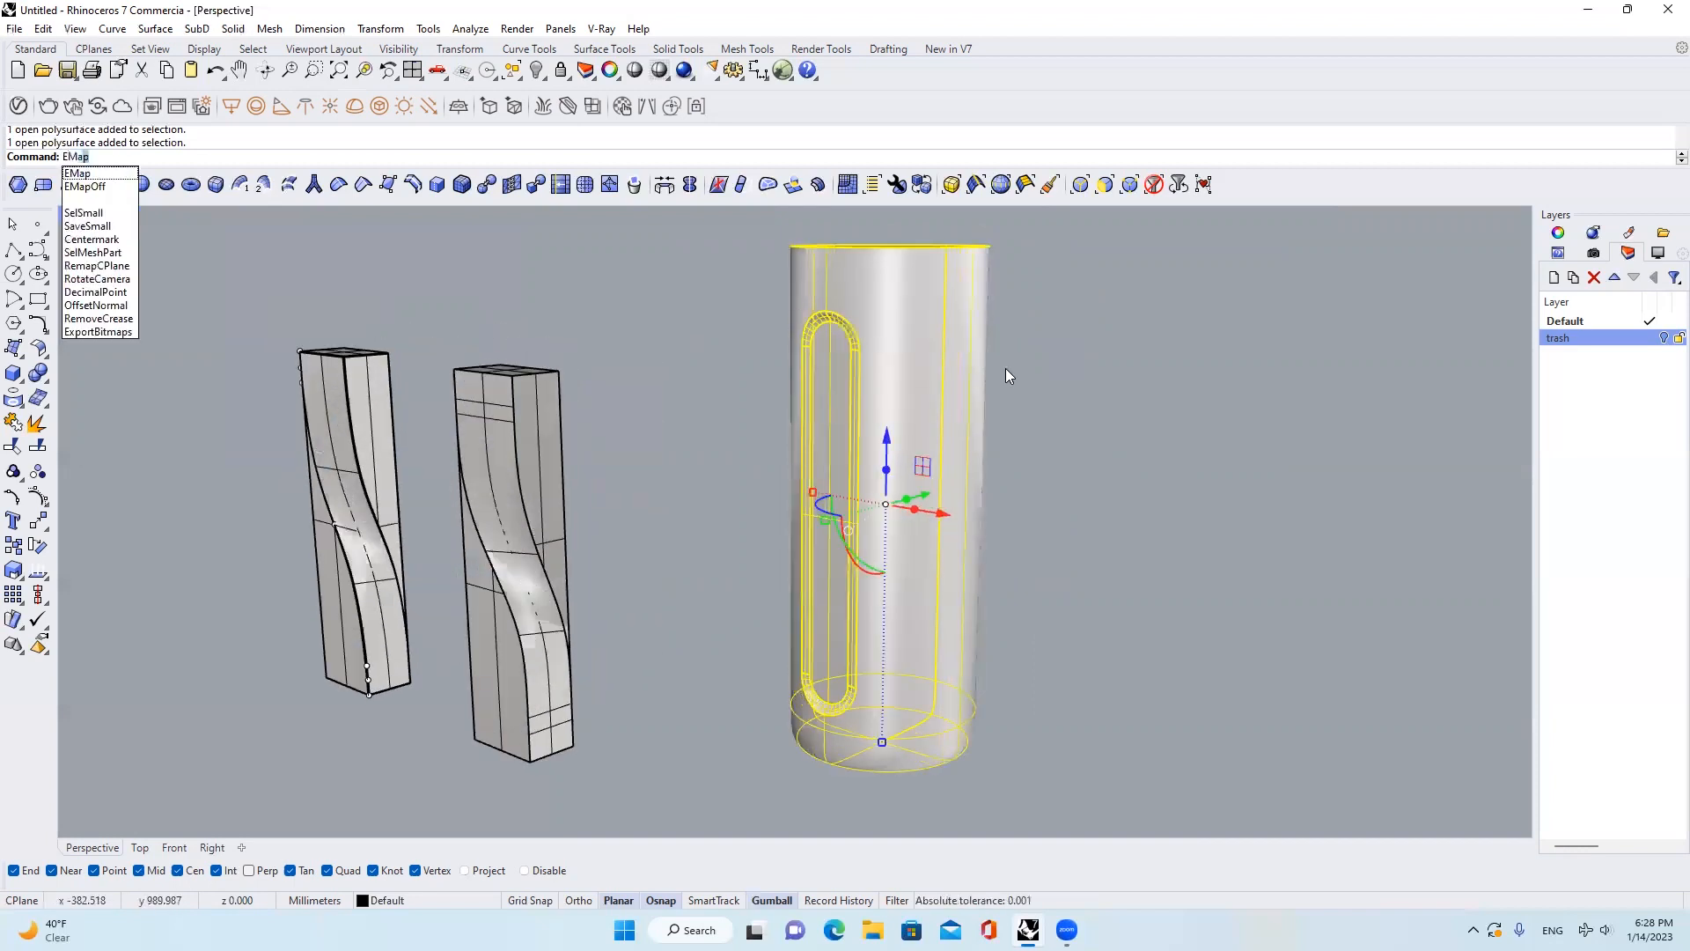
pyautogui.press('Return')
pyautogui.scroll(5, 643, 306)
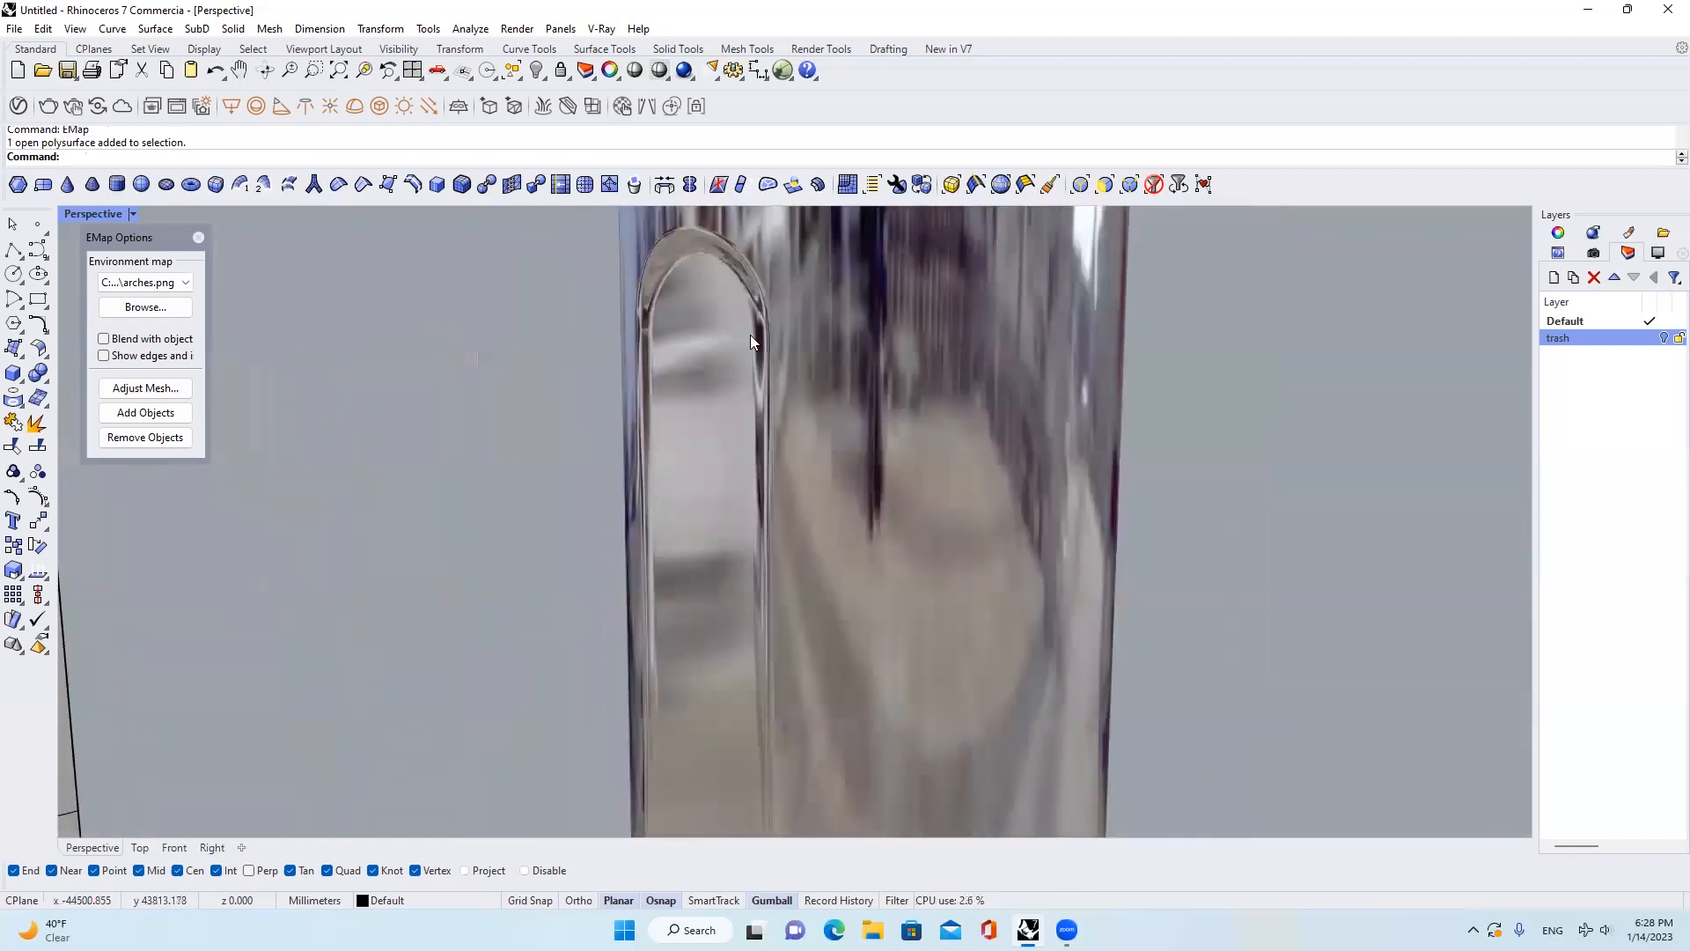
pyautogui.scroll(-6, 750, 334)
pyautogui.moveTo(829, 352); pyautogui.dragTo(1000, 368, button='right')
pyautogui.scroll(-4, 794, 352)
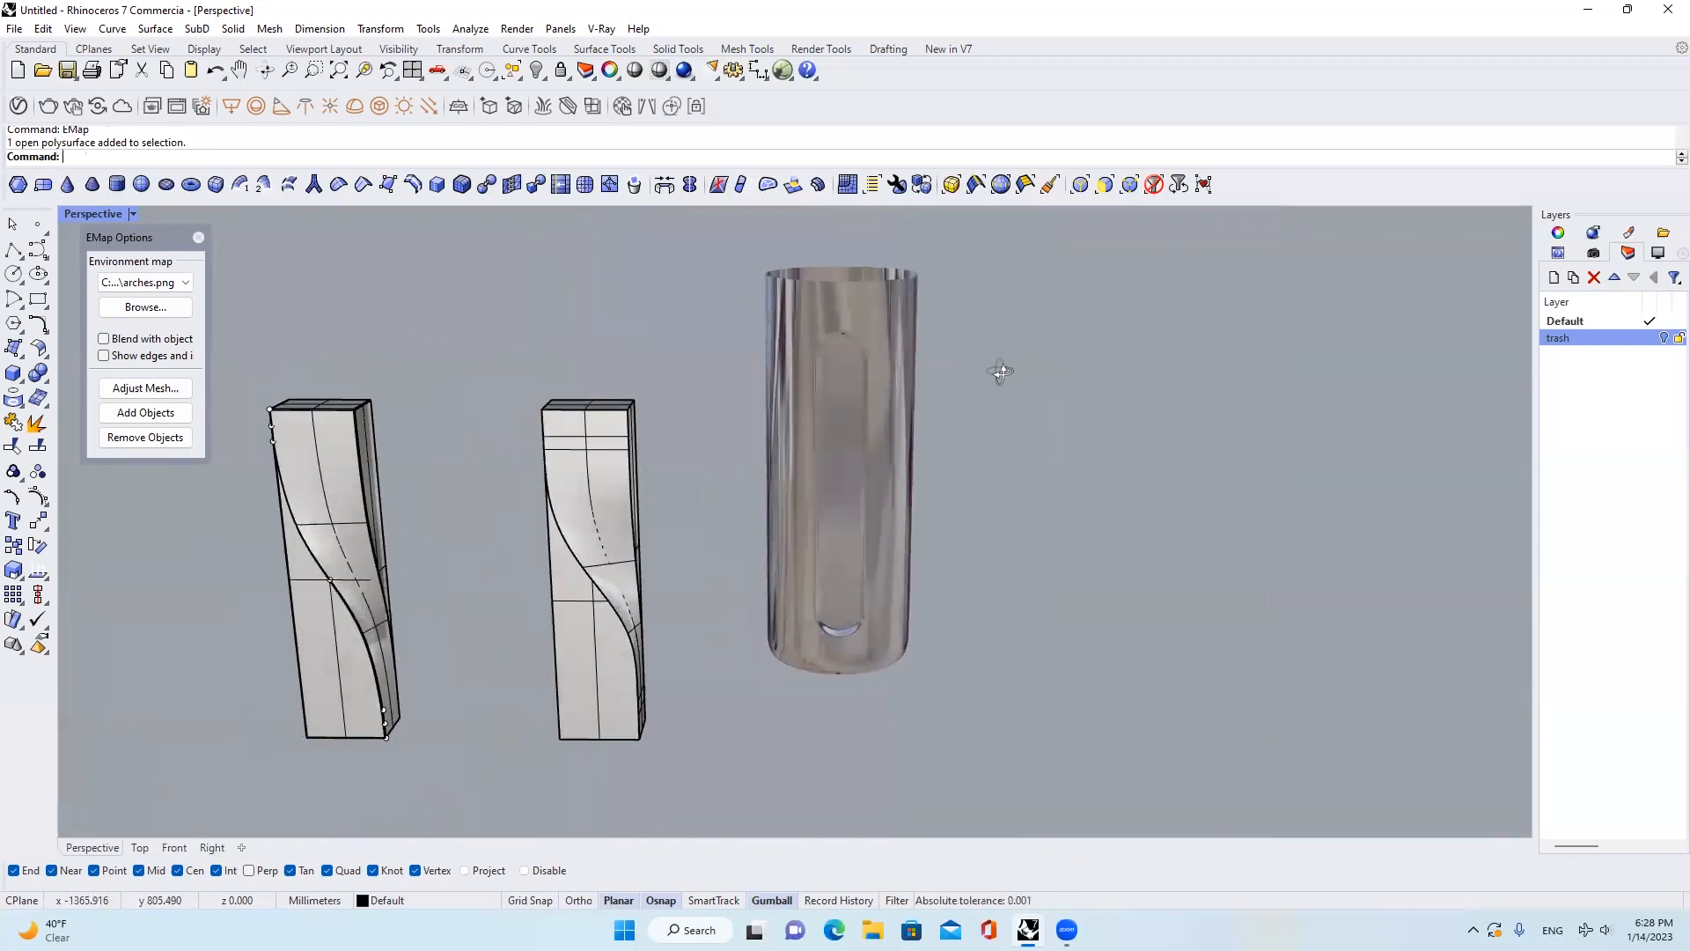
pyautogui.scroll(8, 875, 411)
pyautogui.scroll(-8, 864, 427)
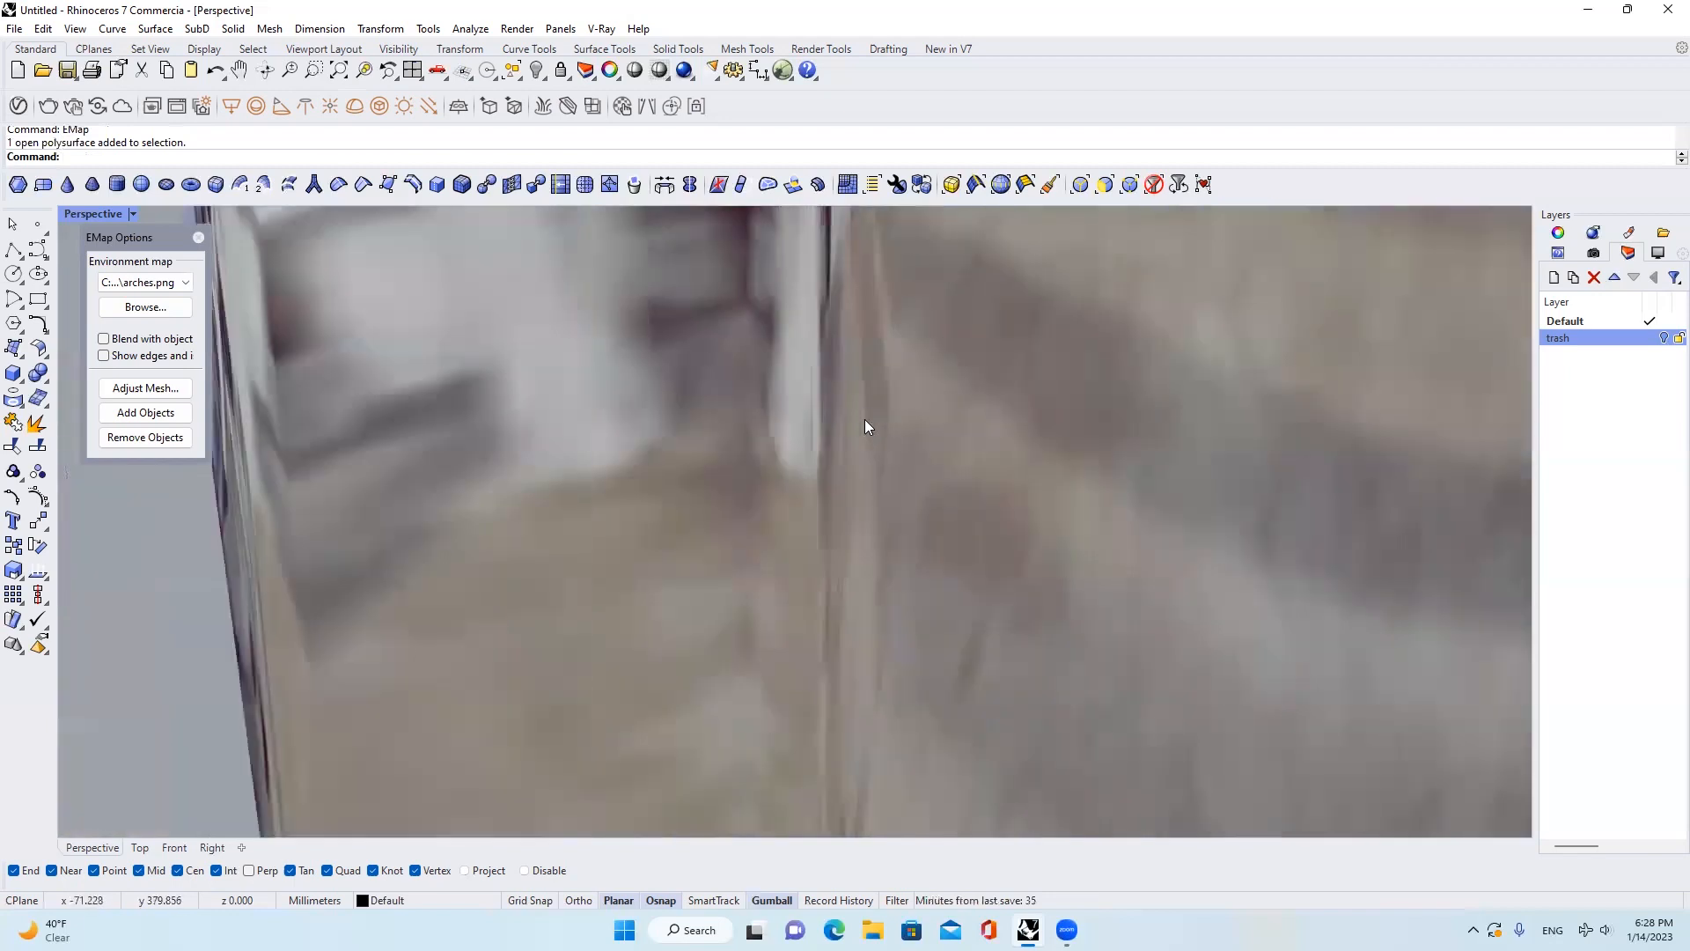
pyautogui.scroll(2, 864, 427)
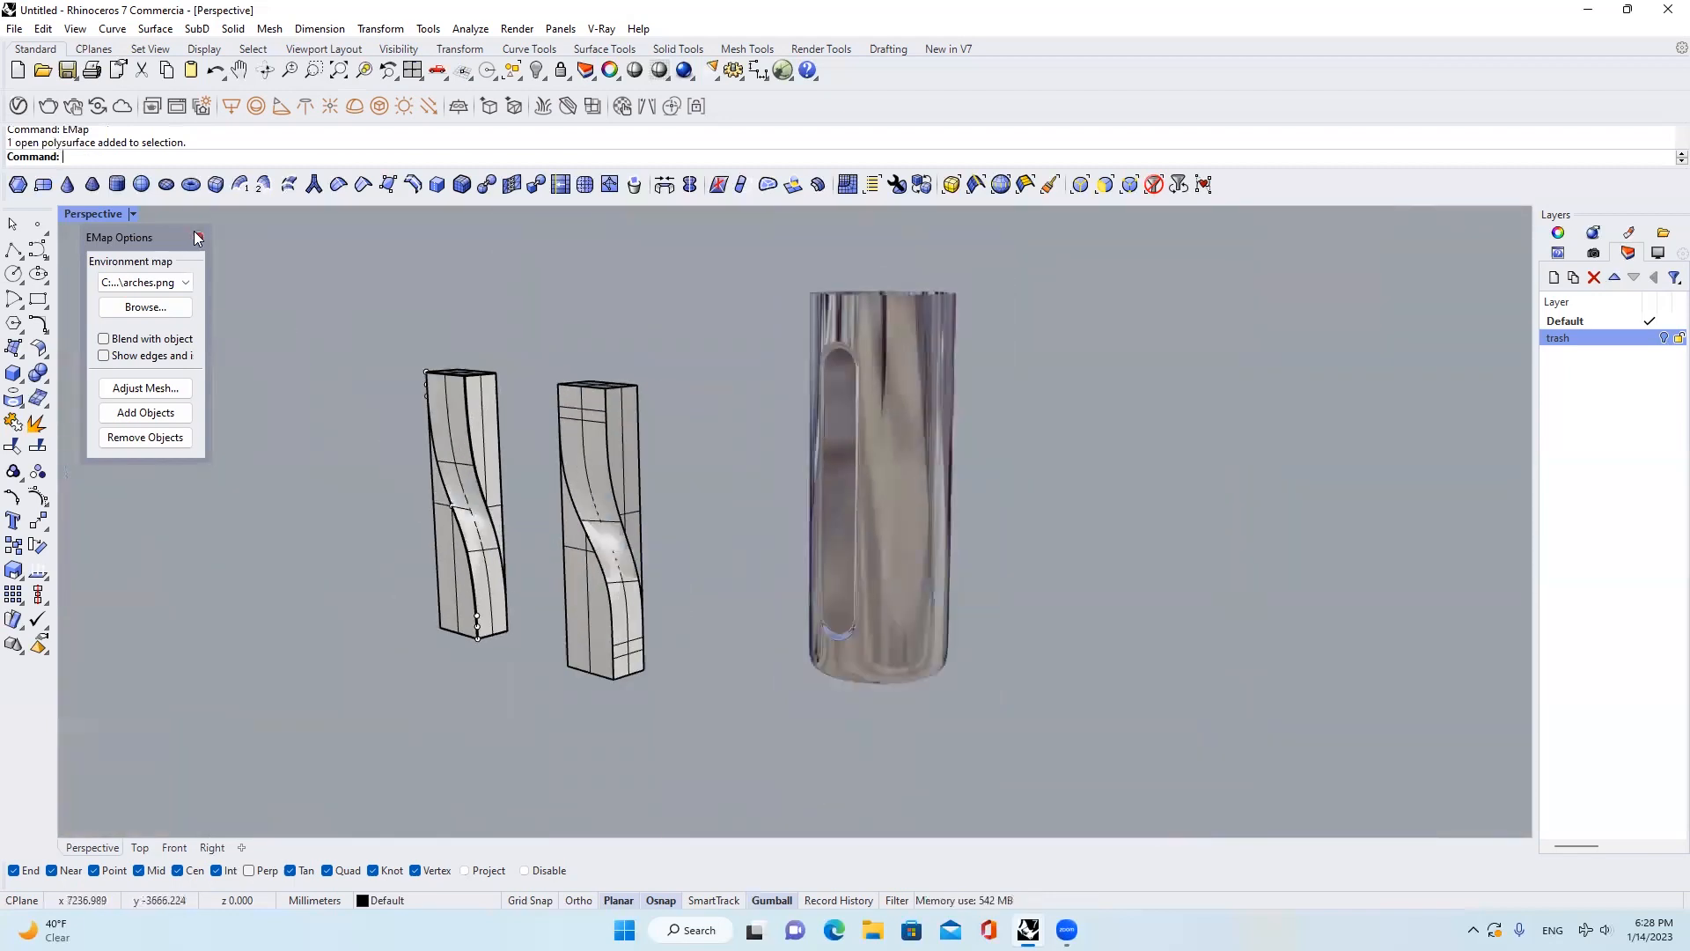
pyautogui.click(198, 237)
# Check the cylinder and its slot-shaped recess with the Zebra analysis, using thick horizontal stripes, and close the analysis
pyautogui.click(892, 391)
pyautogui.write('ZE')
pyautogui.press('Return')
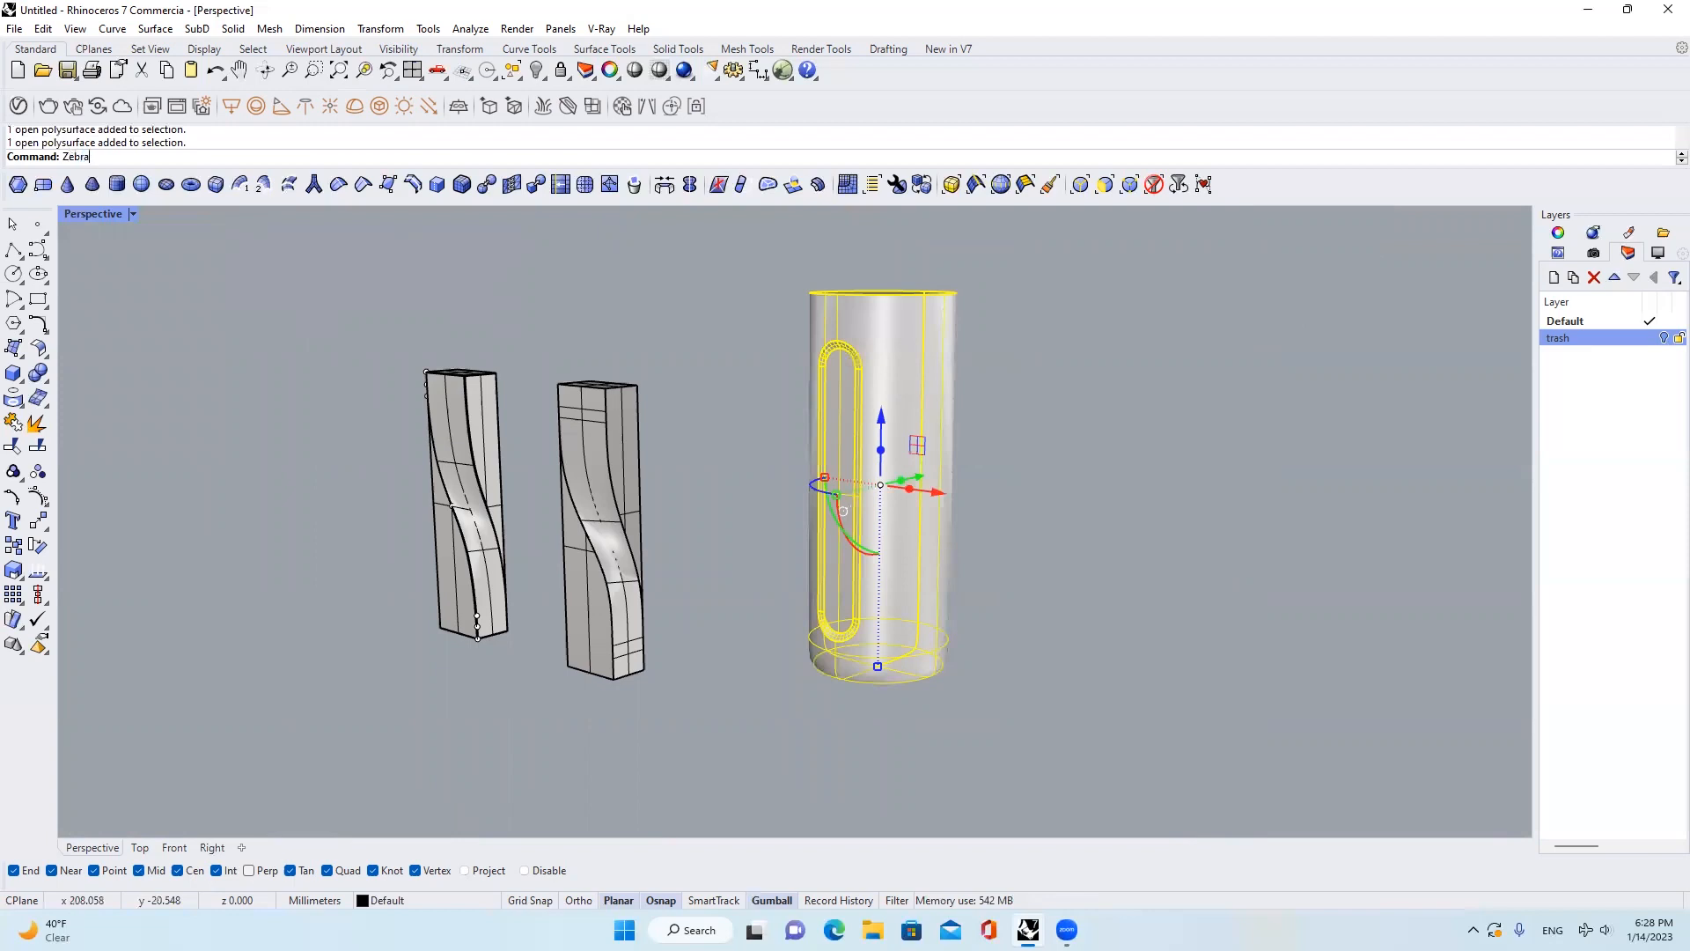
pyautogui.scroll(6, 852, 408)
pyautogui.click(1096, 294)
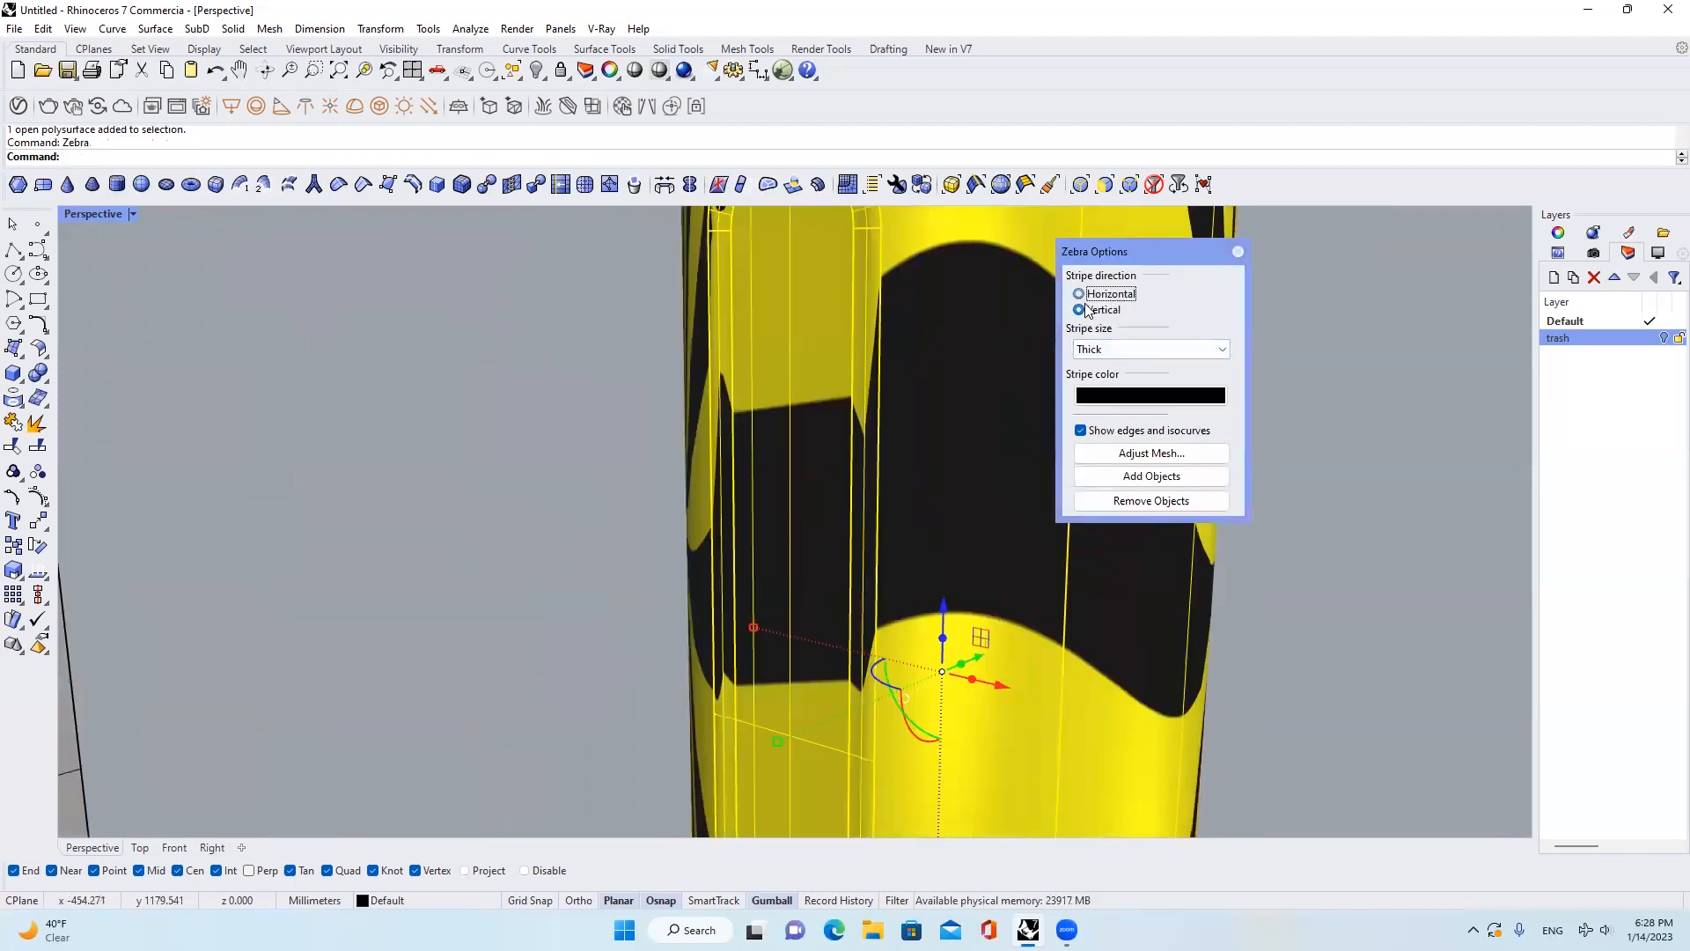
pyautogui.scroll(-5, 898, 396)
pyautogui.scroll(5, 872, 370)
pyautogui.scroll(6, 879, 304)
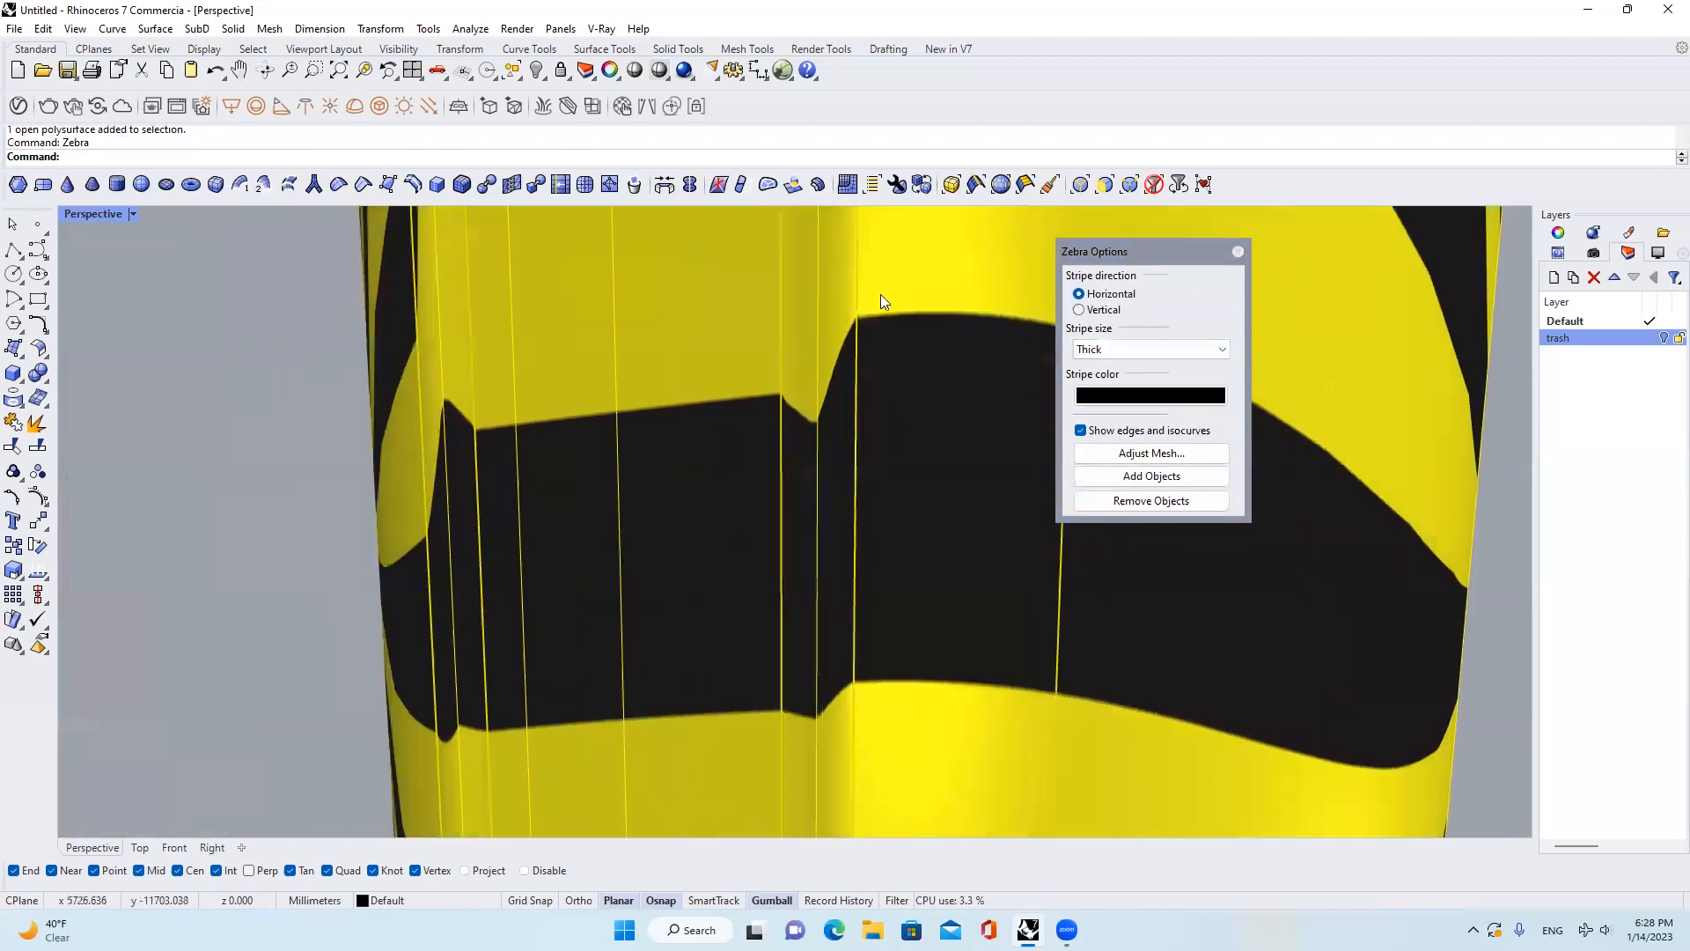
pyautogui.press('Escape')
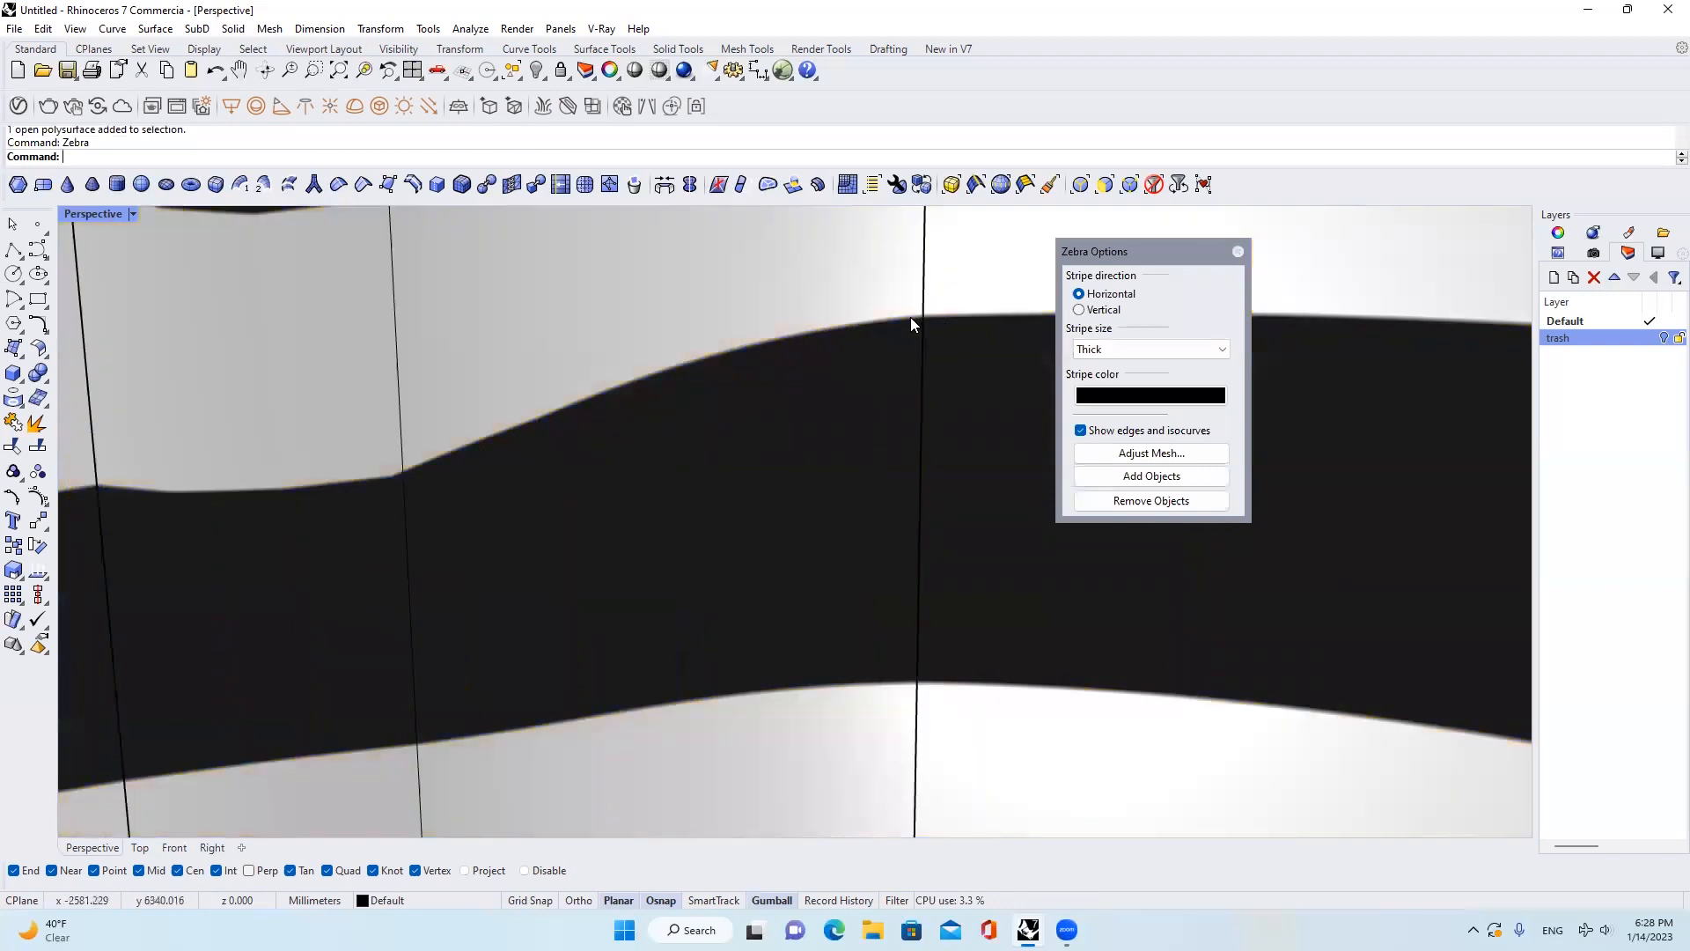
pyautogui.scroll(-8, 885, 338)
pyautogui.moveTo(919, 347); pyautogui.dragTo(924, 379, button='right')
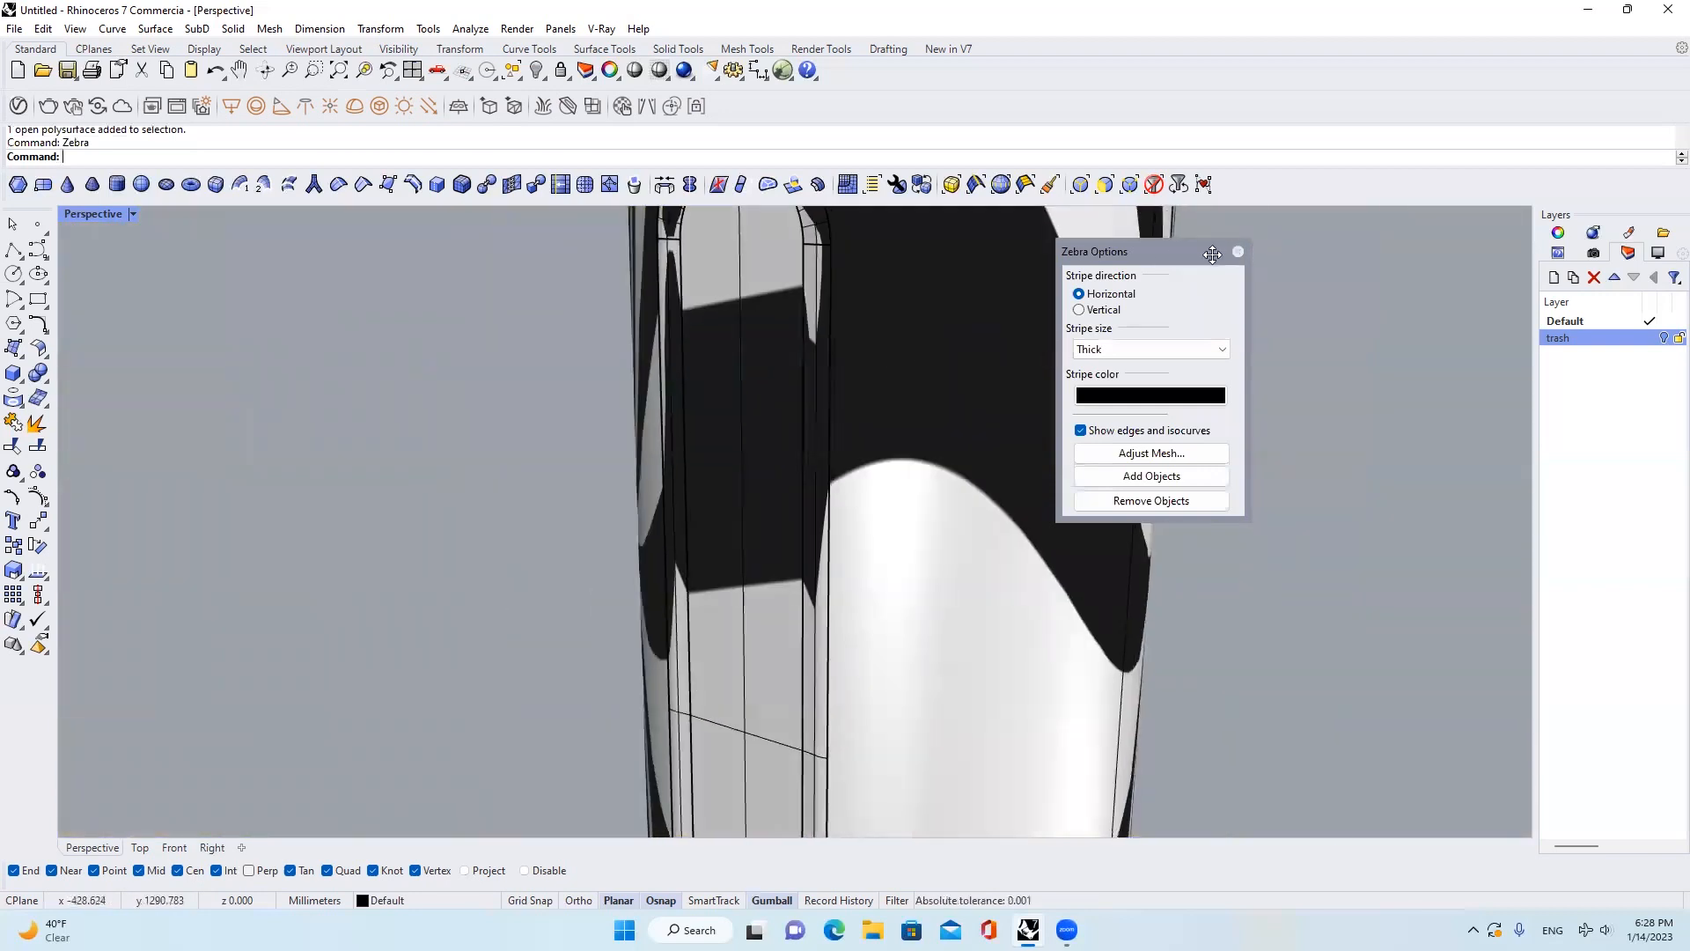
pyautogui.click(1238, 252)
pyautogui.scroll(-8, 769, 460)
pyautogui.click(769, 459)
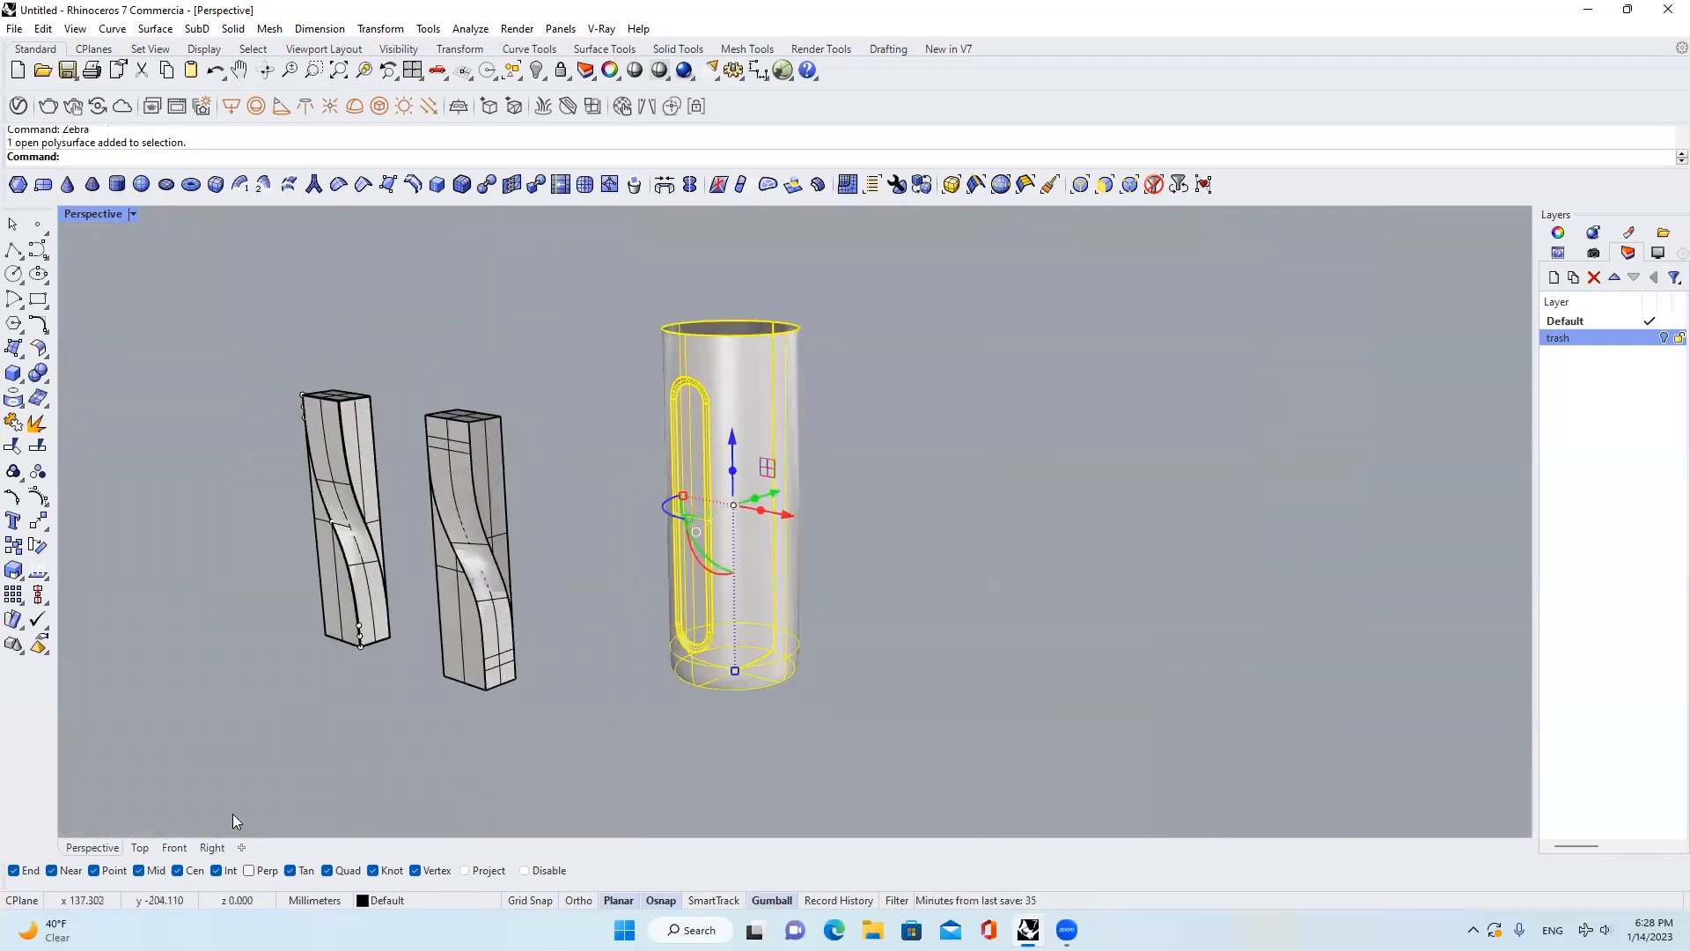
# Draw a degree-3 control-point curve beside the cylinder in the Front view: flat base, tightly rounded corner, and vertical wall reaching the cylinder's top
pyautogui.click(175, 847)
pyautogui.scroll(-20, 701, 557)
pyautogui.moveTo(1004, 558); pyautogui.dragTo(829, 554, button='right')
pyautogui.scroll(6, 829, 551)
pyautogui.click(829, 551)
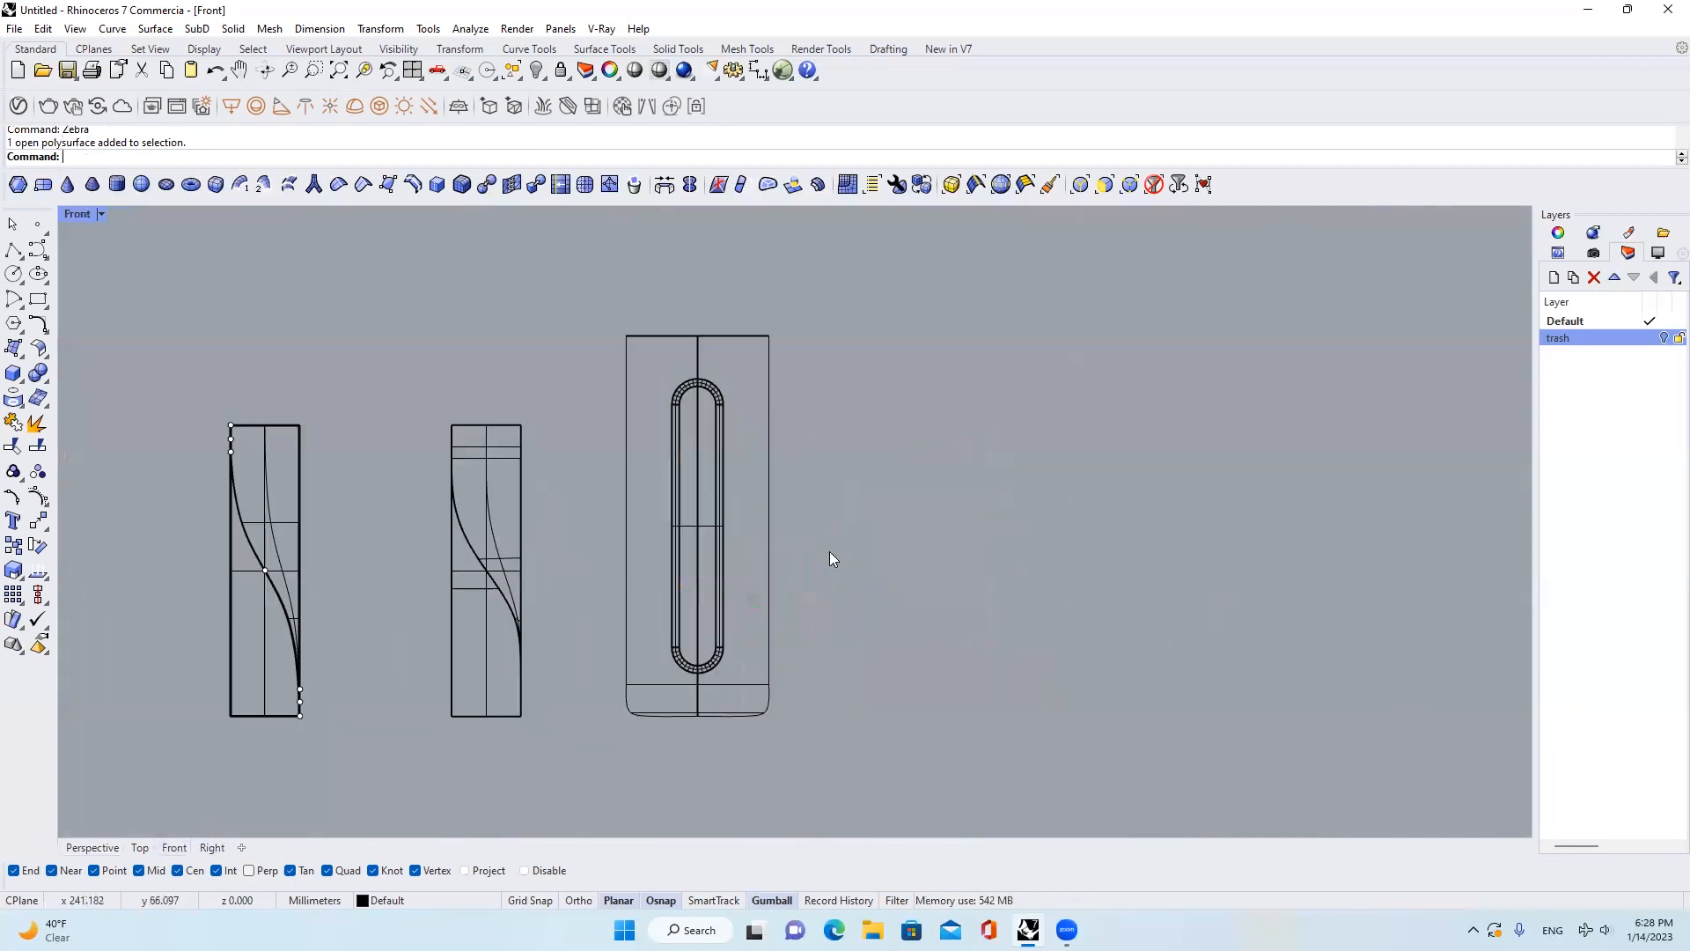
pyautogui.click(39, 250)
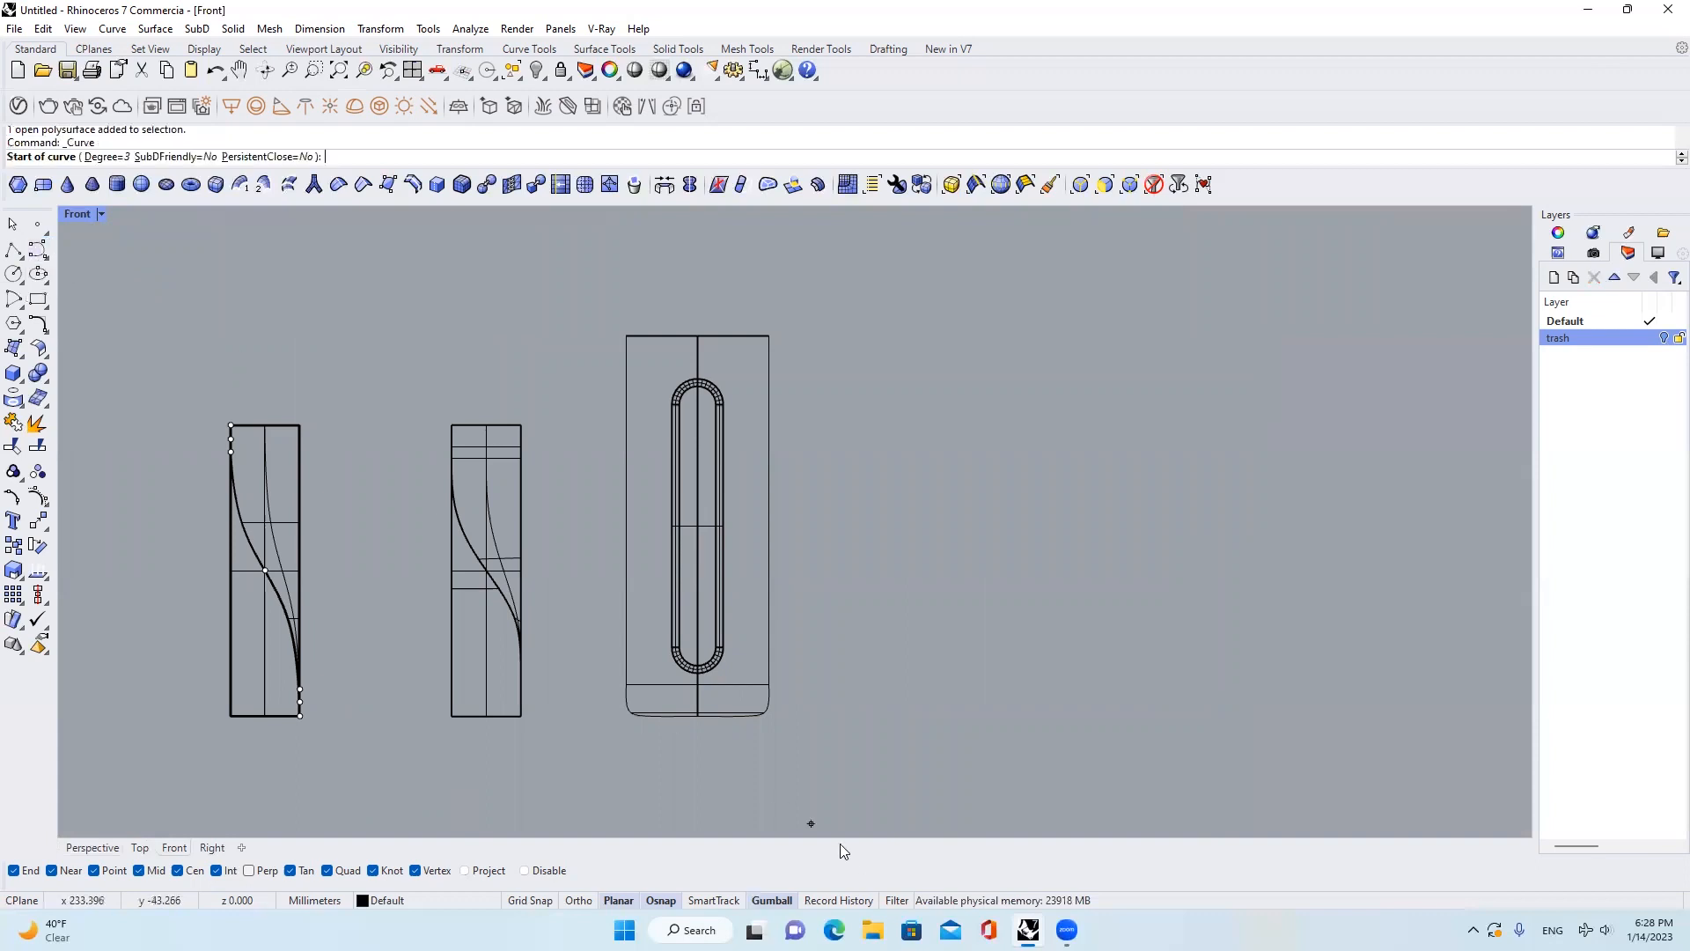
pyautogui.moveTo(915, 716); pyautogui.dragTo(895, 729, button='right')
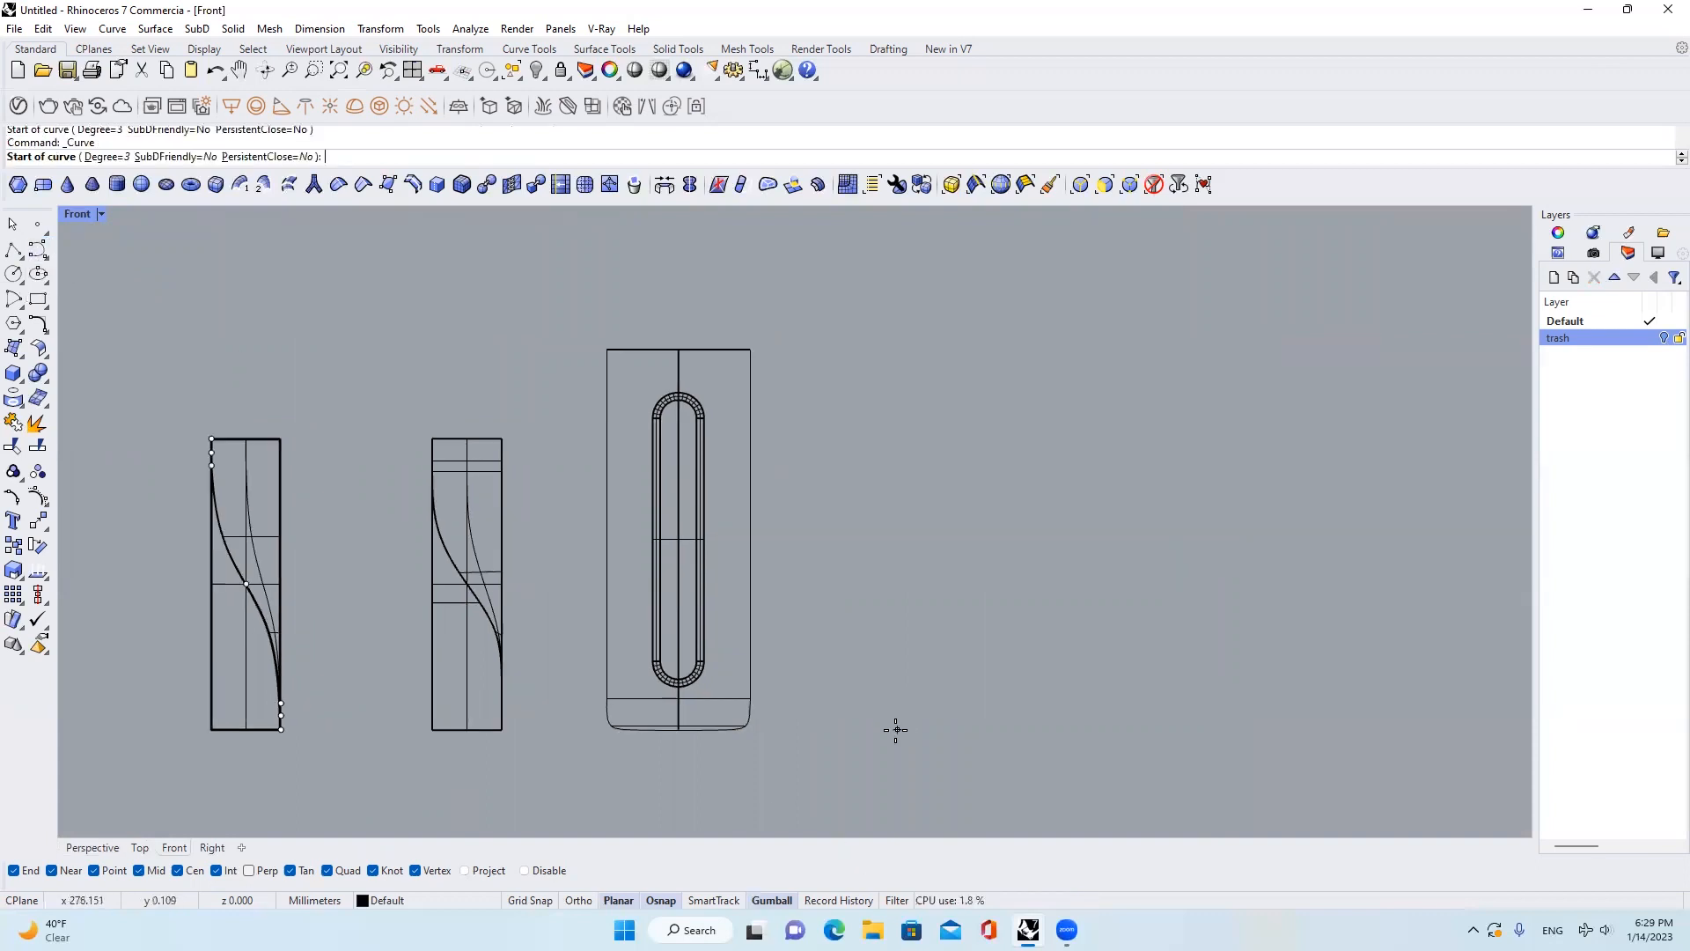
pyautogui.click(579, 900)
pyautogui.click(575, 899)
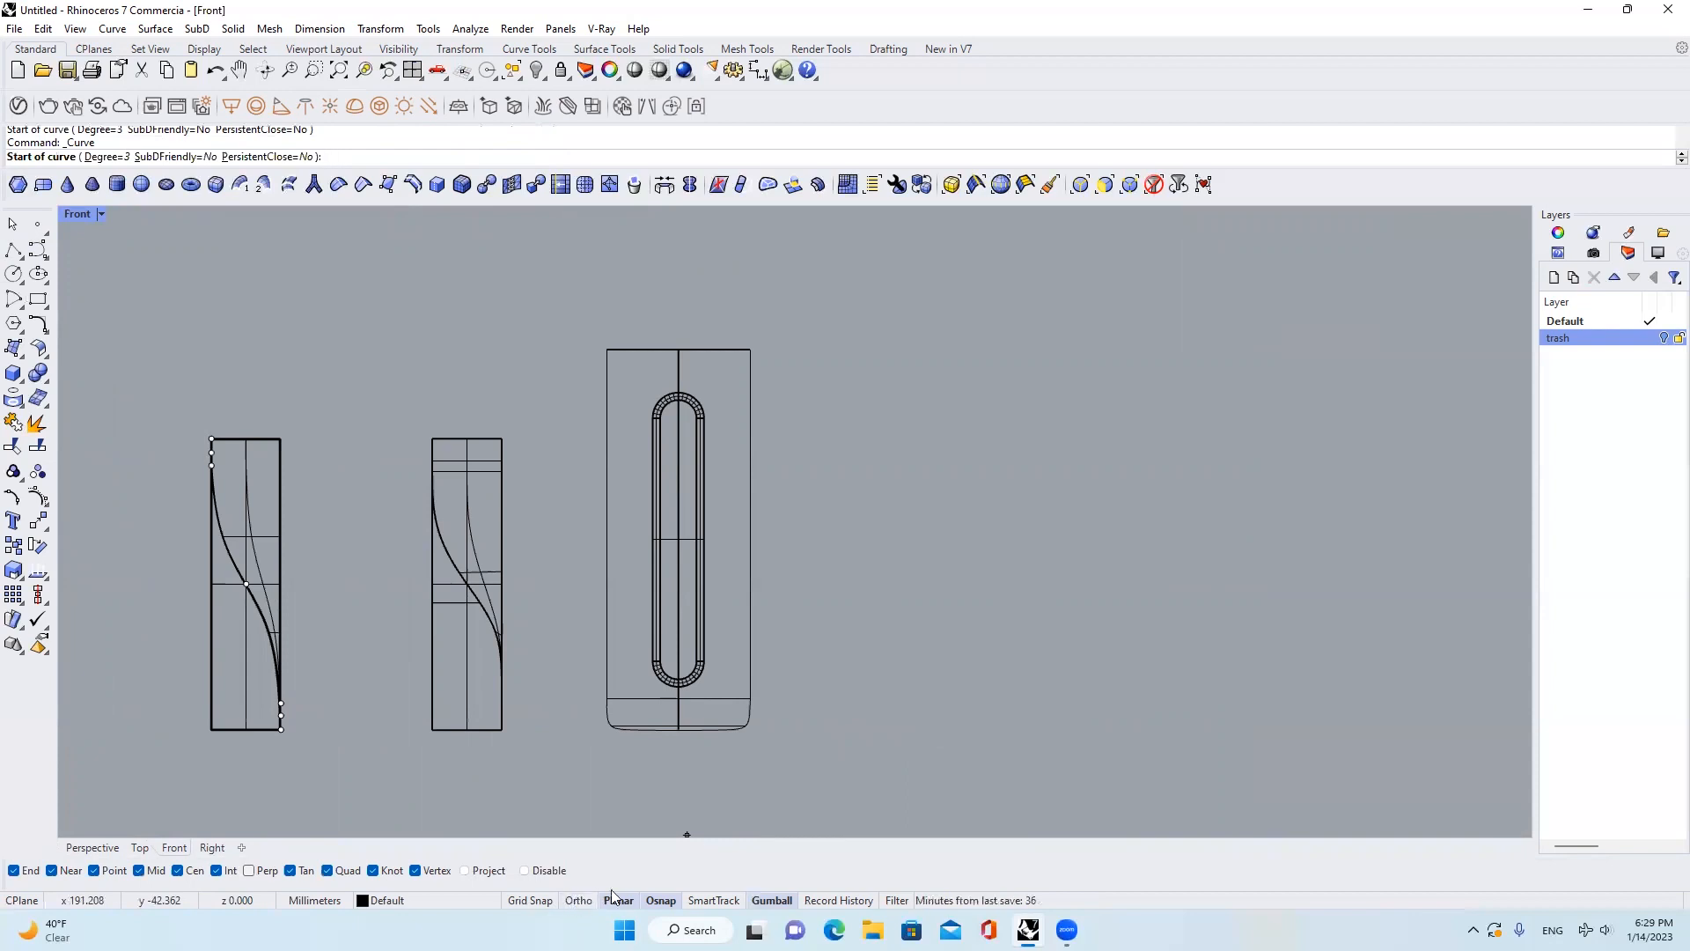
pyautogui.click(901, 727)
pyautogui.press('F8')
pyautogui.click(965, 726)
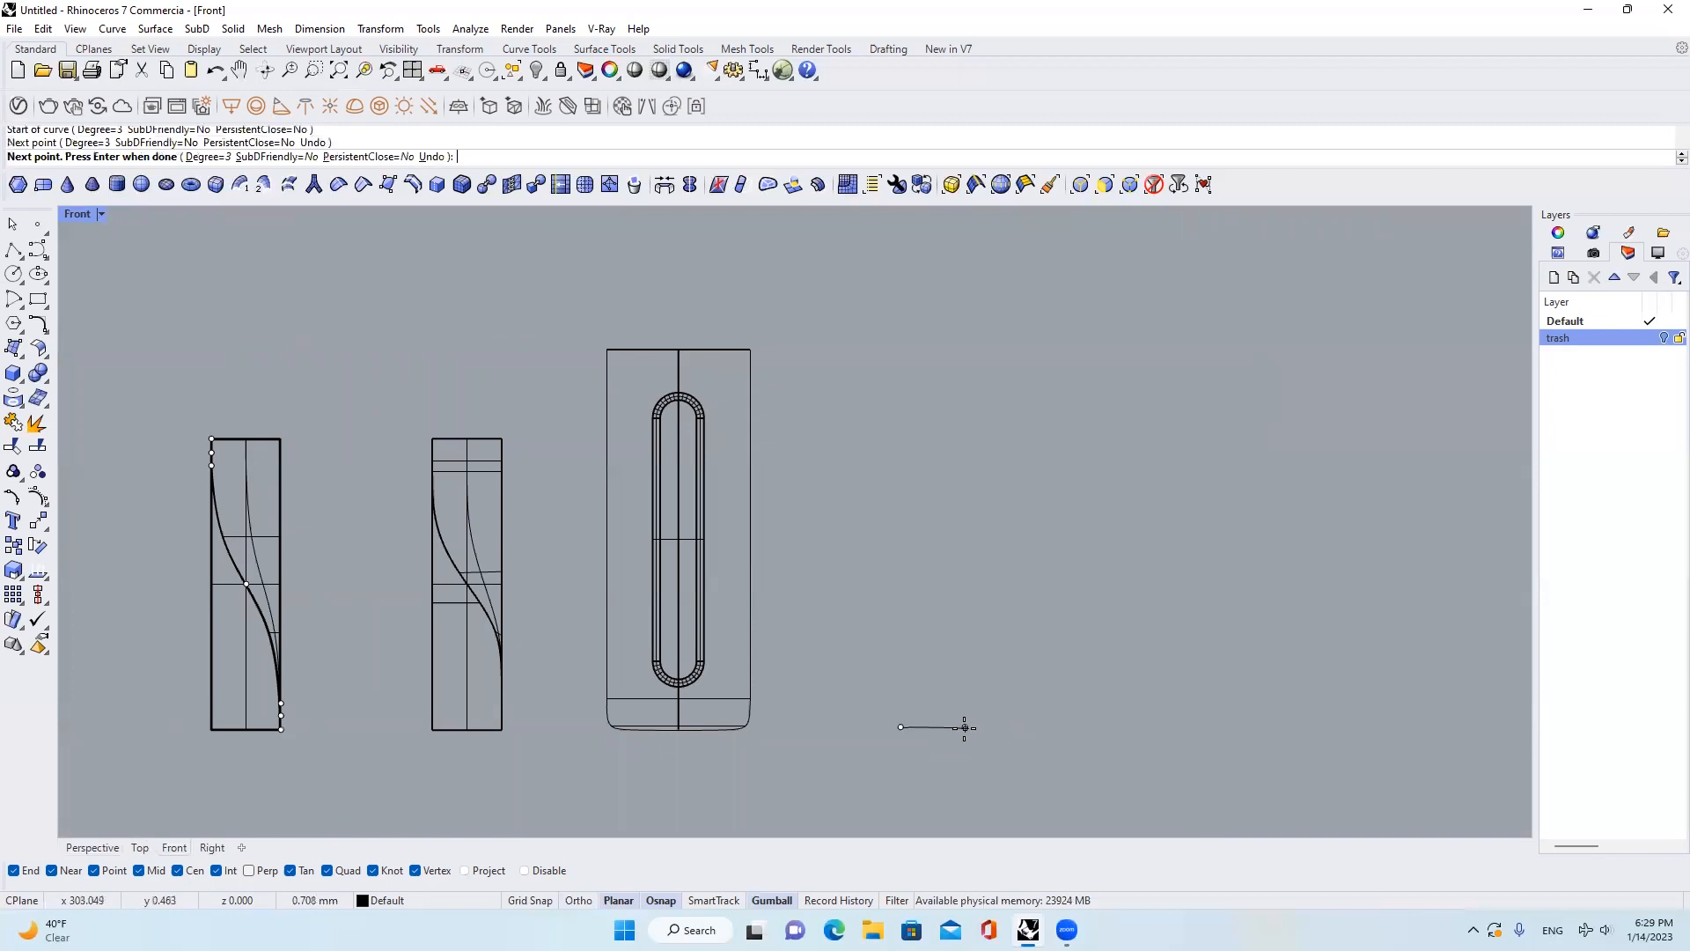
pyautogui.click(1036, 727)
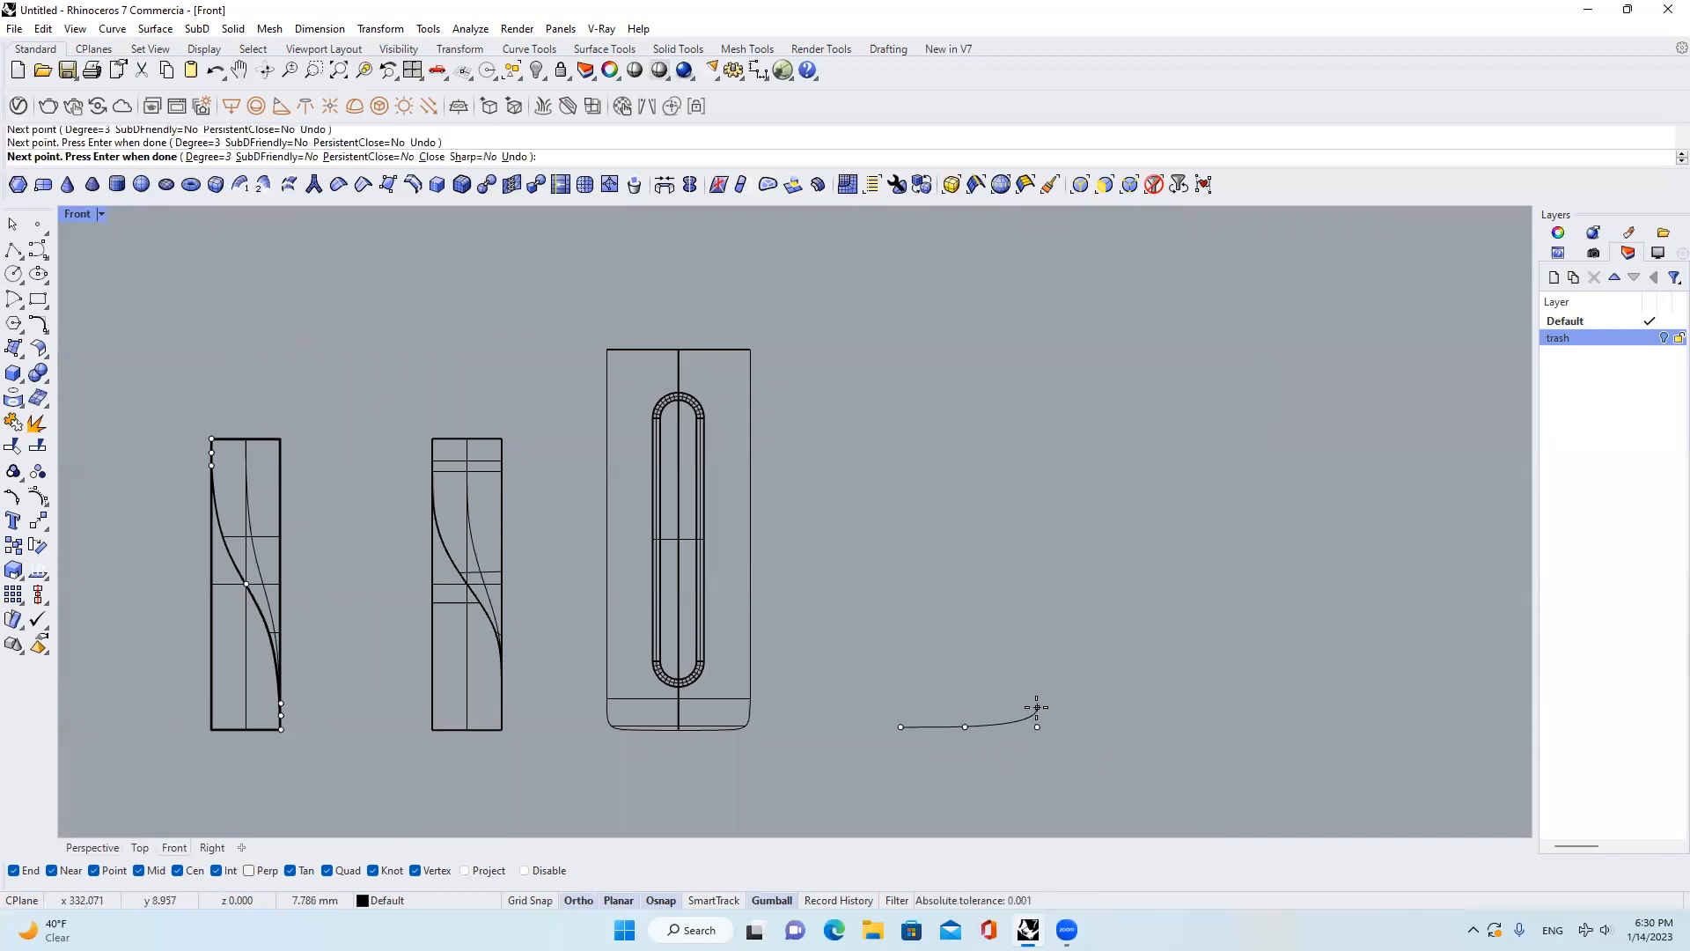
pyautogui.click(1036, 710)
pyautogui.click(1037, 655)
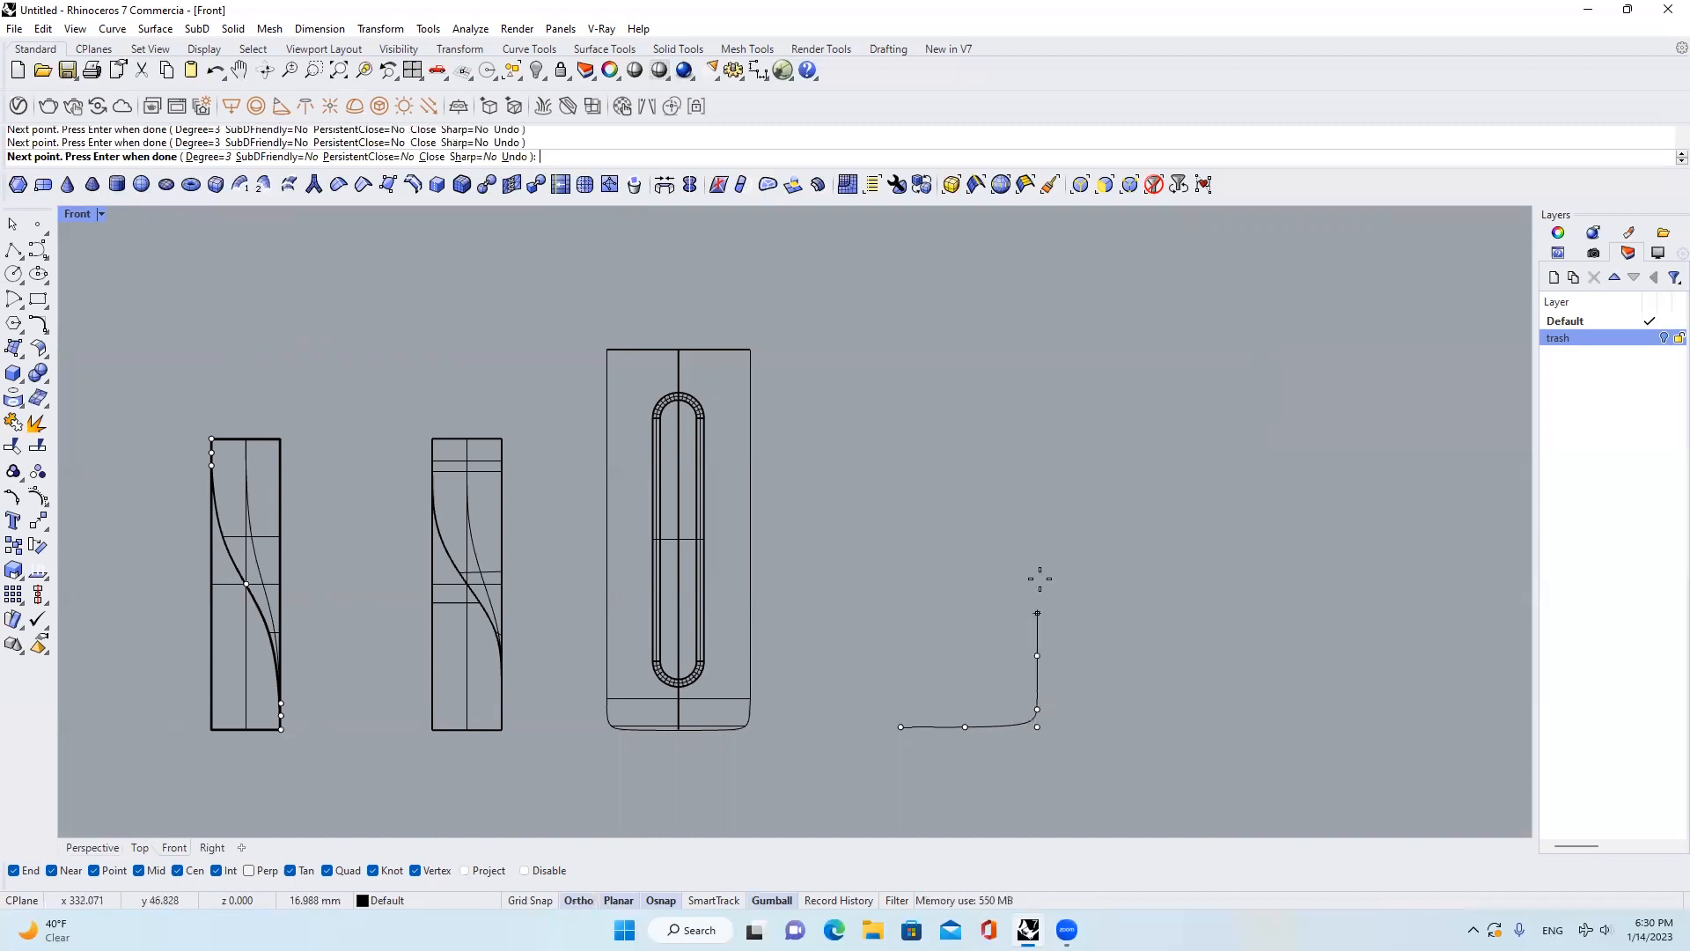
pyautogui.click(1038, 350)
pyautogui.press('Return')
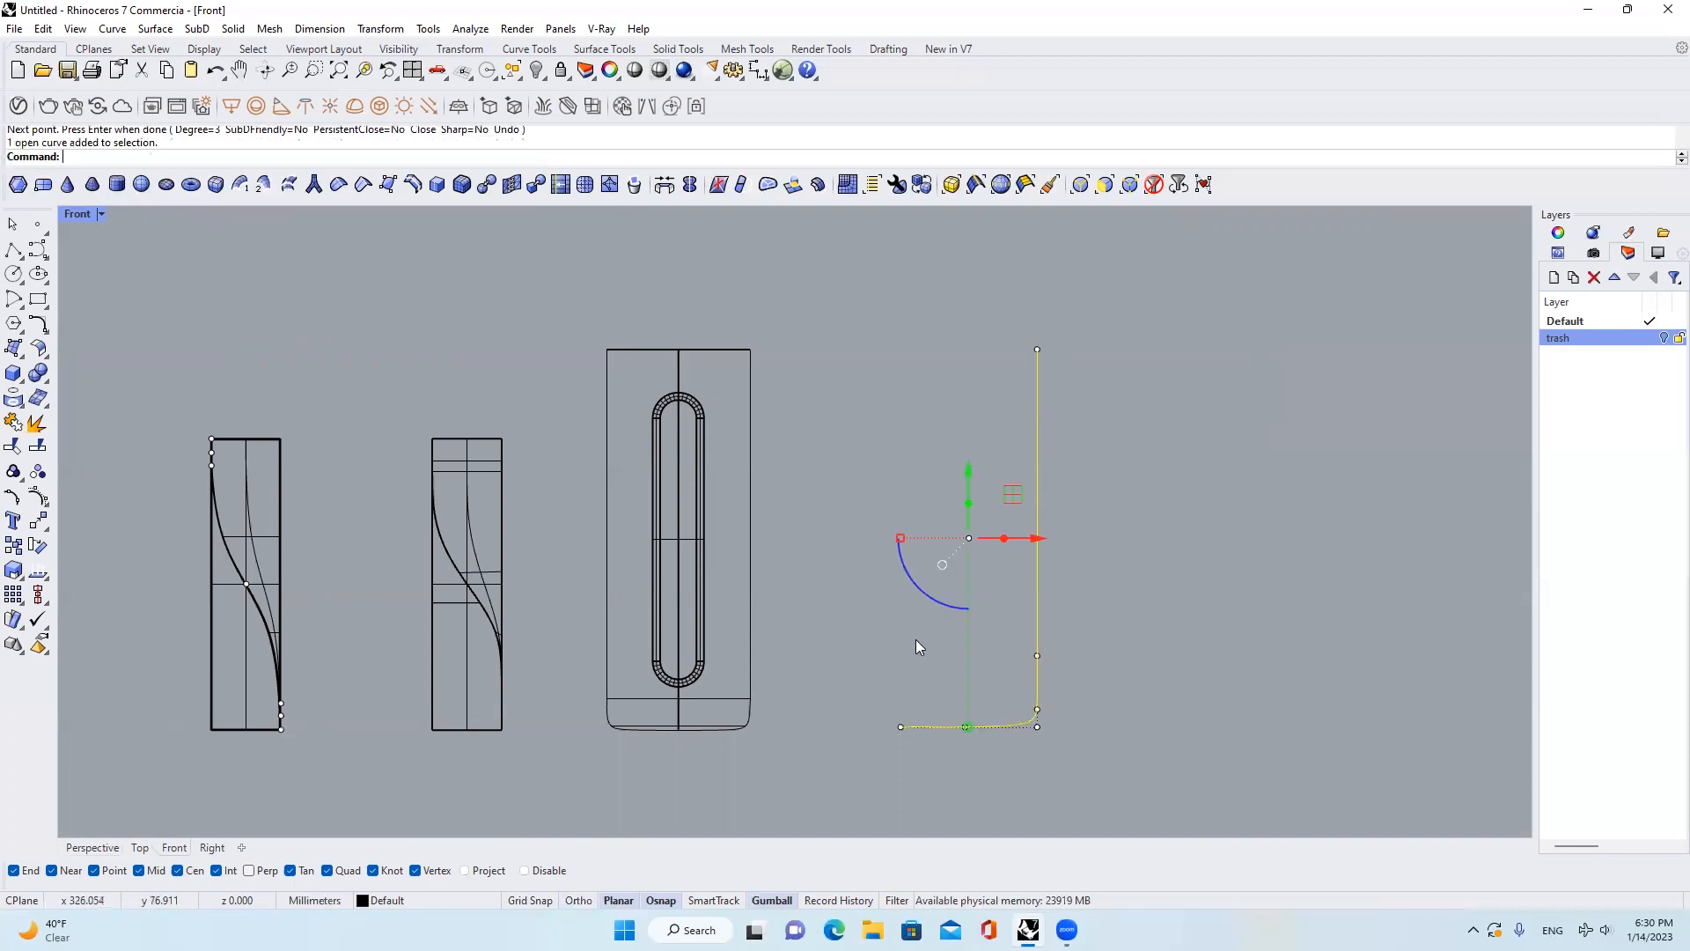
# Shorten the new profile's flat base by moving its inner control points towards the vertical wall
pyautogui.scroll(2, 1039, 704)
pyautogui.scroll(-3, 995, 678)
pyautogui.scroll(1, 958, 646)
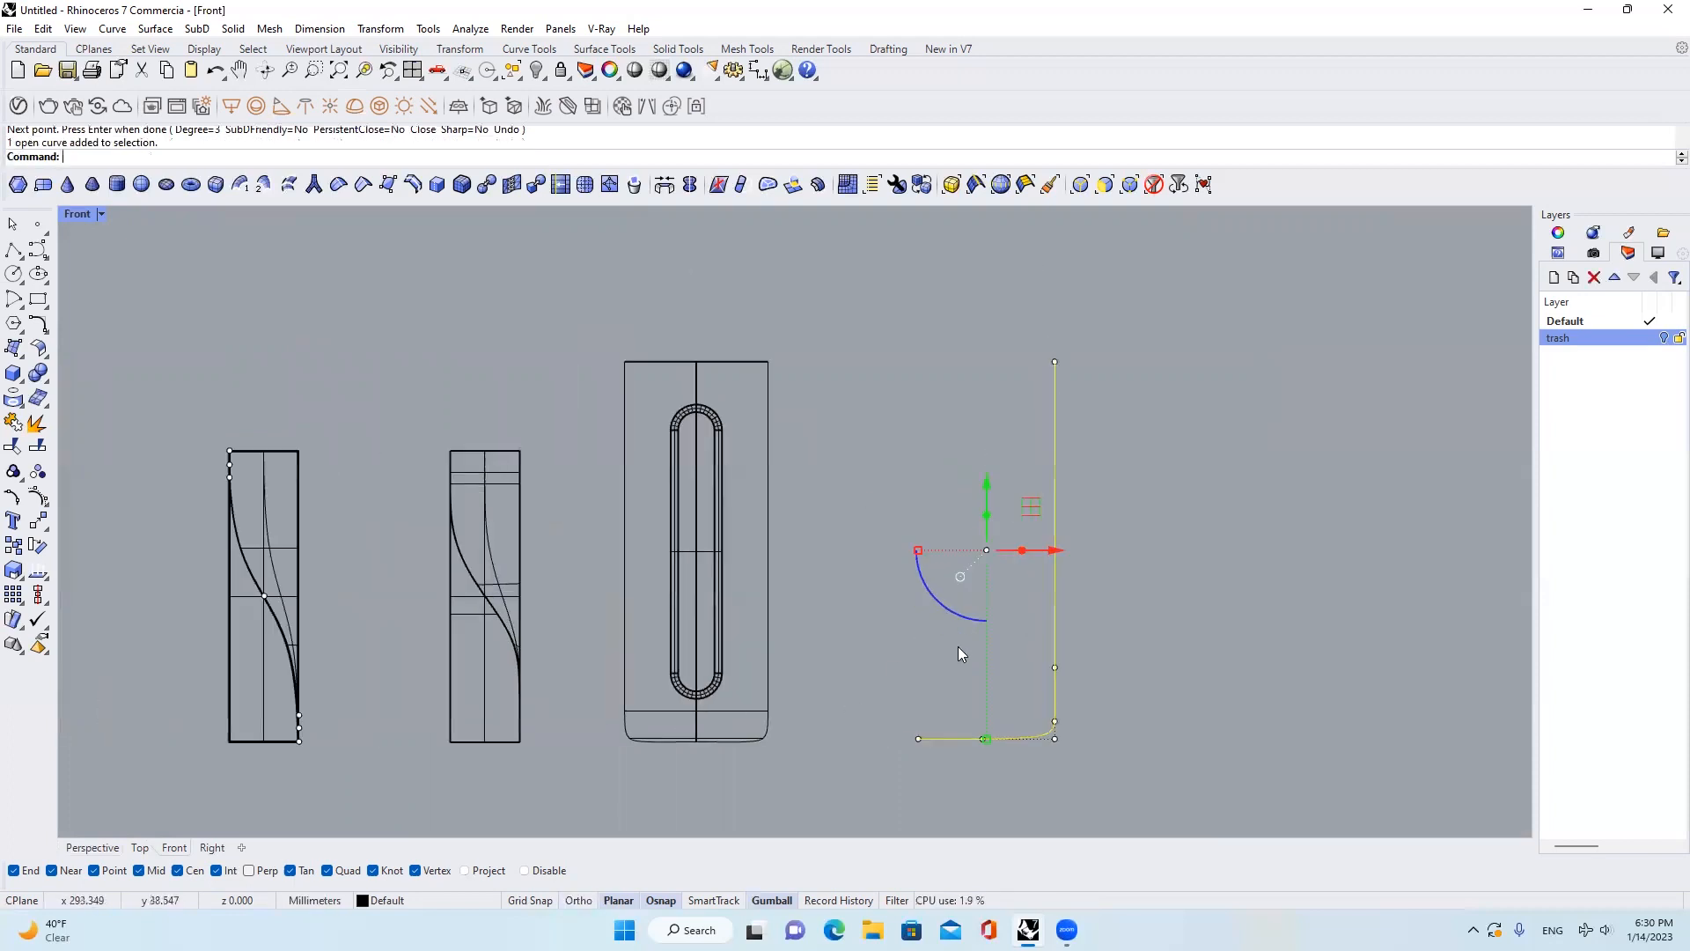
pyautogui.moveTo(894, 704); pyautogui.dragTo(987, 770)
pyautogui.scroll(4, 1019, 748)
pyautogui.moveTo(868, 734); pyautogui.dragTo(955, 763)
pyautogui.press('Escape')
pyautogui.press('Escape')
pyautogui.click(971, 733)
pyautogui.press('F10')
pyautogui.moveTo(986, 734); pyautogui.dragTo(1052, 741)
pyautogui.scroll(-2, 1020, 739)
pyautogui.press('Escape')
pyautogui.click(990, 734)
pyautogui.click(982, 734)
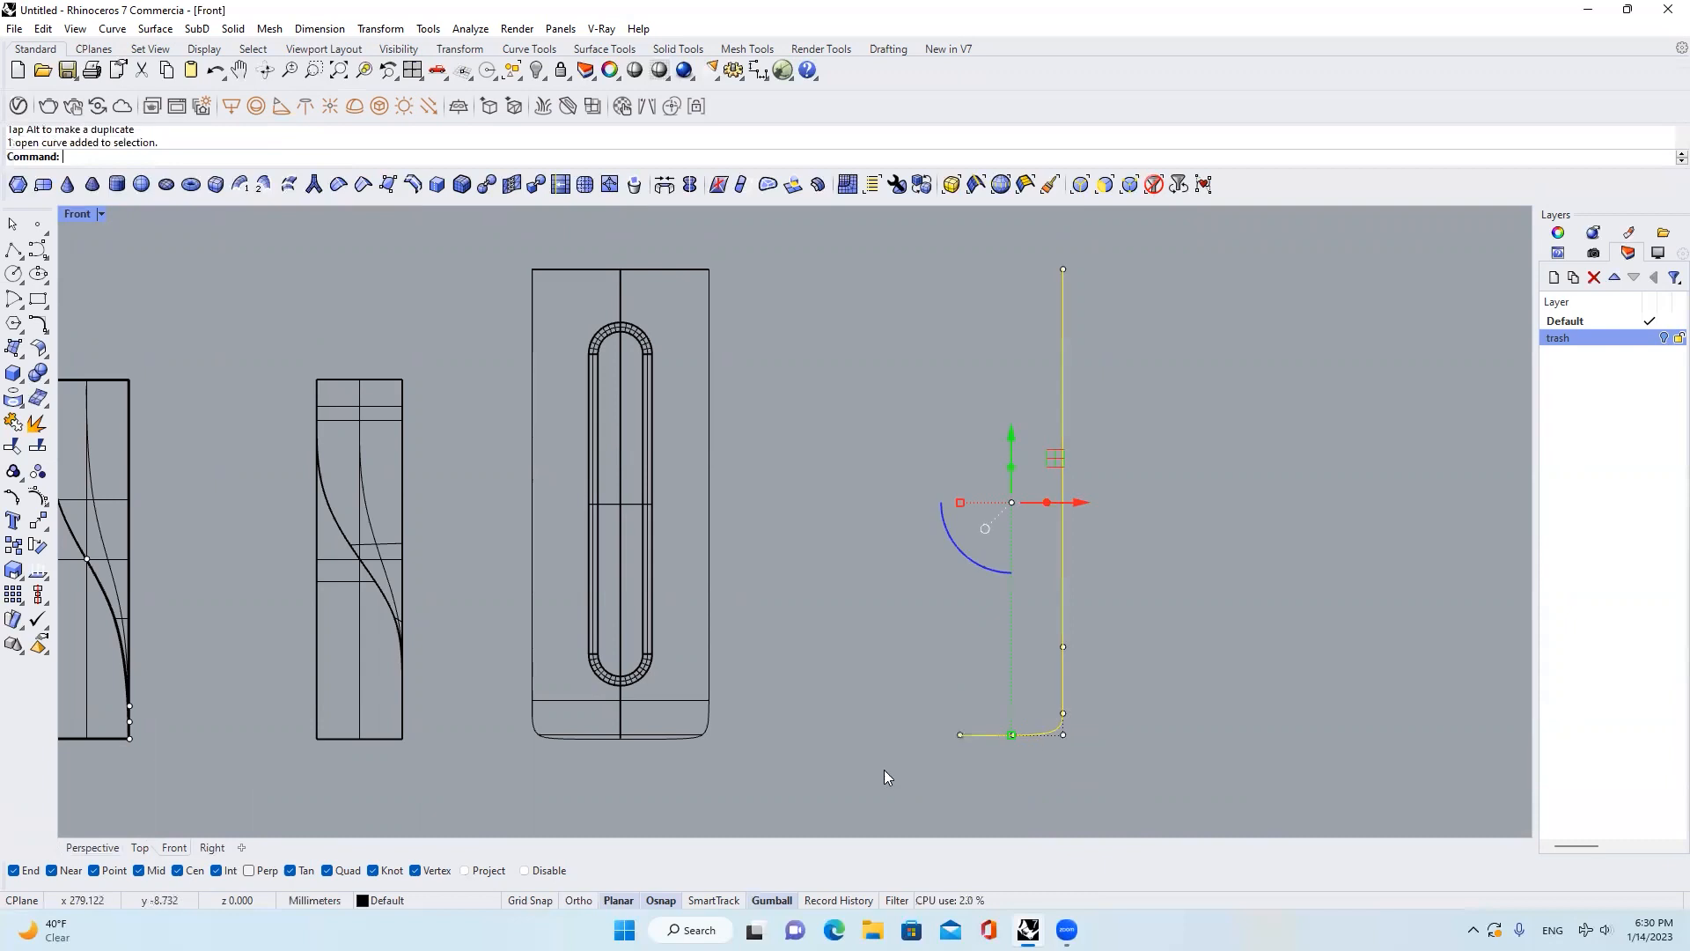
# Revolve the profile curve a full 360 degrees around a vertical axis through the inner end of its base
pyautogui.press('Escape')
pyautogui.write('volve')
pyautogui.press('Return')
pyautogui.click(1064, 699)
pyautogui.press('Return')
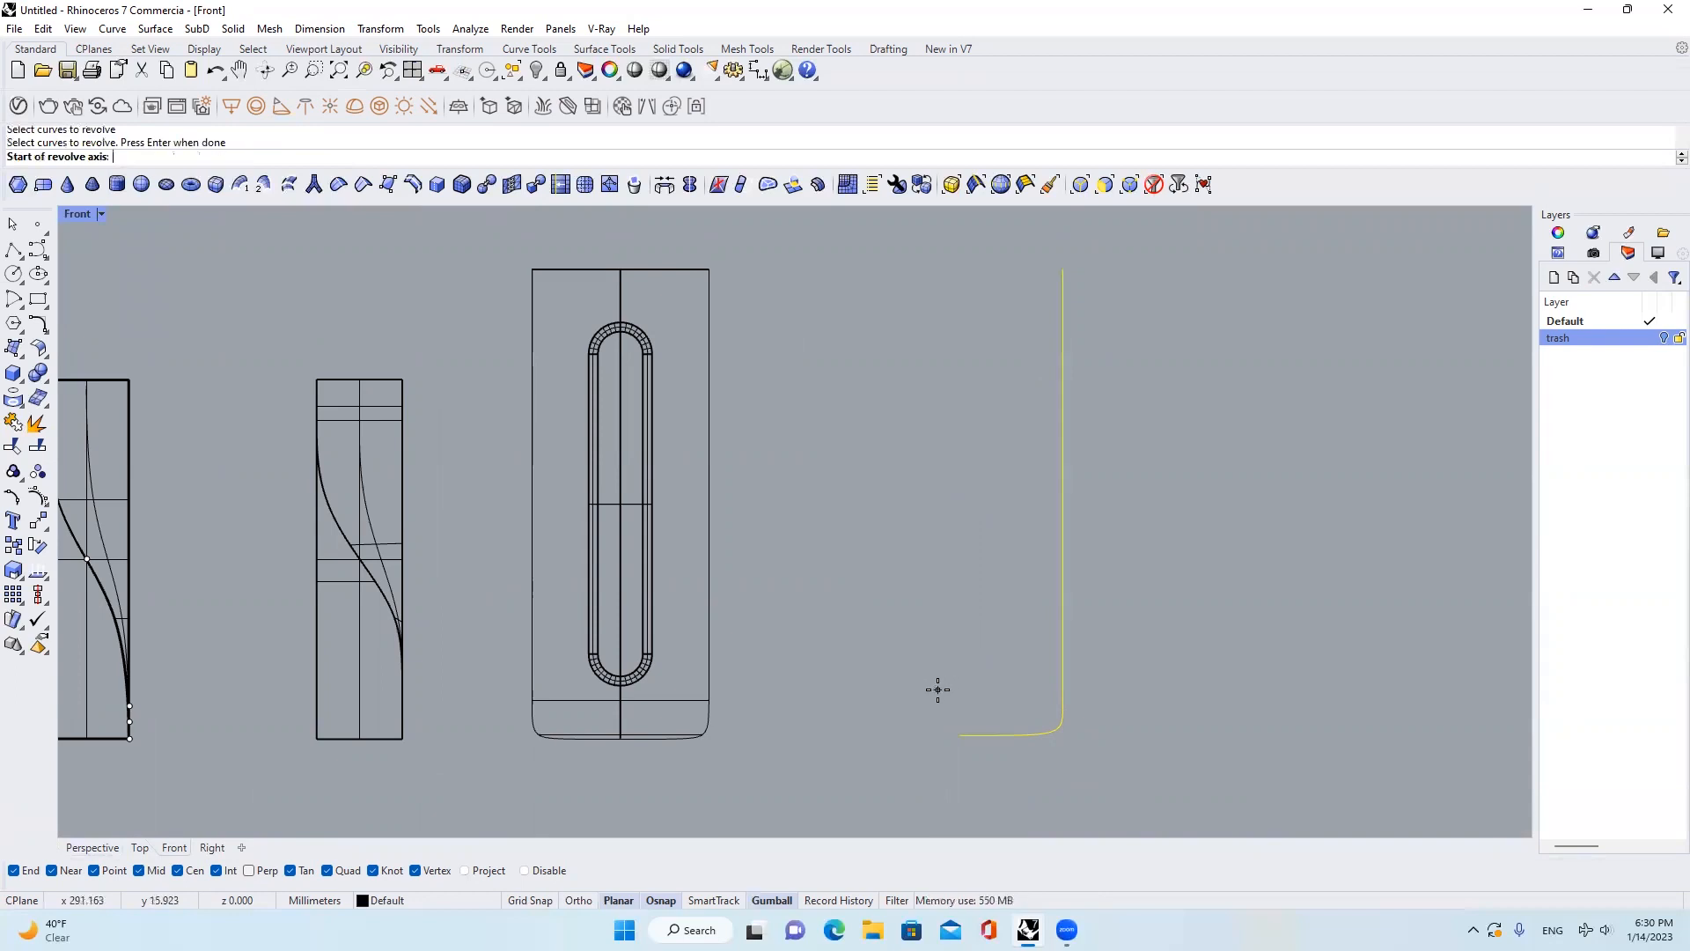
pyautogui.click(961, 734)
pyautogui.scroll(-2, 959, 737)
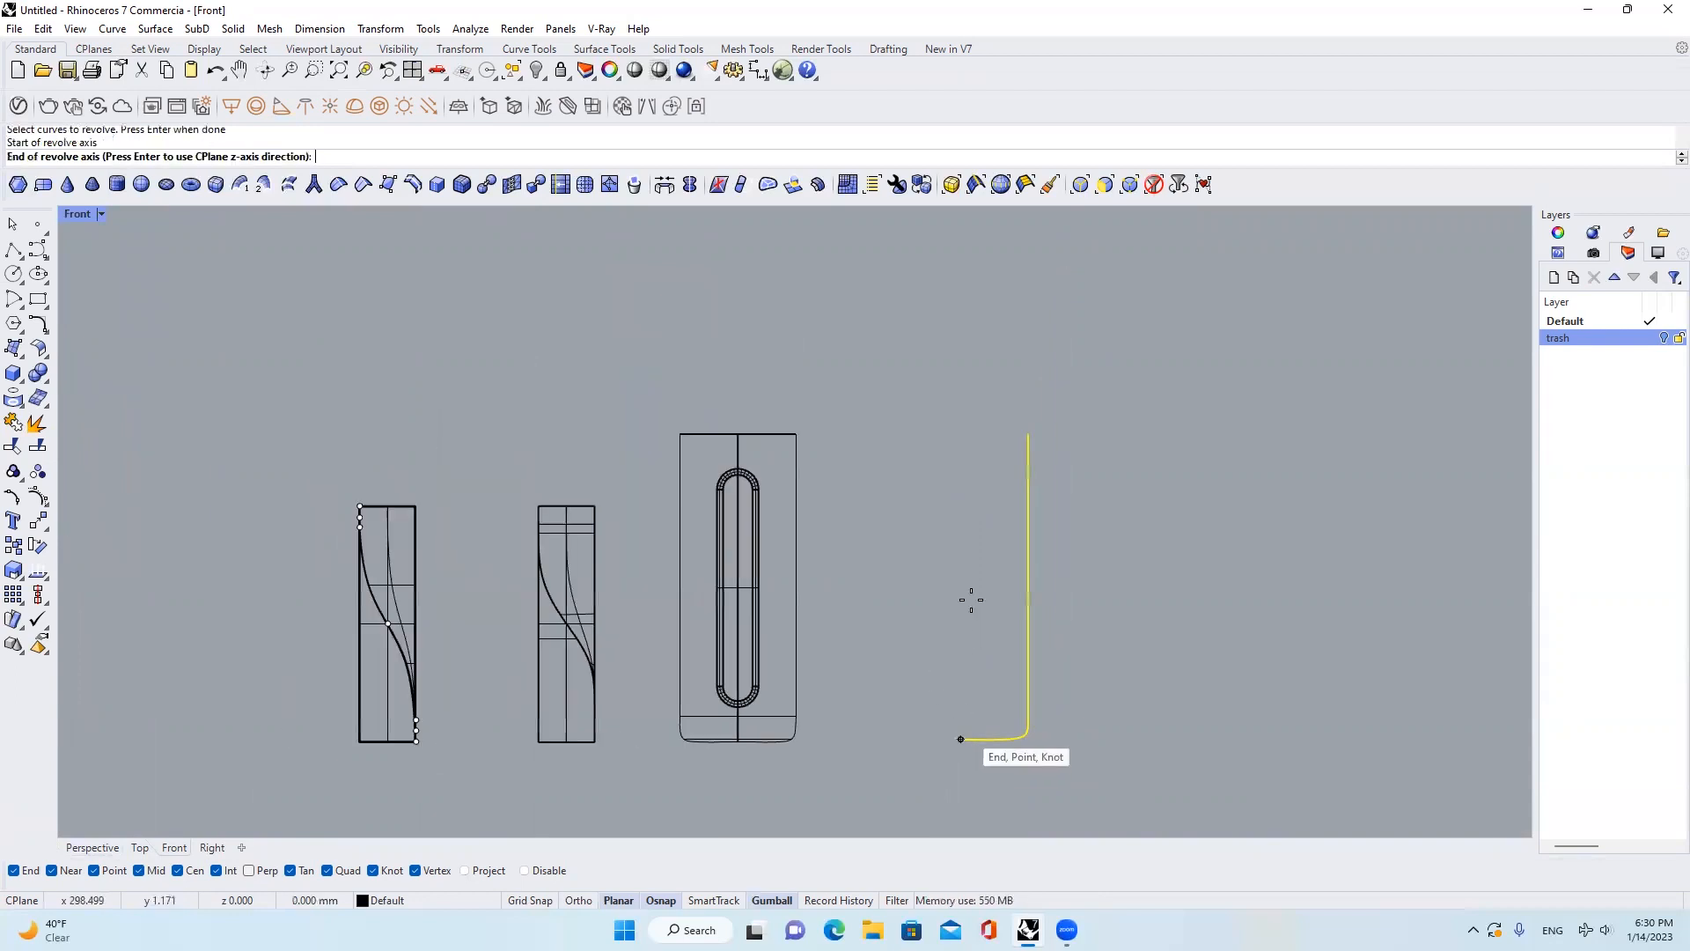
pyautogui.click(961, 410)
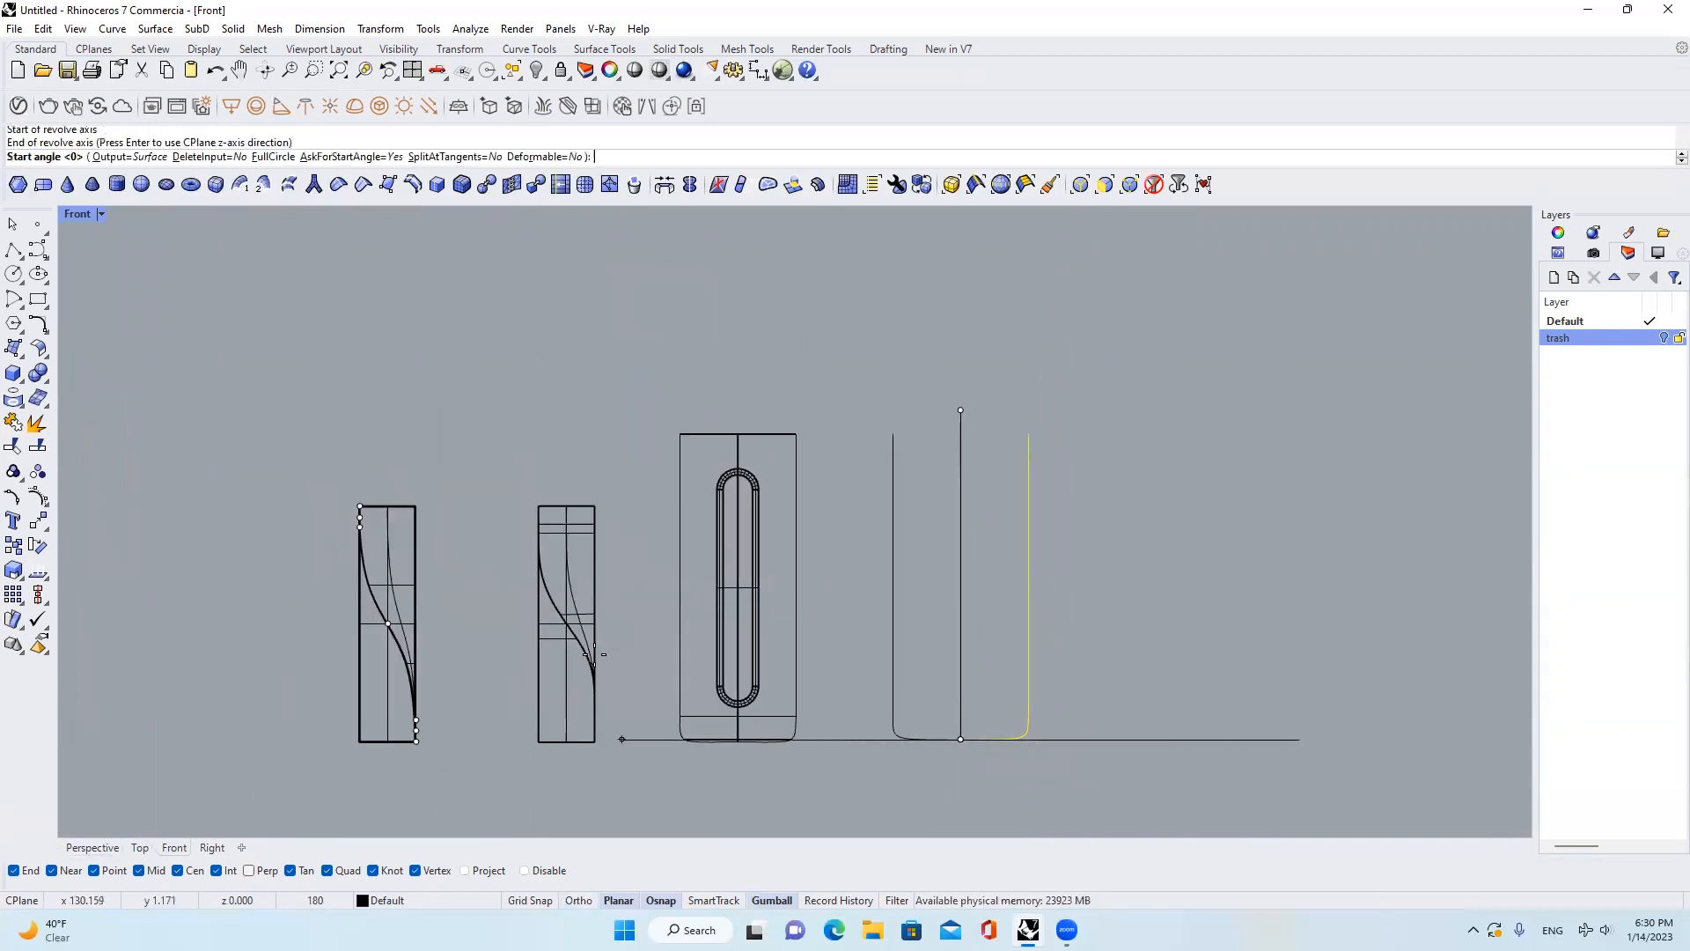
pyautogui.click(91, 847)
pyautogui.scroll(-2, 962, 691)
pyautogui.scroll(2, 1132, 683)
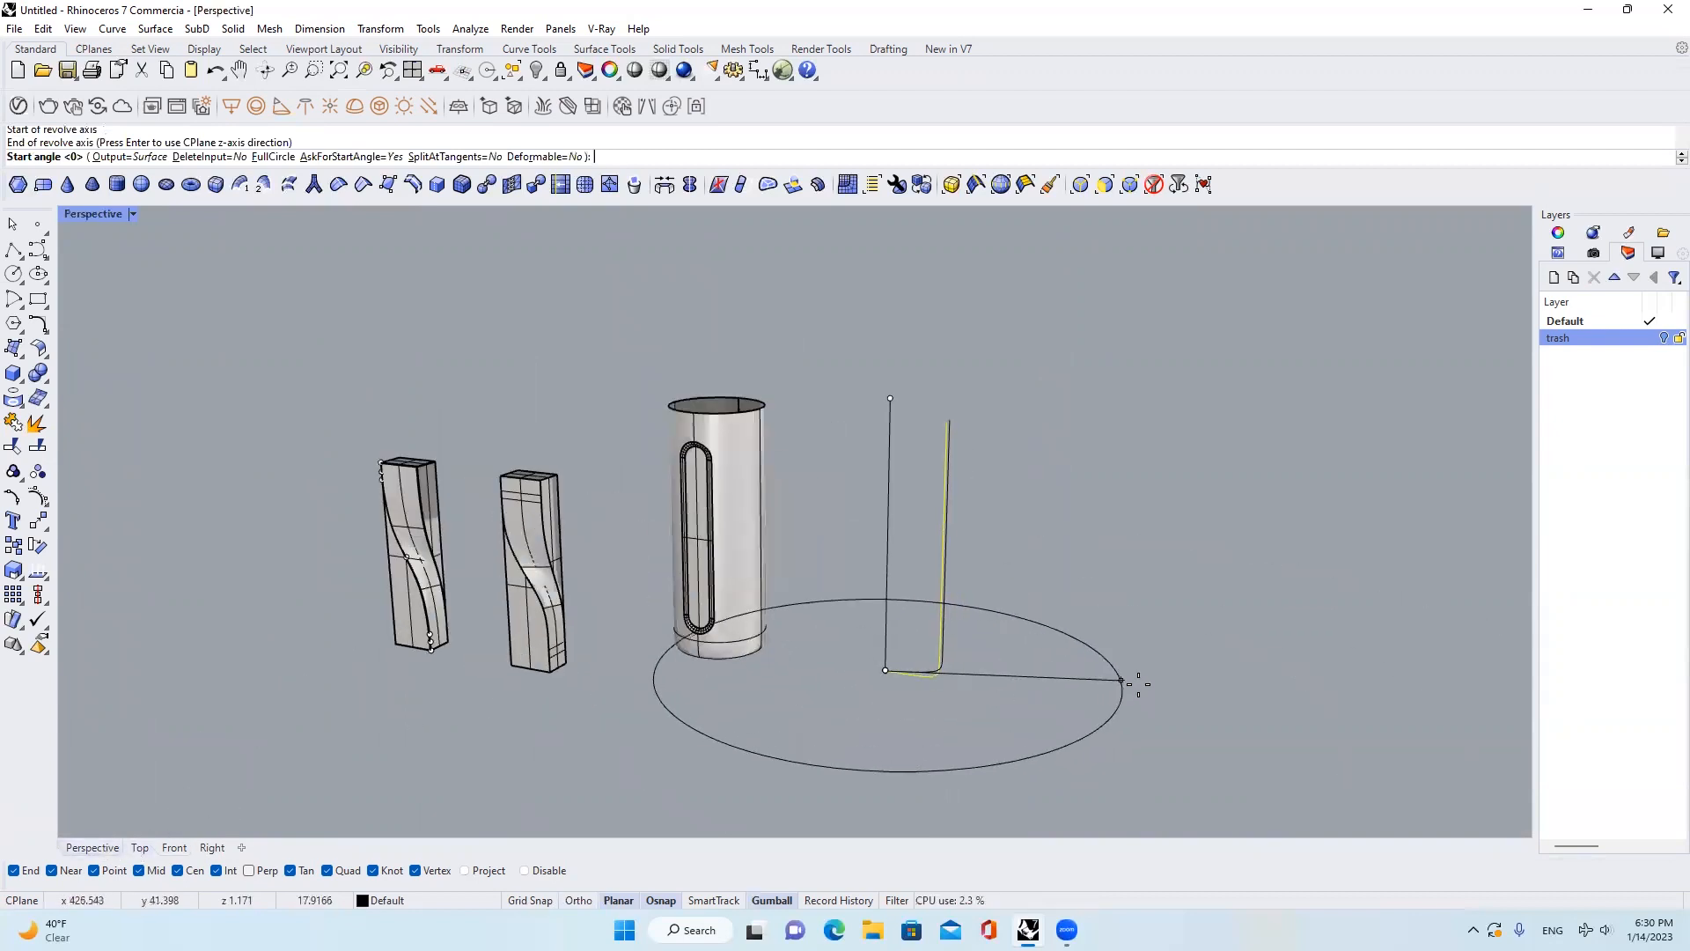
pyautogui.click(1120, 715)
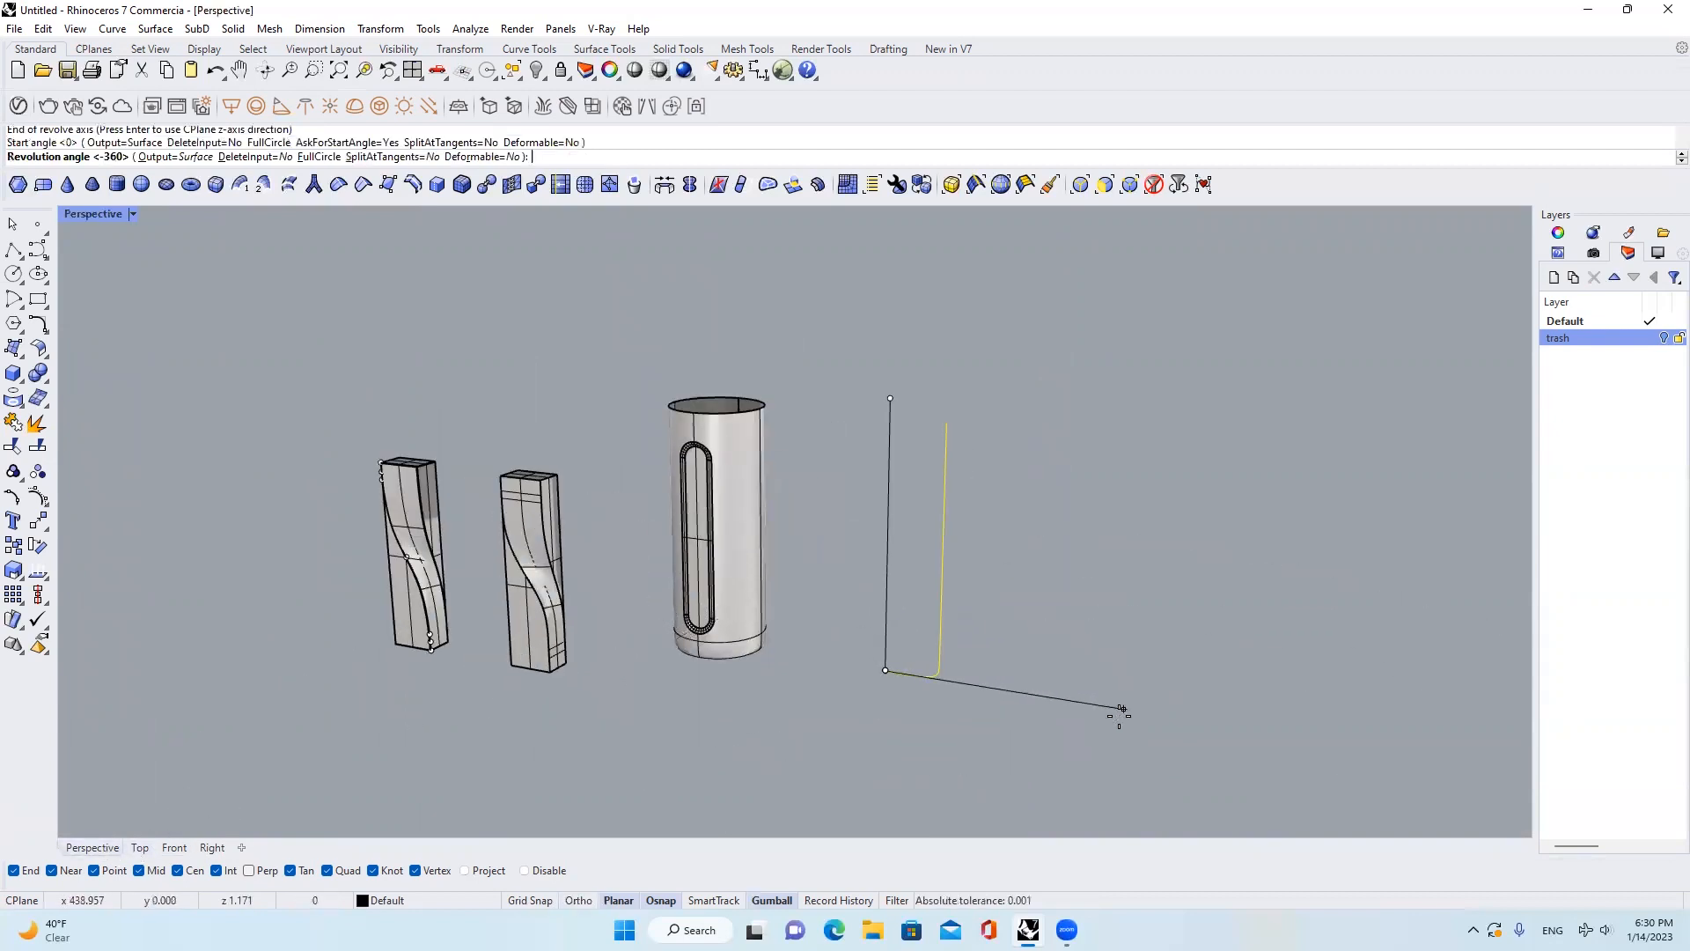
pyautogui.press('shift')
pyautogui.click(1126, 741)
pyautogui.scroll(2, 978, 505)
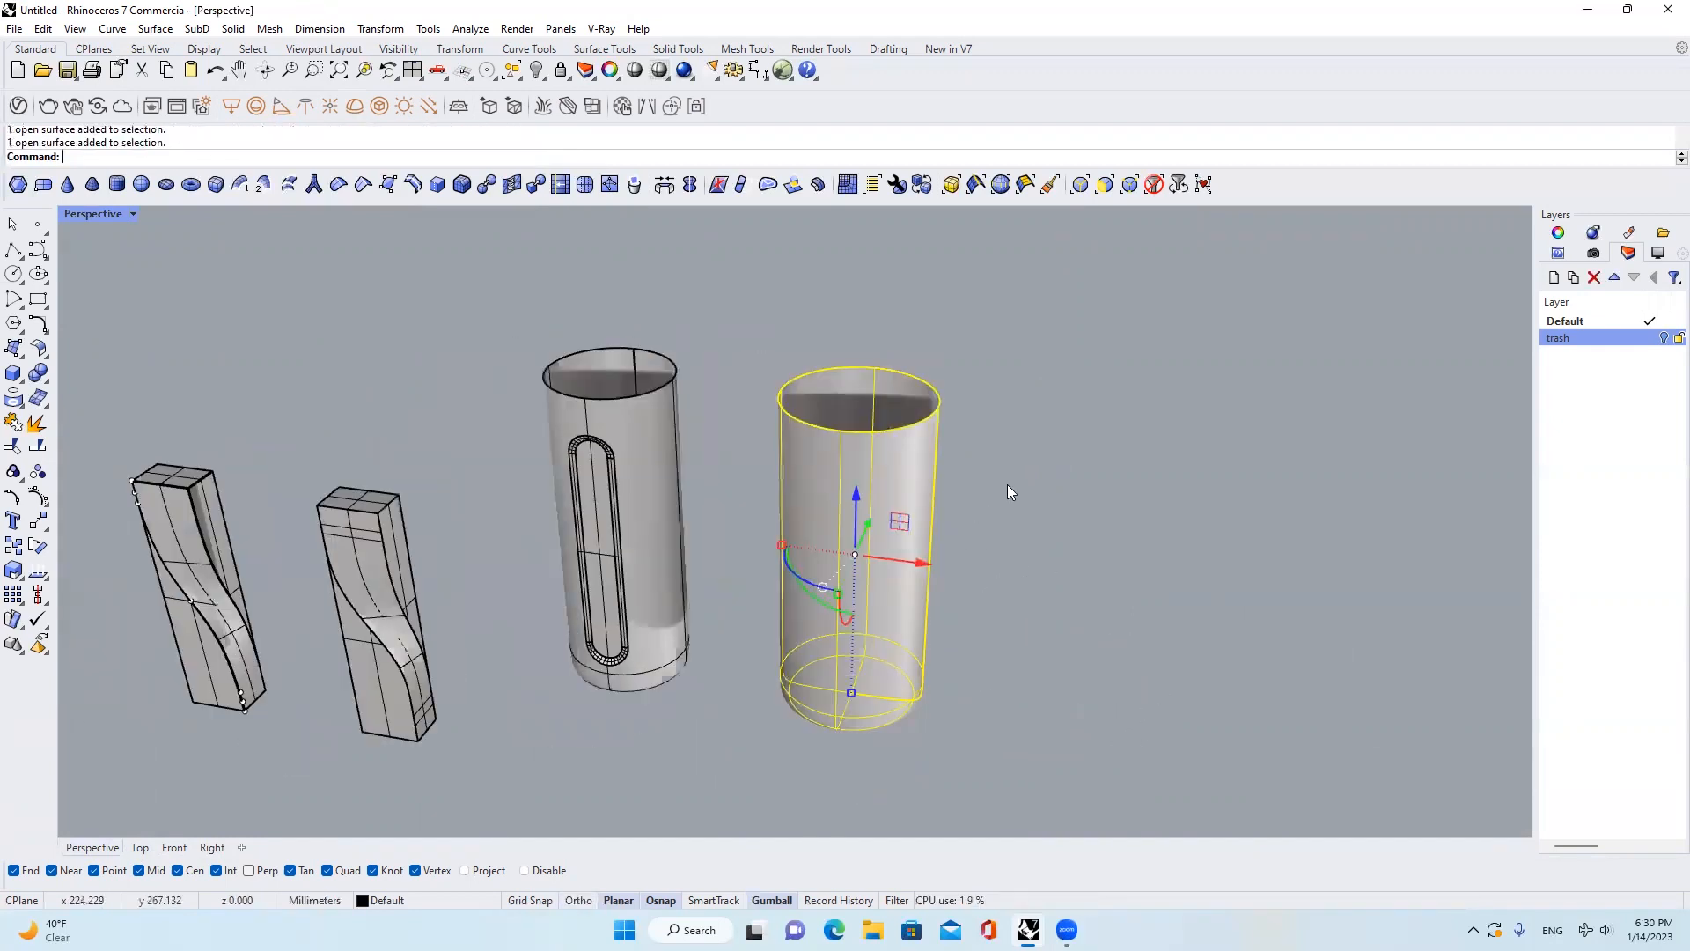
pyautogui.click(947, 491)
pyautogui.moveTo(947, 491); pyautogui.dragTo(922, 479, button='right')
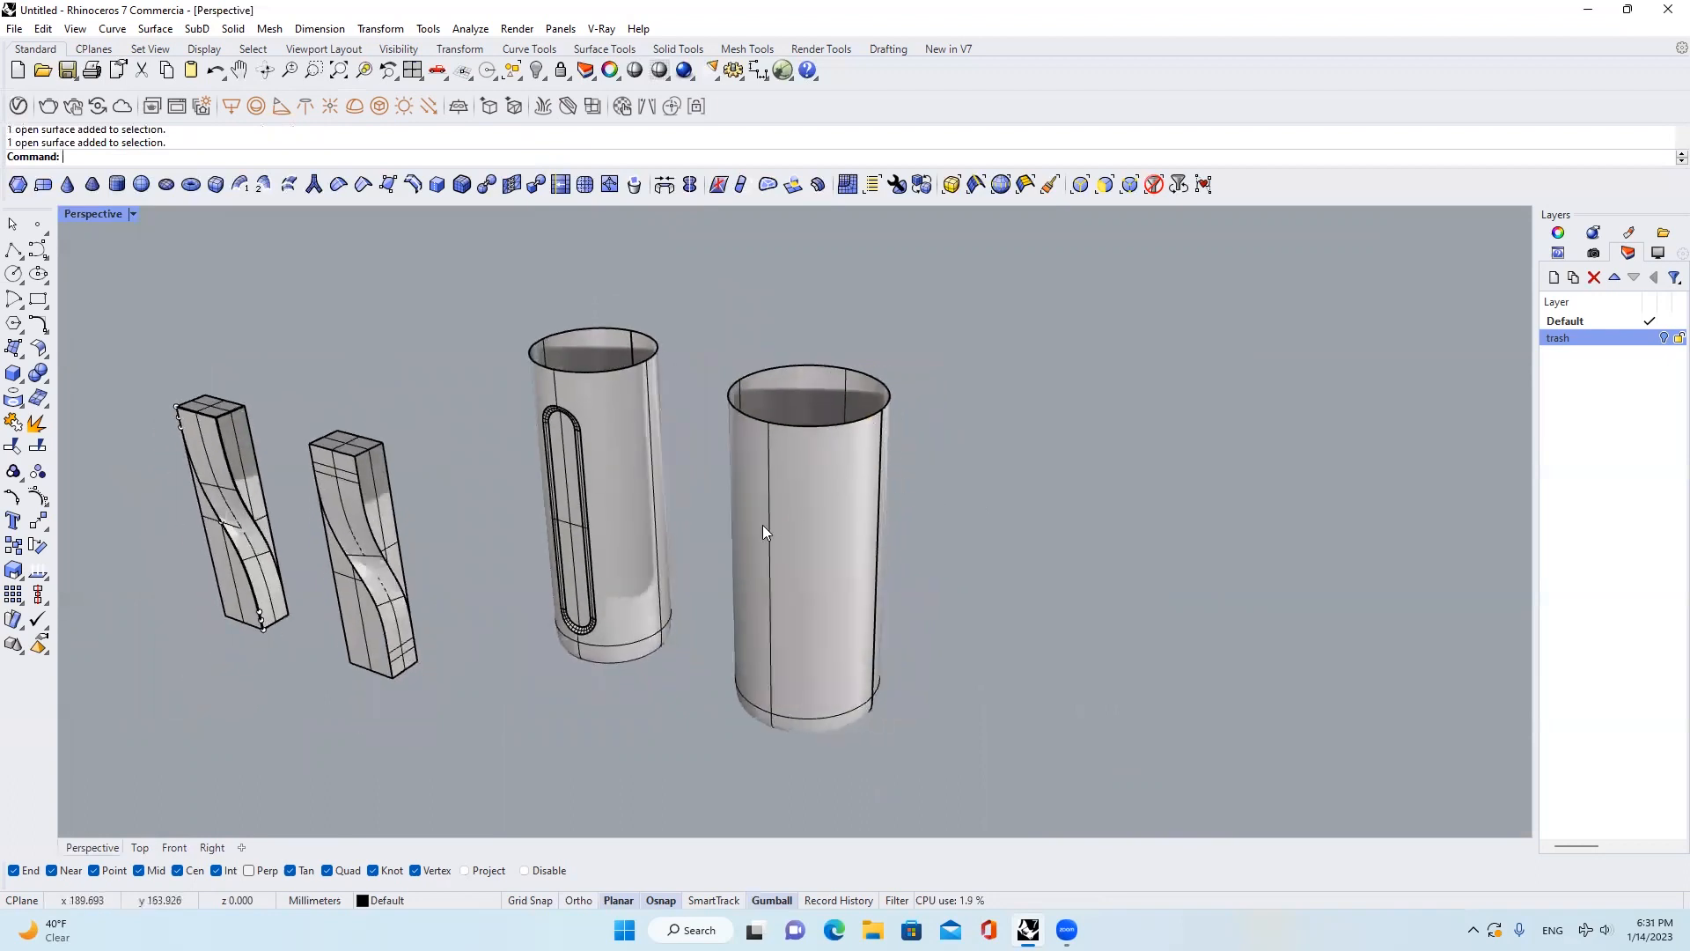
# Place a point object in the Front view on the upper part of the new cylinder, beside its centre line, and adjust it horizontally
pyautogui.scroll(2, 769, 431)
pyautogui.click(174, 848)
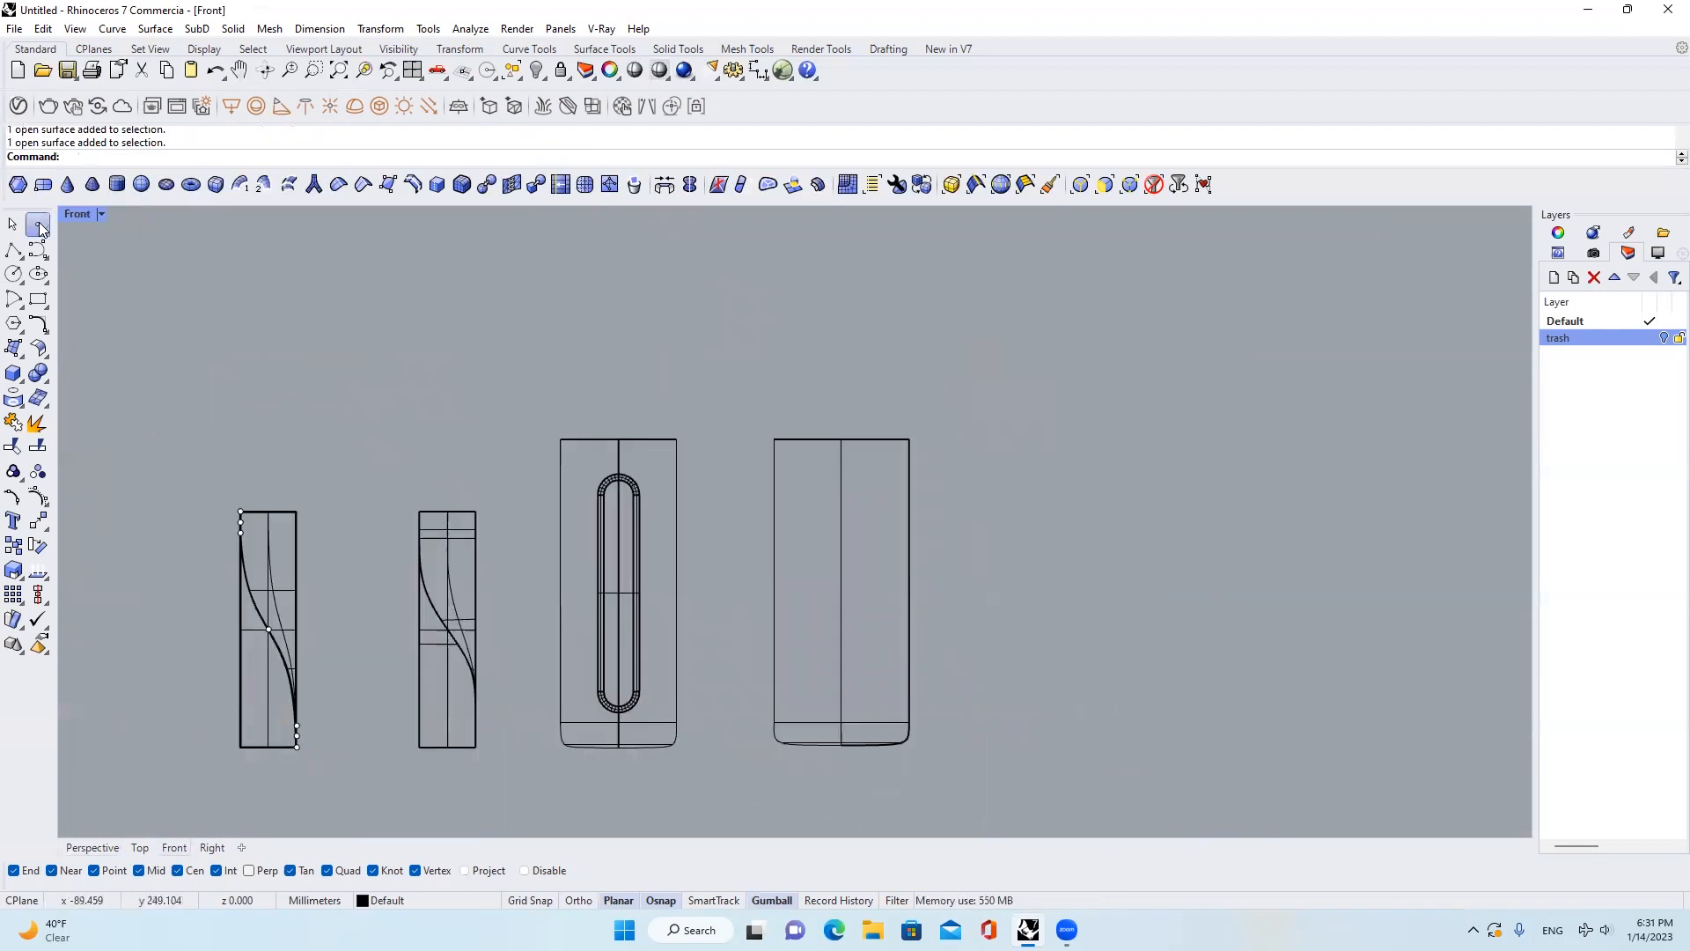
pyautogui.click(37, 226)
pyautogui.scroll(2, 973, 544)
pyautogui.click(738, 464)
pyautogui.scroll(3, 748, 453)
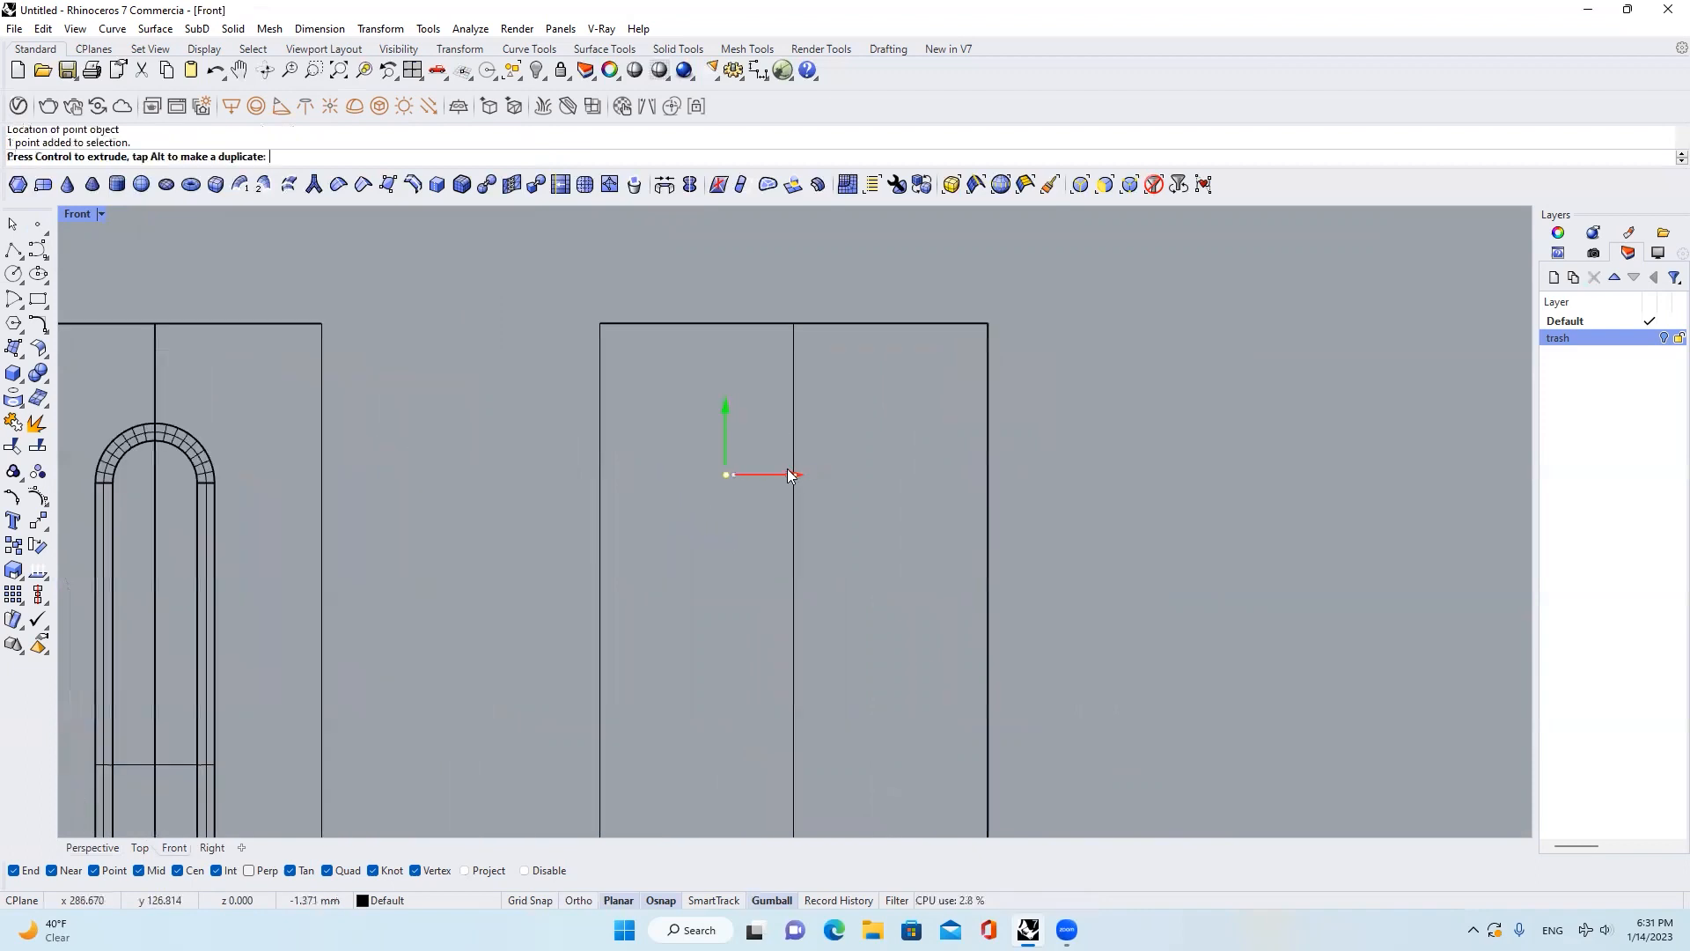
pyautogui.scroll(-4, 792, 476)
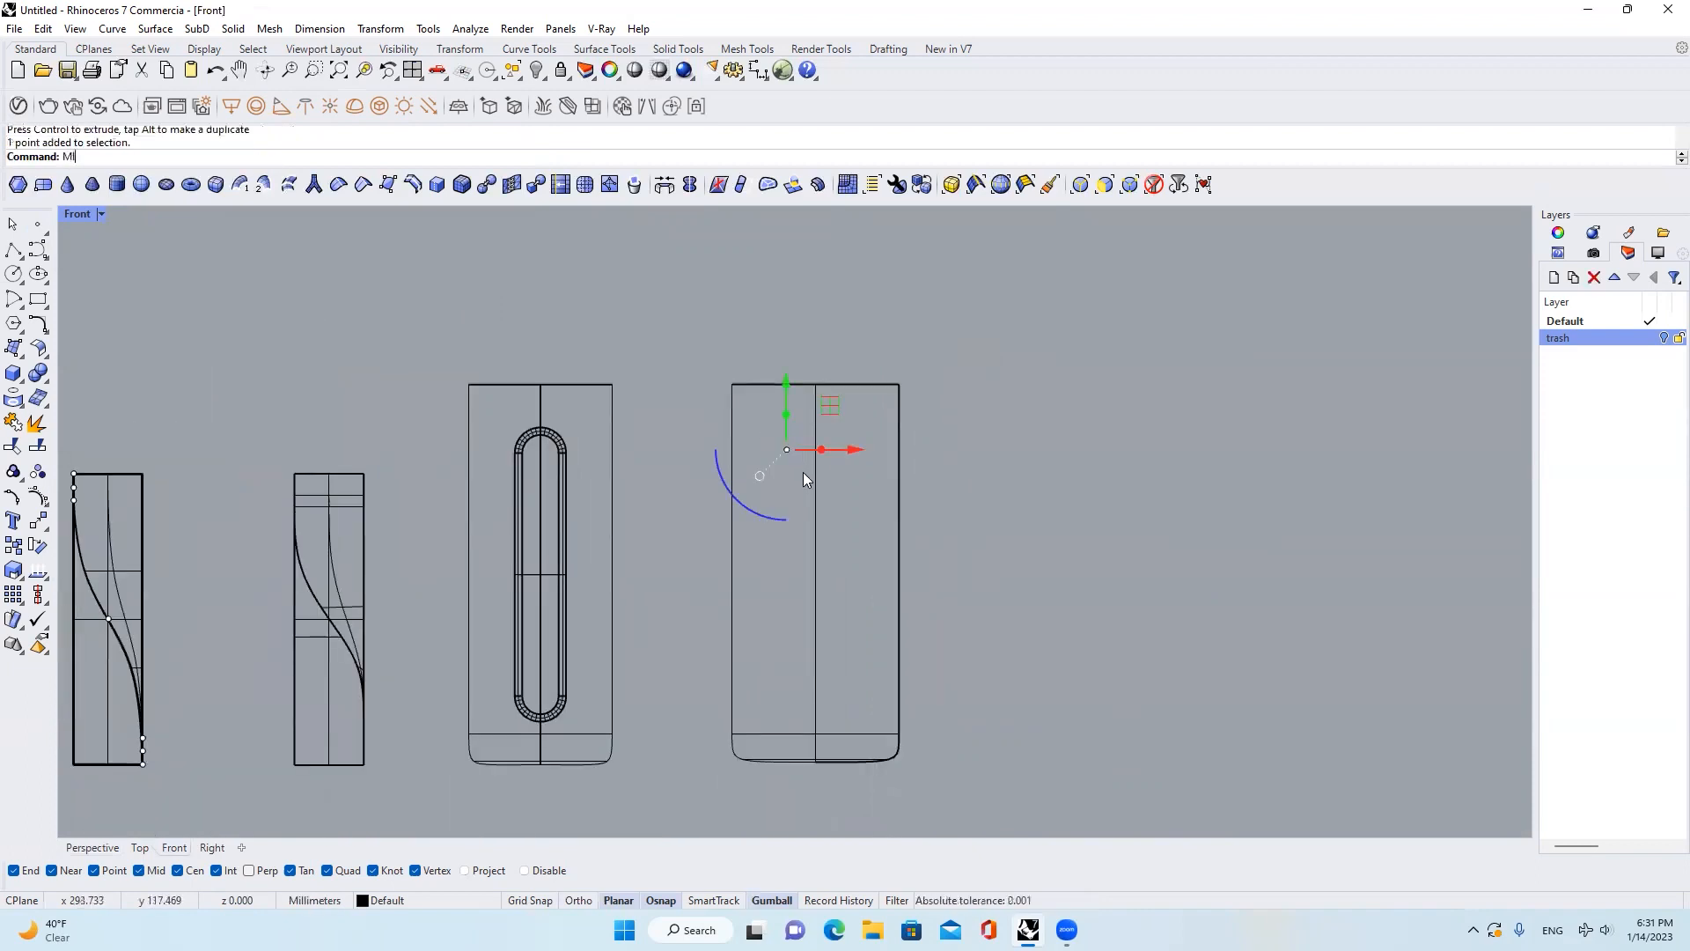
# Mirror a copy of the point across the new cylinder's vertical centre line
pyautogui.write('mi')
pyautogui.press('Return')
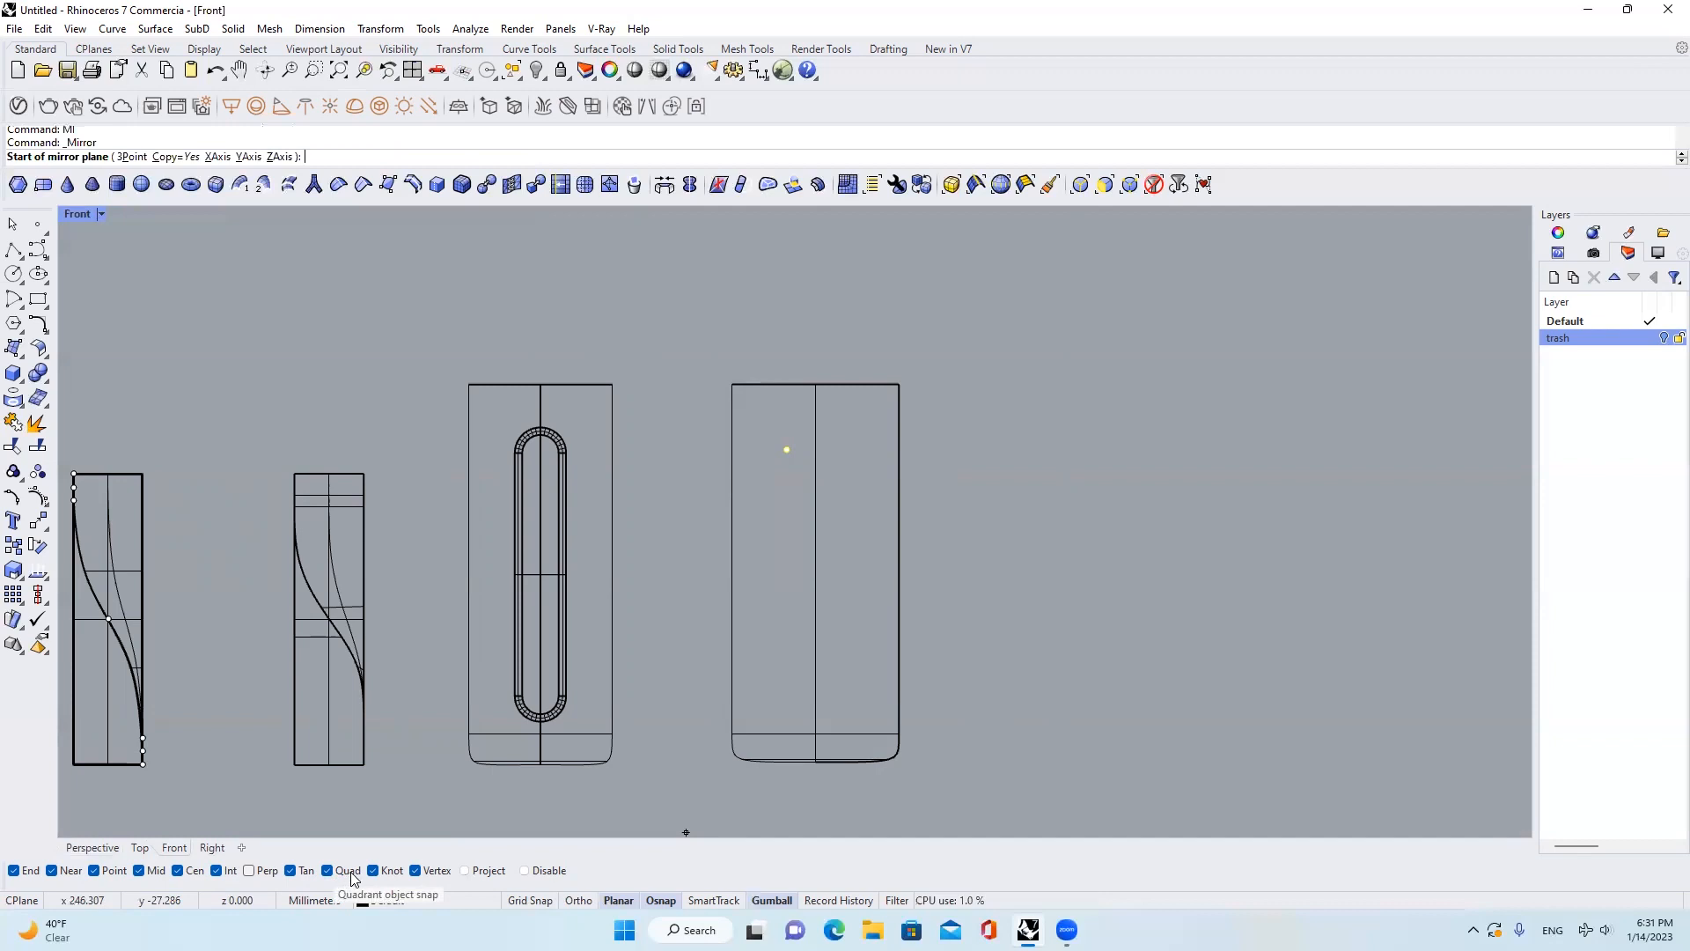
pyautogui.click(815, 382)
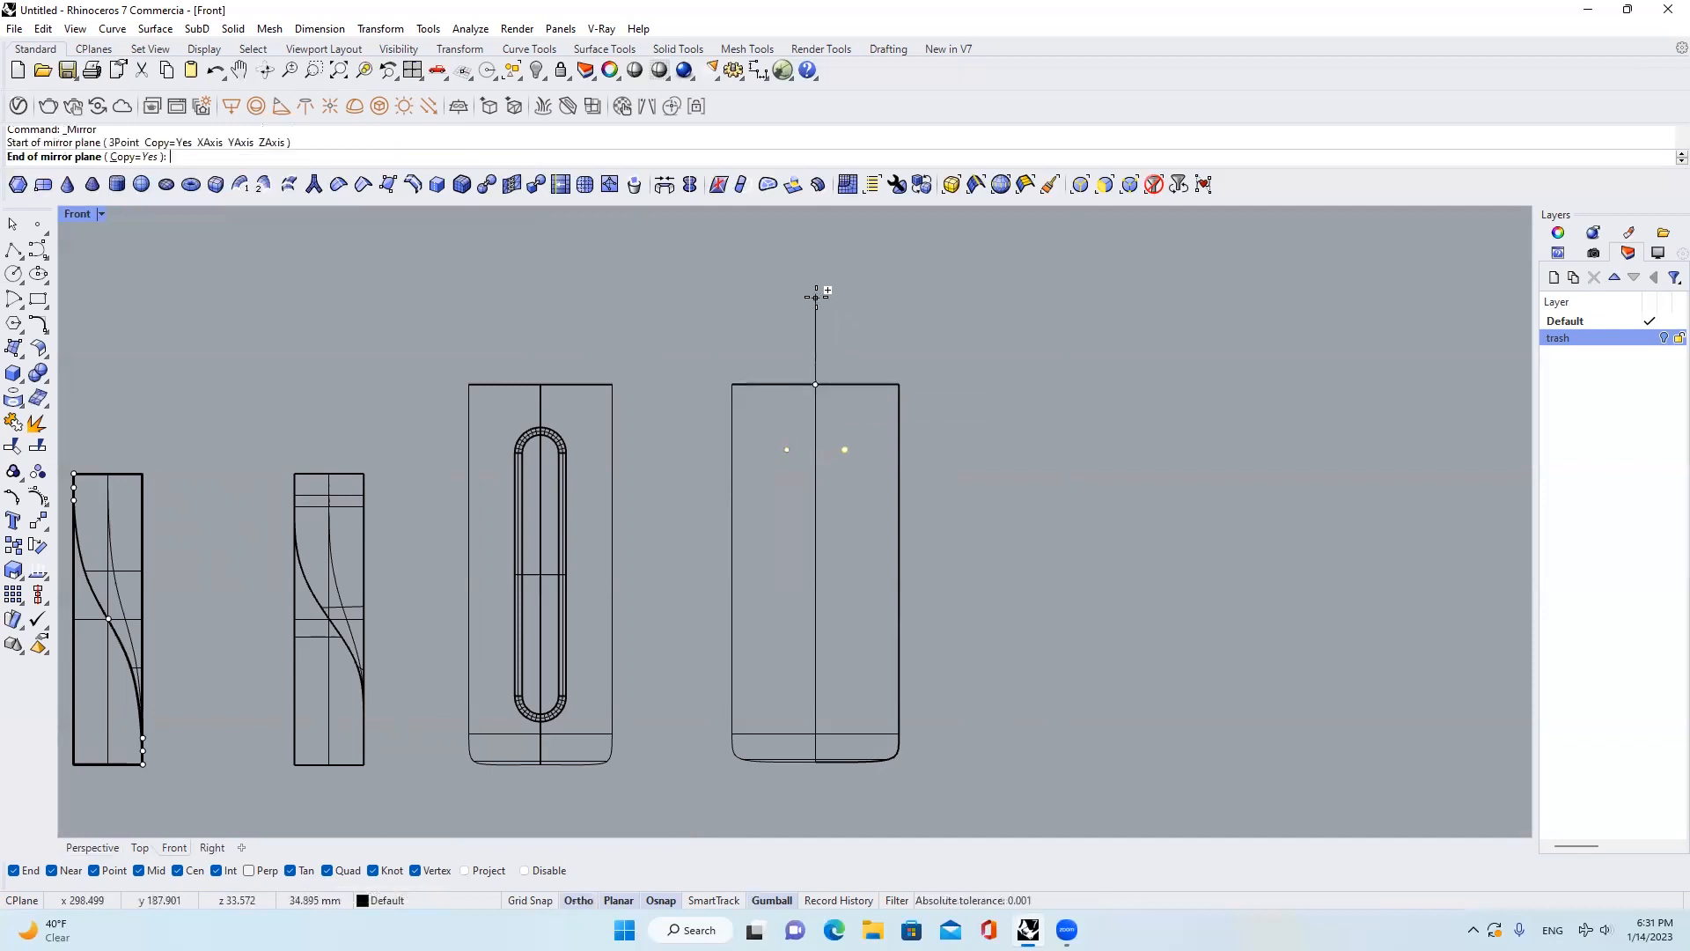
pyautogui.click(816, 297)
# Move both mirrored points slightly up towards the new cylinder's top edge
pyautogui.moveTo(854, 478); pyautogui.dragTo(852, 477)
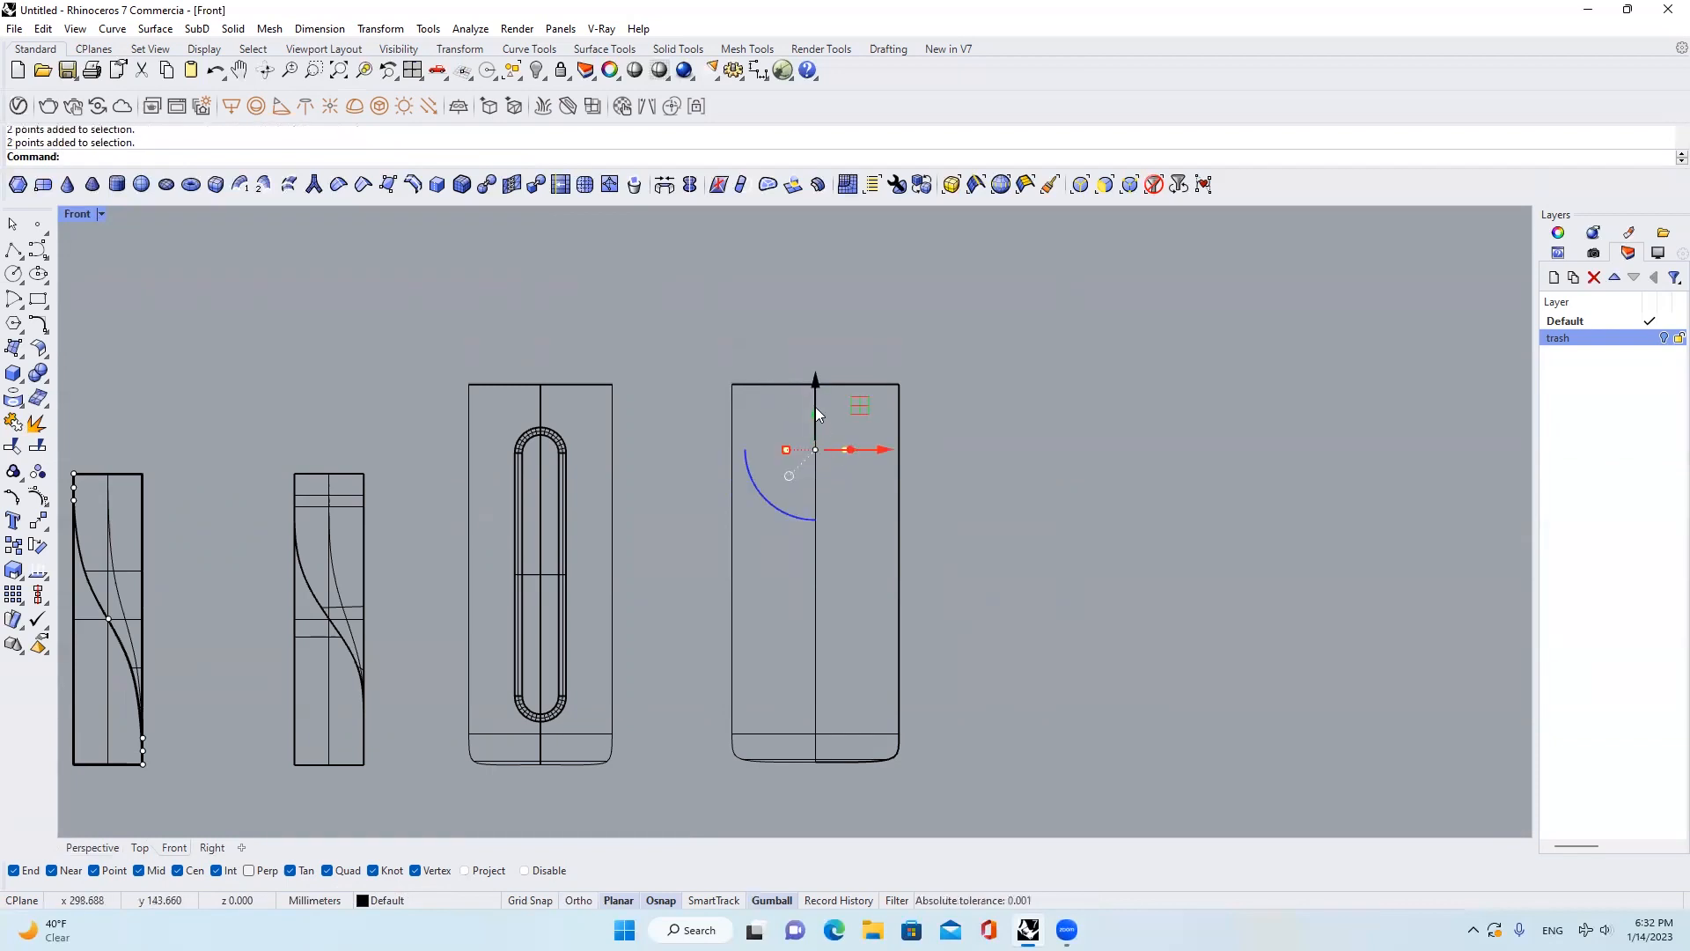
pyautogui.moveTo(814, 391); pyautogui.dragTo(863, 479)
pyautogui.click(814, 416)
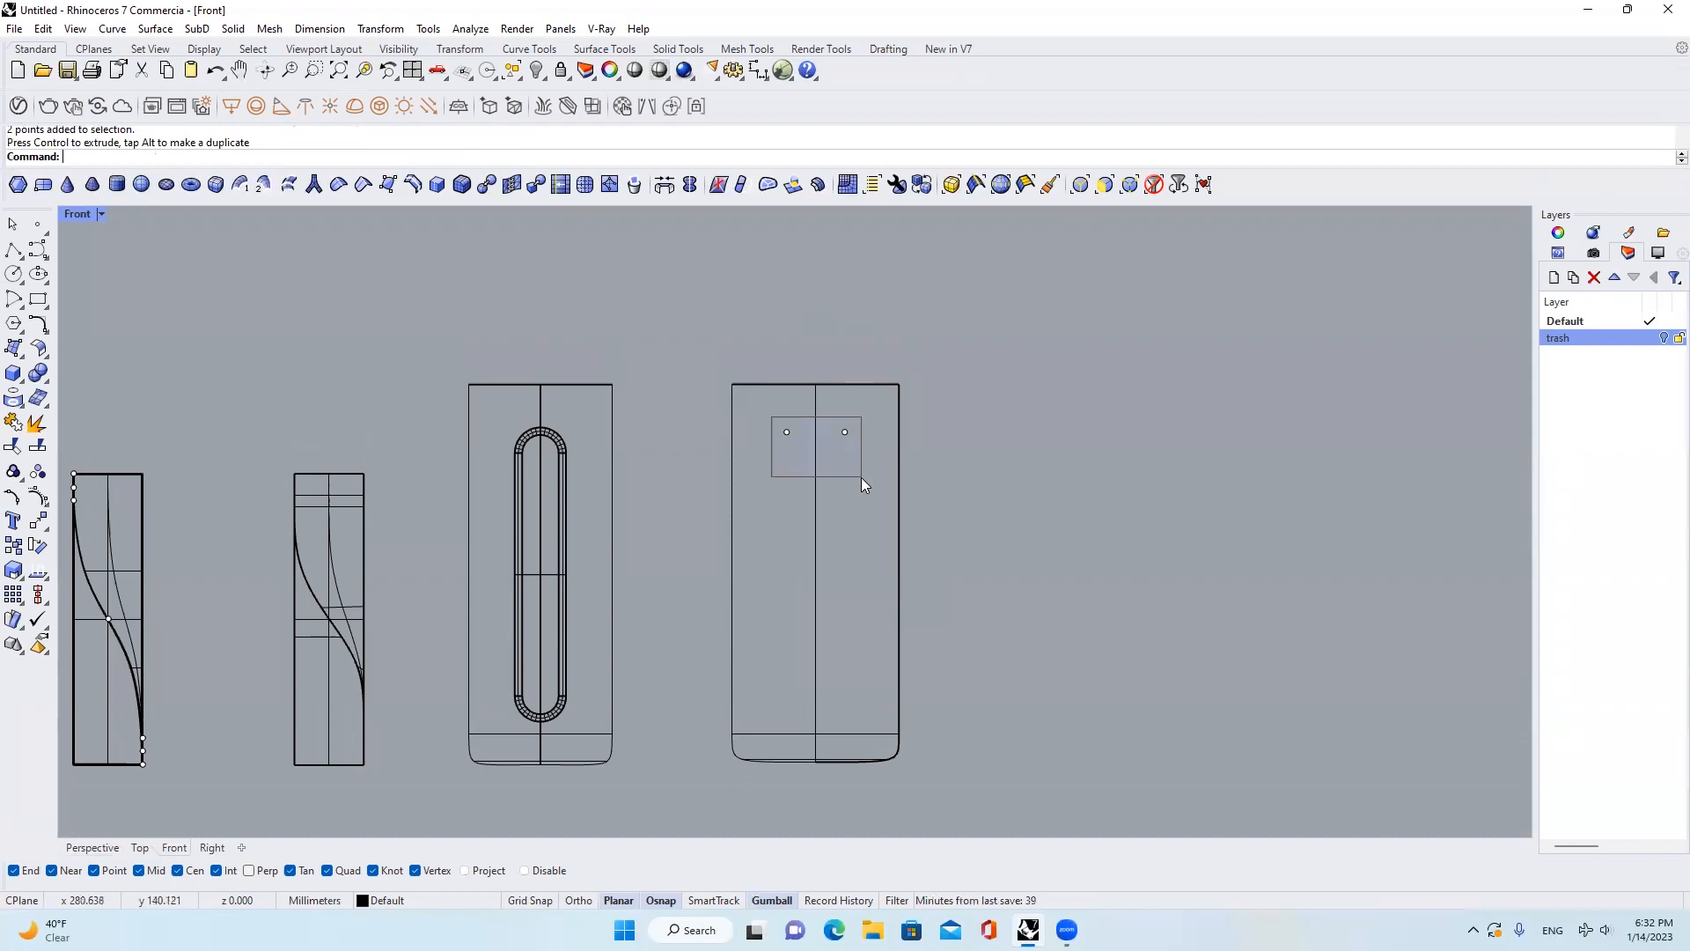
pyautogui.hotkey('ctrl', 'z')
# Draw a rounded three-point rectangle down from the two points, about 116 mm tall, with arc corners forming fully round slot ends
pyautogui.write('EC')
pyautogui.press('Return')
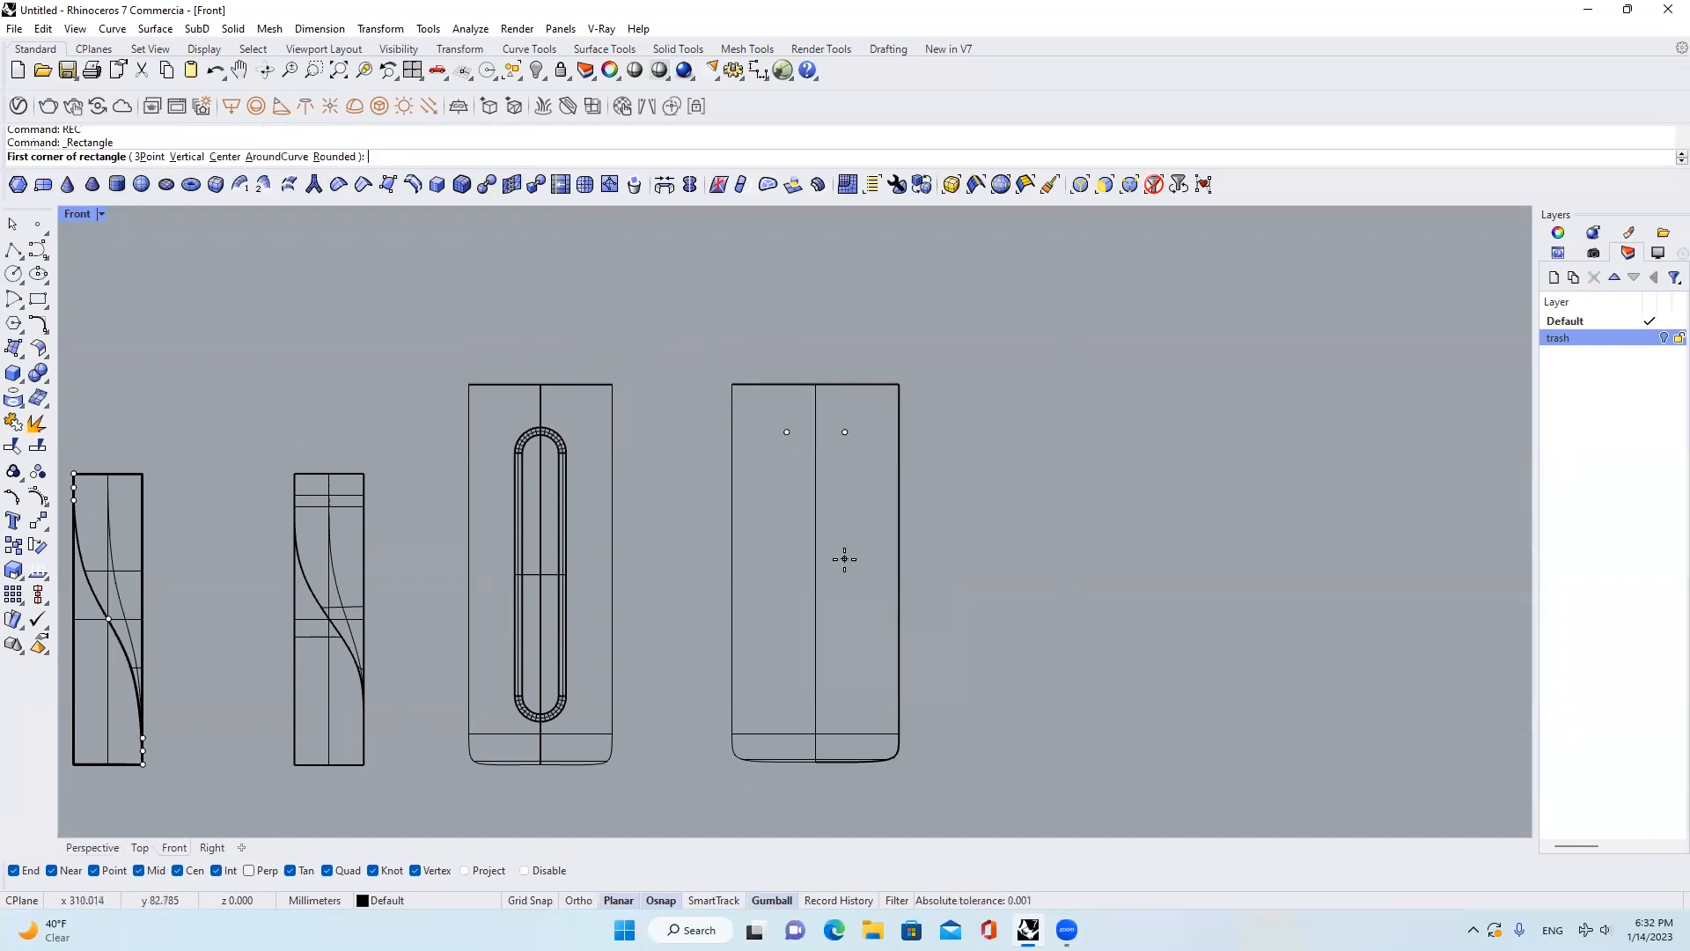
pyautogui.click(151, 157)
pyautogui.click(102, 156)
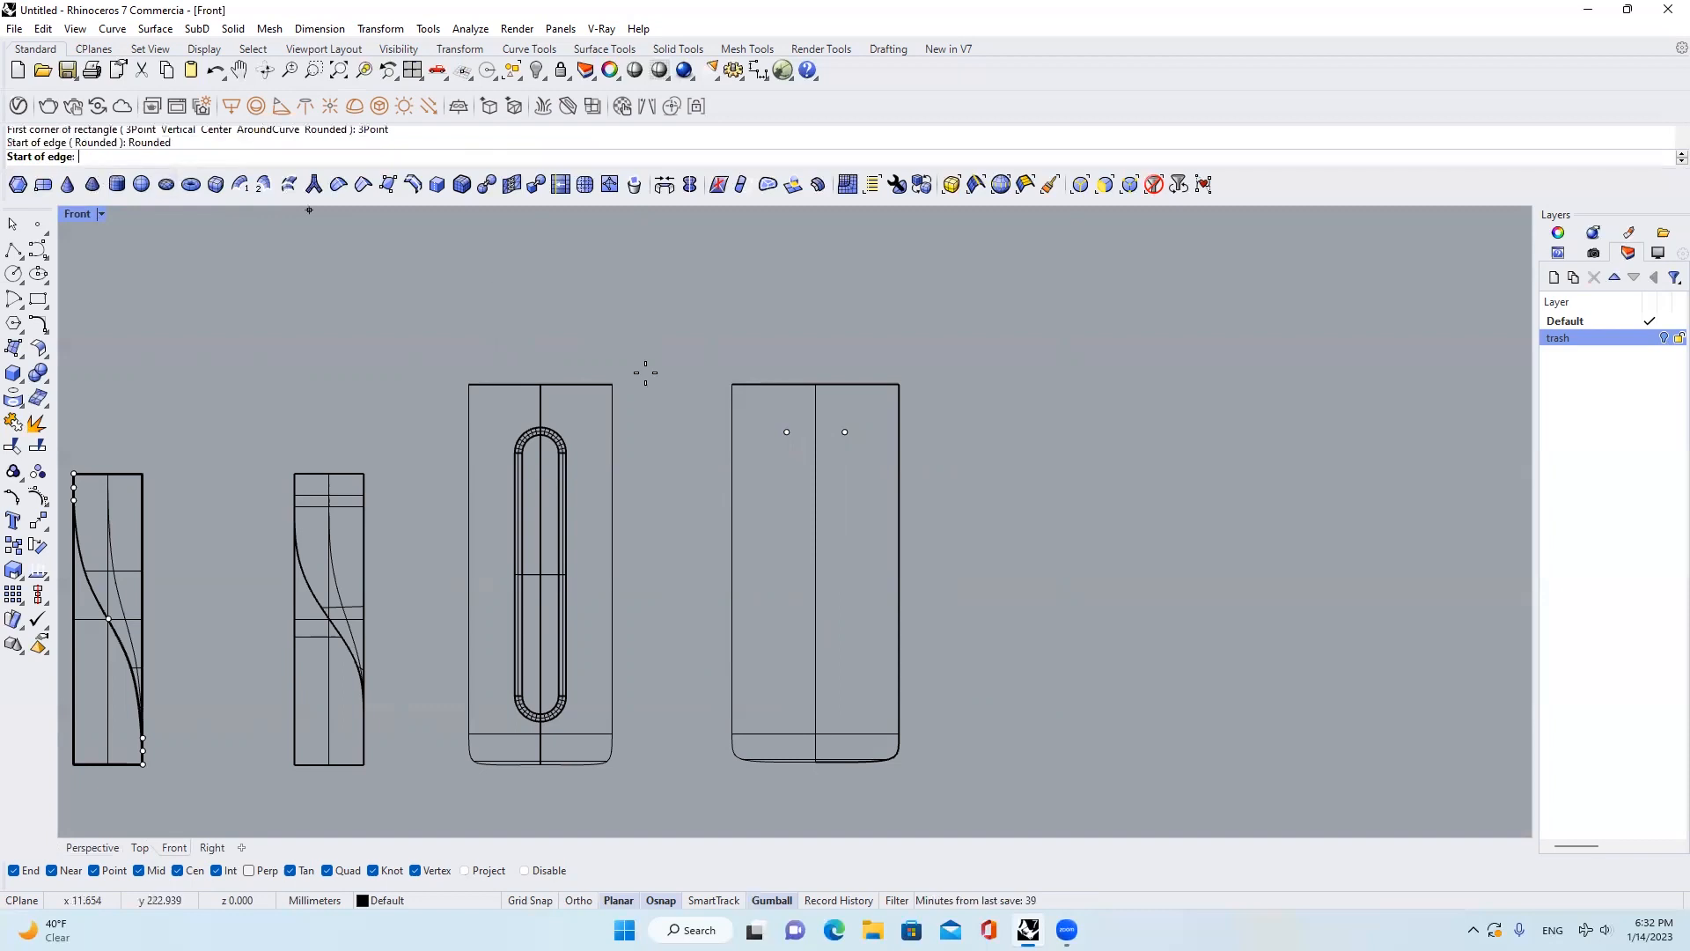
pyautogui.click(786, 432)
pyautogui.click(844, 431)
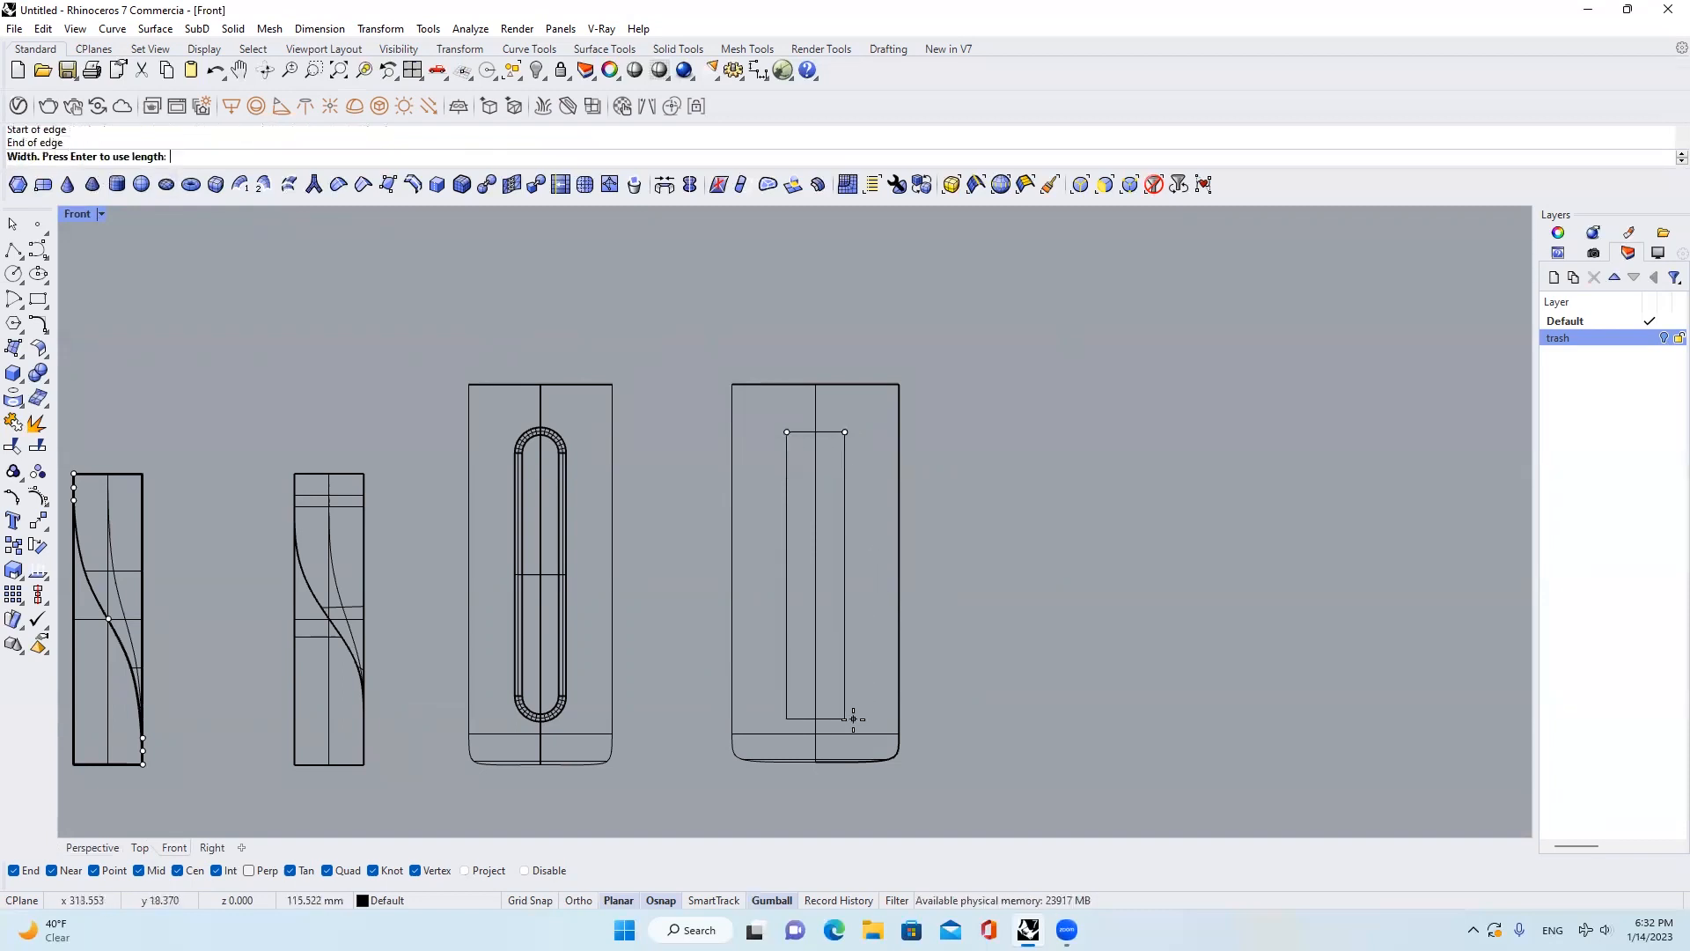
pyautogui.click(852, 719)
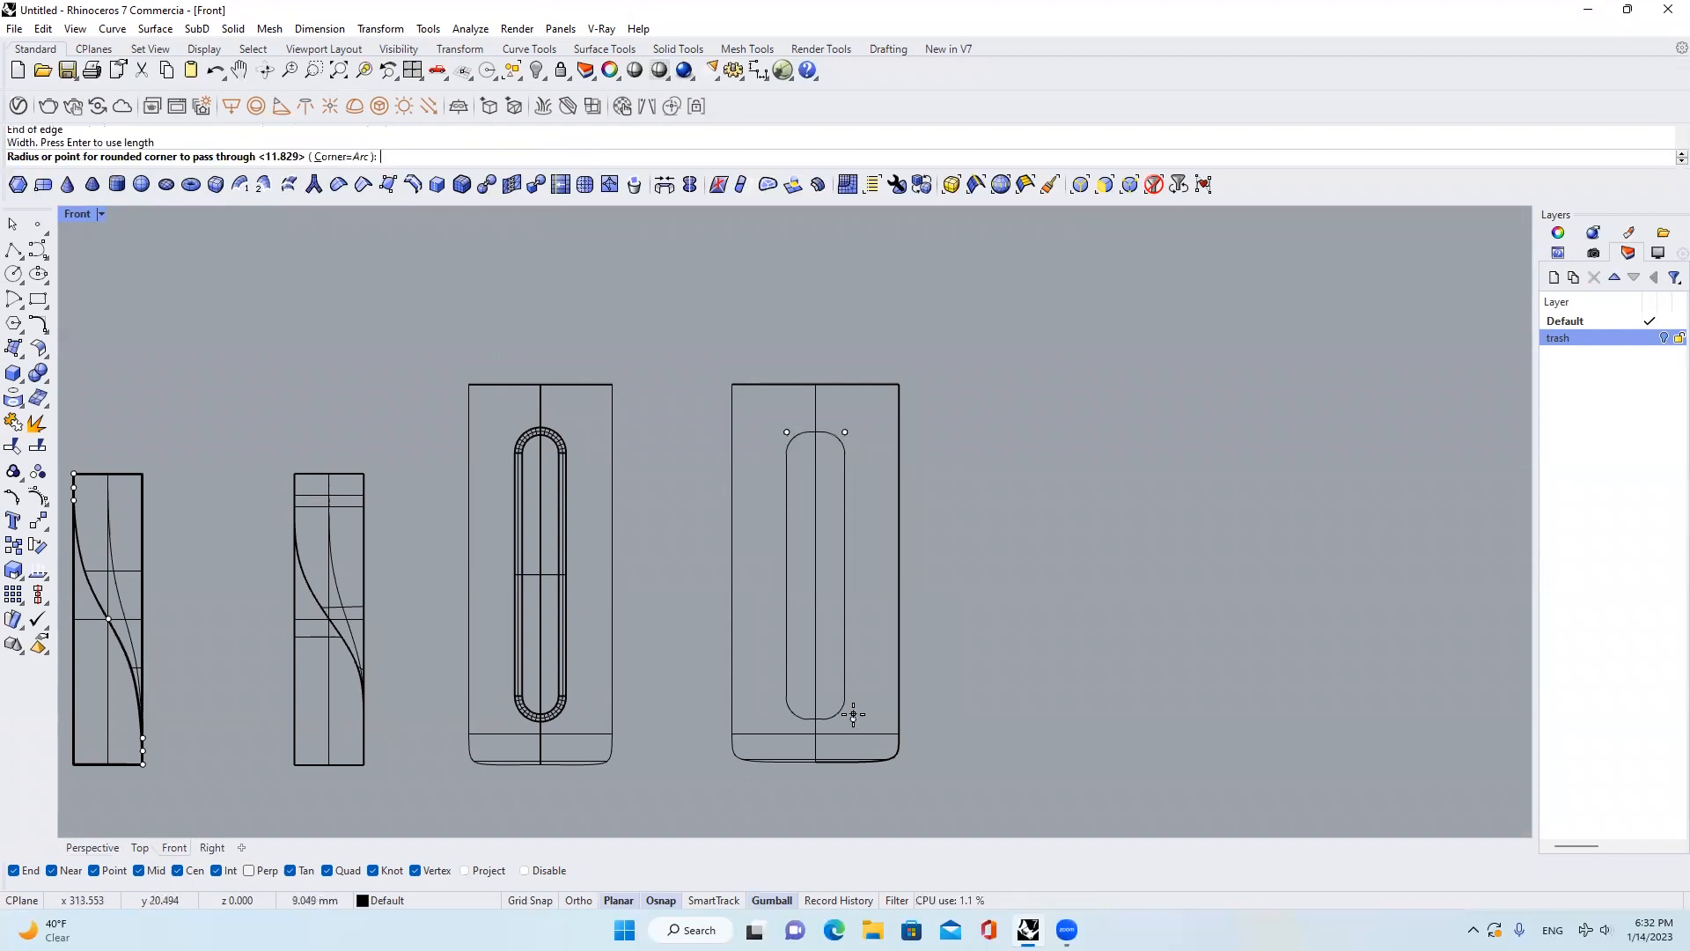
pyautogui.click(856, 644)
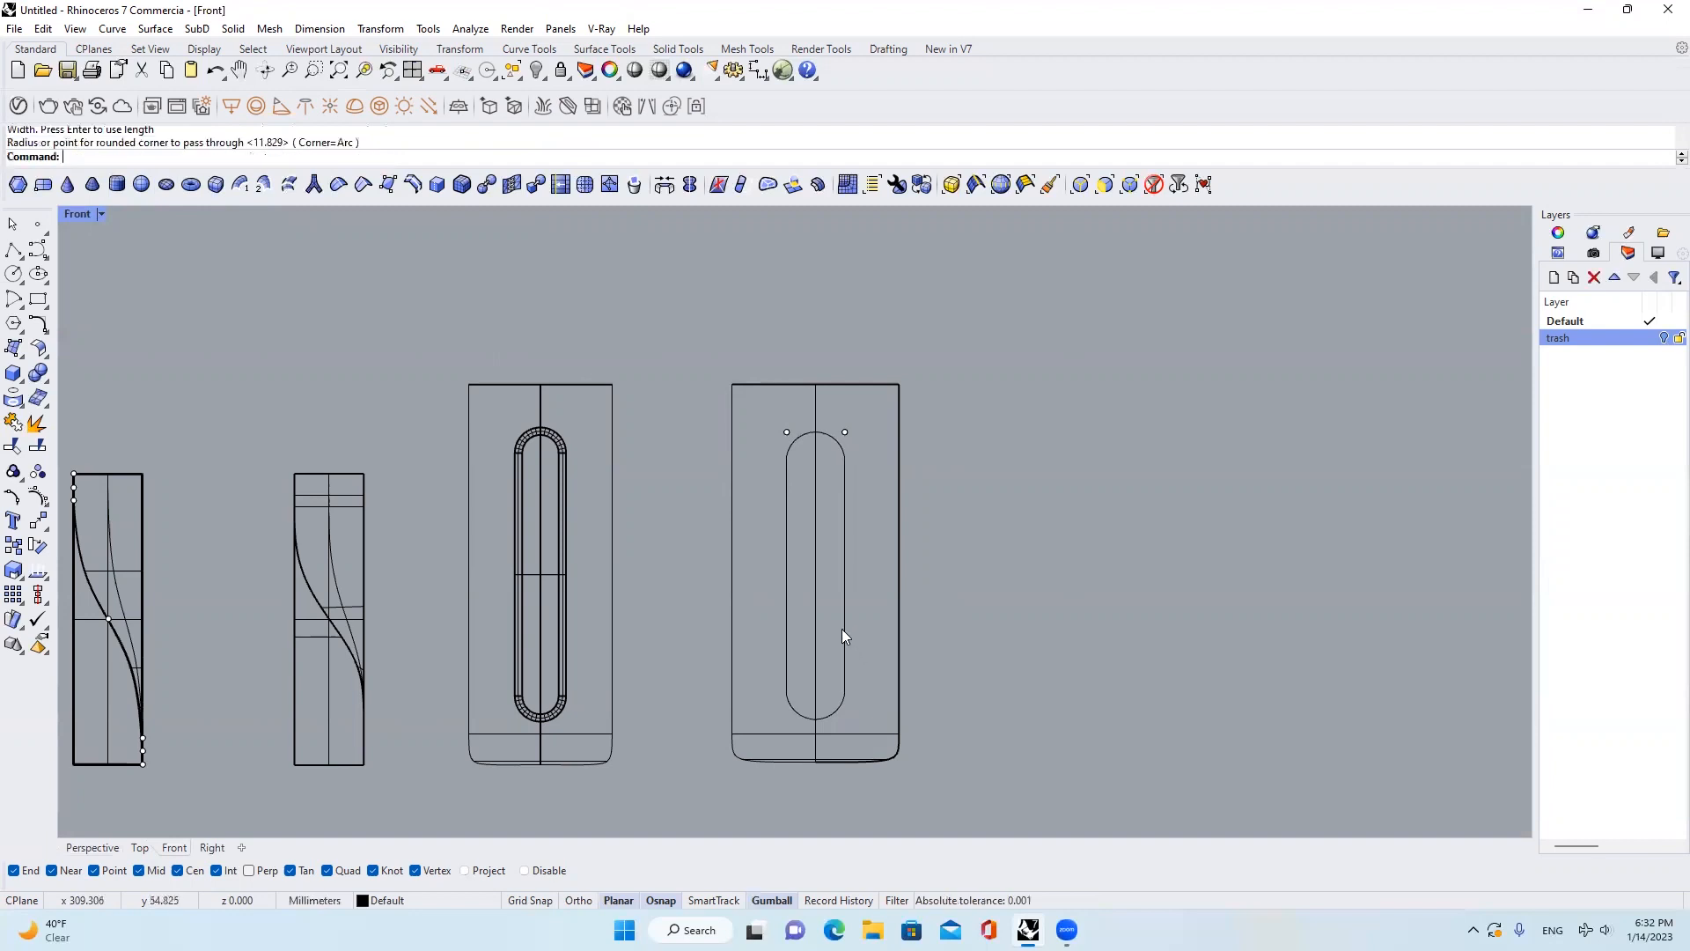
# Extrude the rounded slot curve in the Perspective view forward out through the front wall of the new cylinder
pyautogui.click(842, 629)
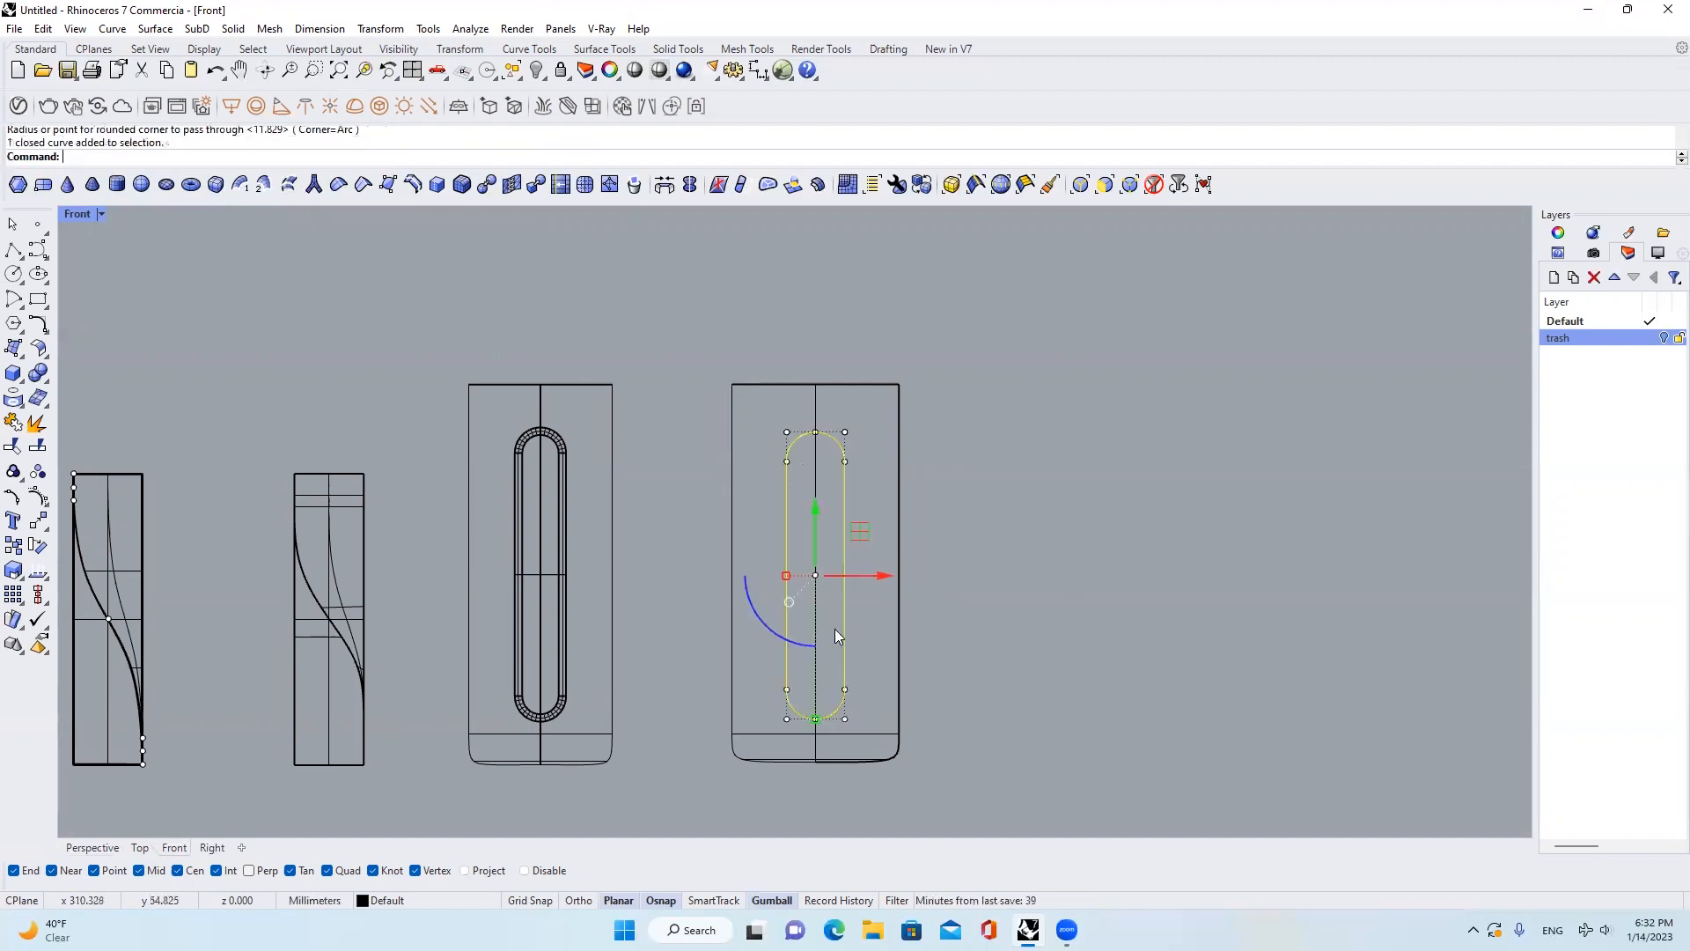
pyautogui.click(104, 845)
pyautogui.scroll(-4, 548, 566)
pyautogui.moveTo(706, 539); pyautogui.dragTo(746, 564, button='right')
pyautogui.scroll(4, 746, 558)
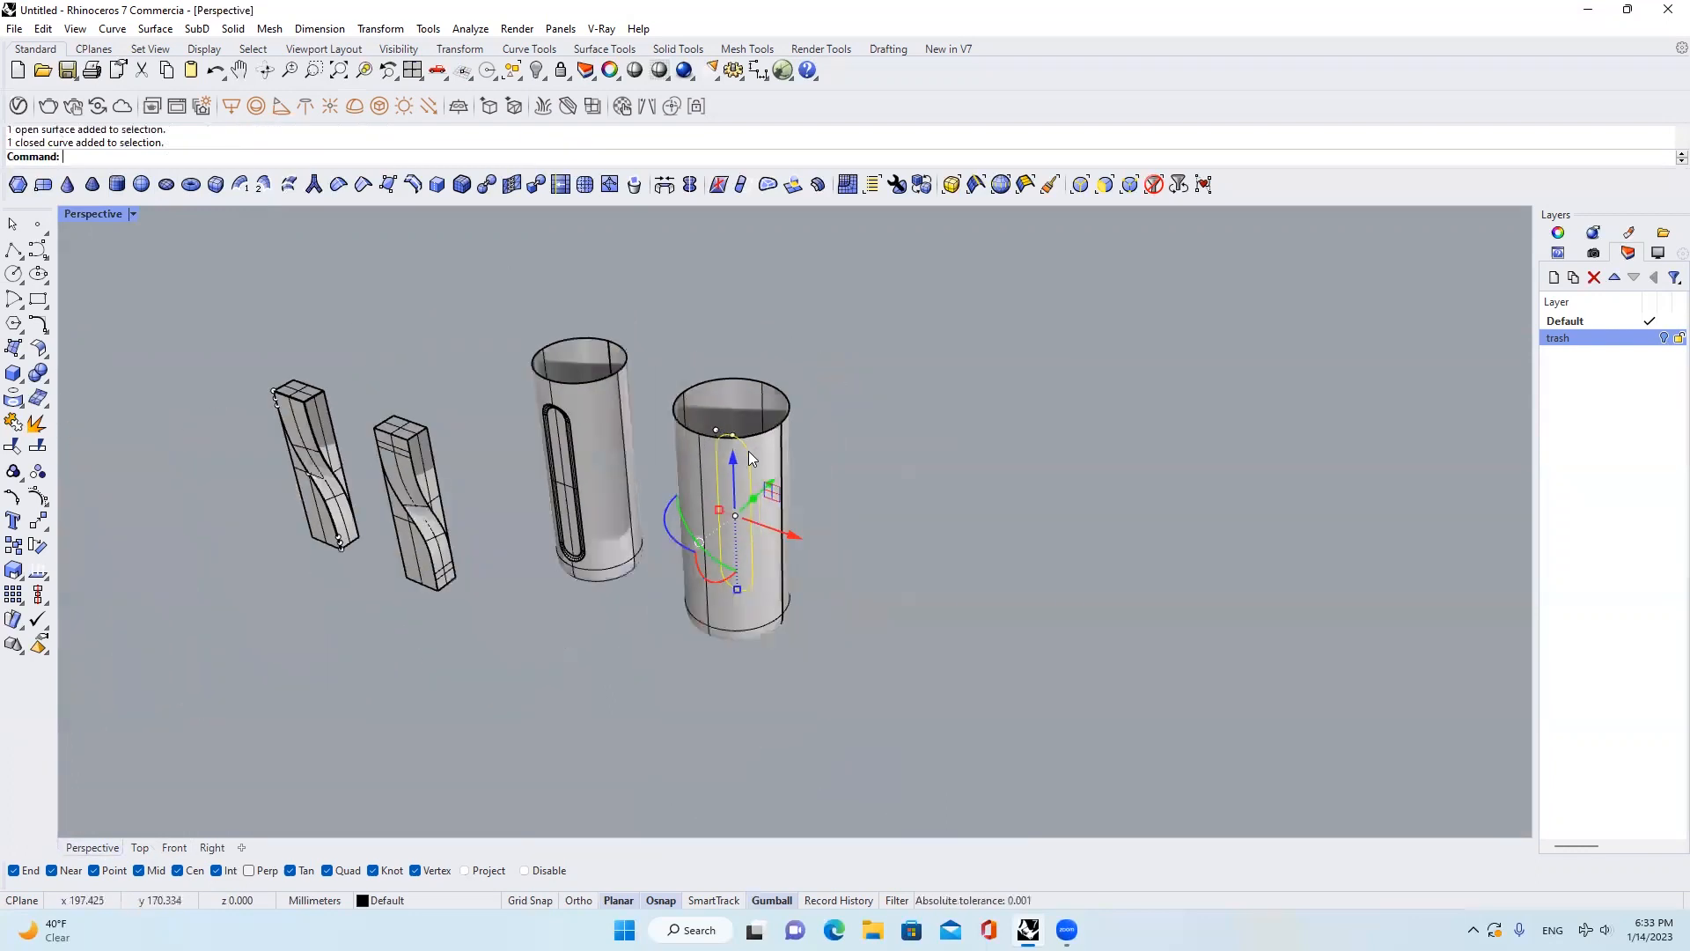
pyautogui.scroll(4, 753, 500)
pyautogui.moveTo(743, 503); pyautogui.dragTo(670, 586)
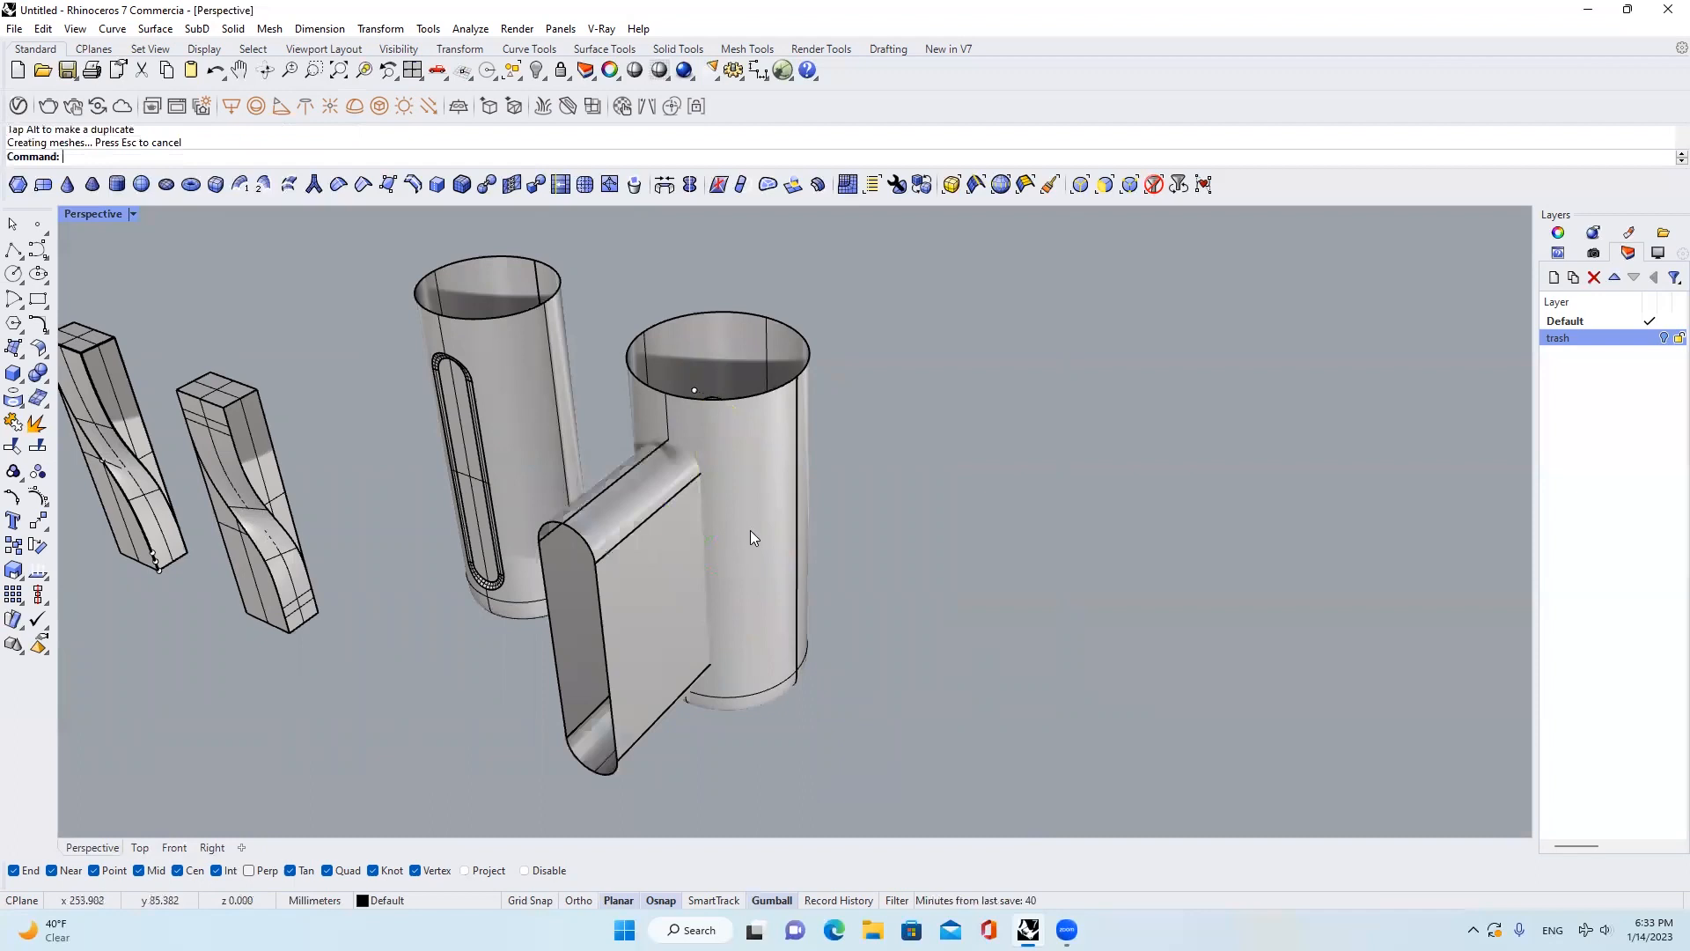
pyautogui.moveTo(751, 531); pyautogui.dragTo(677, 499, button='right')
pyautogui.click(677, 499)
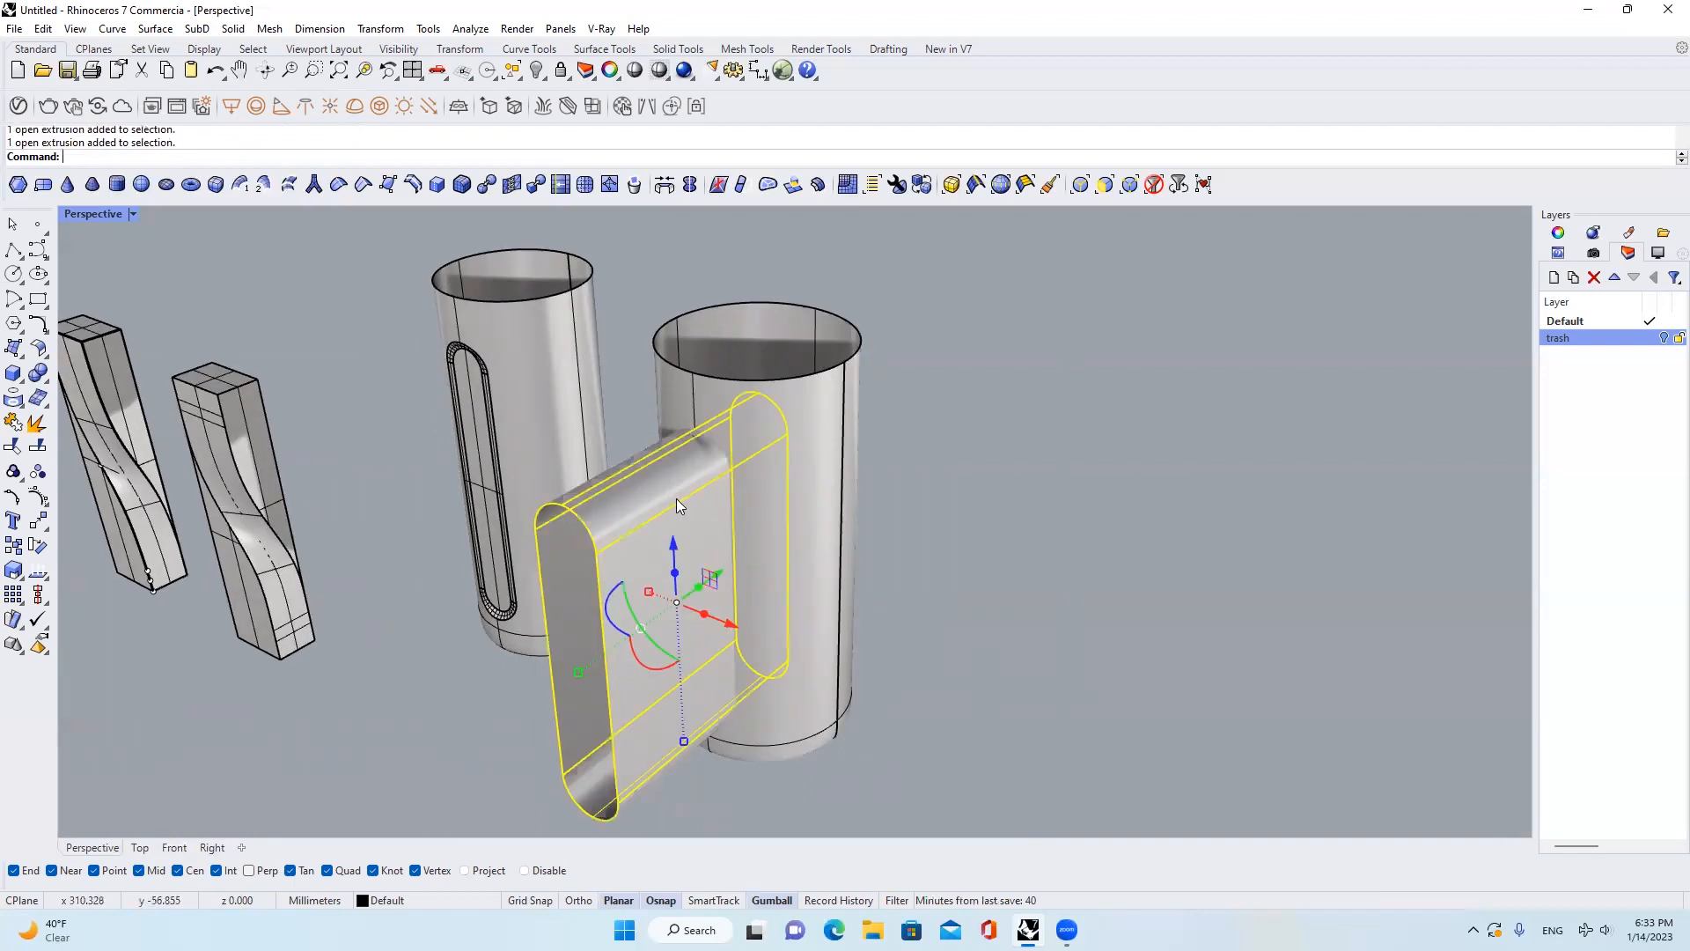
pyautogui.click(837, 384)
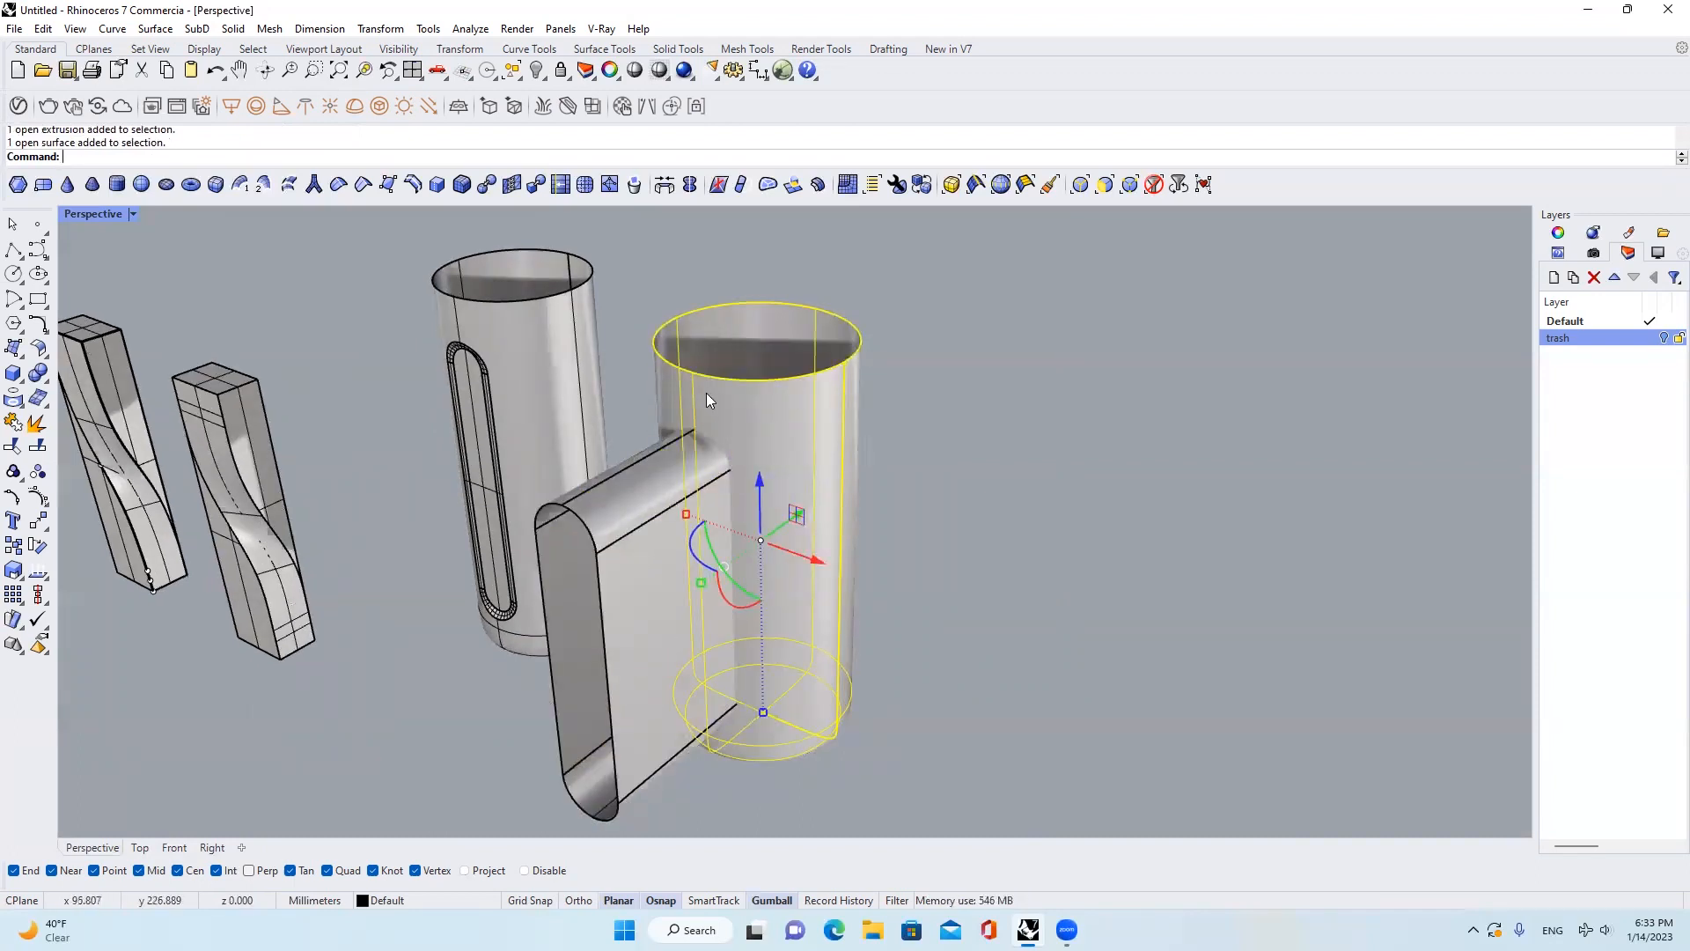
pyautogui.press('Escape')
pyautogui.scroll(4, 850, 387)
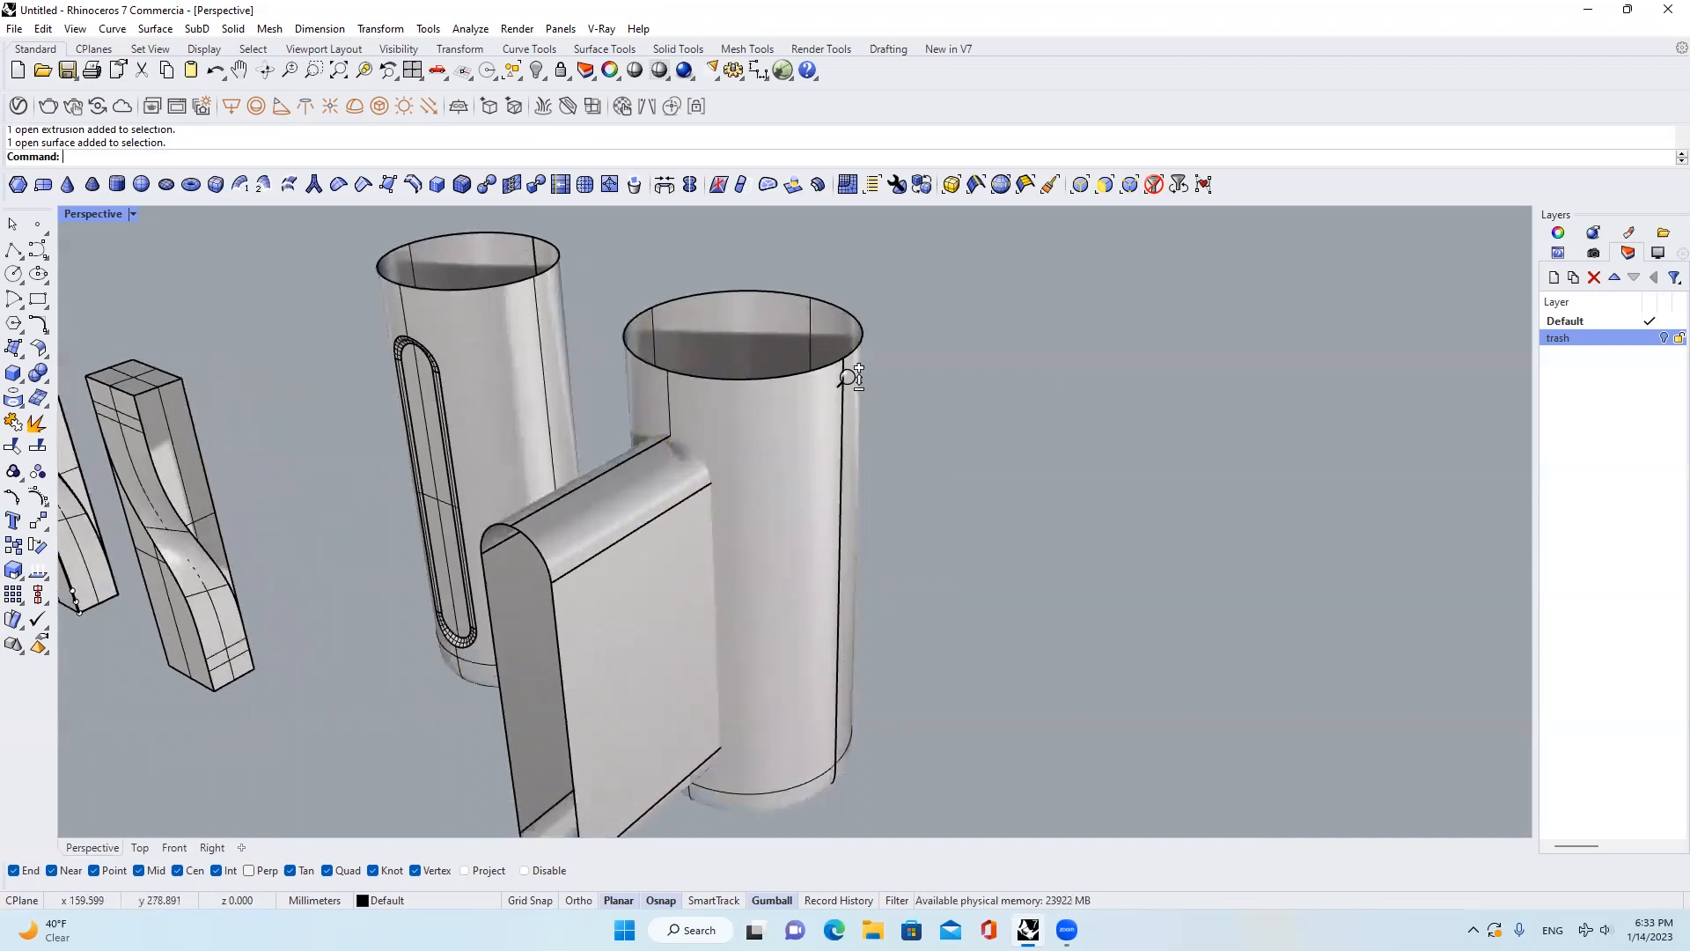
pyautogui.scroll(-2, 850, 346)
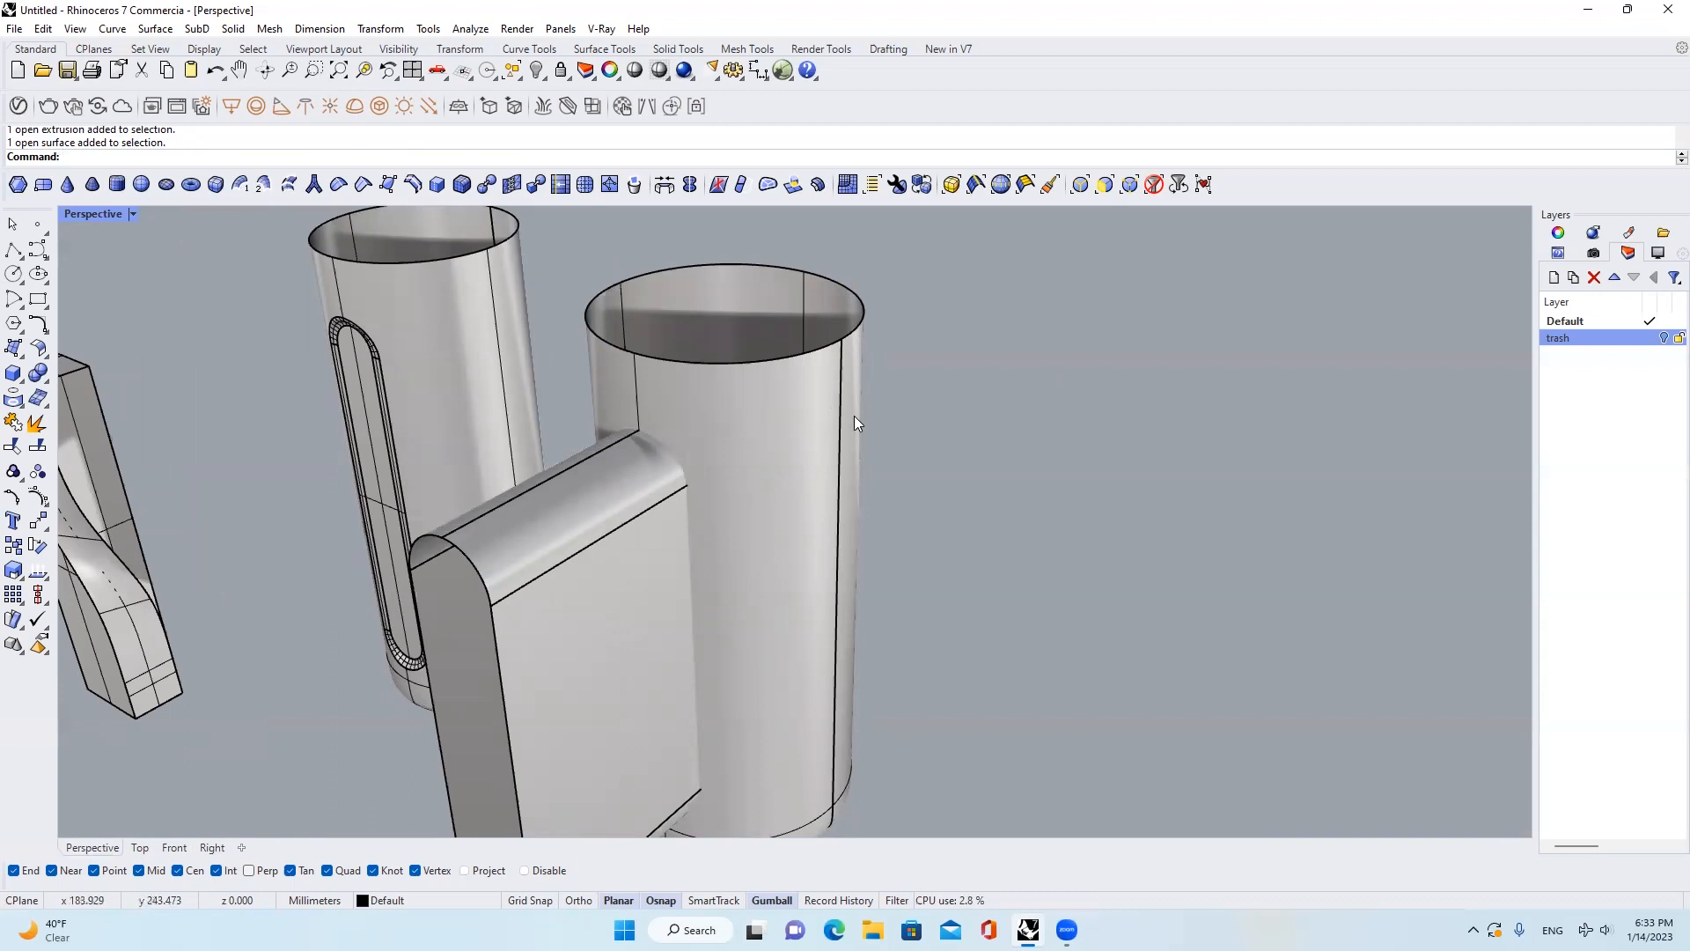
# Open the Perspective viewport's display settings, widen the panel and check the surface edge display option
pyautogui.click(1657, 253)
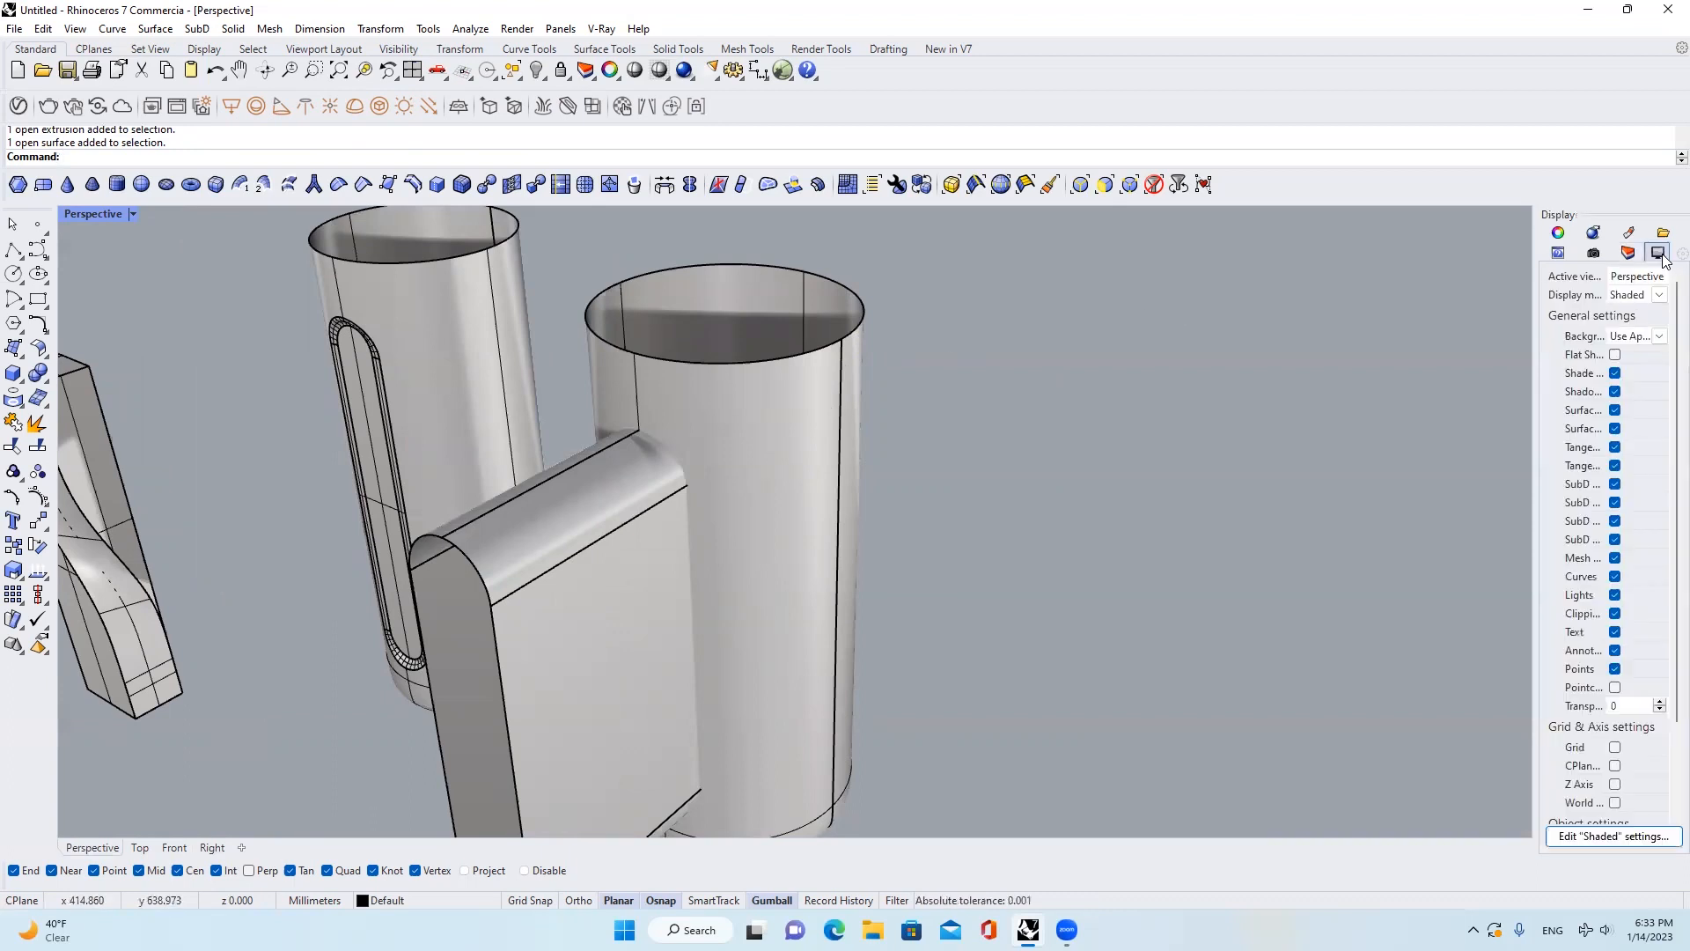
pyautogui.moveTo(1535, 369); pyautogui.dragTo(1443, 363)
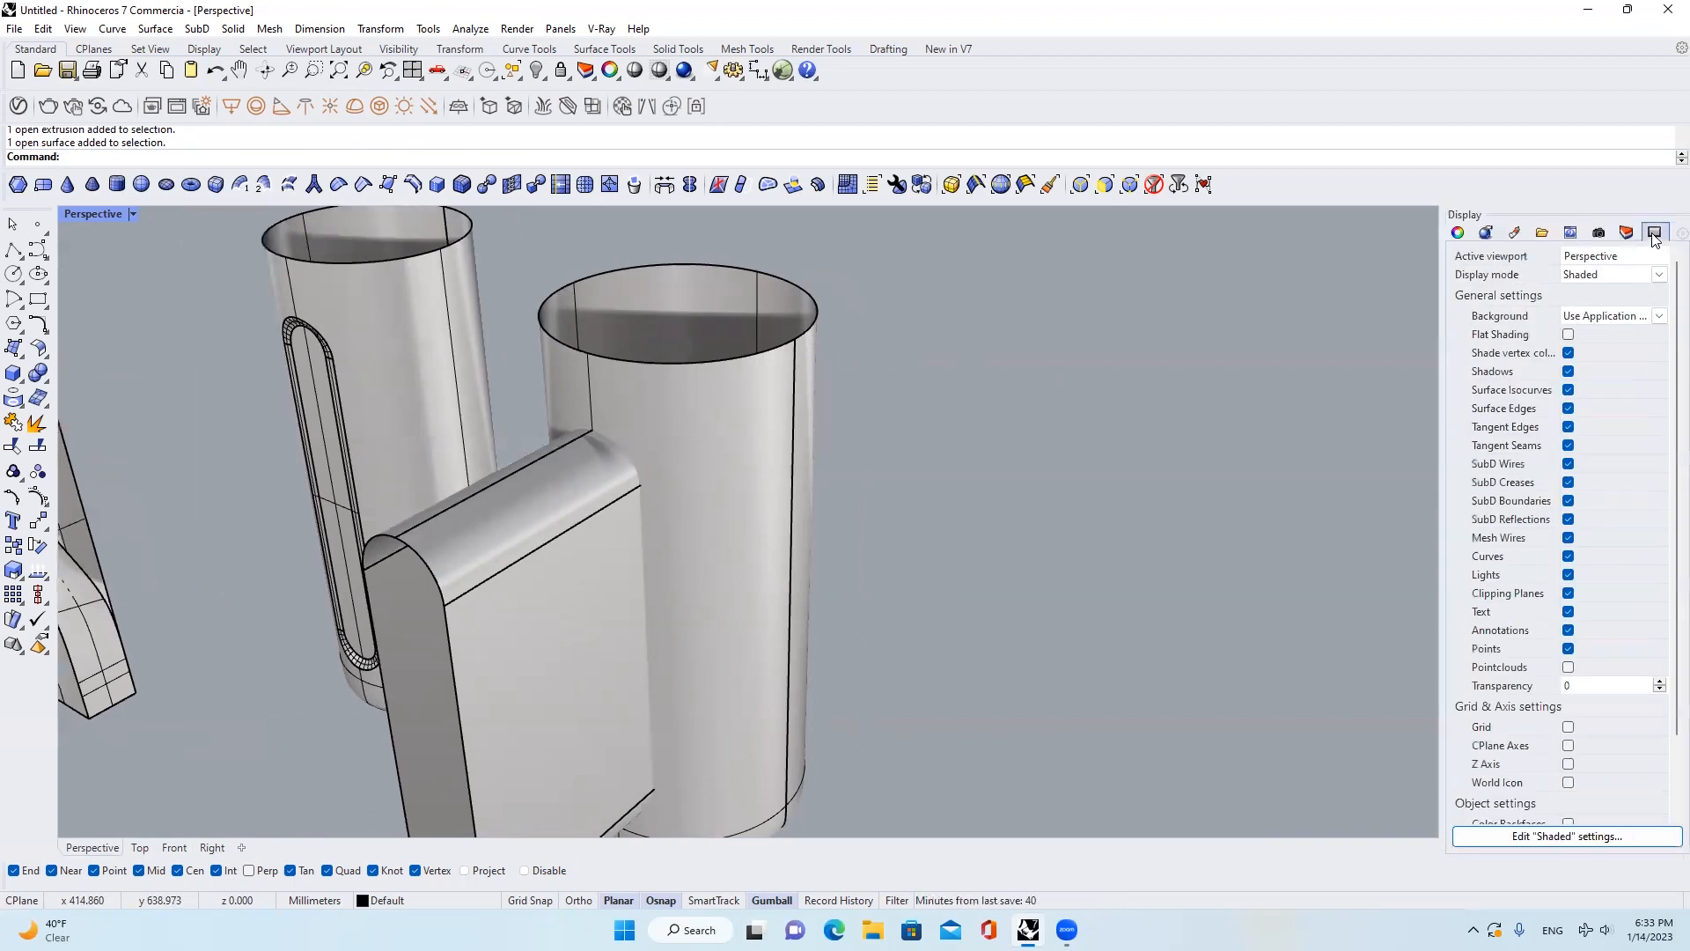
pyautogui.click(1568, 405)
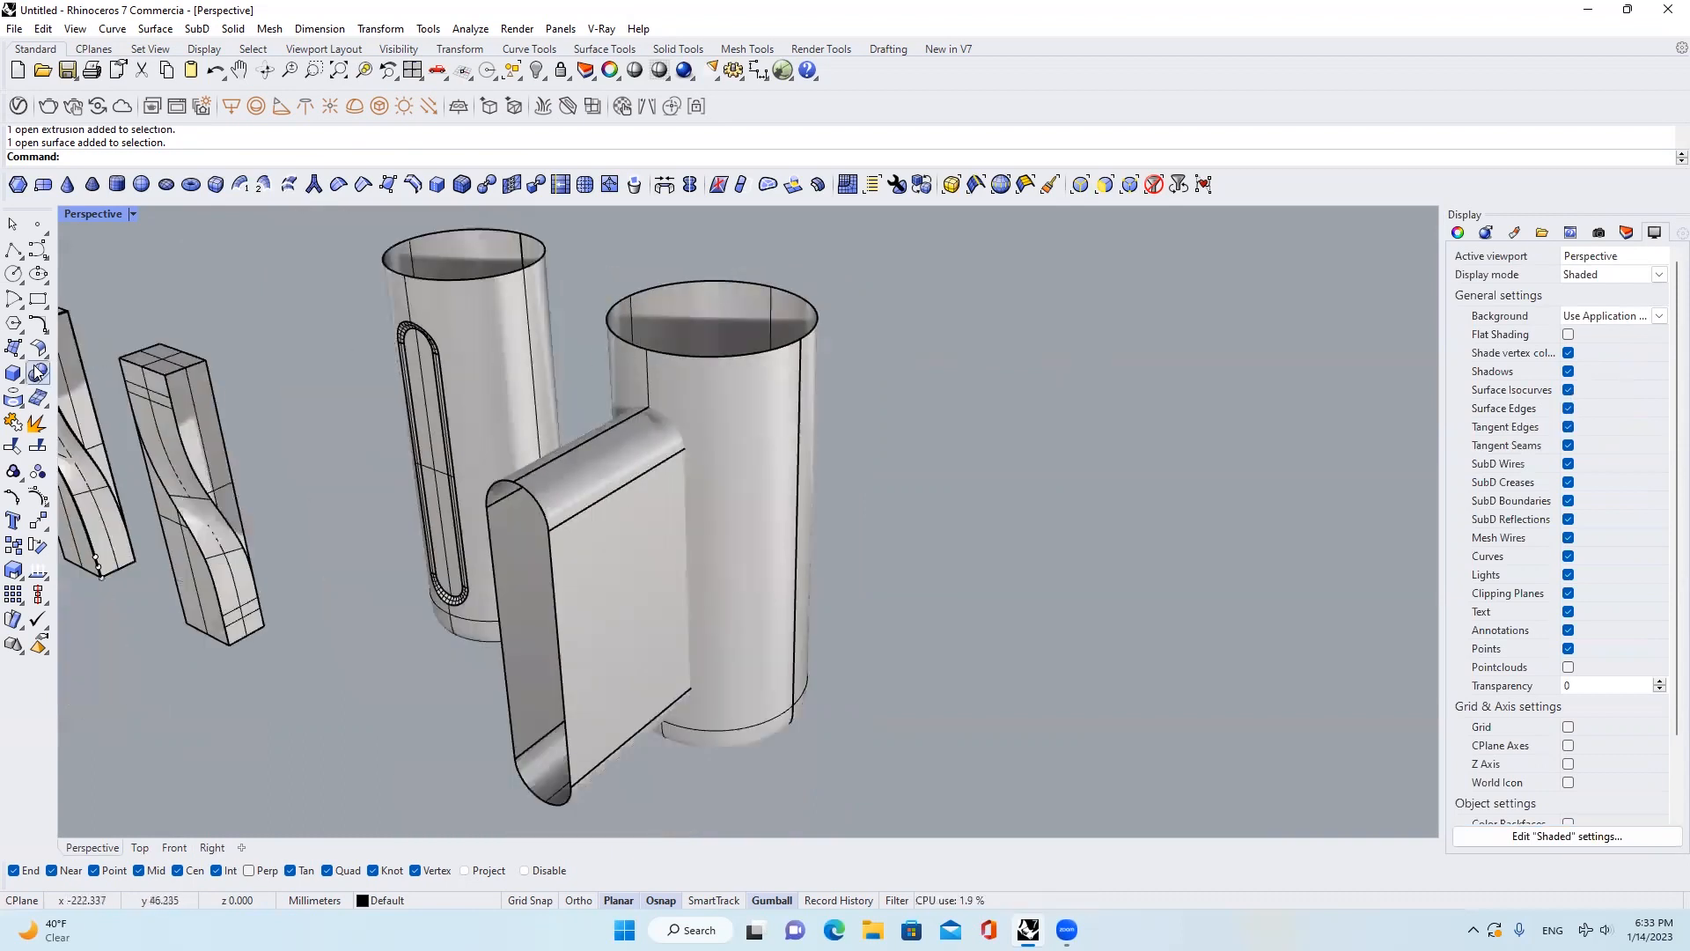
# Examine the new cylinder's naked edges and all its edges, including the vertical seam, with edge analysis
pyautogui.click(39, 349)
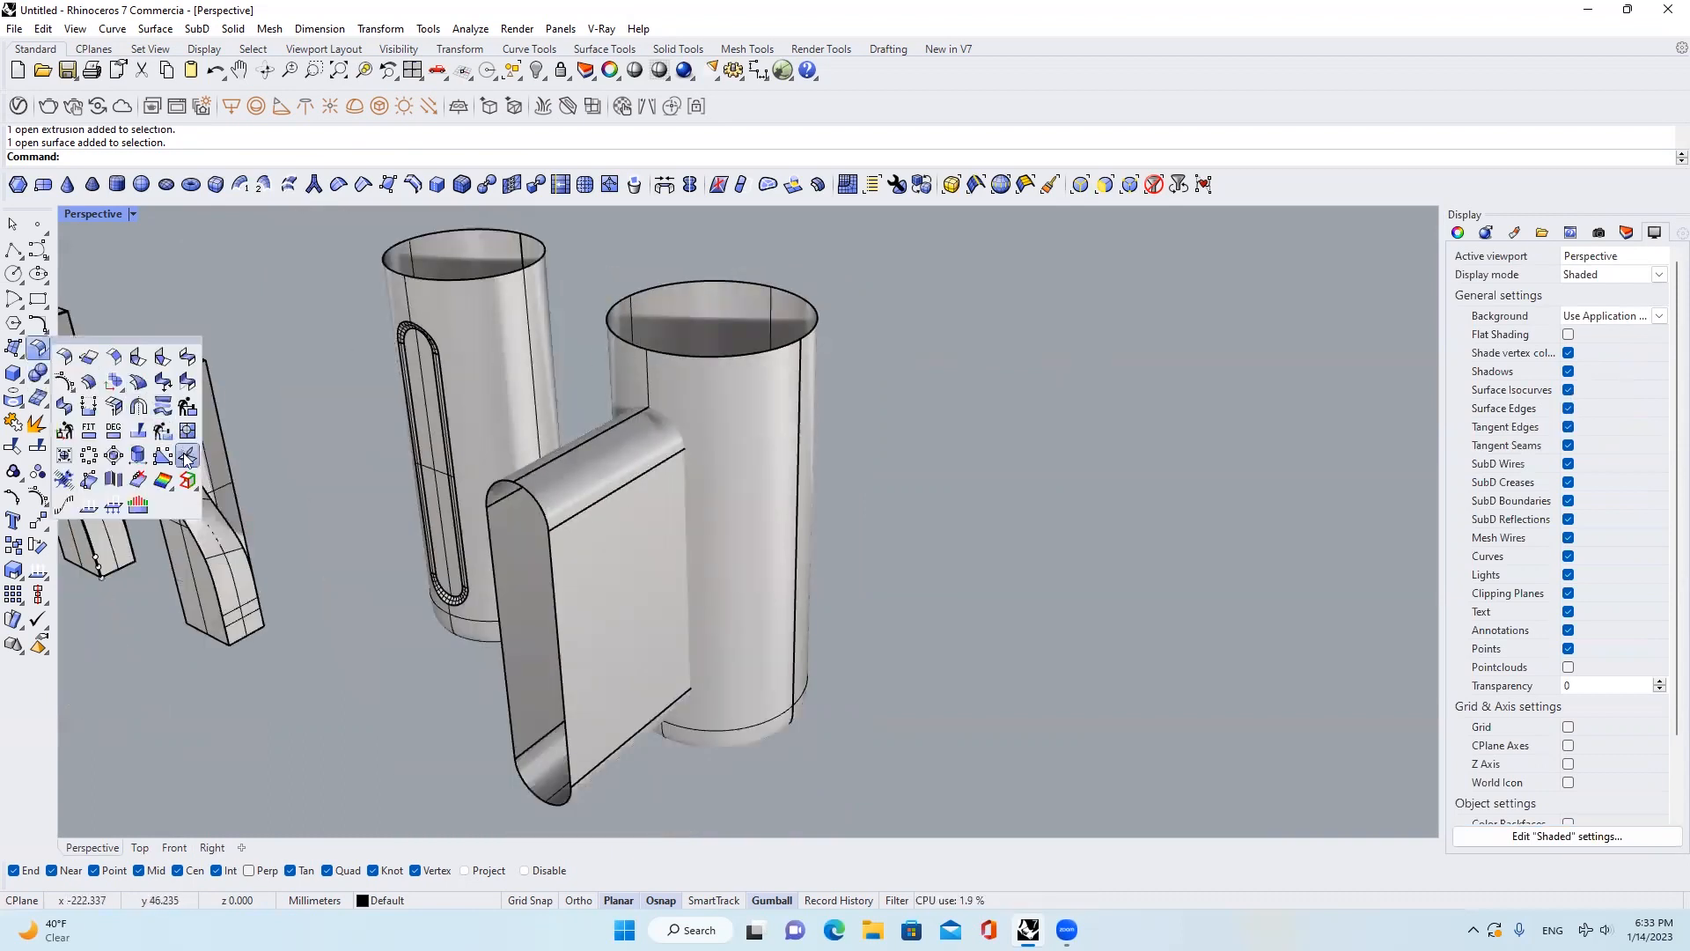
pyautogui.click(188, 479)
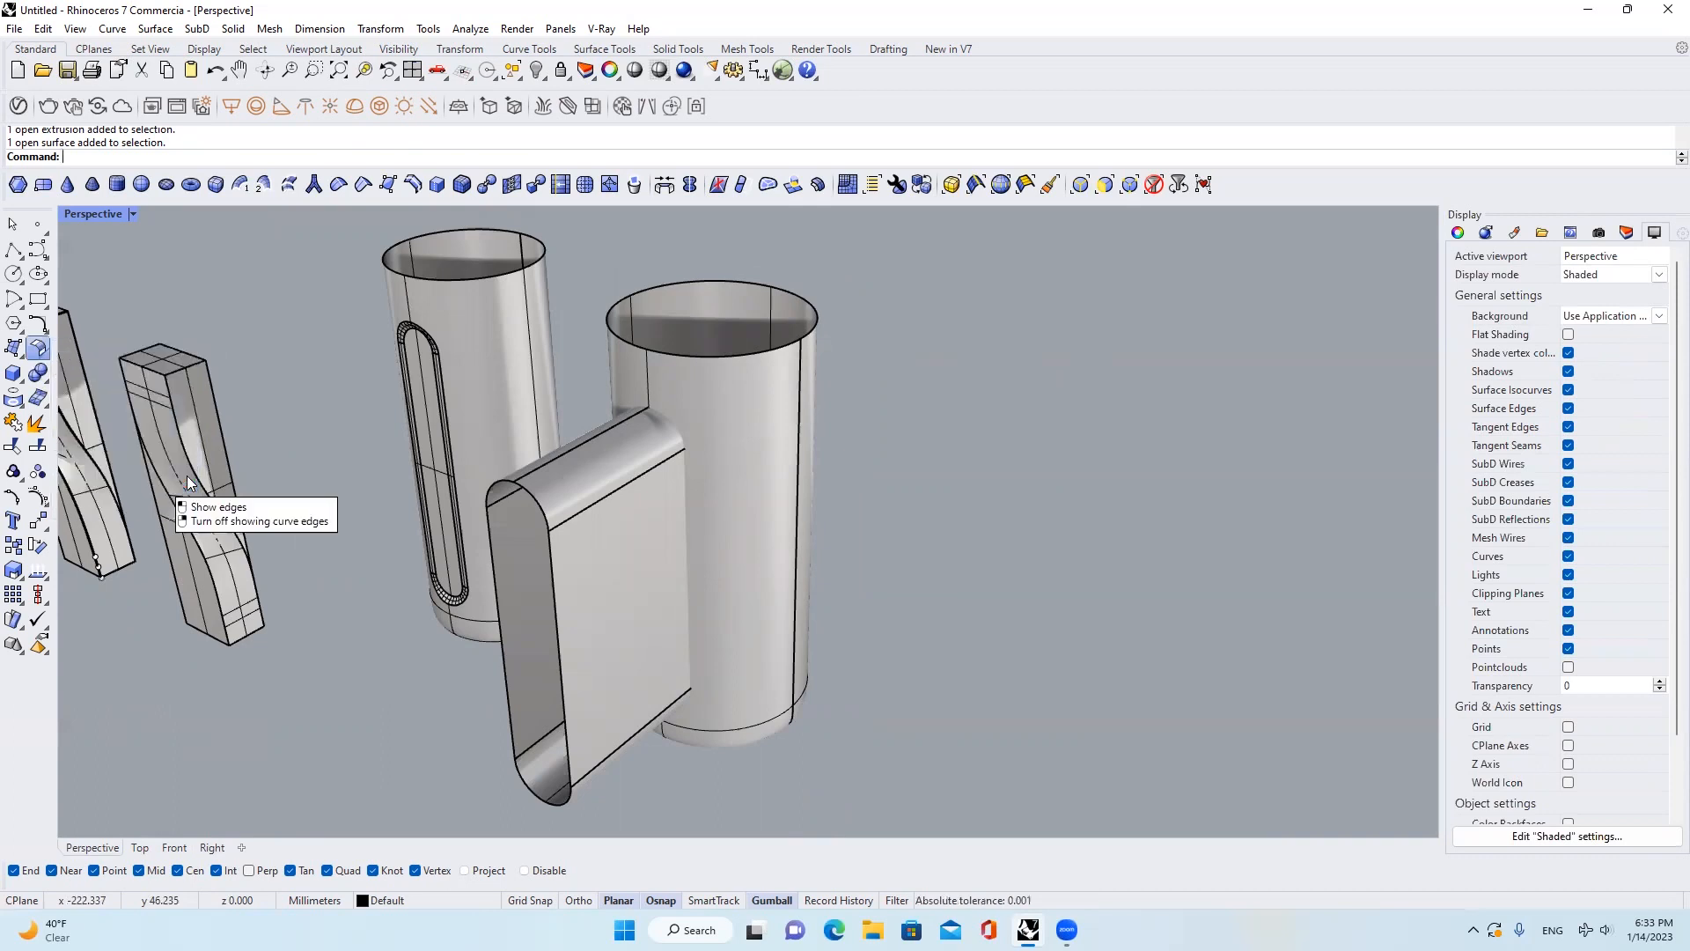
pyautogui.click(756, 396)
pyautogui.press('Return')
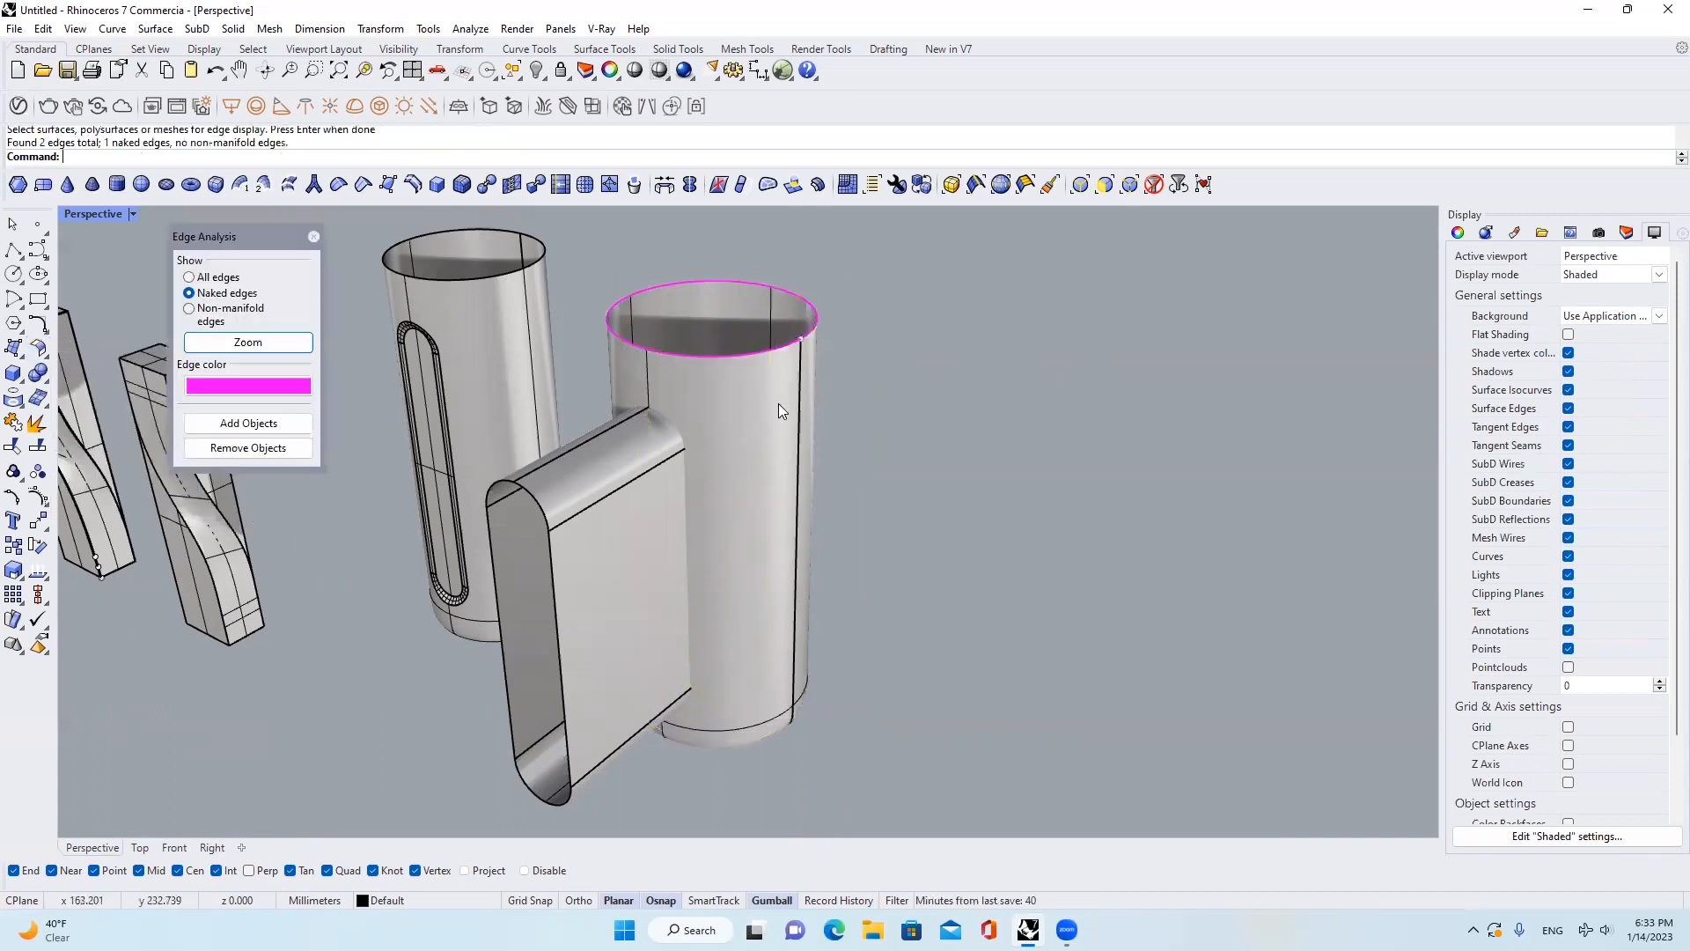
pyautogui.click(291, 341)
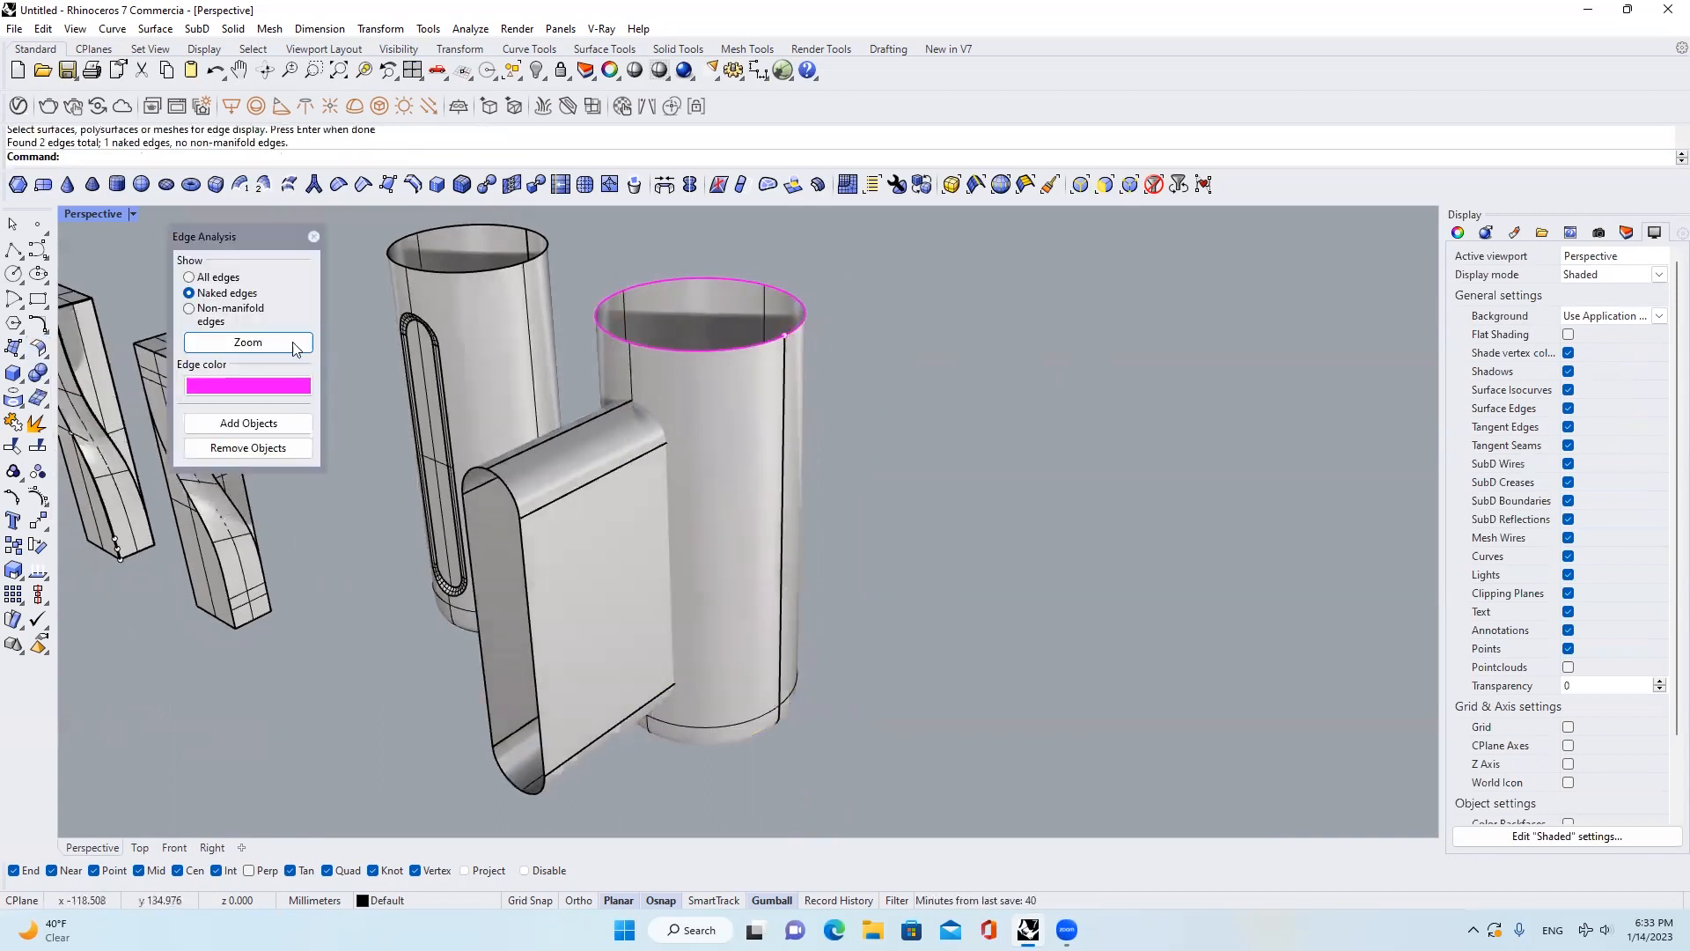
pyautogui.click(189, 277)
pyautogui.scroll(4, 788, 343)
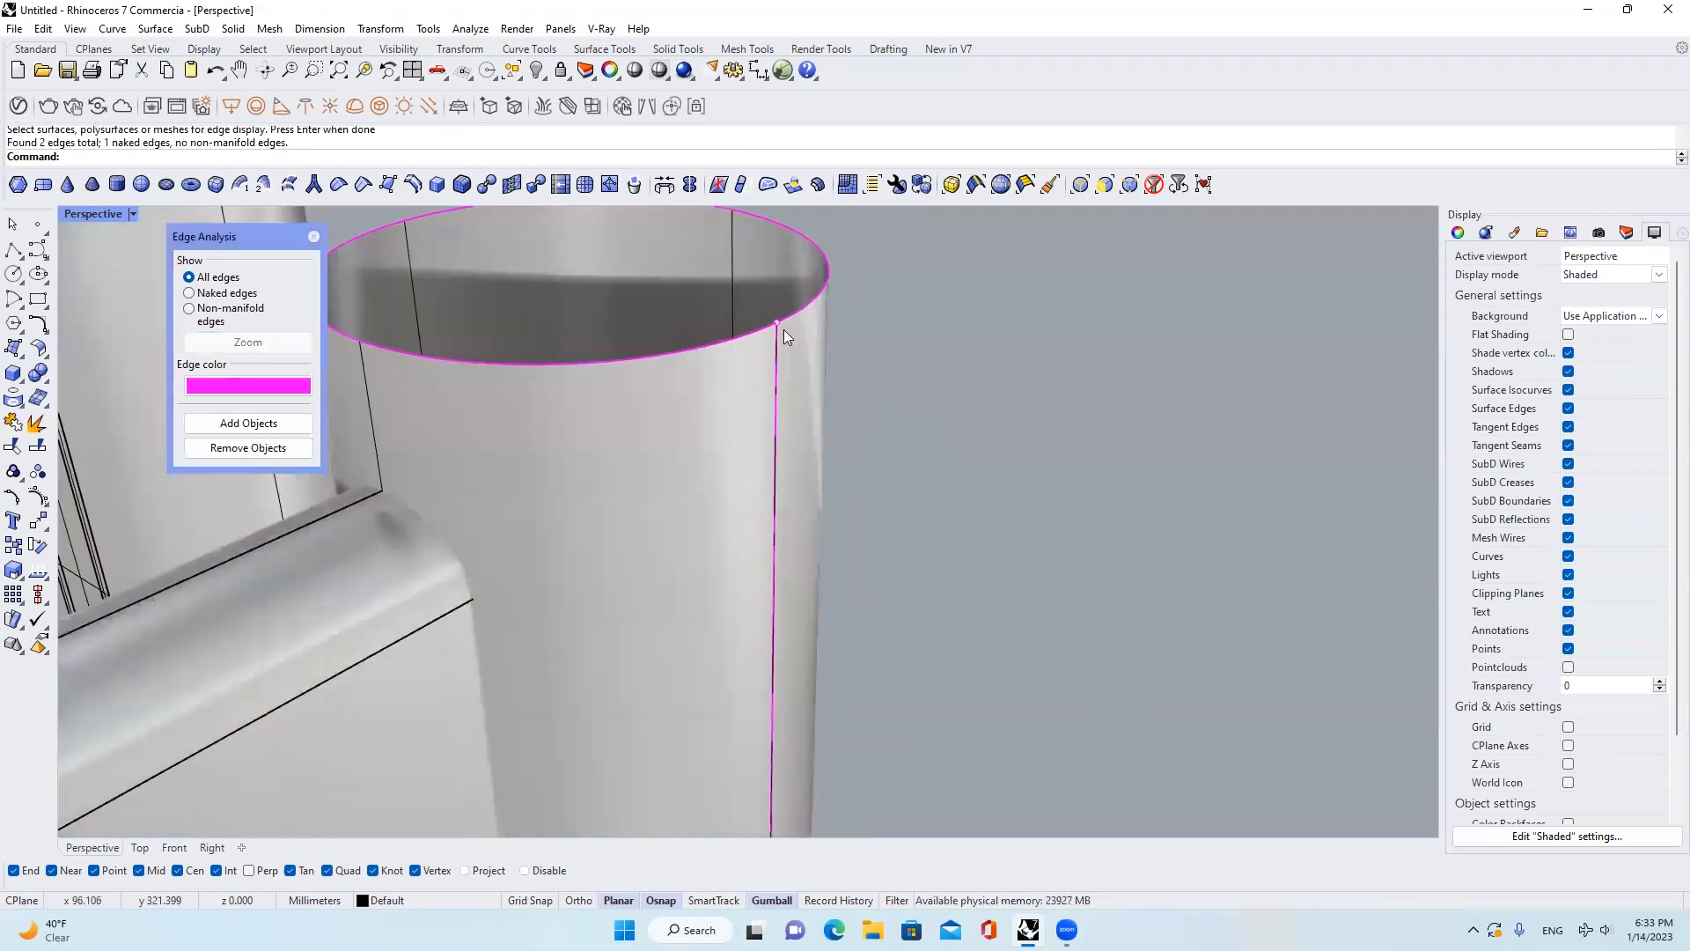
pyautogui.scroll(-4, 785, 333)
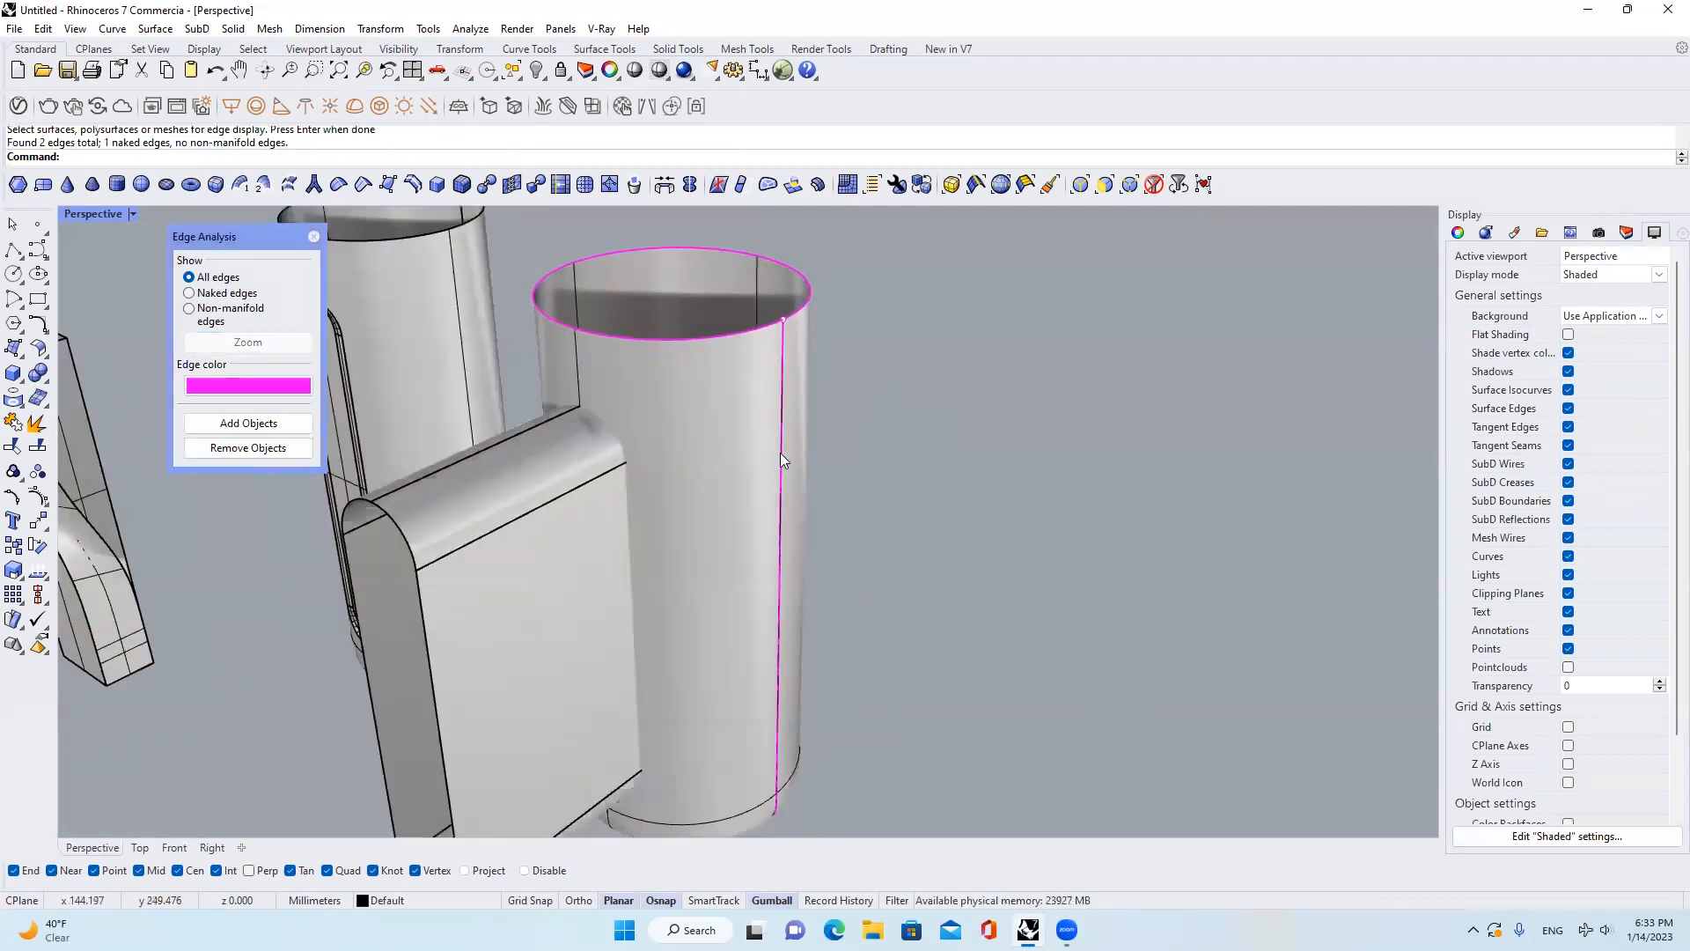
pyautogui.click(312, 236)
# Trim the slot-shaped opening out of the new cylinder's front wall, using the extruded slot as the cutting object
pyautogui.moveTo(834, 270); pyautogui.dragTo(593, 443, button='right')
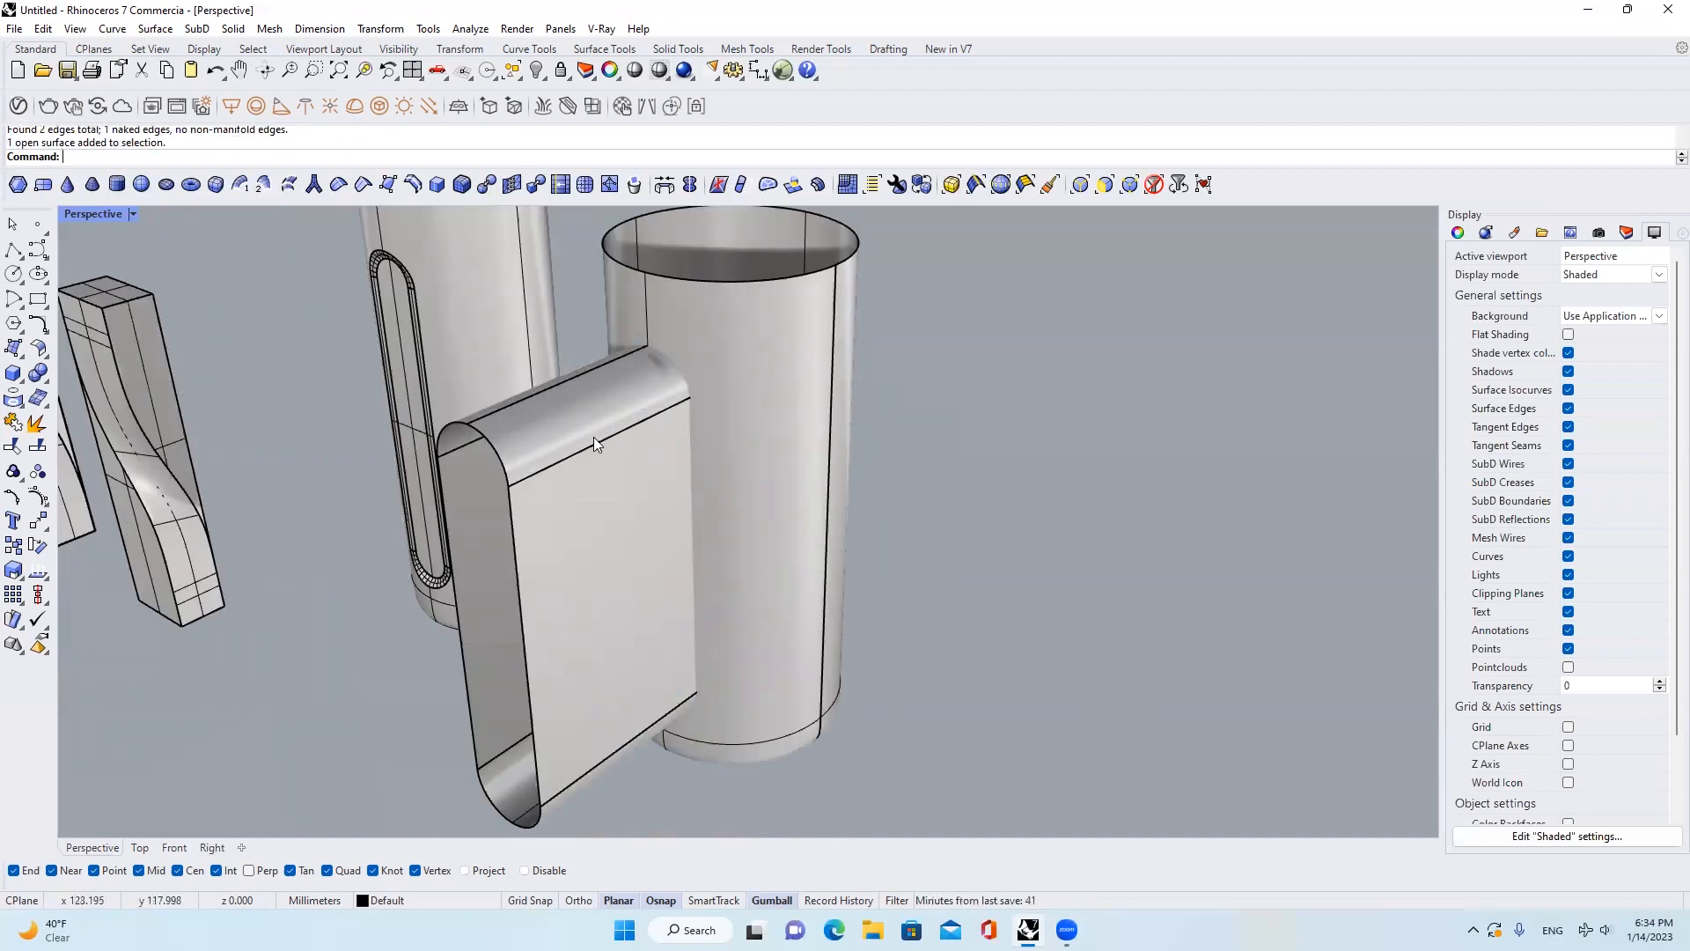
pyautogui.click(593, 437)
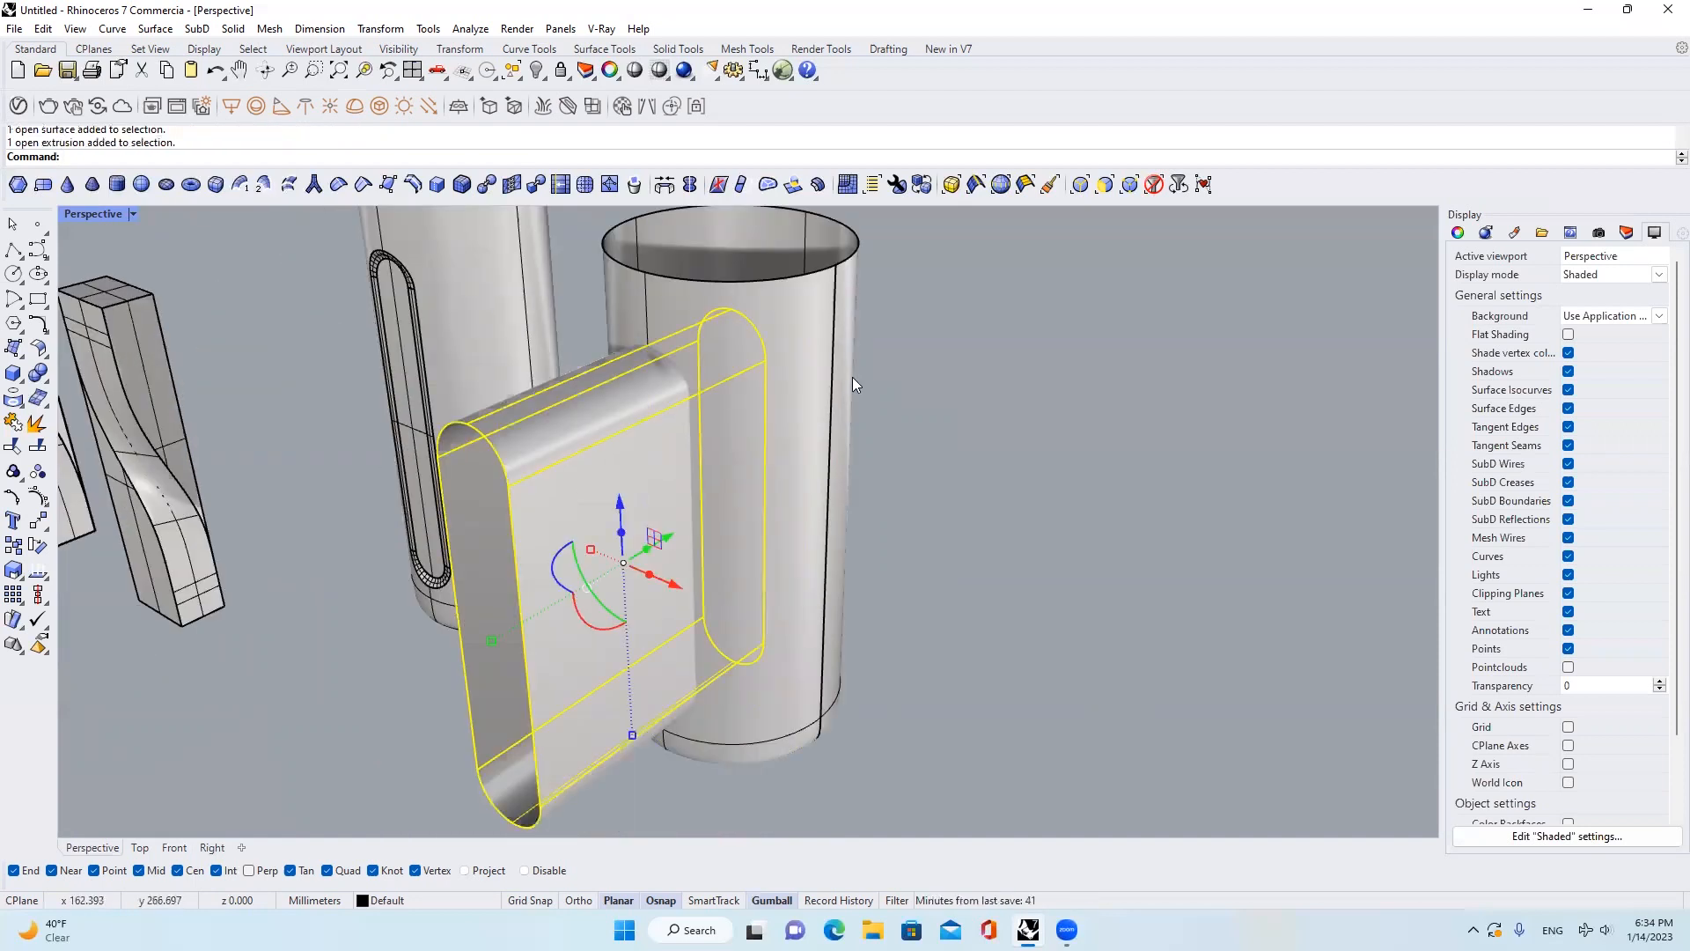
pyautogui.press('Escape')
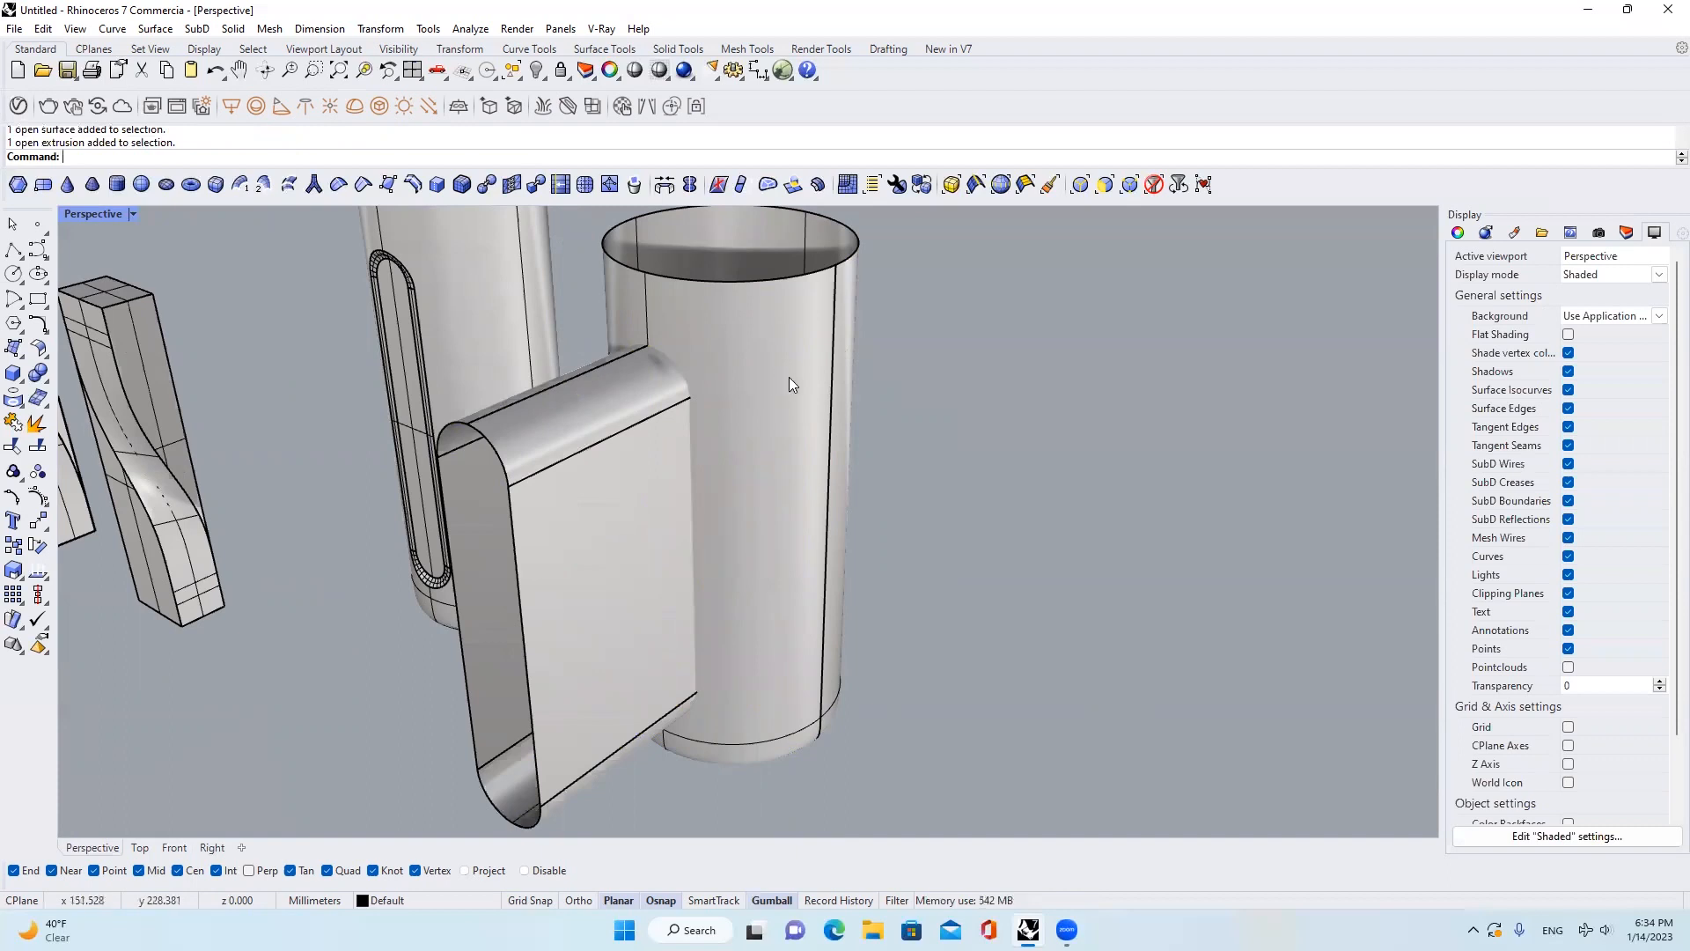
pyautogui.write('Trim')
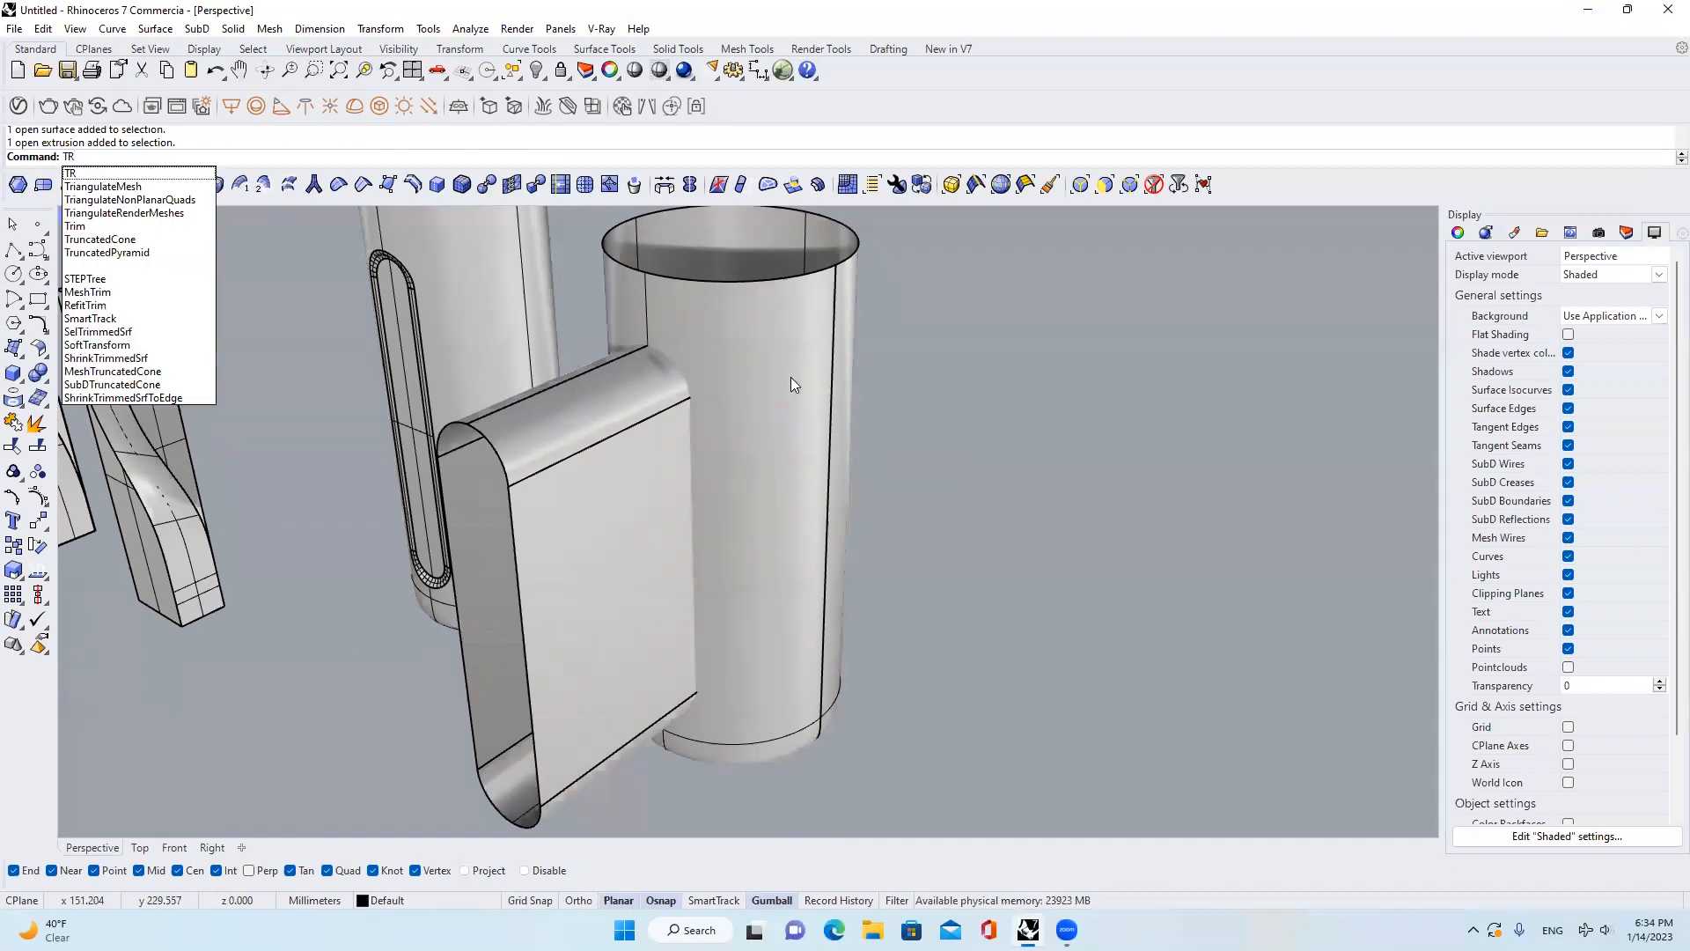
pyautogui.press('Return')
pyautogui.click(649, 471)
pyautogui.moveTo(648, 472); pyautogui.dragTo(850, 424, button='right')
pyautogui.press('Return')
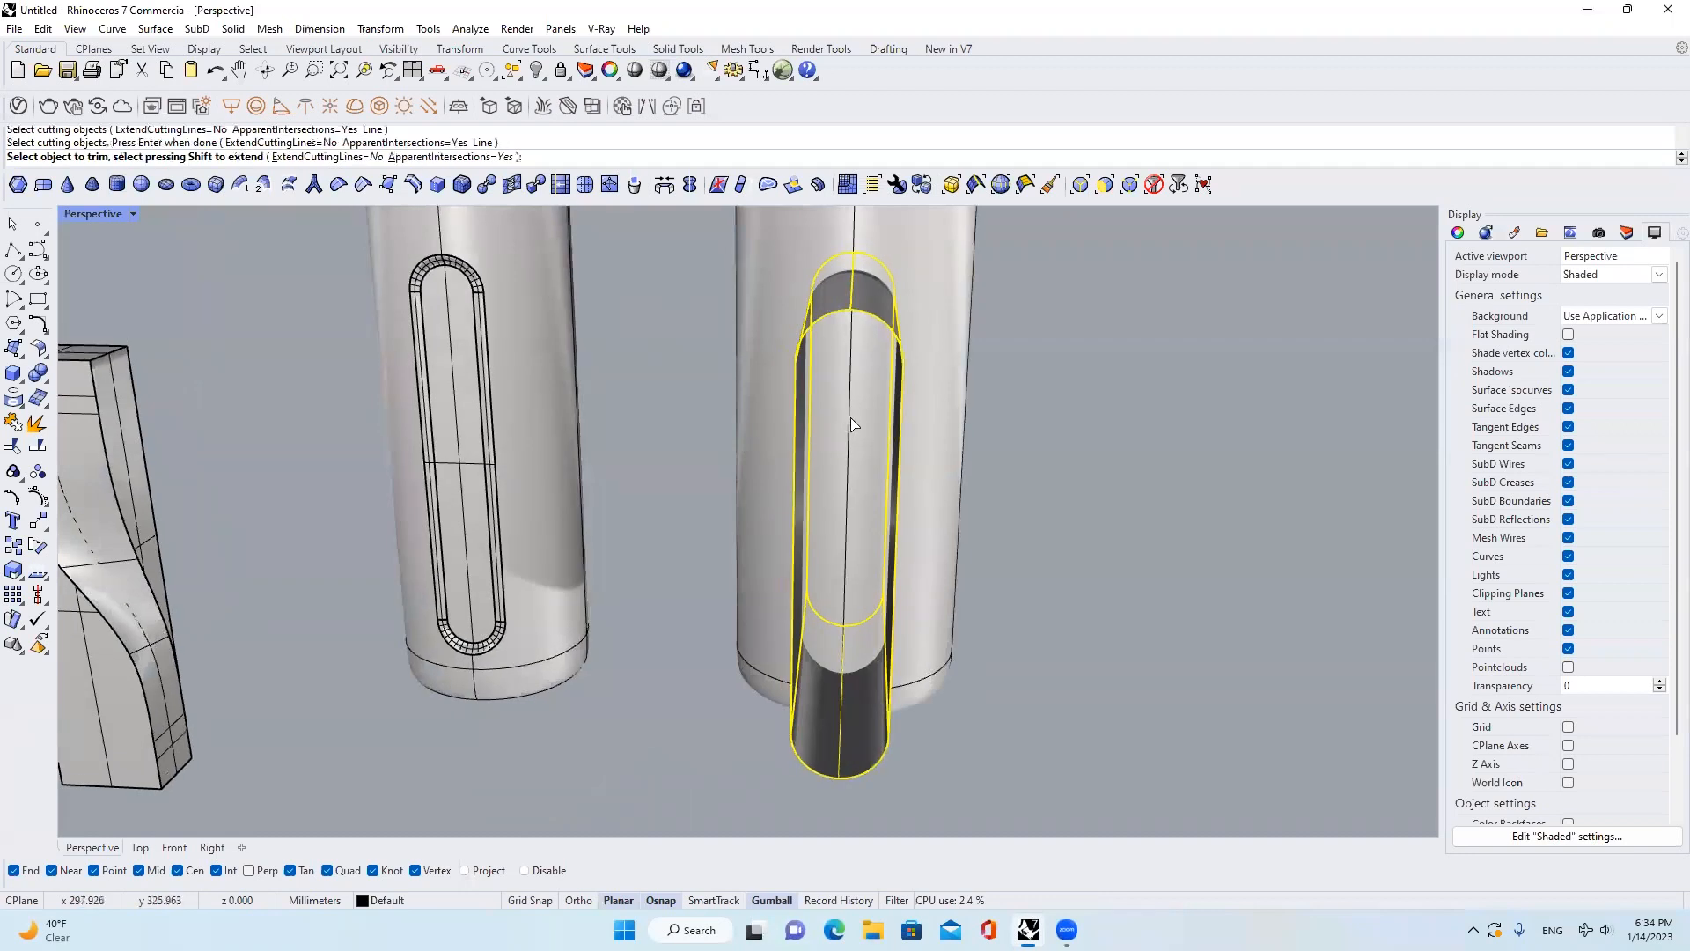
pyautogui.click(851, 424)
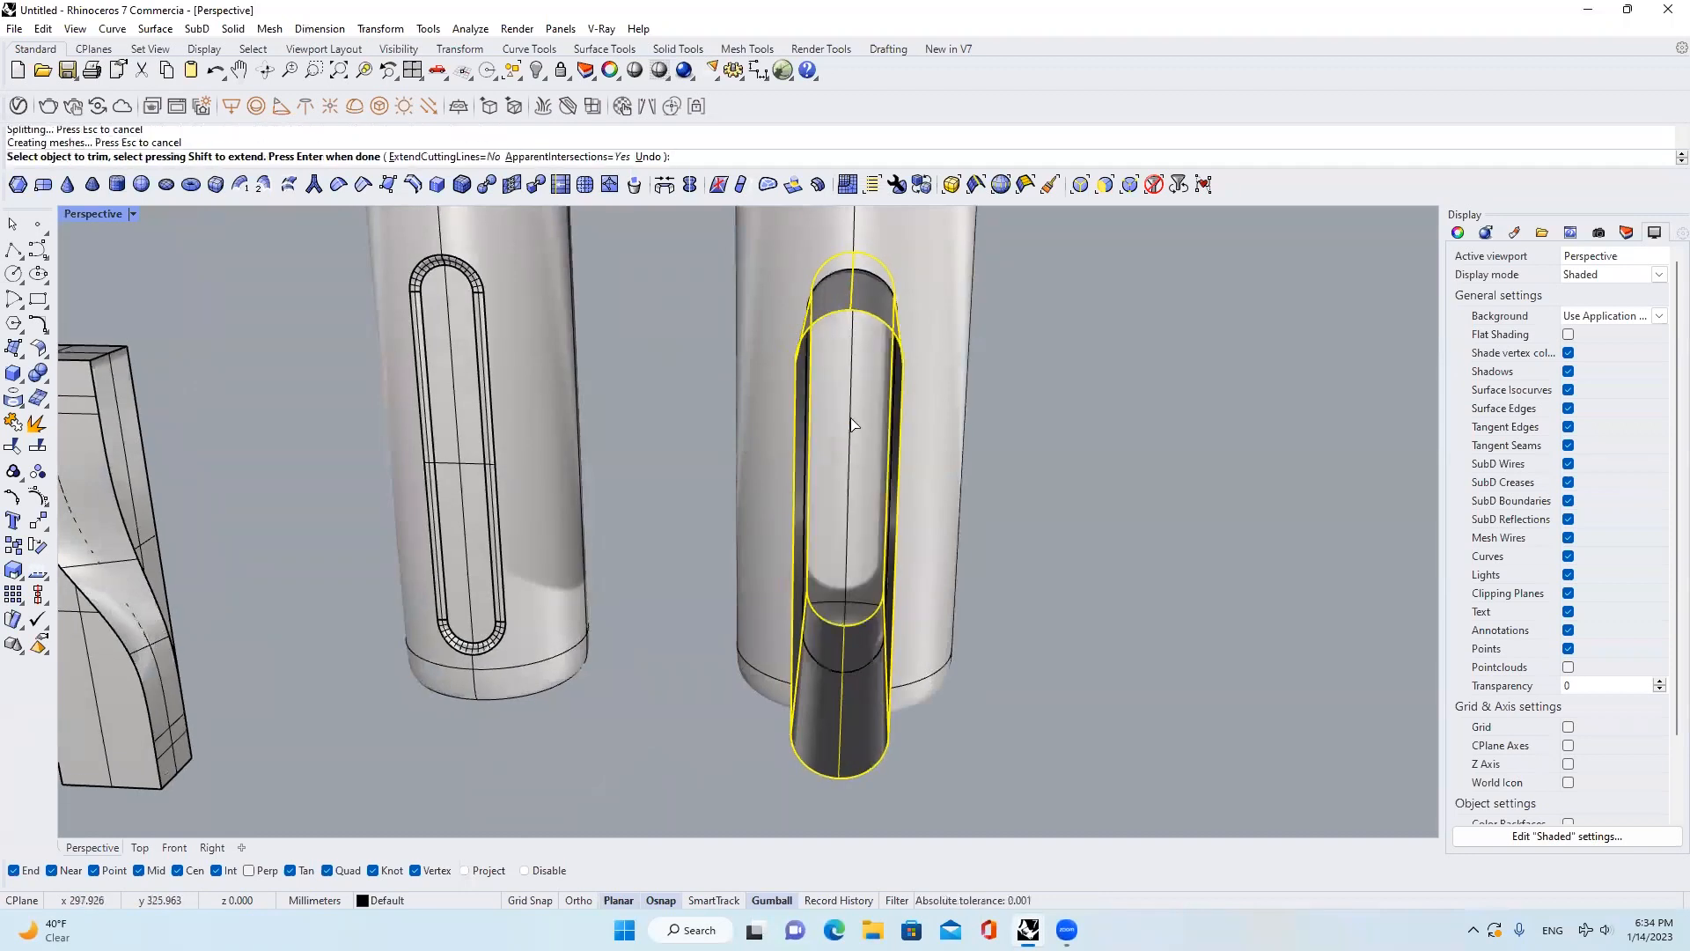
pyautogui.press('Return')
# Delete the extruded slot surface used for cutting
pyautogui.scroll(-5, 829, 521)
pyautogui.moveTo(829, 521); pyautogui.dragTo(700, 598, button='right')
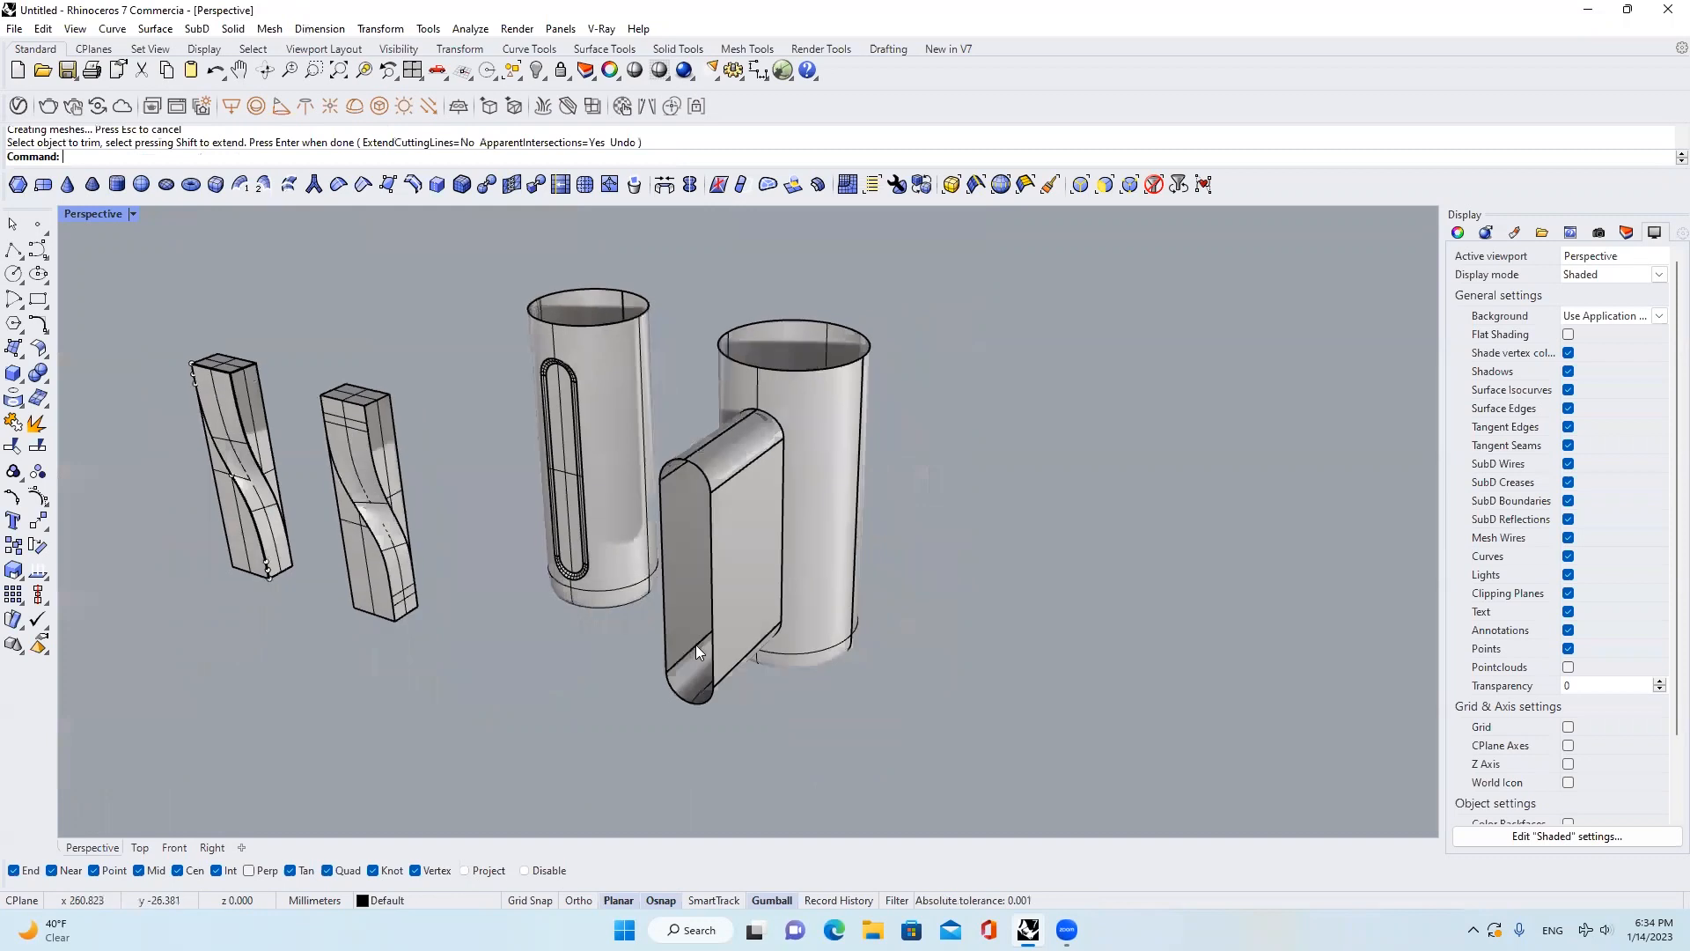
pyautogui.click(695, 644)
pyautogui.scroll(2, 736, 534)
pyautogui.scroll(2, 735, 534)
pyautogui.press('Delete')
# Offset the original slot curve inward by 3 mm in the Front view
pyautogui.moveTo(810, 399); pyautogui.dragTo(827, 504, button='right')
pyautogui.doubleClick(829, 454)
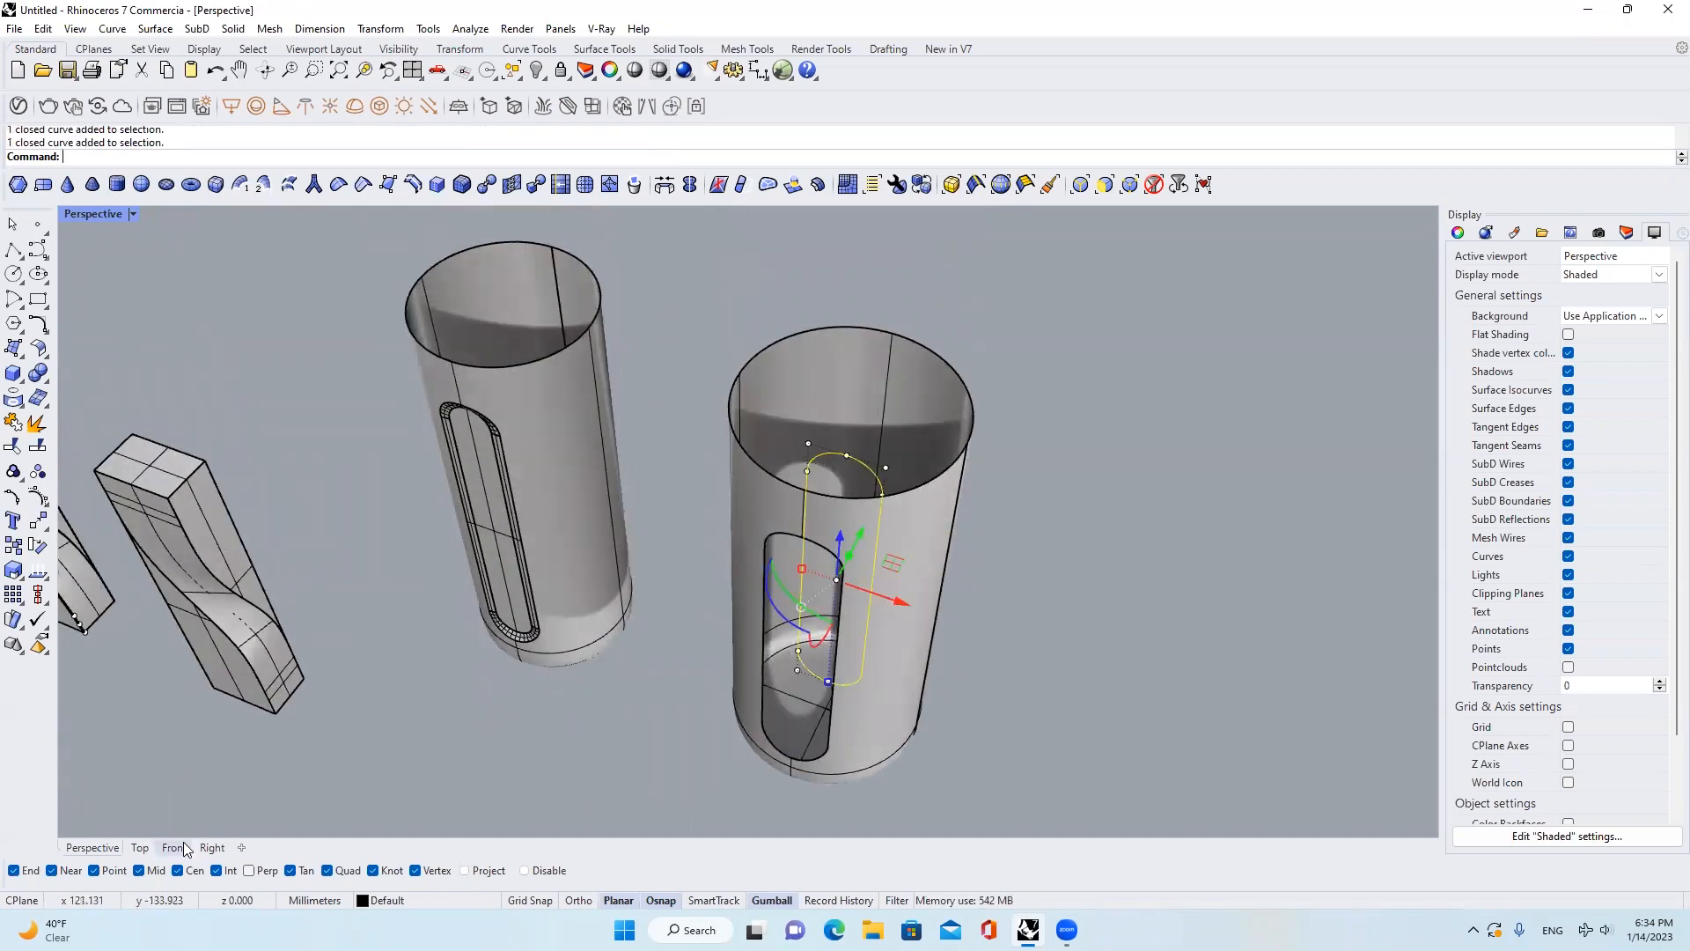
pyautogui.click(173, 848)
pyautogui.scroll(3, 729, 480)
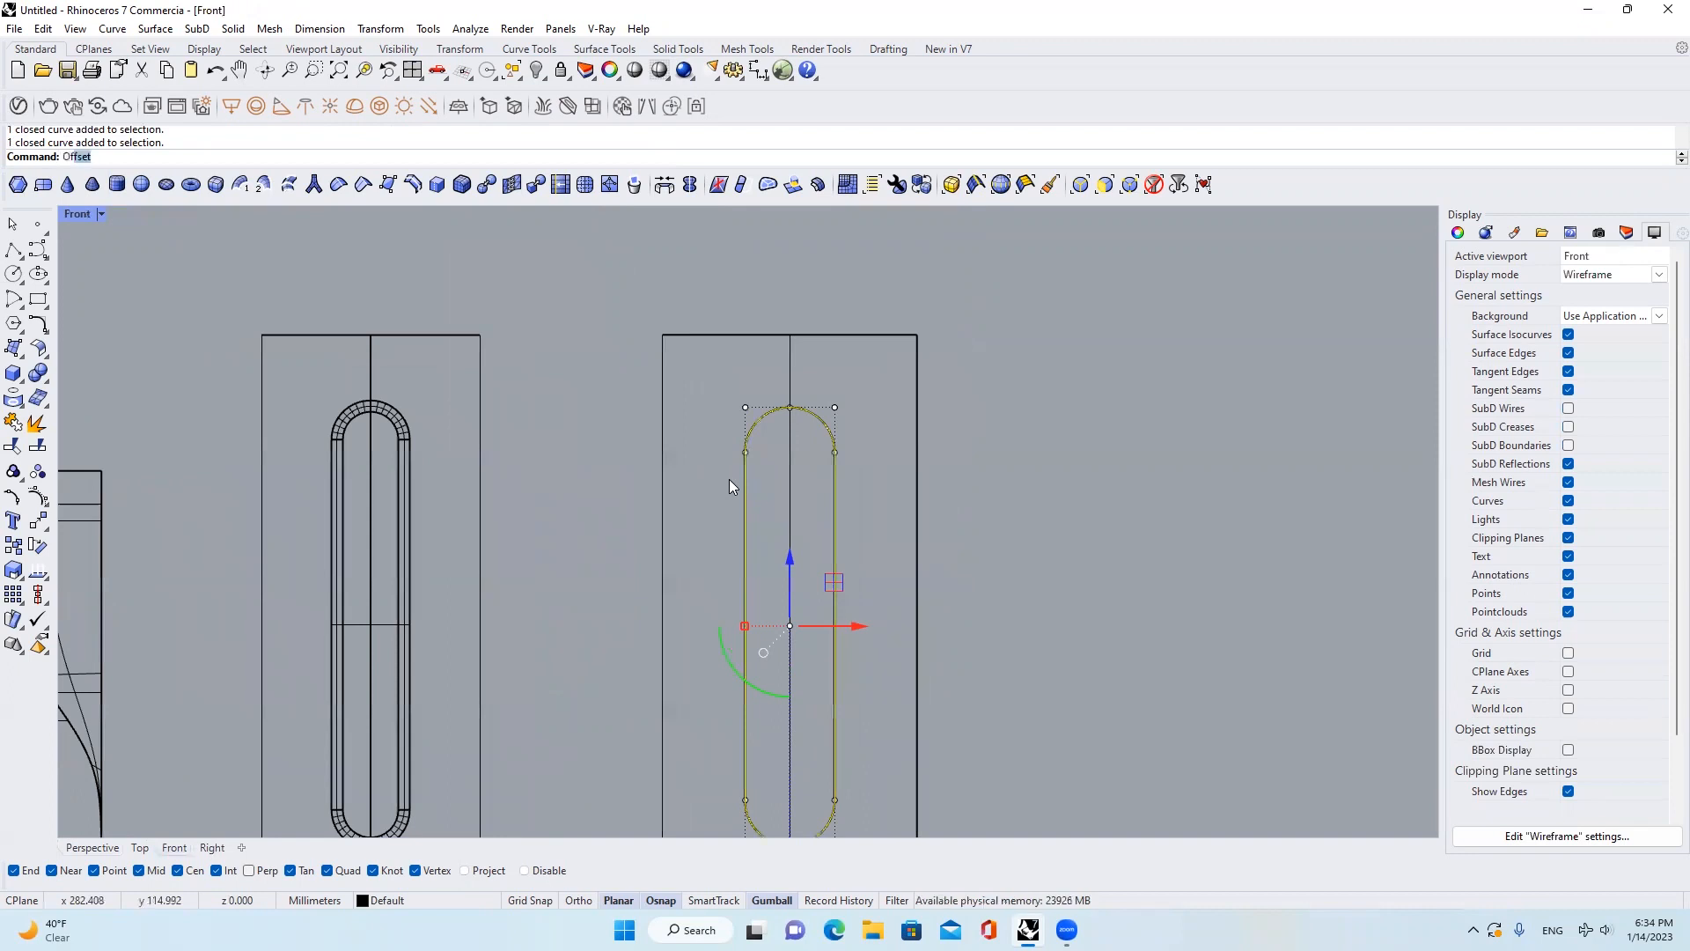
pyautogui.press('Return')
pyautogui.scroll(3, 793, 474)
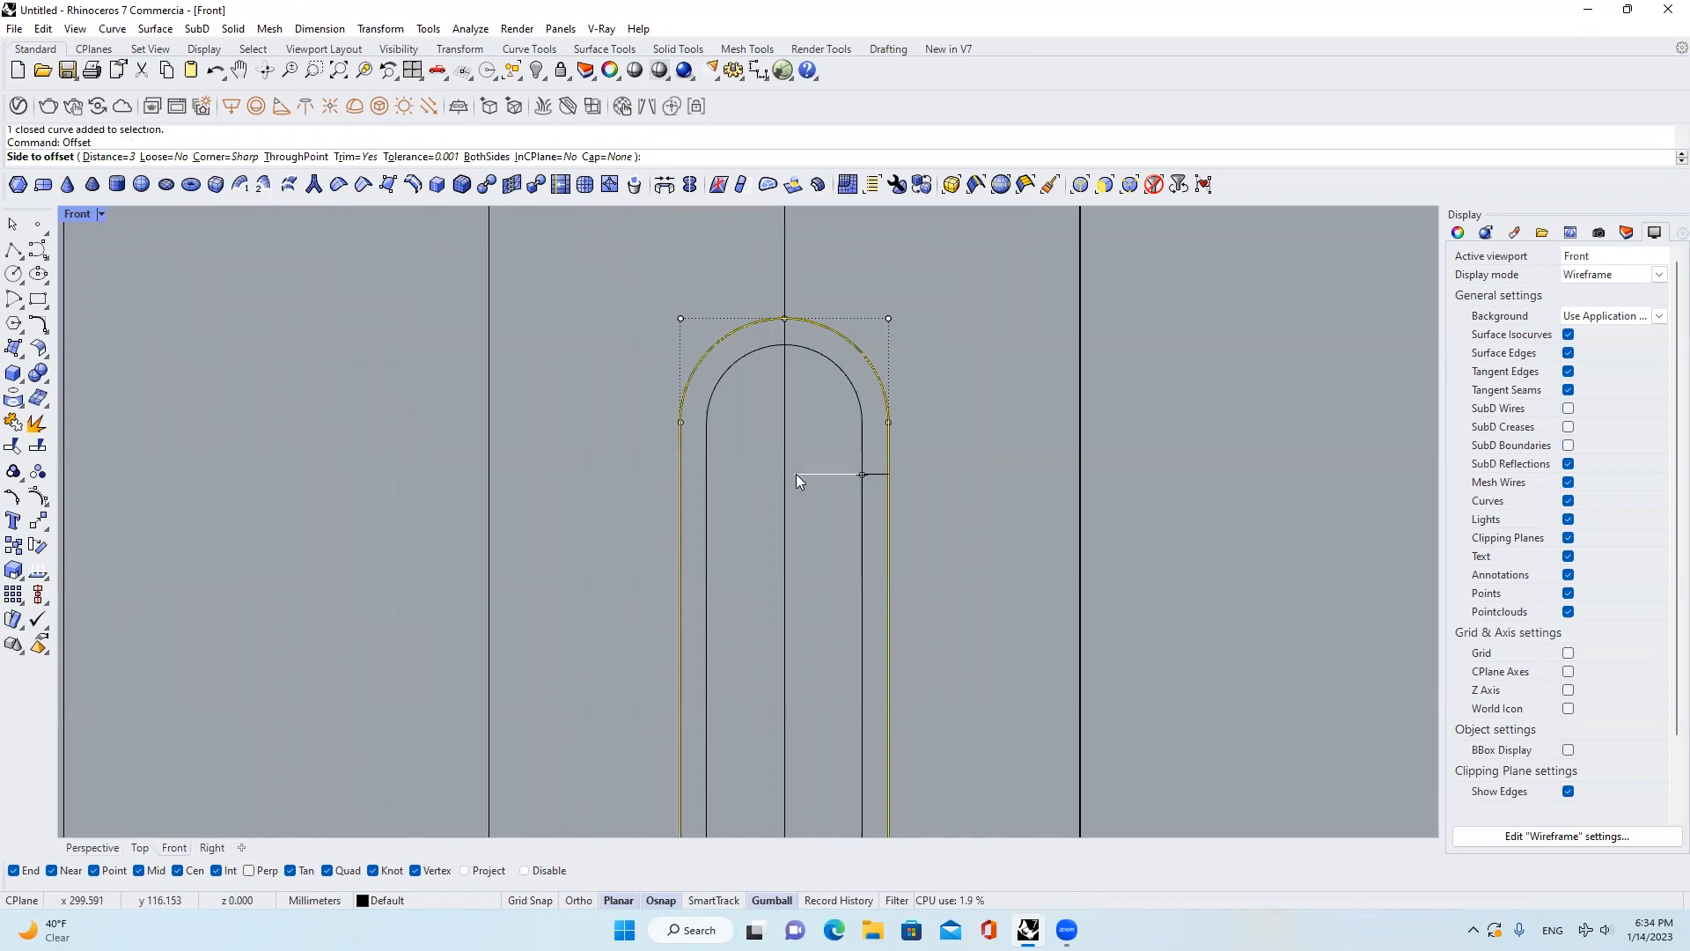
pyautogui.click(796, 474)
# Align the offset curve in world Y to the slot opening's side edge and fill it with a planar surface
pyautogui.click(860, 426)
pyautogui.scroll(-3, 860, 426)
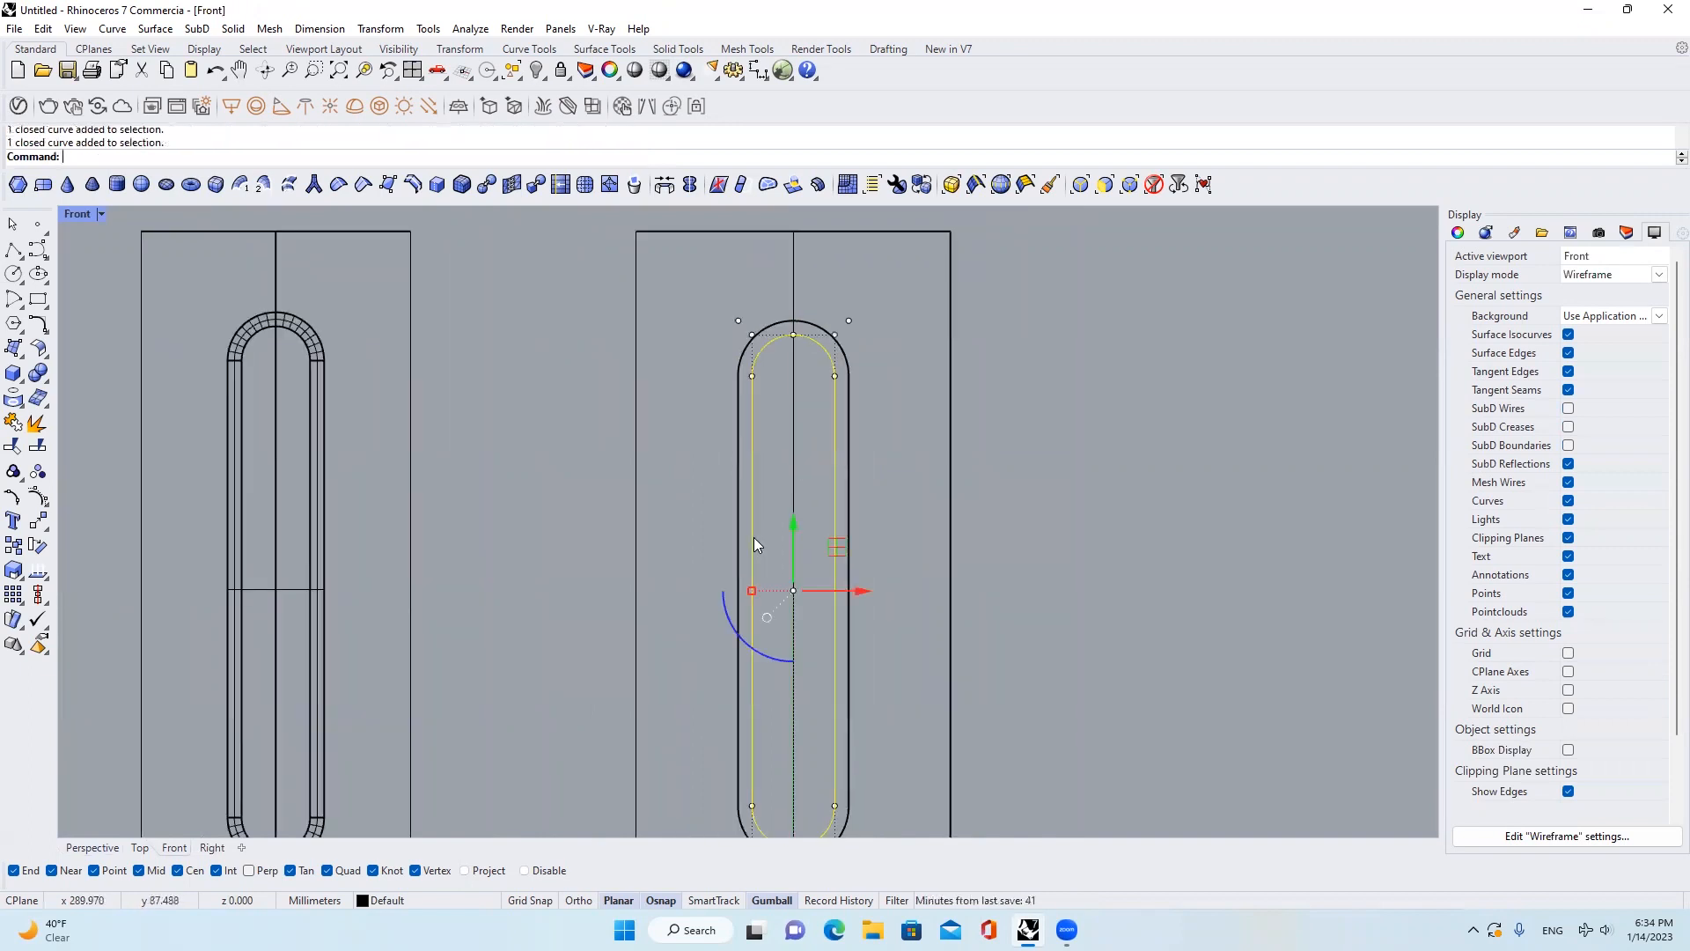
pyautogui.click(114, 847)
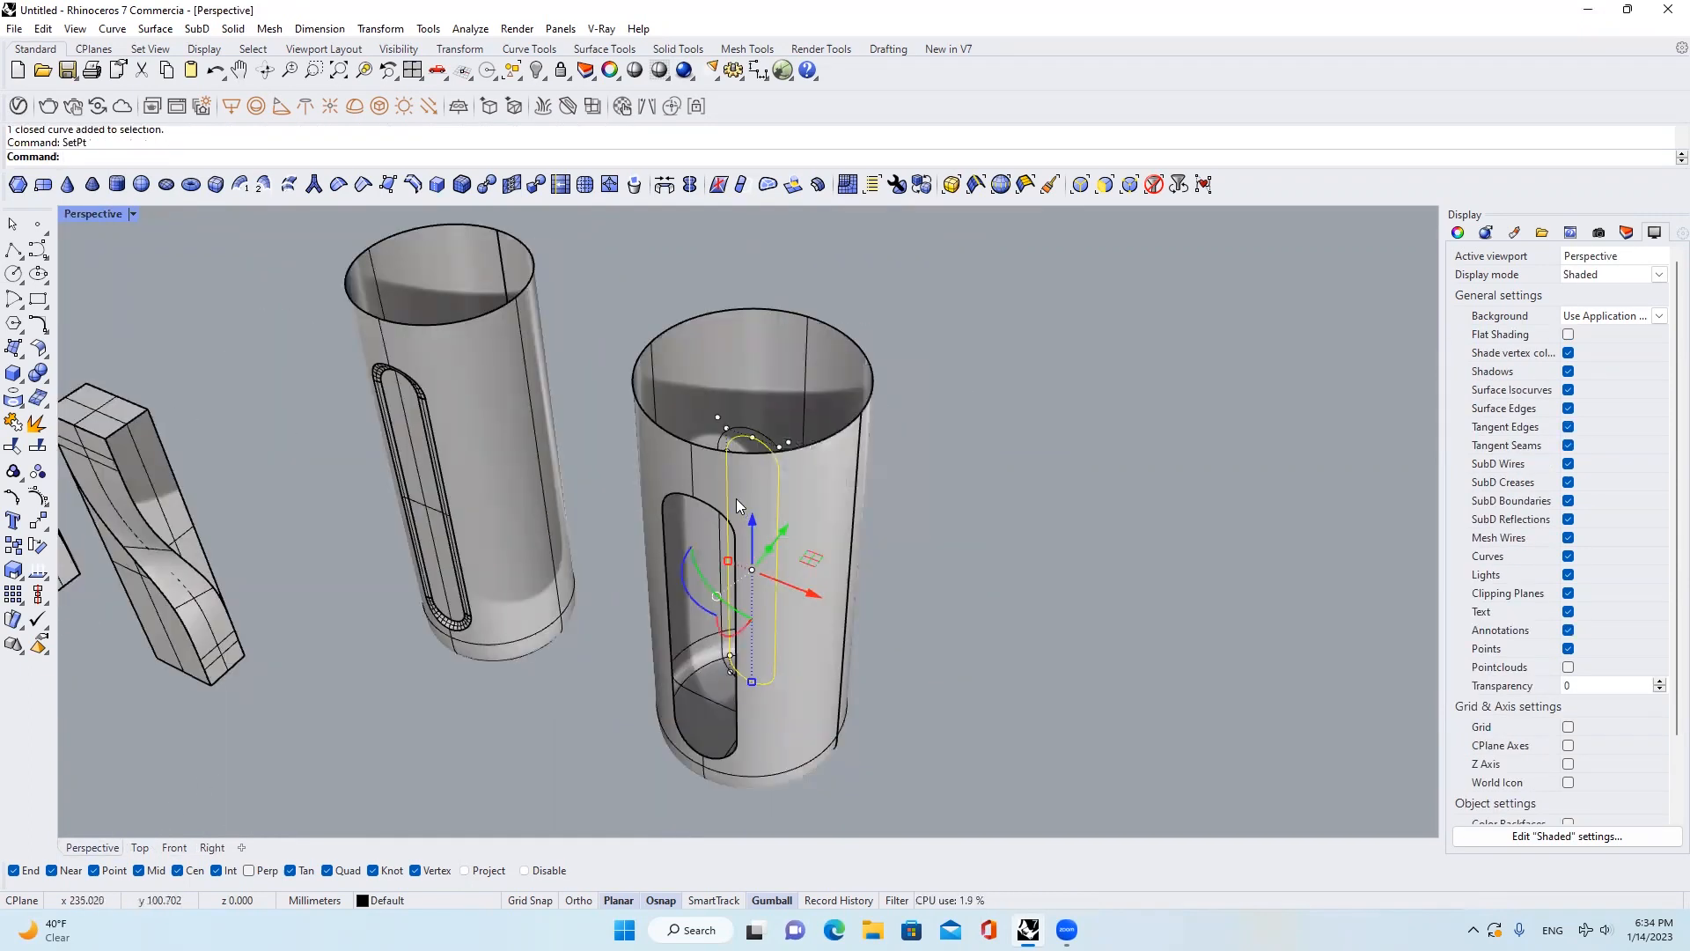
pyautogui.write('SETPT')
pyautogui.press('Return')
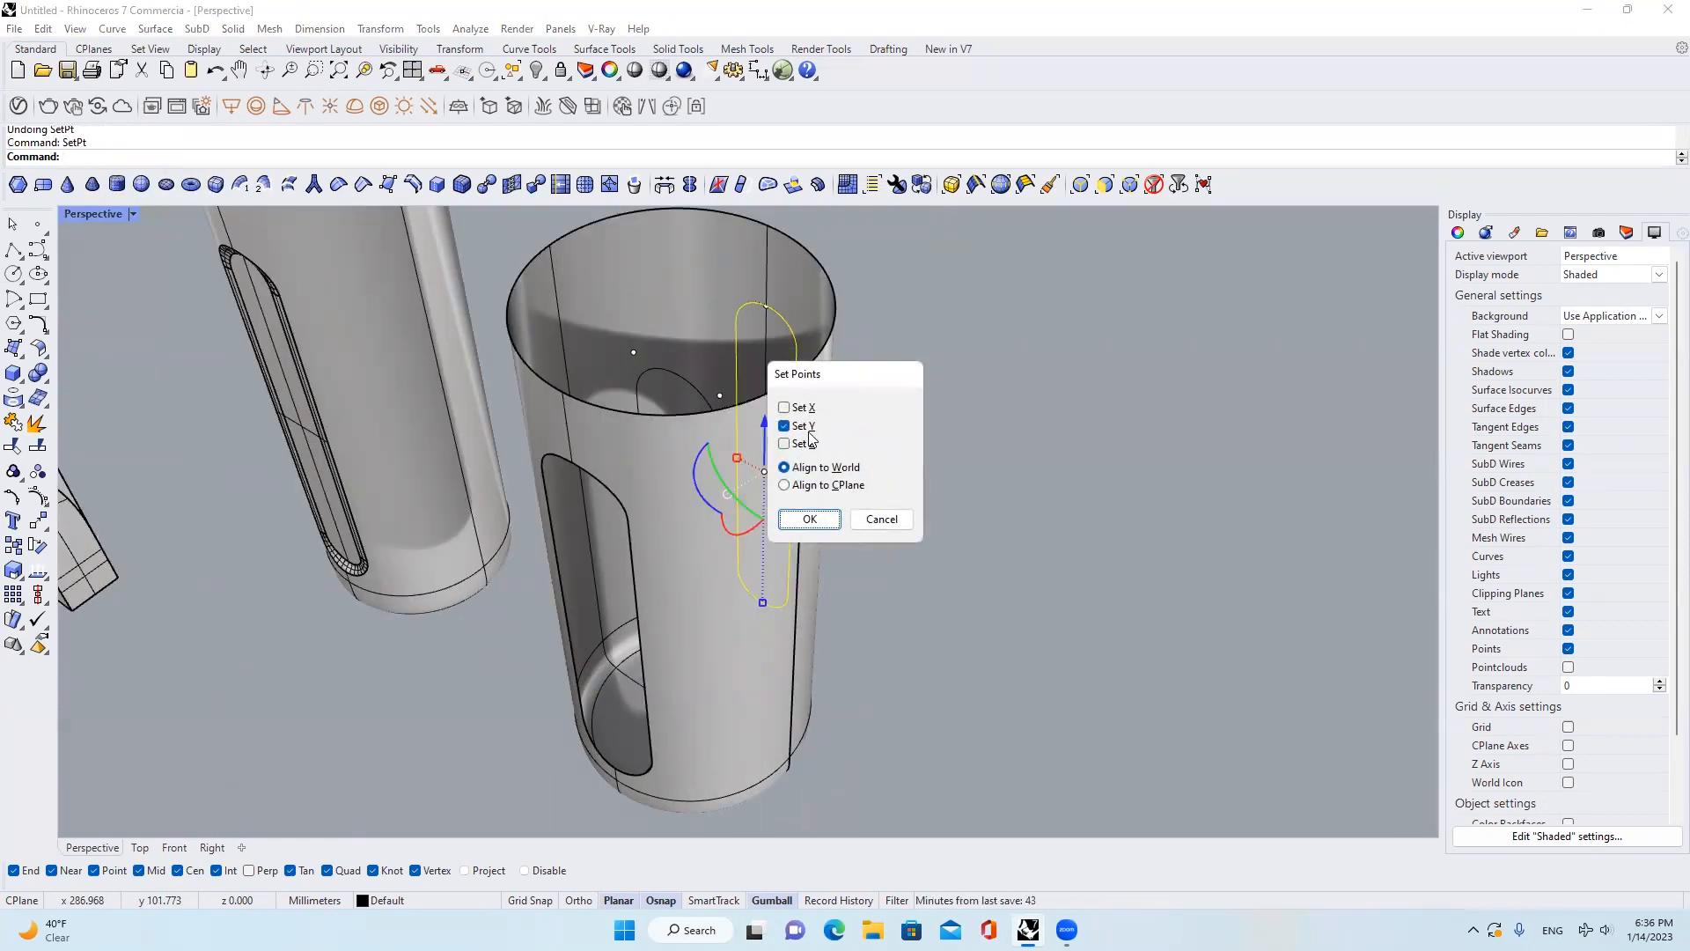
pyautogui.click(809, 519)
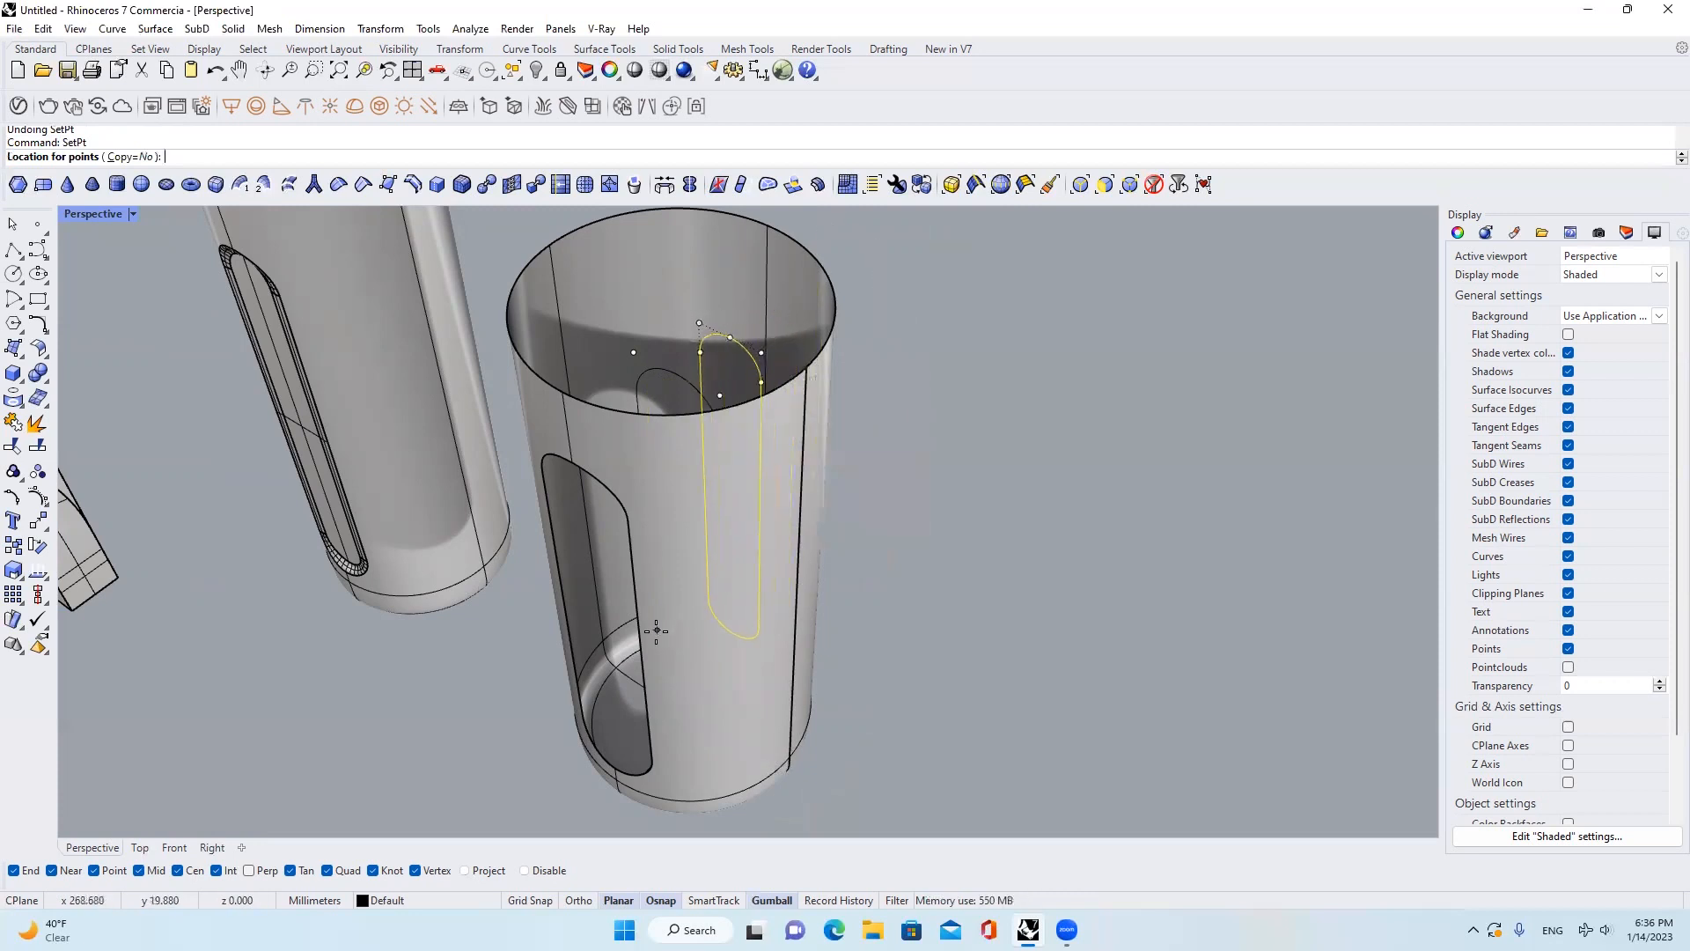
pyautogui.scroll(3, 649, 617)
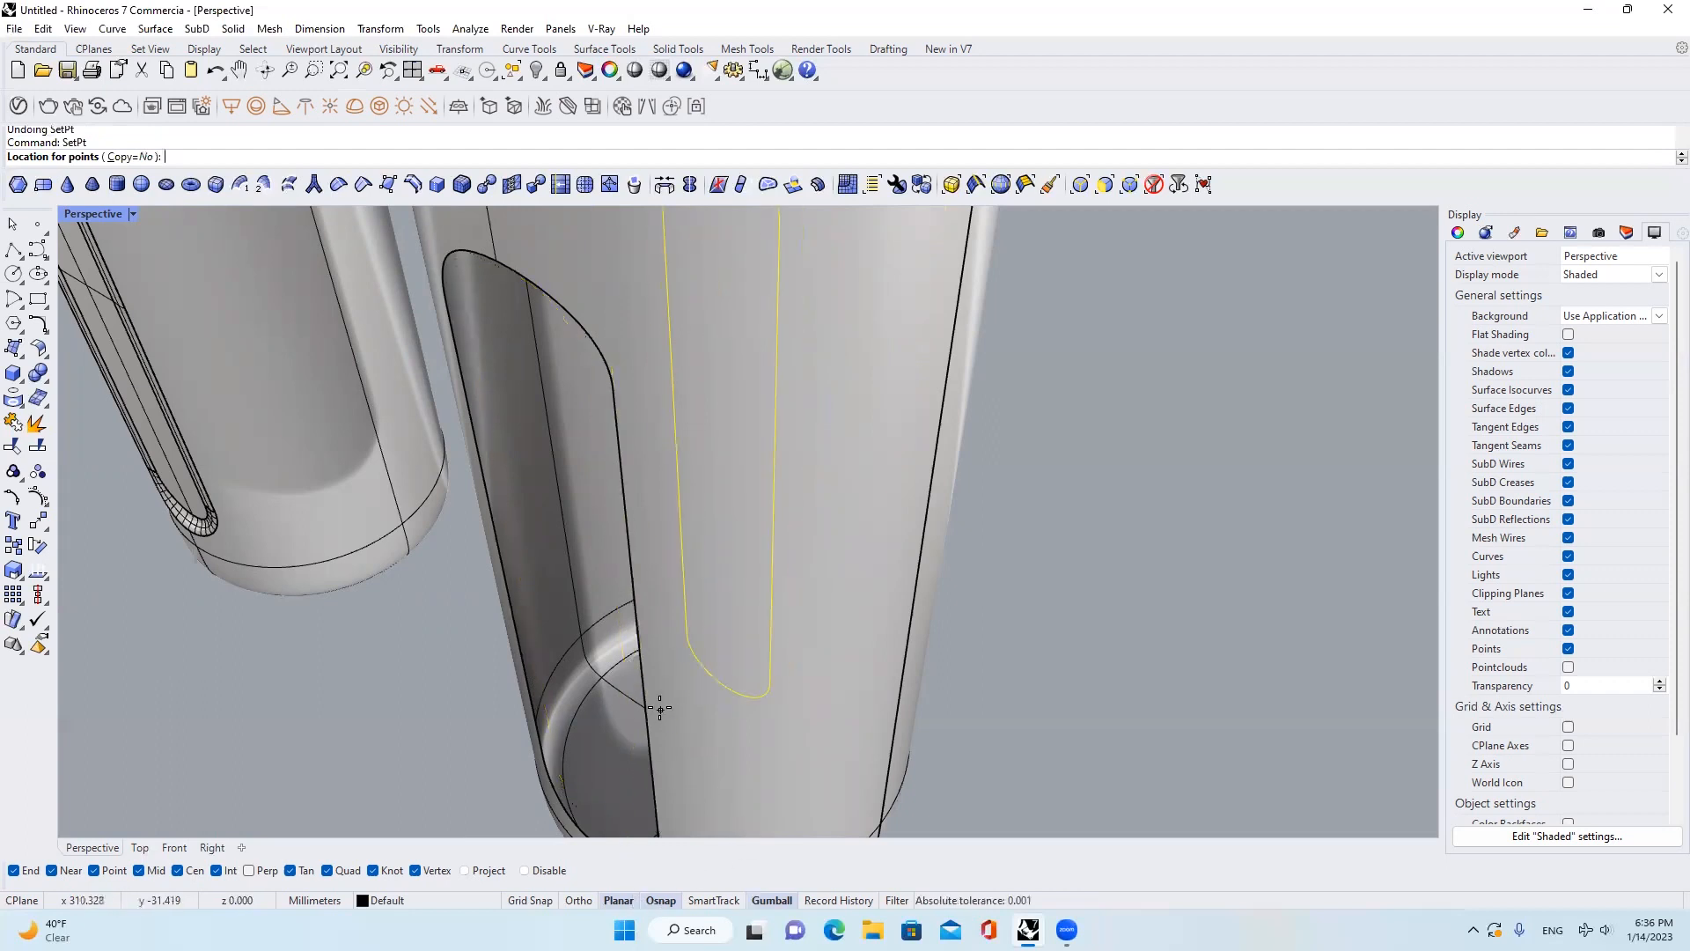
pyautogui.click(635, 576)
pyautogui.moveTo(840, 447); pyautogui.dragTo(825, 407, button='right')
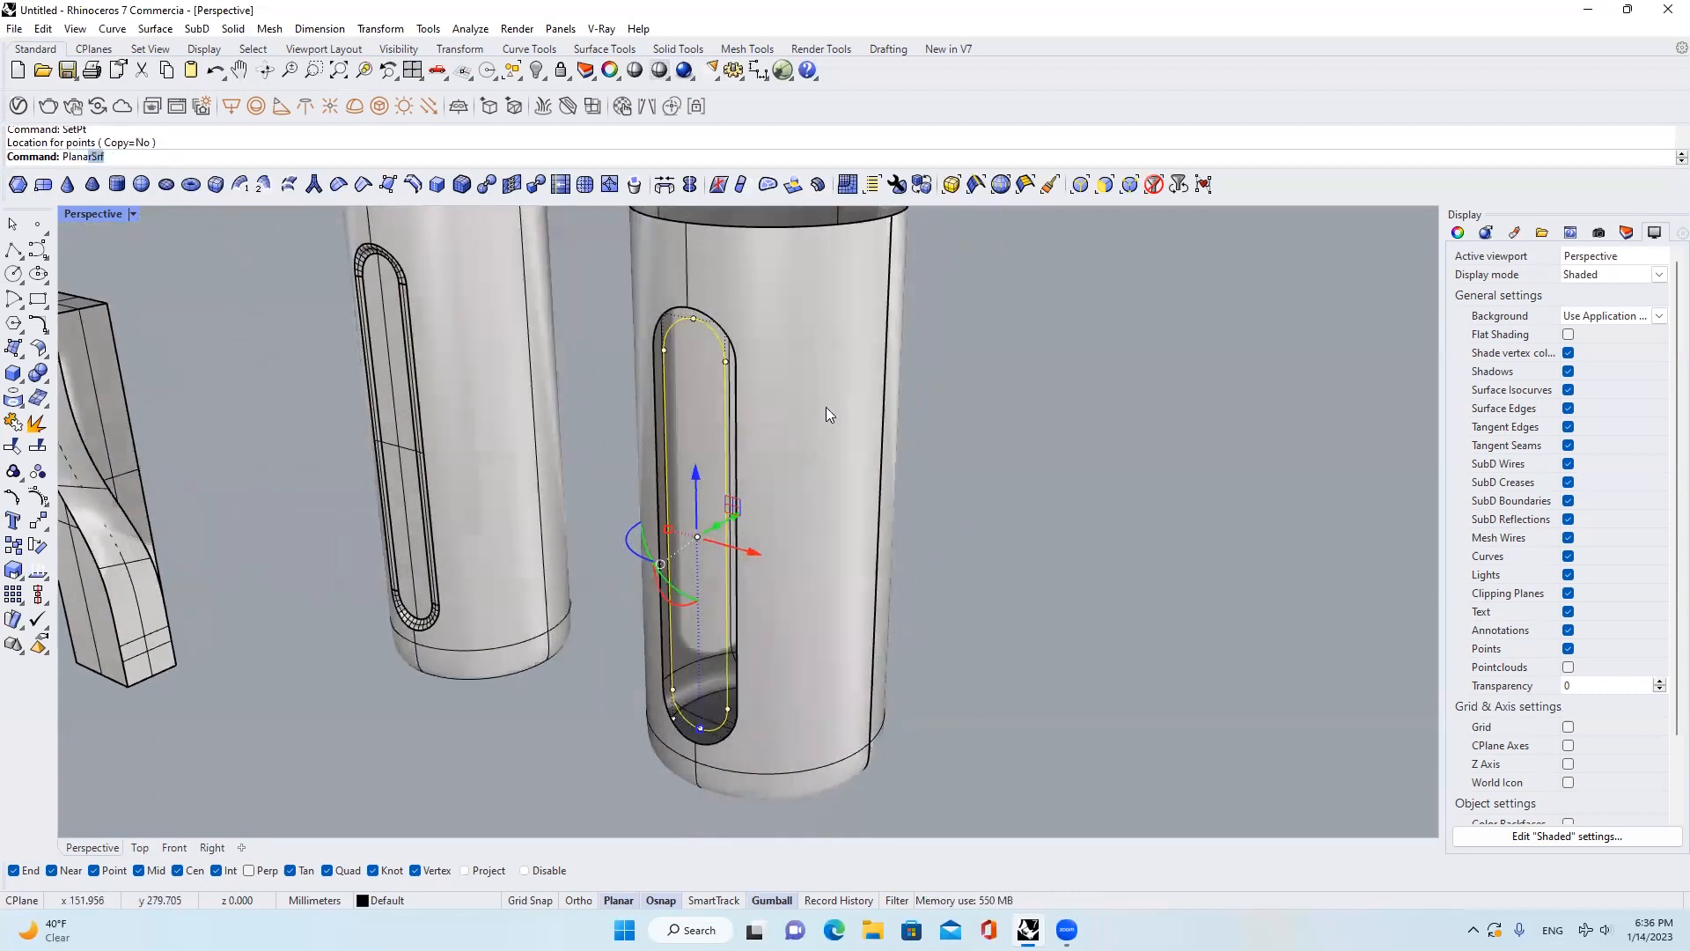
pyautogui.press('Return')
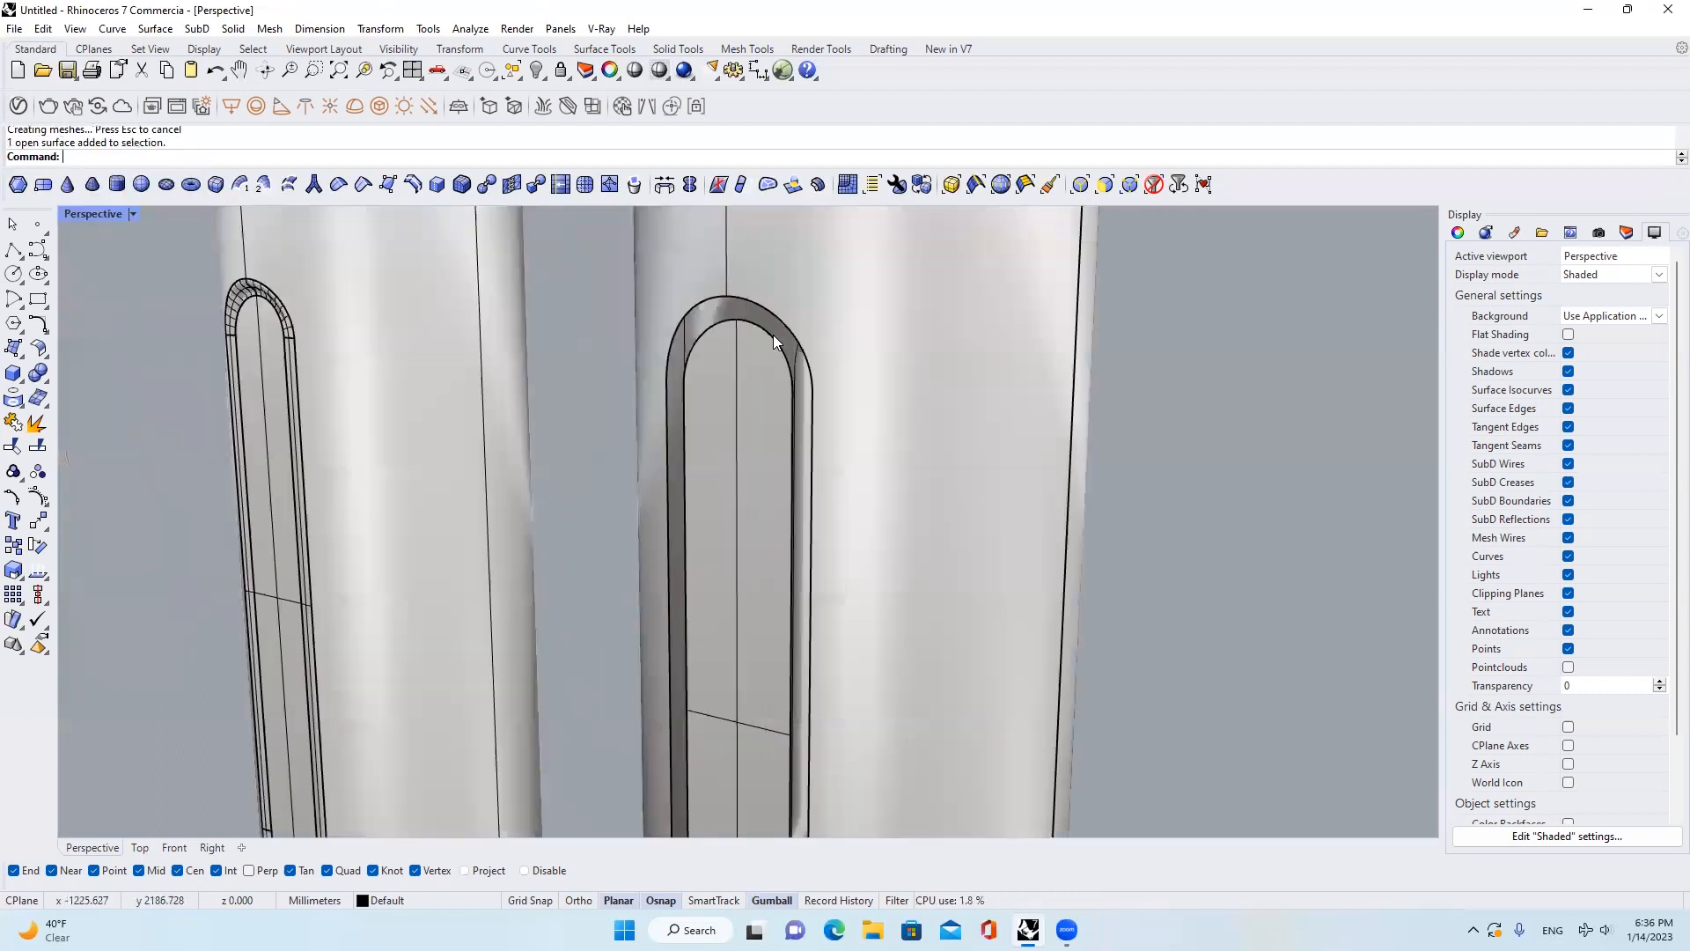
# Blend the right half of the recess's upper arc from the planar floor to the cylinder opening, with curvature continuity on both edges
pyautogui.scroll(-3, 775, 336)
pyautogui.moveTo(775, 337); pyautogui.dragTo(792, 347, button='right')
pyautogui.scroll(3, 792, 347)
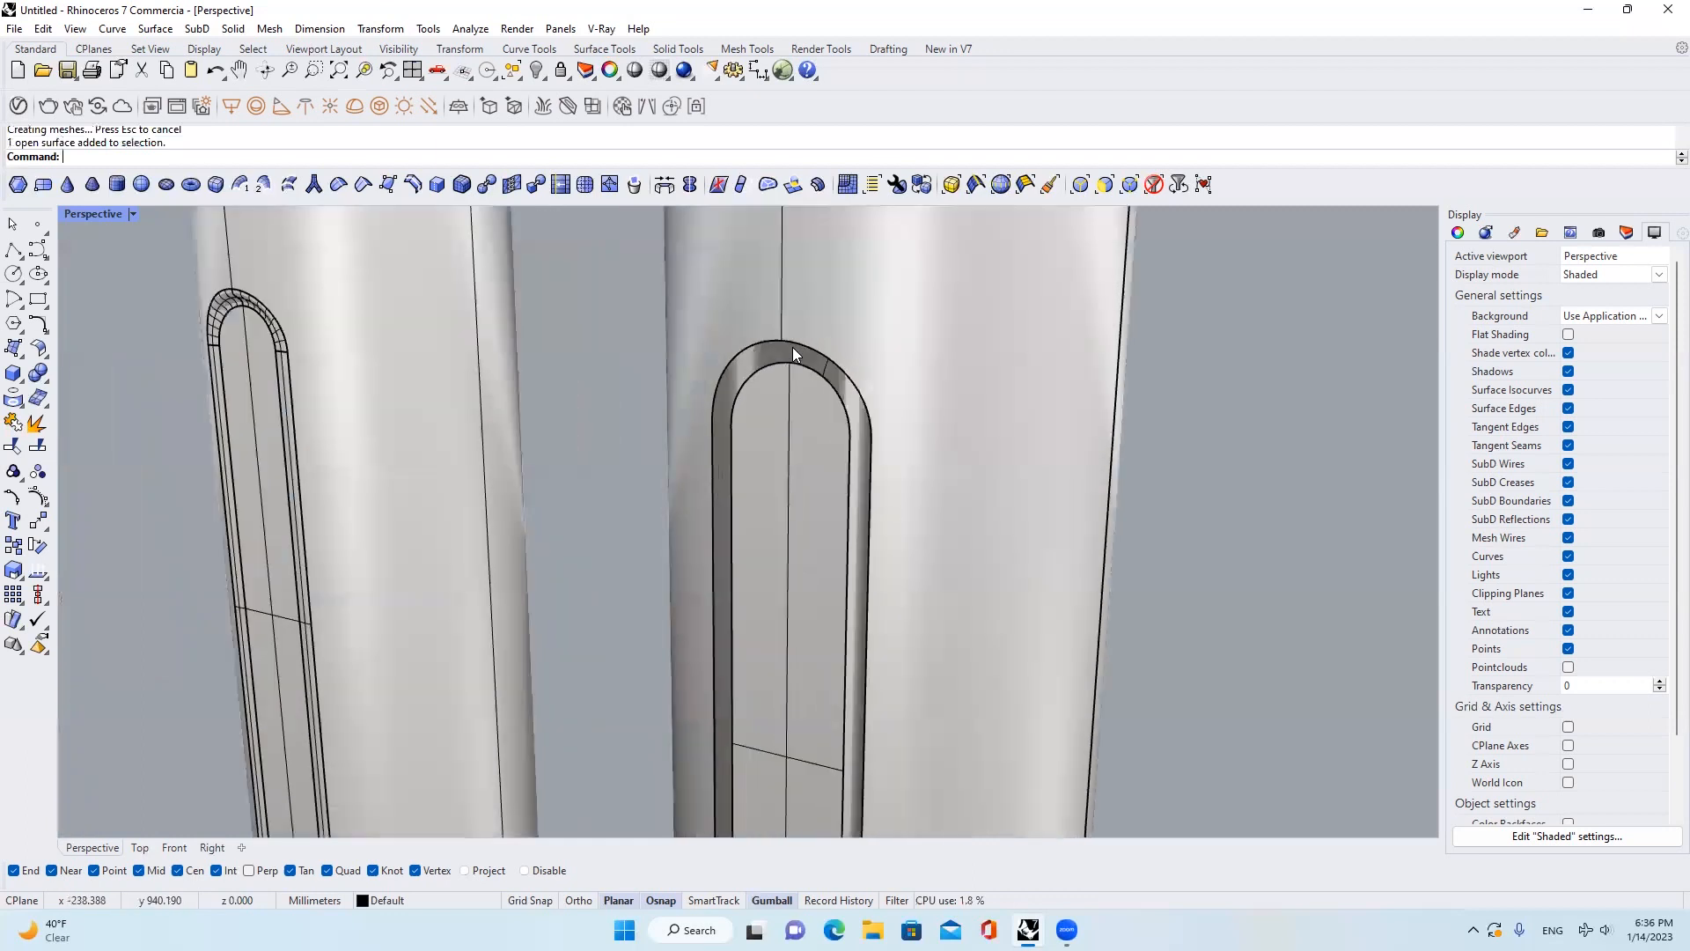
pyautogui.write('BlendSrf')
pyautogui.press('Return')
pyautogui.scroll(4, 792, 347)
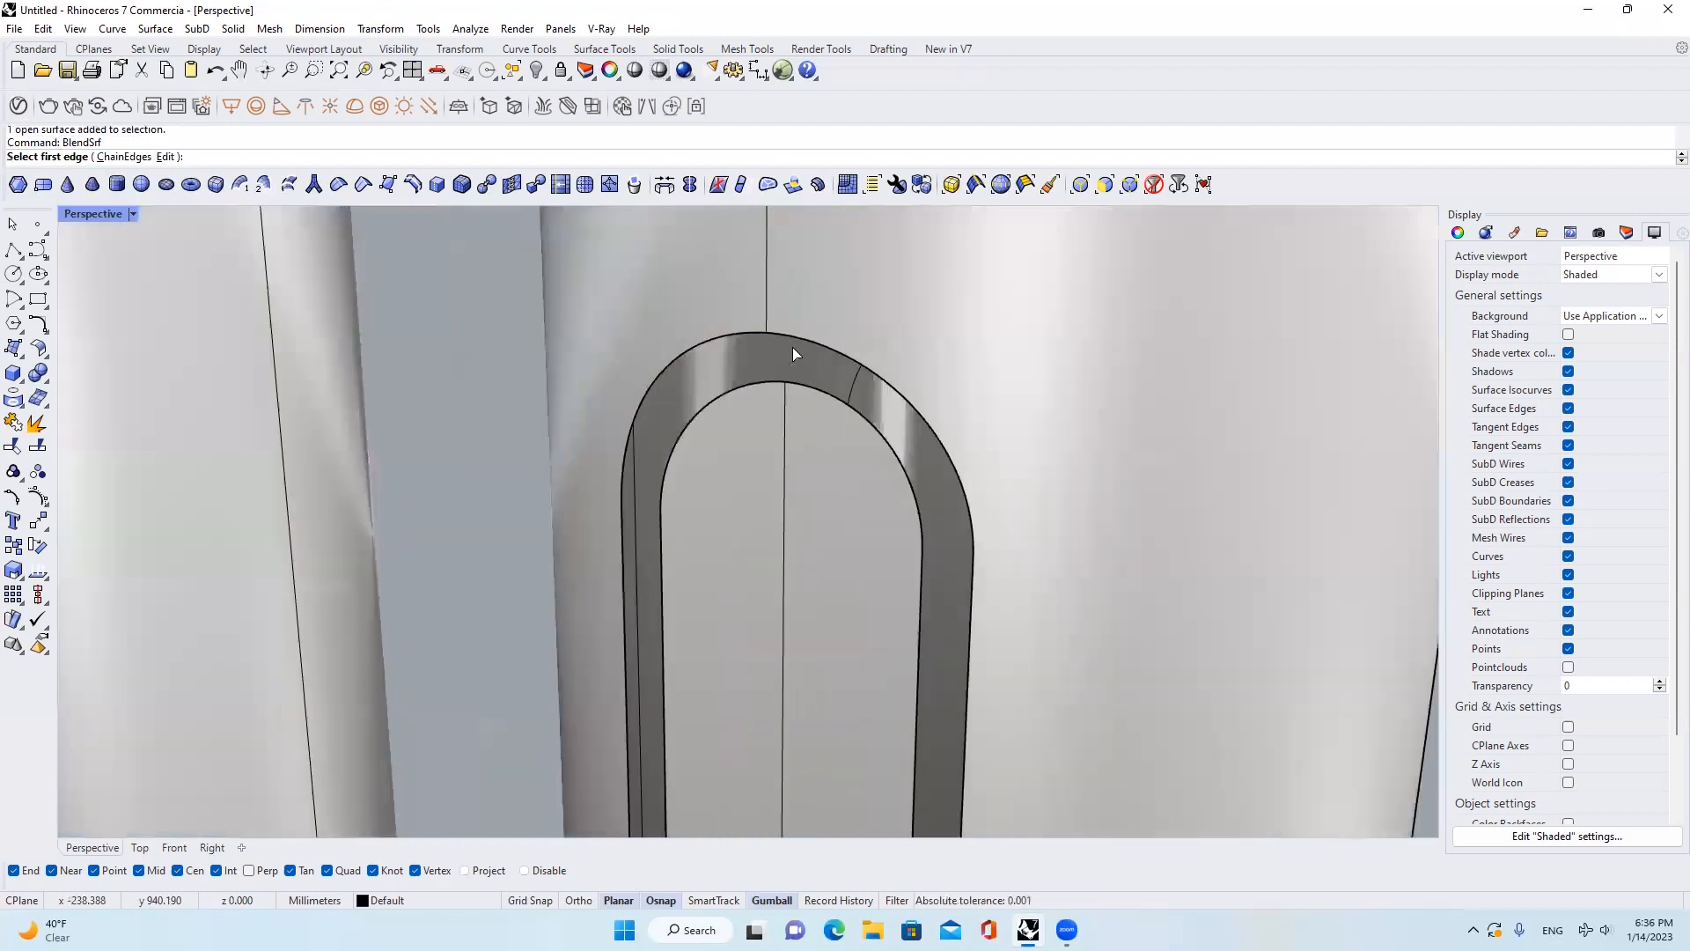
pyautogui.click(836, 403)
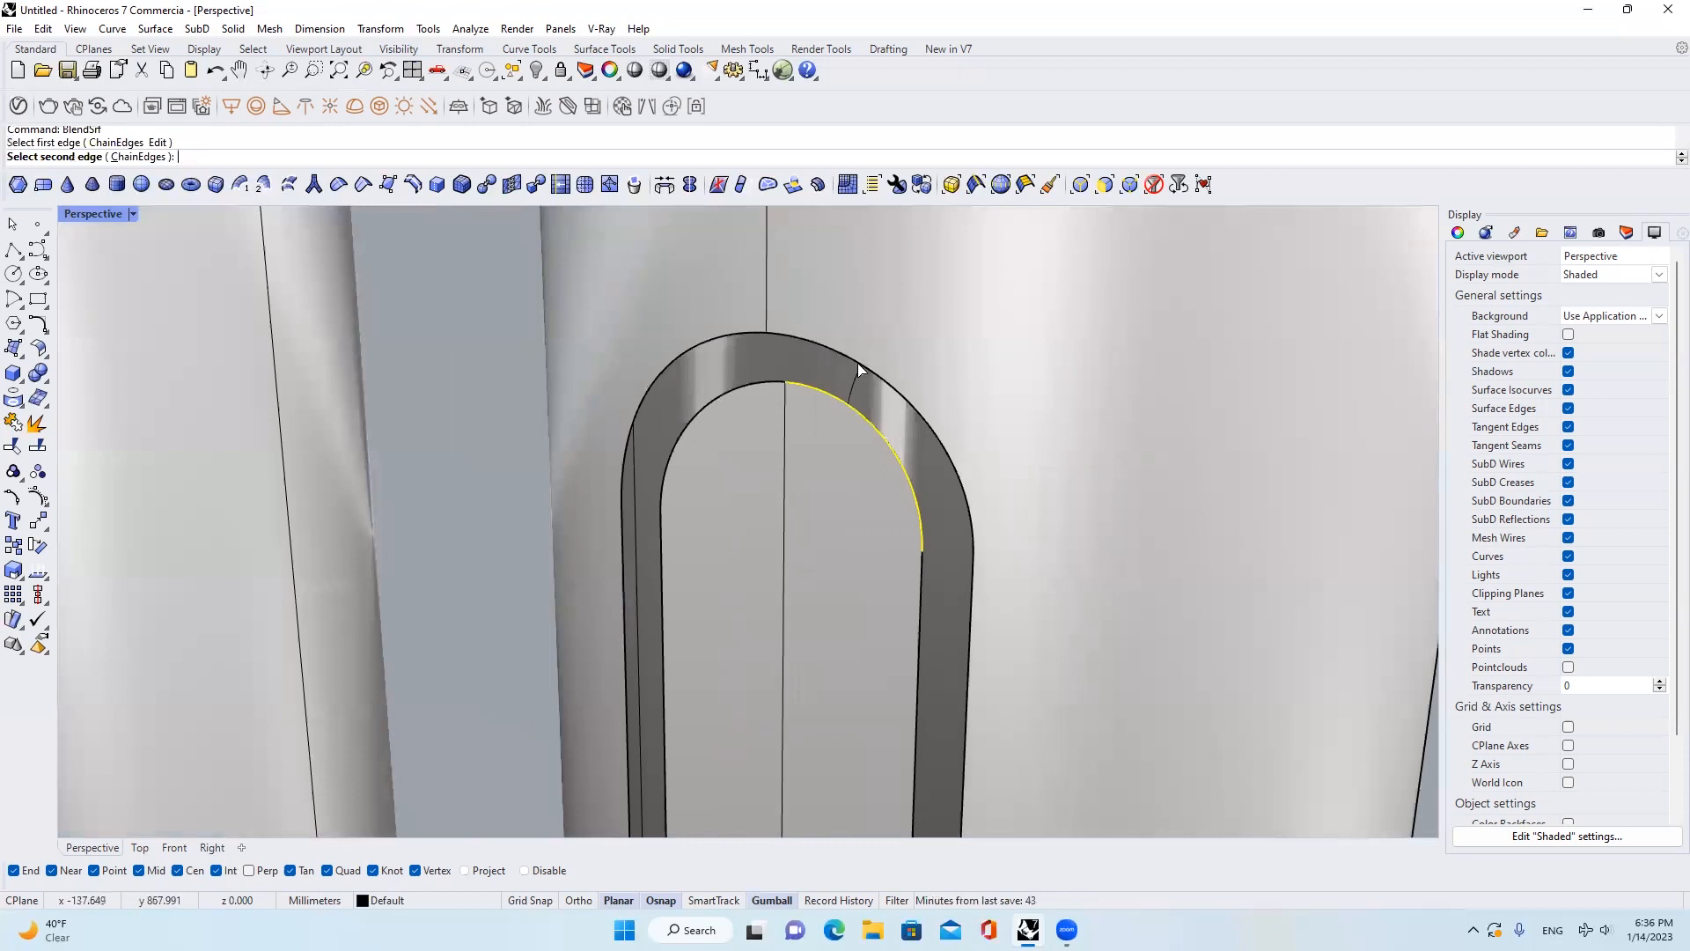
pyautogui.click(857, 363)
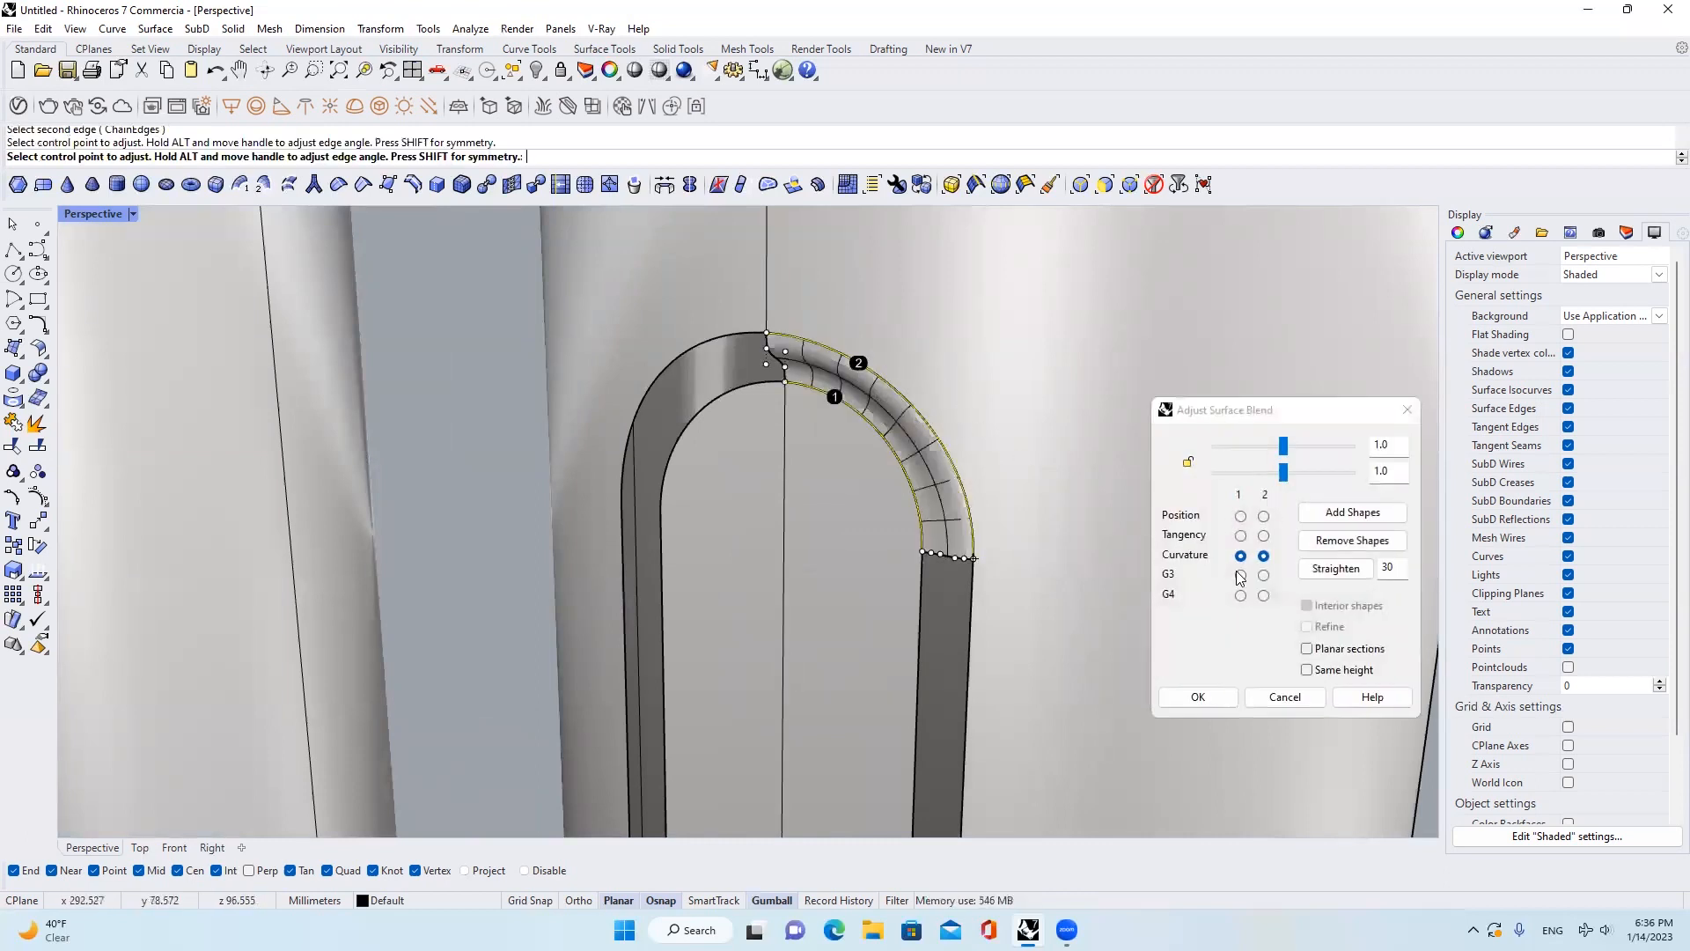
pyautogui.click(1198, 698)
# Blend the left half of the upper arc between the planar floor edge and the cylinder opening edge
pyautogui.press('Return')
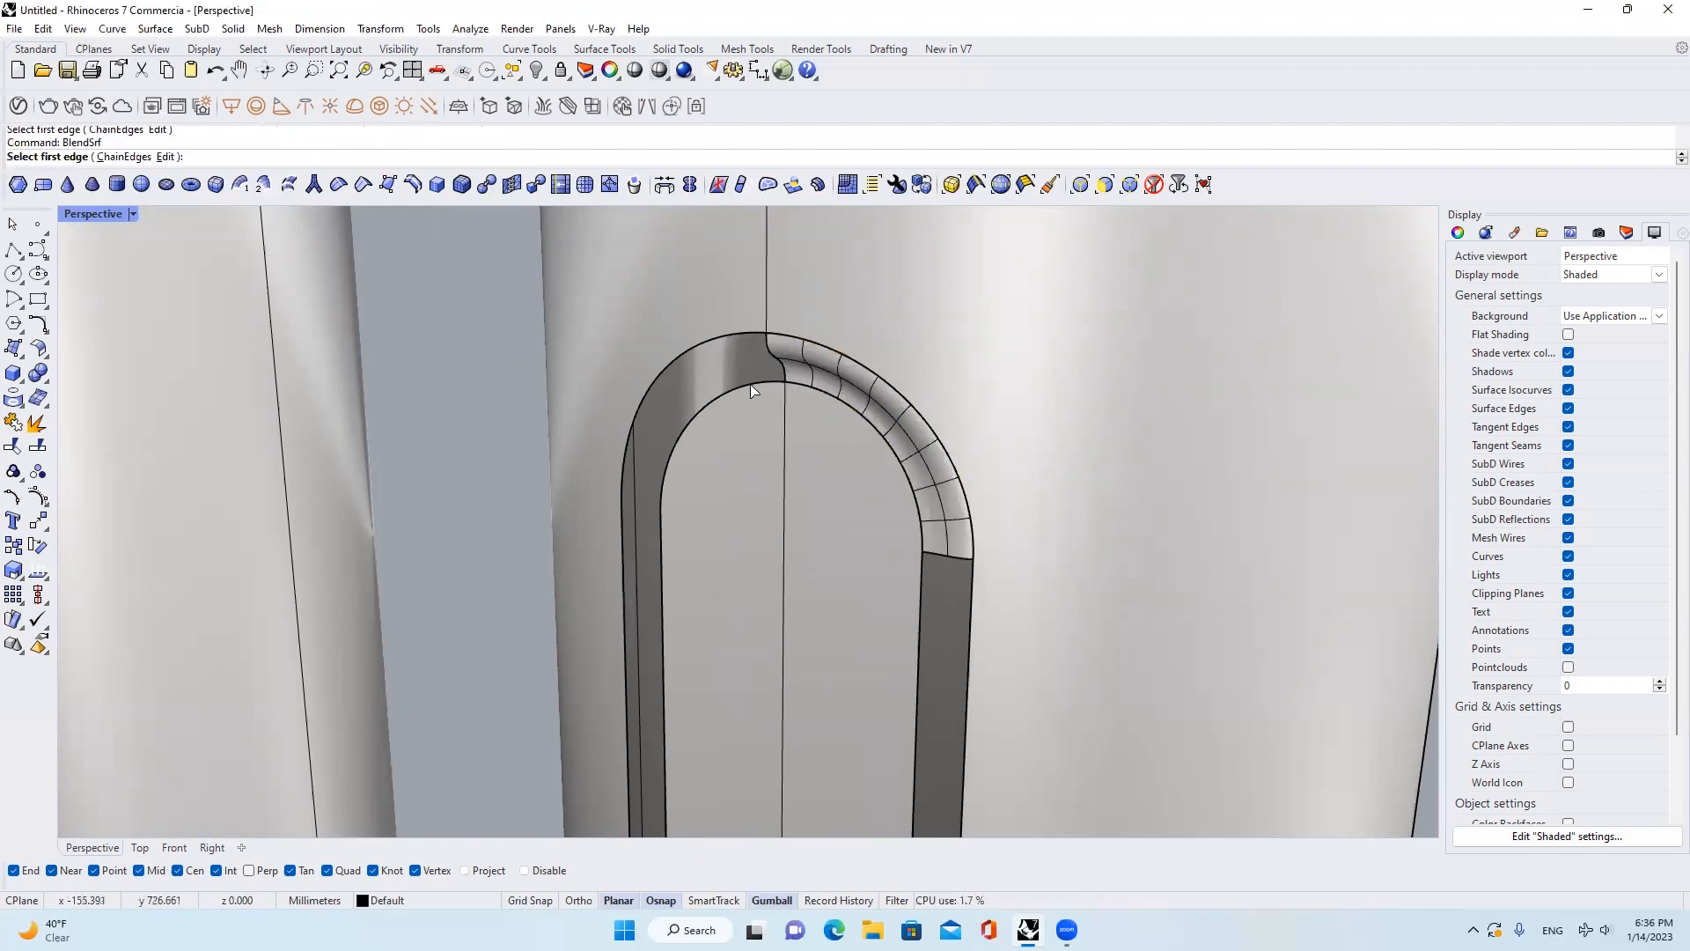
pyautogui.click(753, 387)
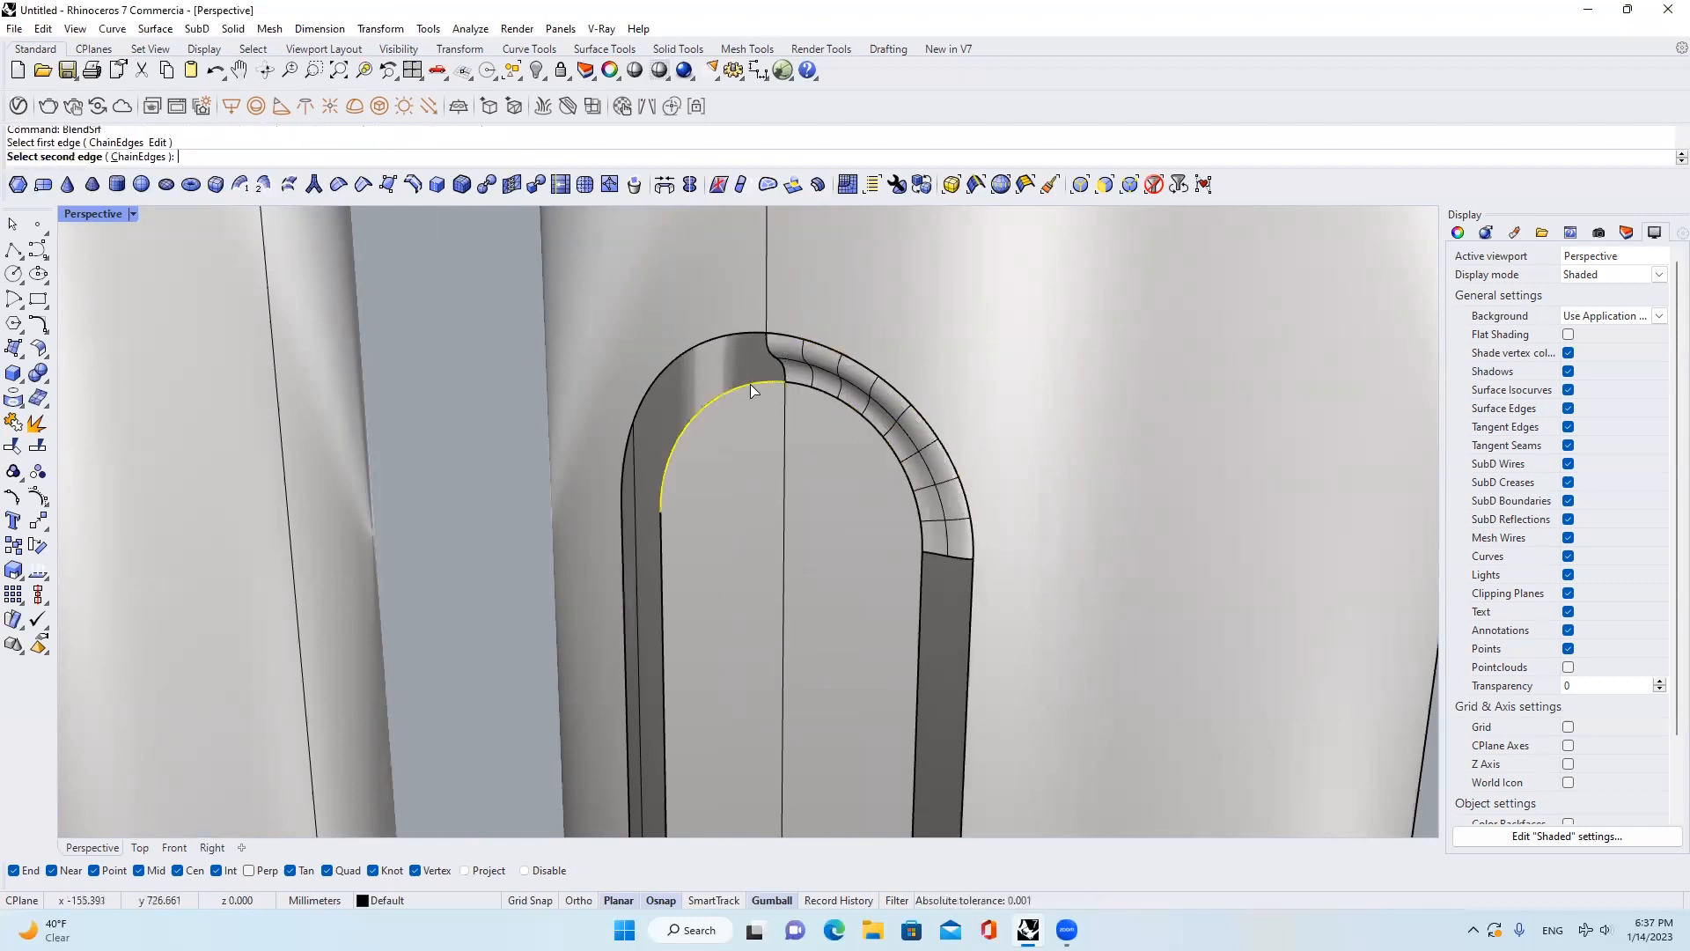
pyautogui.click(738, 334)
pyautogui.rightClick(794, 296)
# Blend the left straight edge of the slot opening to the matching straight edge of the planar floor
pyautogui.scroll(-4, 794, 295)
pyautogui.moveTo(794, 296); pyautogui.dragTo(731, 412, button='right')
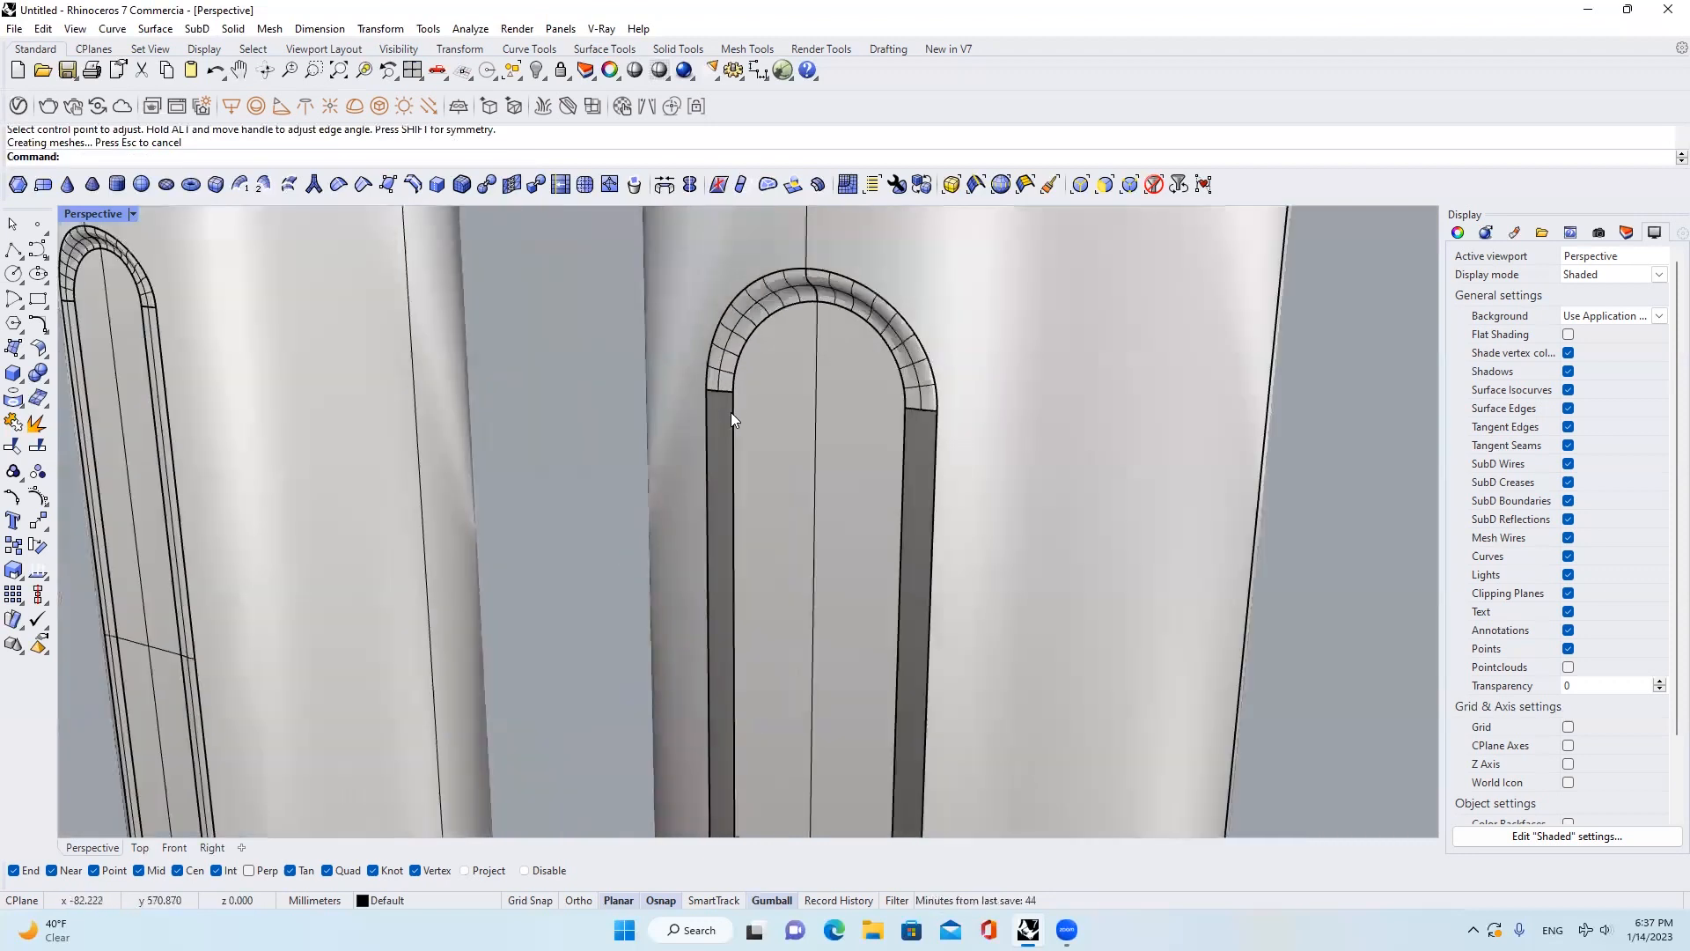
pyautogui.scroll(5, 711, 417)
pyautogui.rightClick(677, 408)
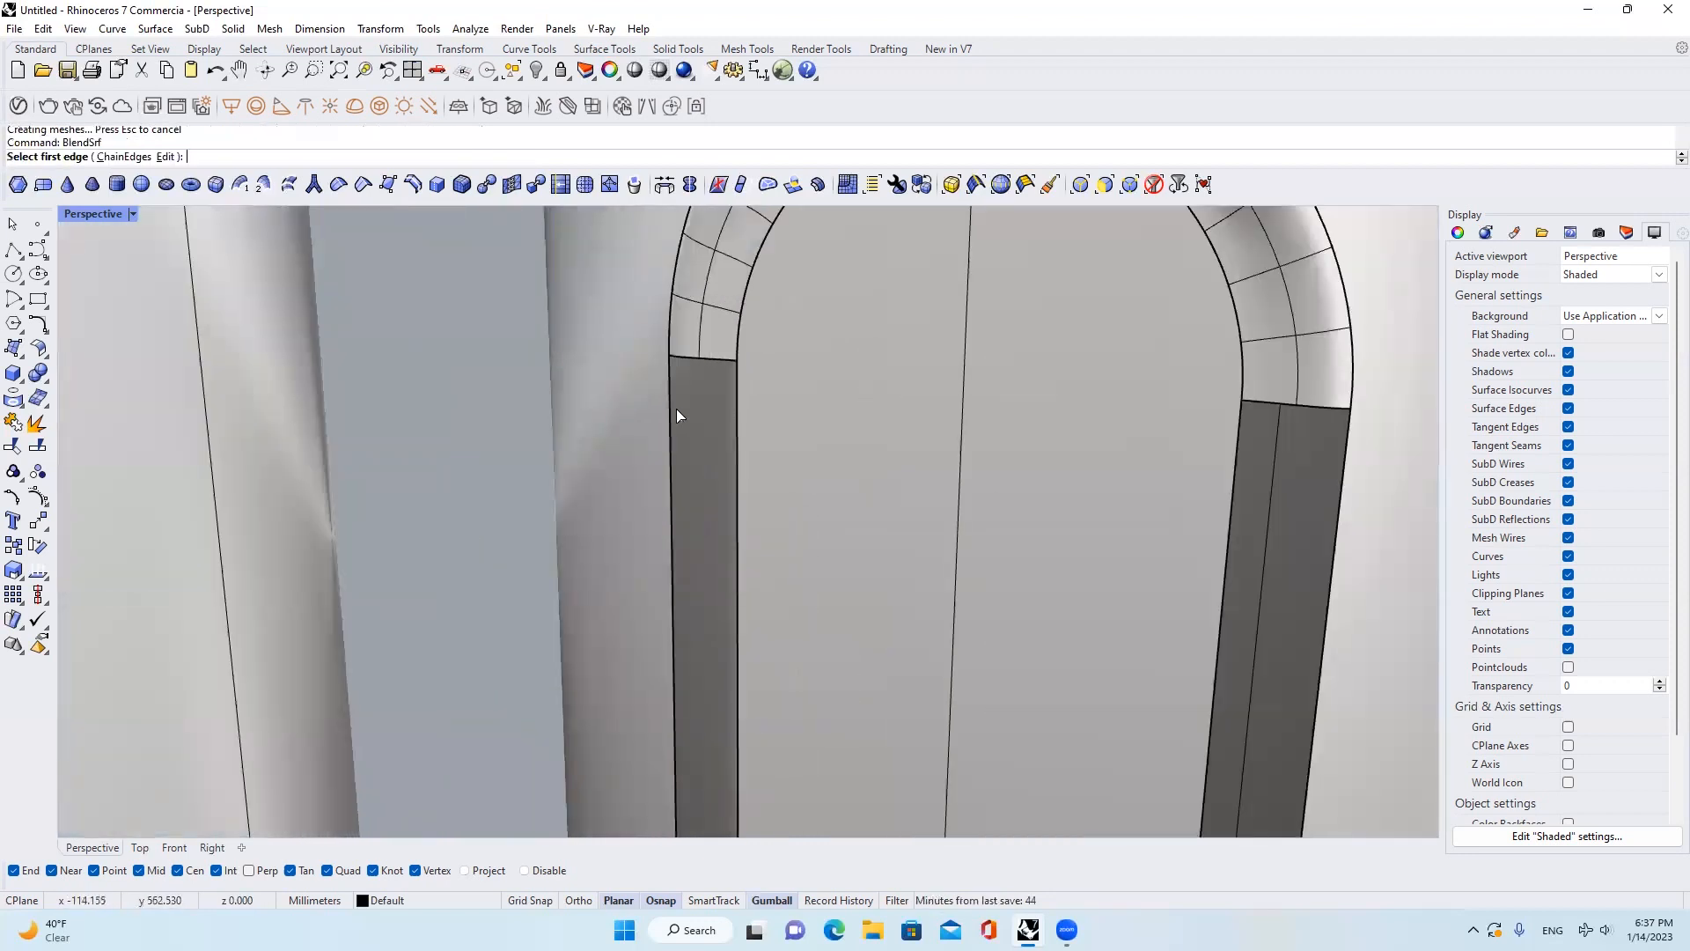
pyautogui.click(669, 403)
pyautogui.click(737, 384)
pyautogui.rightClick(810, 380)
# Blend the right straight edge of the planar floor to the cylinder's slot opening
pyautogui.moveTo(810, 381); pyautogui.dragTo(963, 426, button='right')
pyautogui.rightClick(950, 422)
pyautogui.click(883, 402)
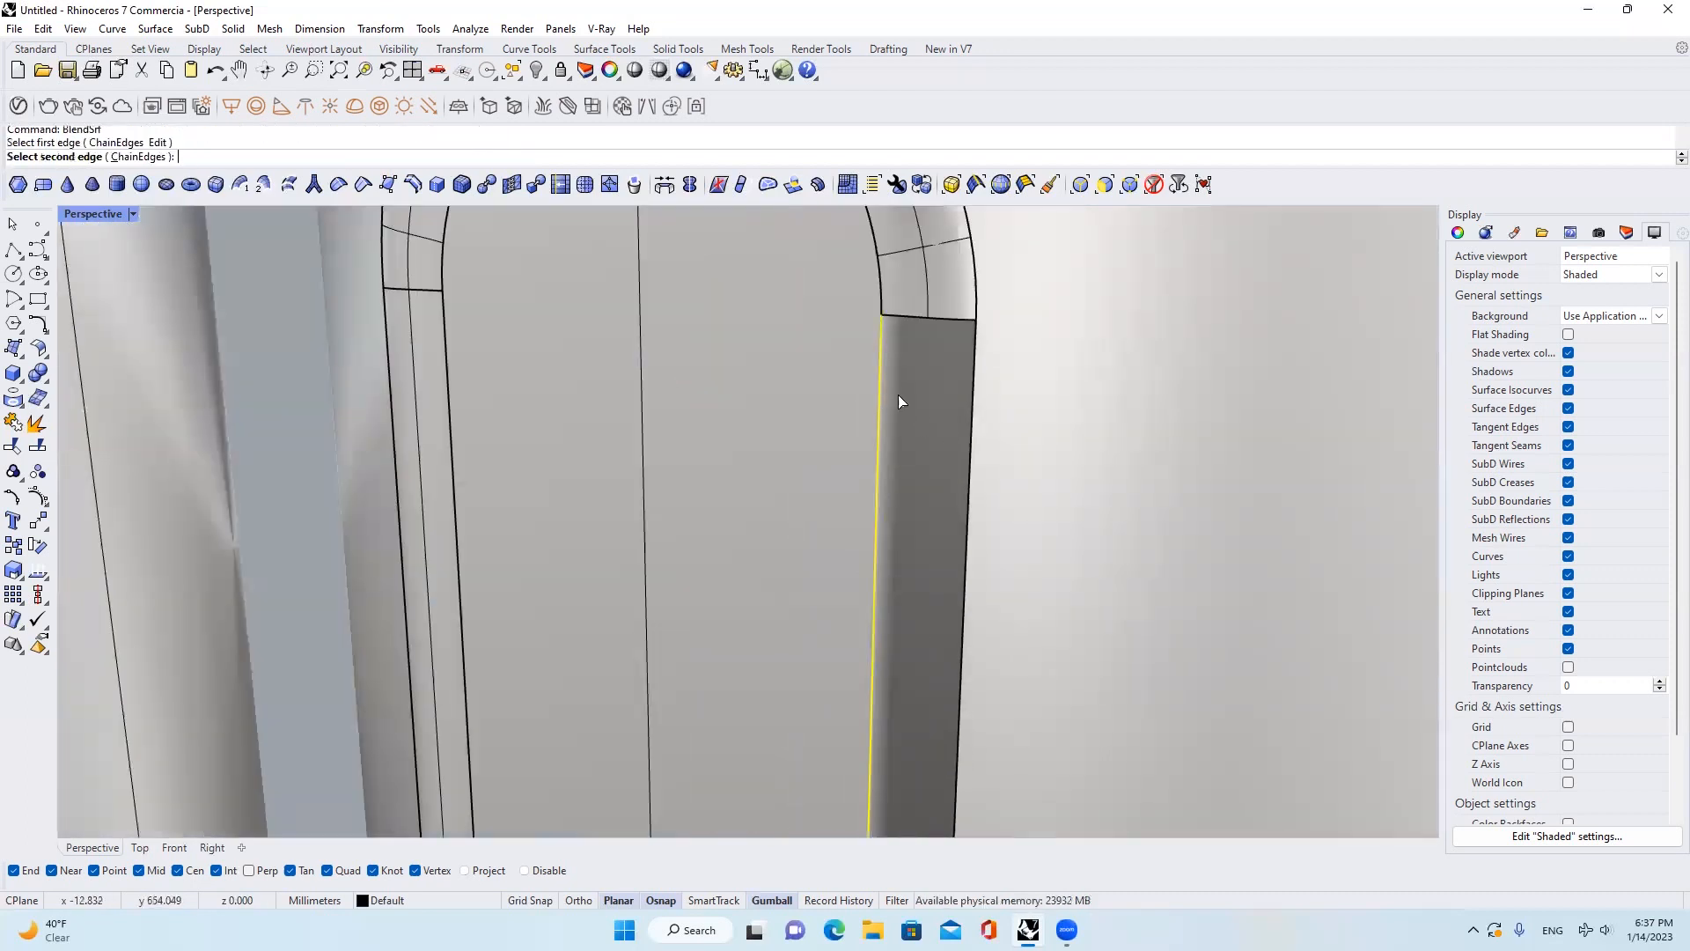
pyautogui.click(972, 392)
pyautogui.rightClick(972, 391)
# Blend the planar floor to the cylinder opening around the slot's lower rounded end
pyautogui.scroll(-12, 933, 322)
pyautogui.scroll(5, 843, 595)
pyautogui.scroll(6, 843, 595)
pyautogui.rightClick(897, 595)
pyautogui.click(902, 603)
pyautogui.click(933, 625)
pyautogui.rightClick(915, 628)
# Join the blend surfaces, planar floor and cylinder into one polysurface
pyautogui.scroll(-10, 870, 635)
pyautogui.moveTo(799, 361); pyautogui.dragTo(1003, 723)
pyautogui.click(36, 423)
pyautogui.scroll(3, 704, 449)
pyautogui.click(850, 466)
pyautogui.click(917, 482)
pyautogui.scroll(-3, 916, 475)
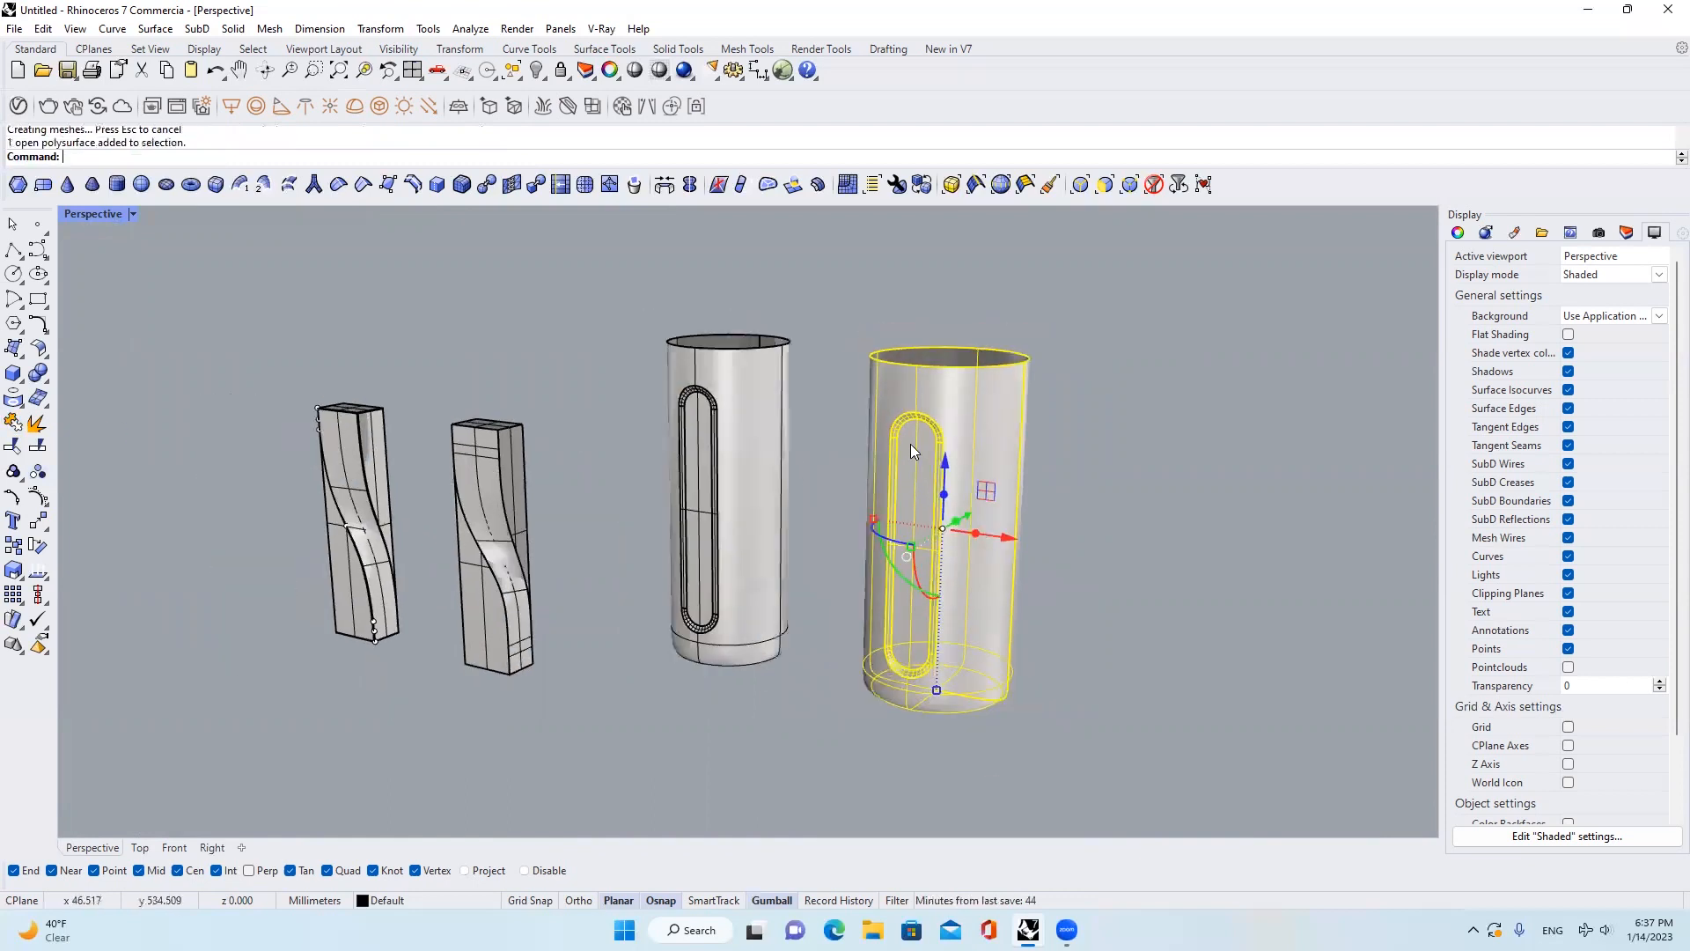
# Delete the earlier cylinder and move the newly joined one along X into its place beside the two blocks
pyautogui.moveTo(910, 443); pyautogui.dragTo(943, 486, button='right')
pyautogui.click(757, 490)
pyautogui.write('E')
pyautogui.press('Delete')
pyautogui.click(921, 519)
pyautogui.moveTo(940, 498); pyautogui.dragTo(696, 521)
# Apply an environment map analysis (EMap) to the two blocks and the cylinder together
pyautogui.moveTo(748, 554); pyautogui.dragTo(781, 507, button='right')
pyautogui.moveTo(856, 652); pyautogui.dragTo(423, 432)
pyautogui.click(855, 653)
pyautogui.moveTo(856, 652); pyautogui.dragTo(417, 430)
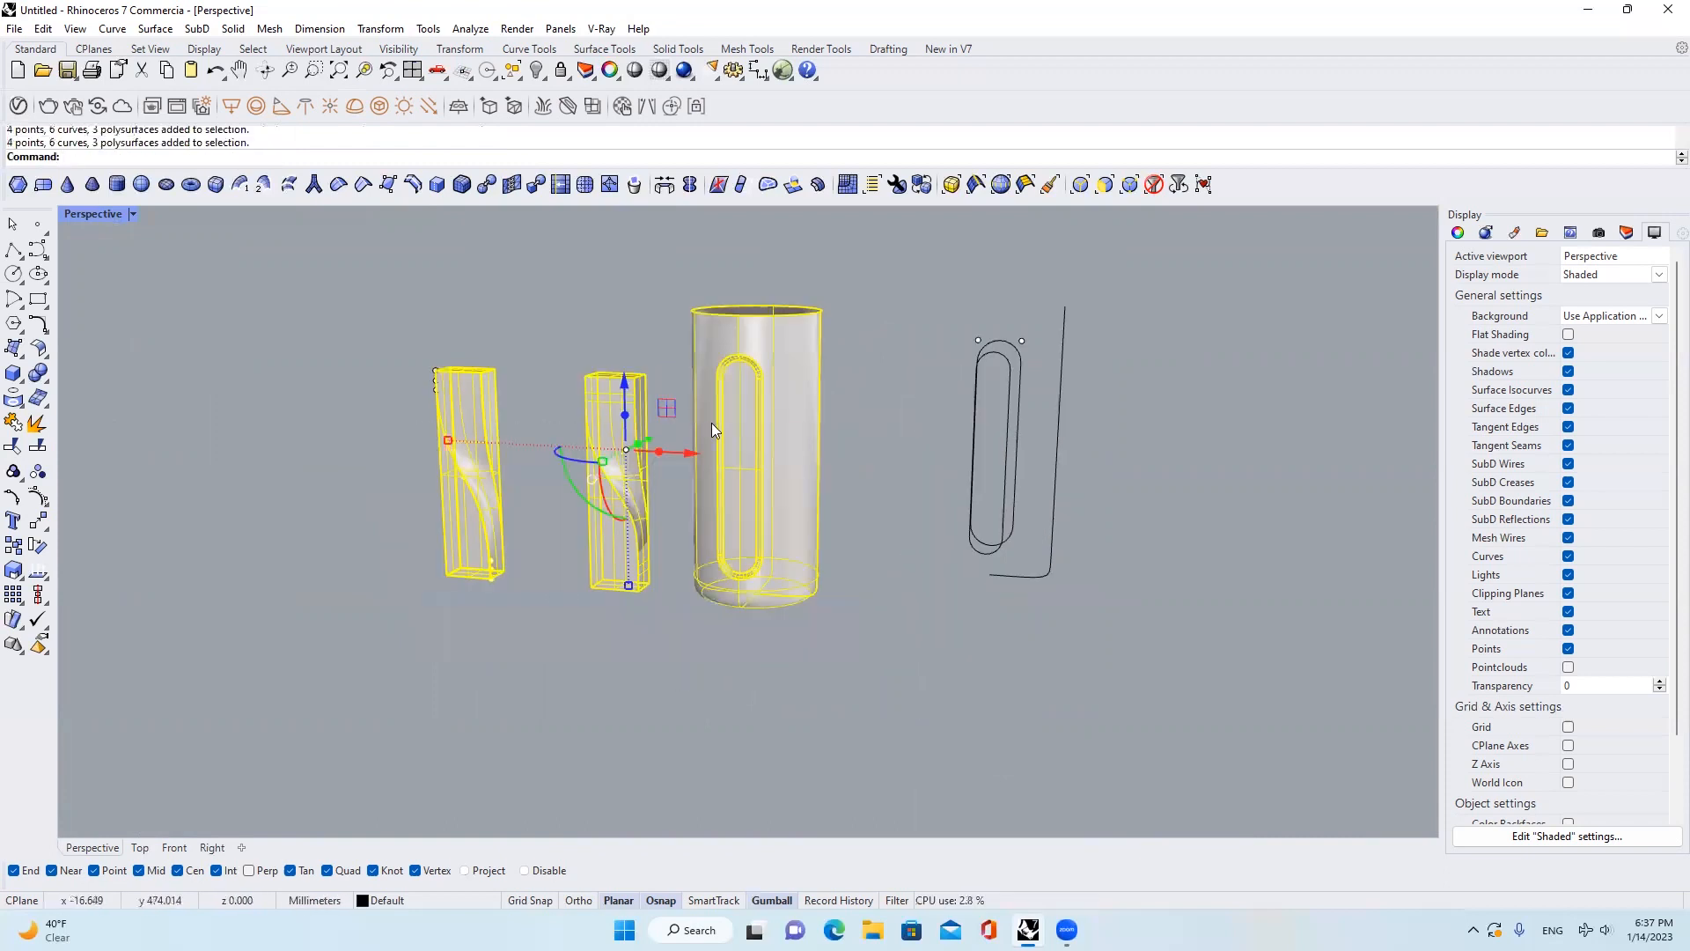
pyautogui.write('EMap')
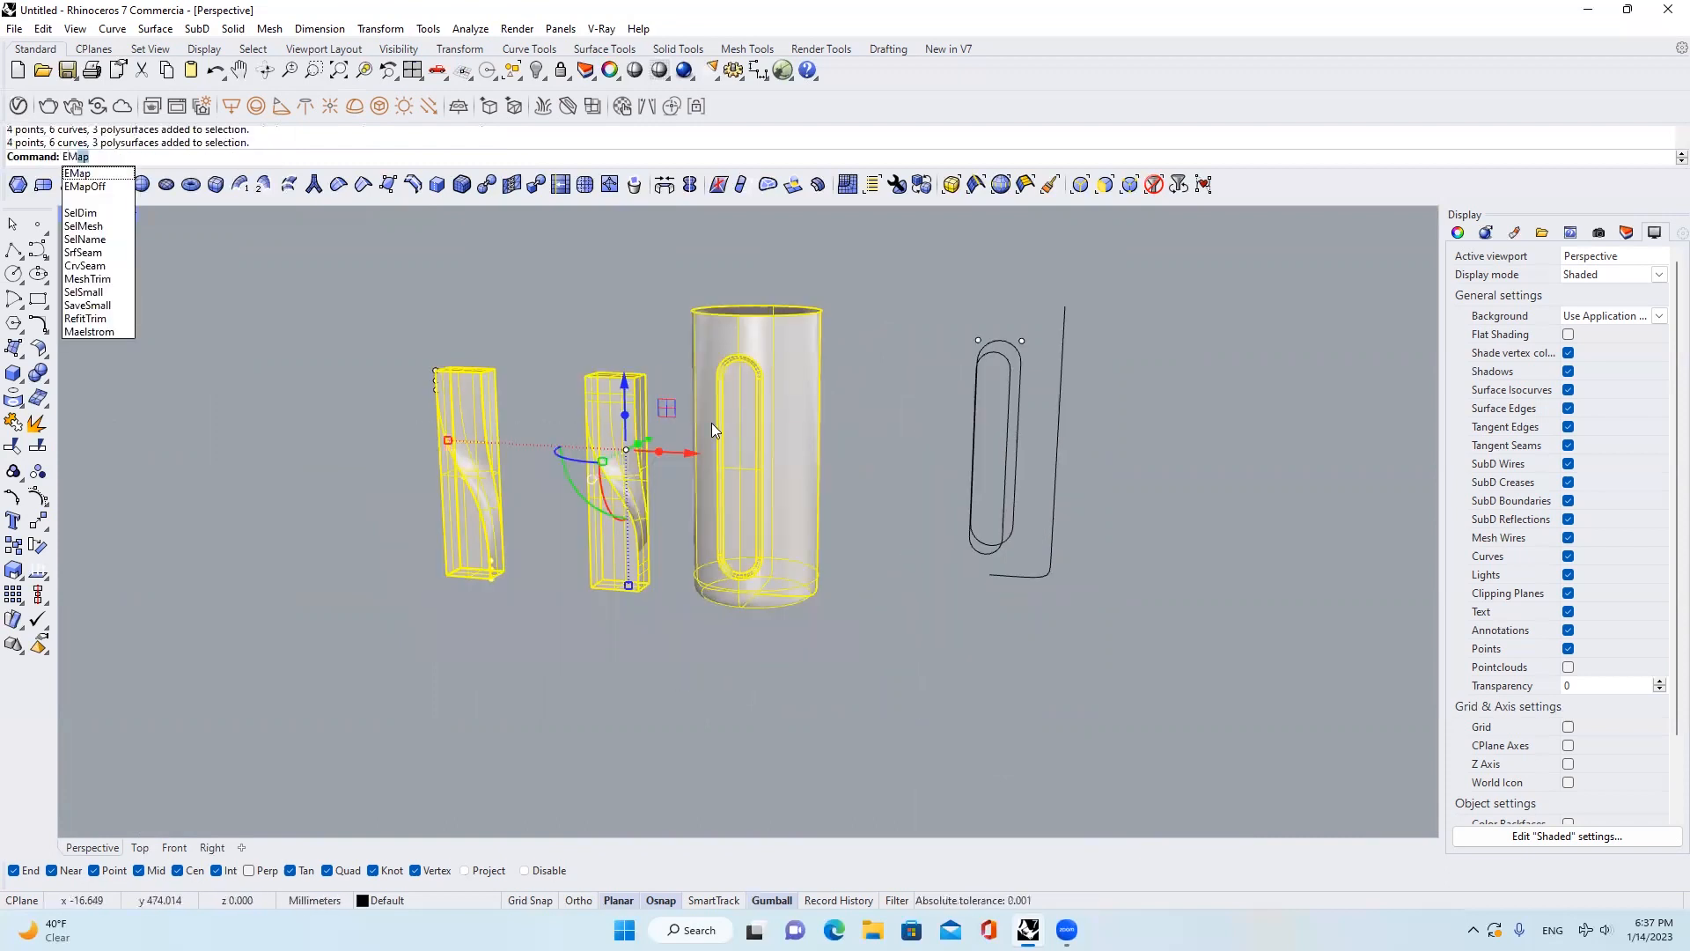
pyautogui.press('Return')
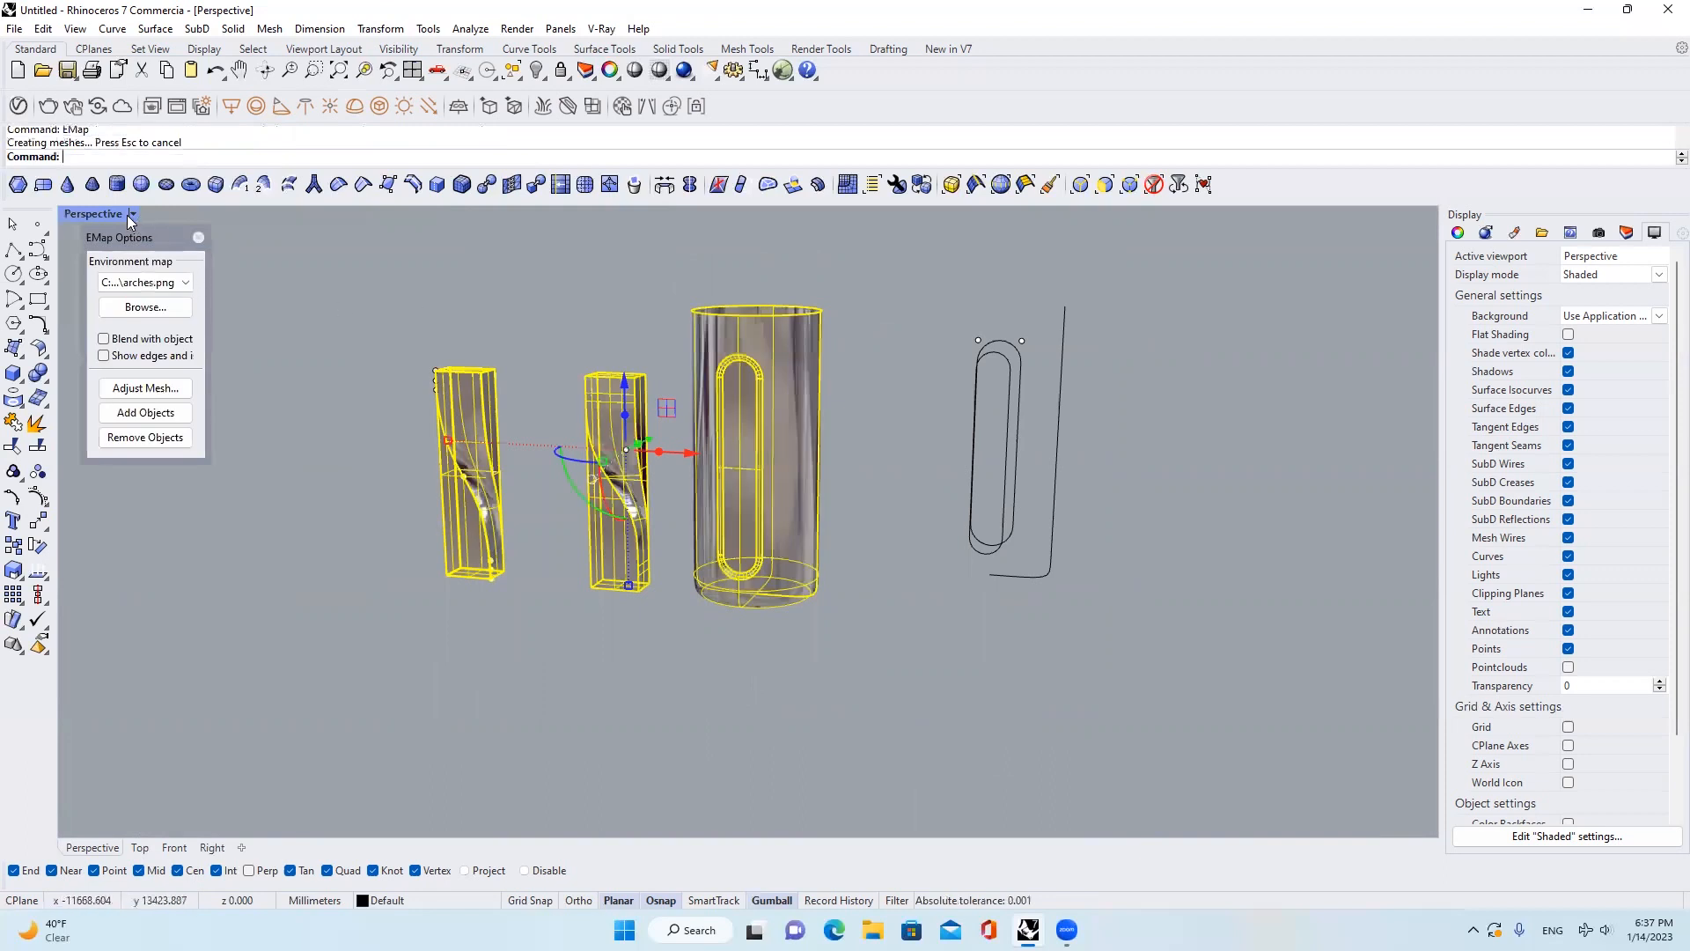
# Set the Perspective view to the Black display mode and inspect the reflections around the cylinder's recess
pyautogui.click(131, 216)
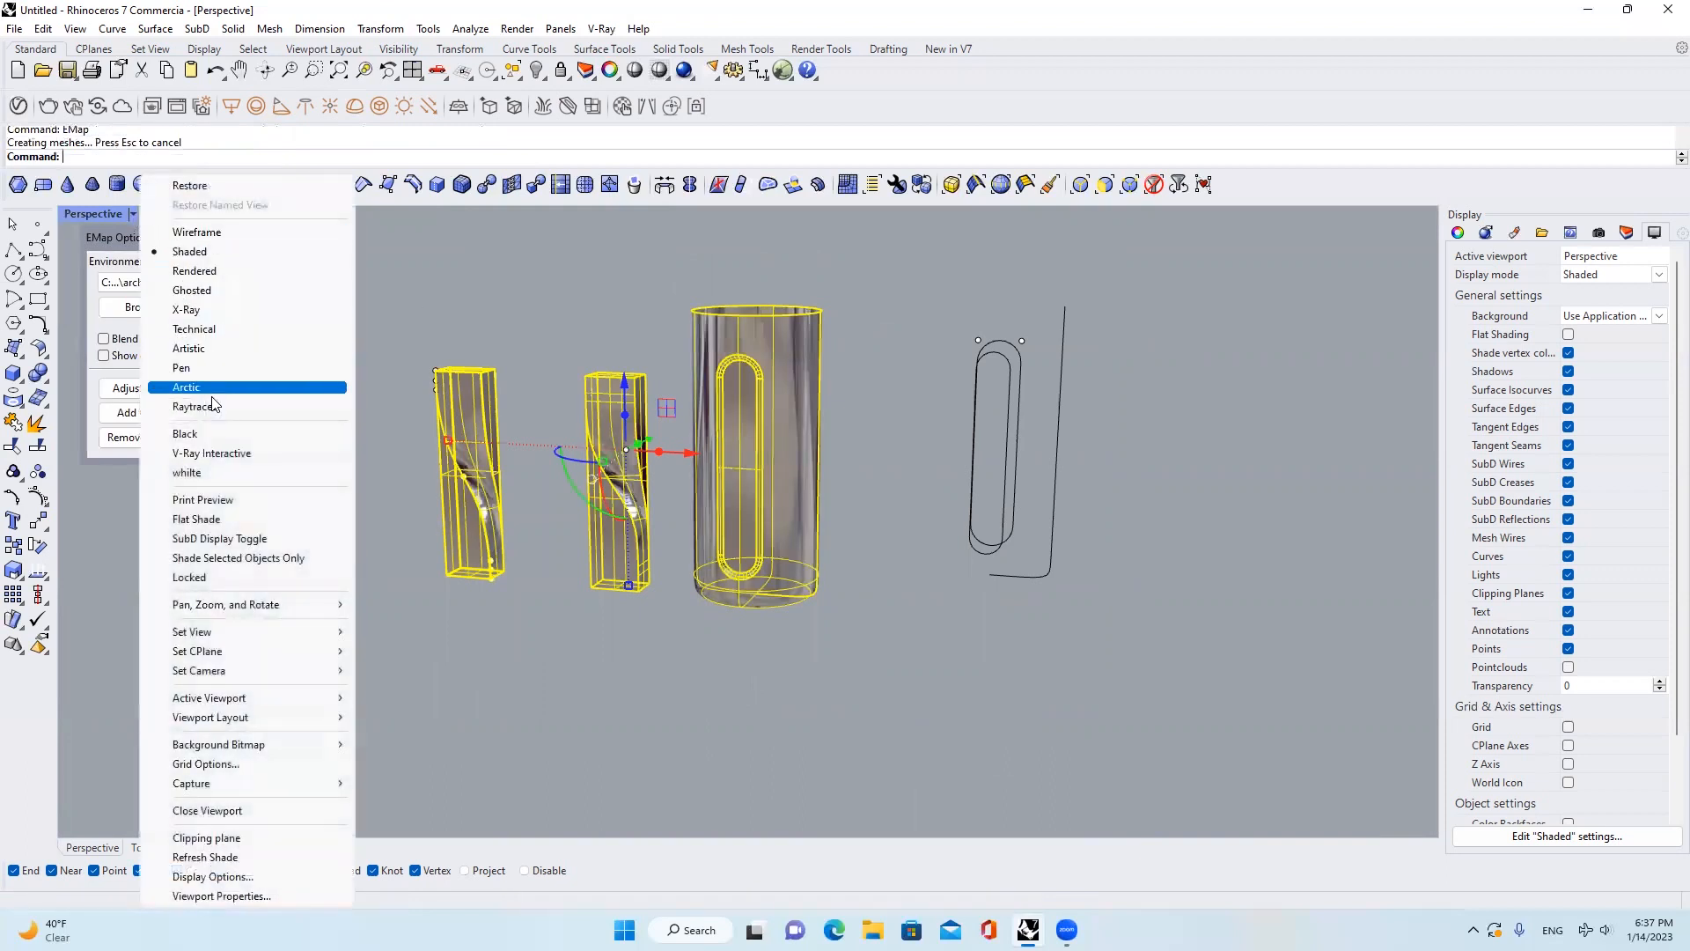
pyautogui.click(216, 433)
pyautogui.press('Escape')
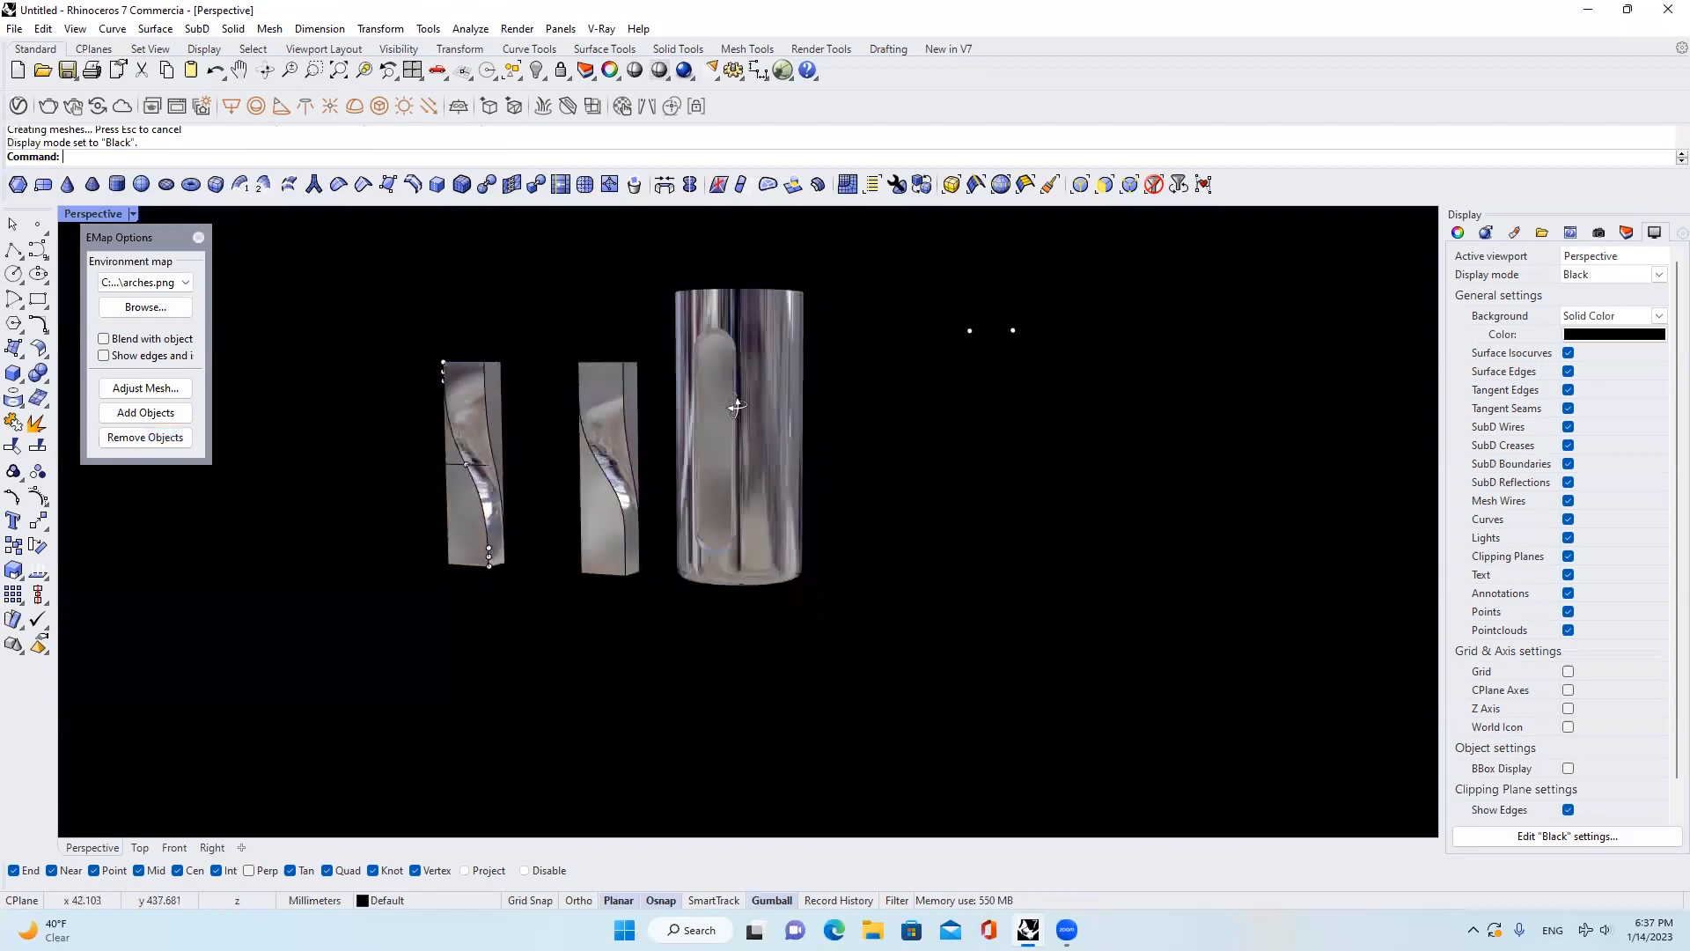
pyautogui.scroll(10, 736, 406)
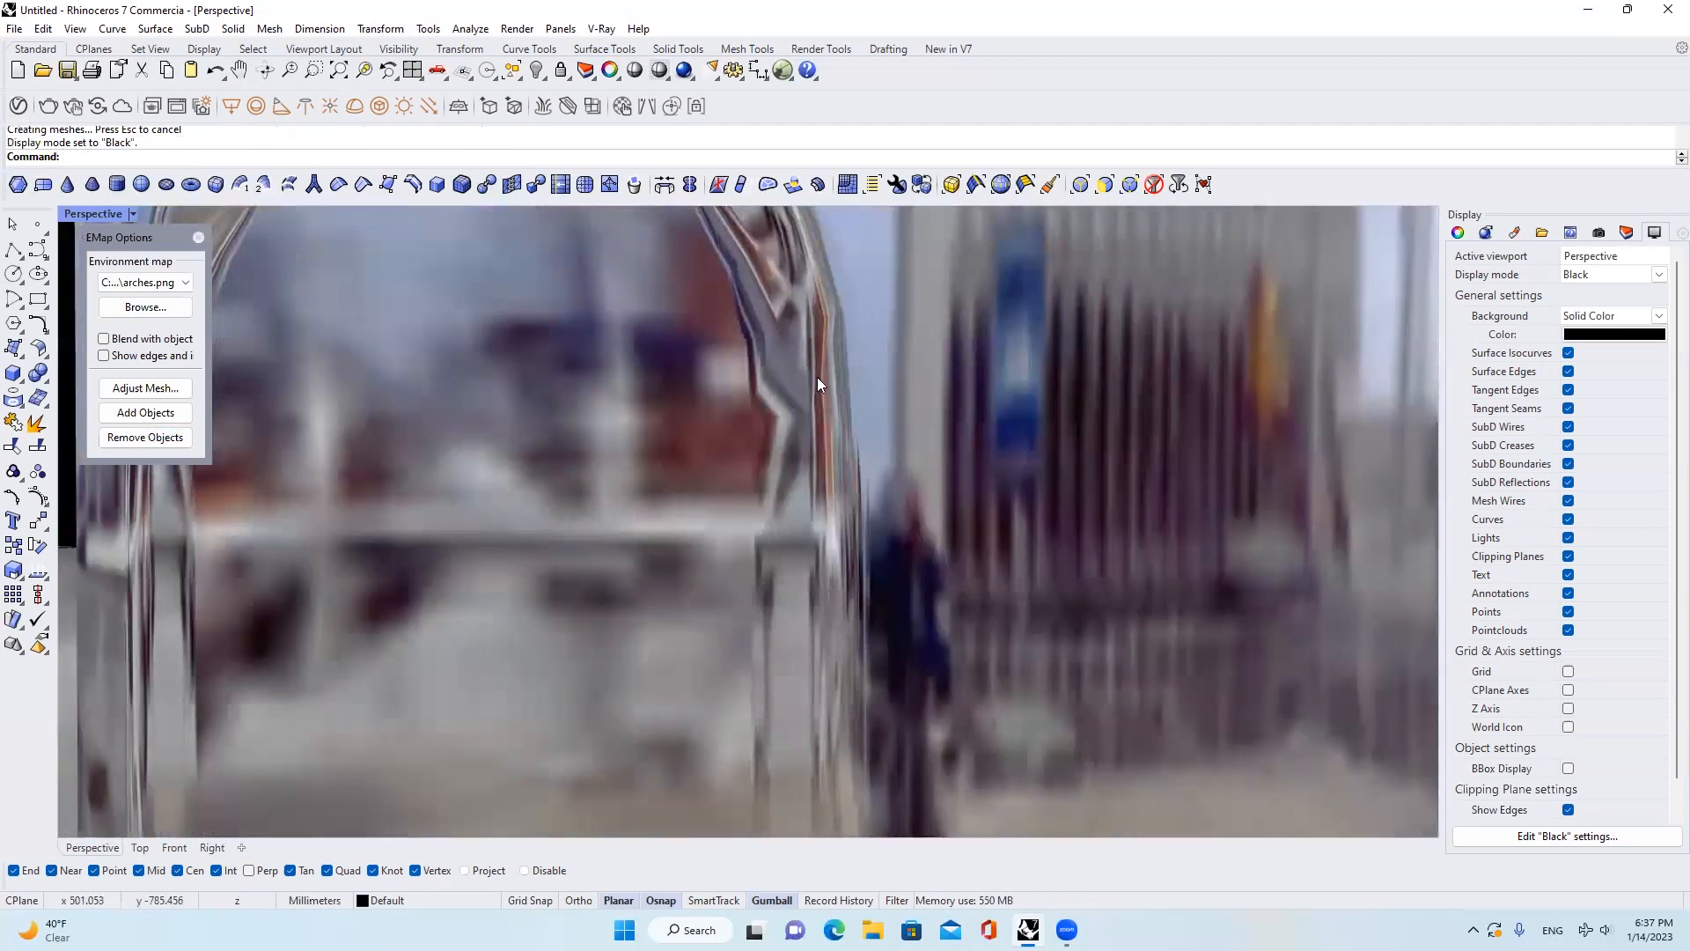
pyautogui.scroll(-10, 818, 379)
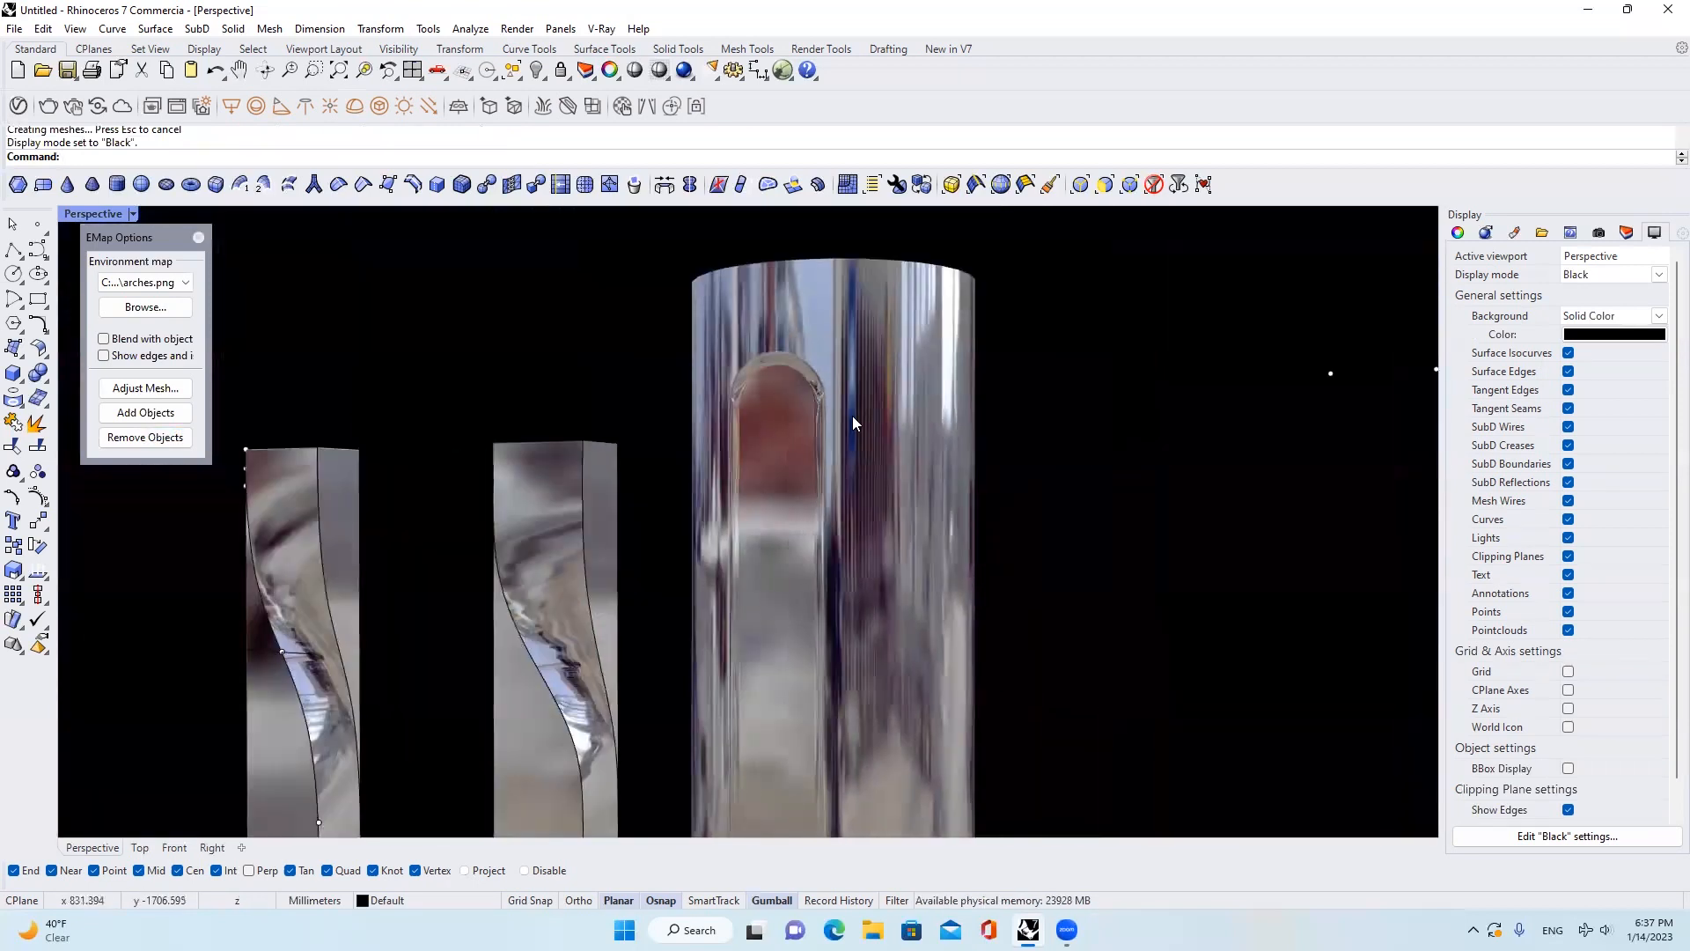
pyautogui.scroll(-3, 852, 423)
# Run a Zebra analysis on the cylinder and examine the stripe flow across the recess blends
pyautogui.click(843, 410)
pyautogui.scroll(-3, 889, 468)
pyautogui.write('Z')
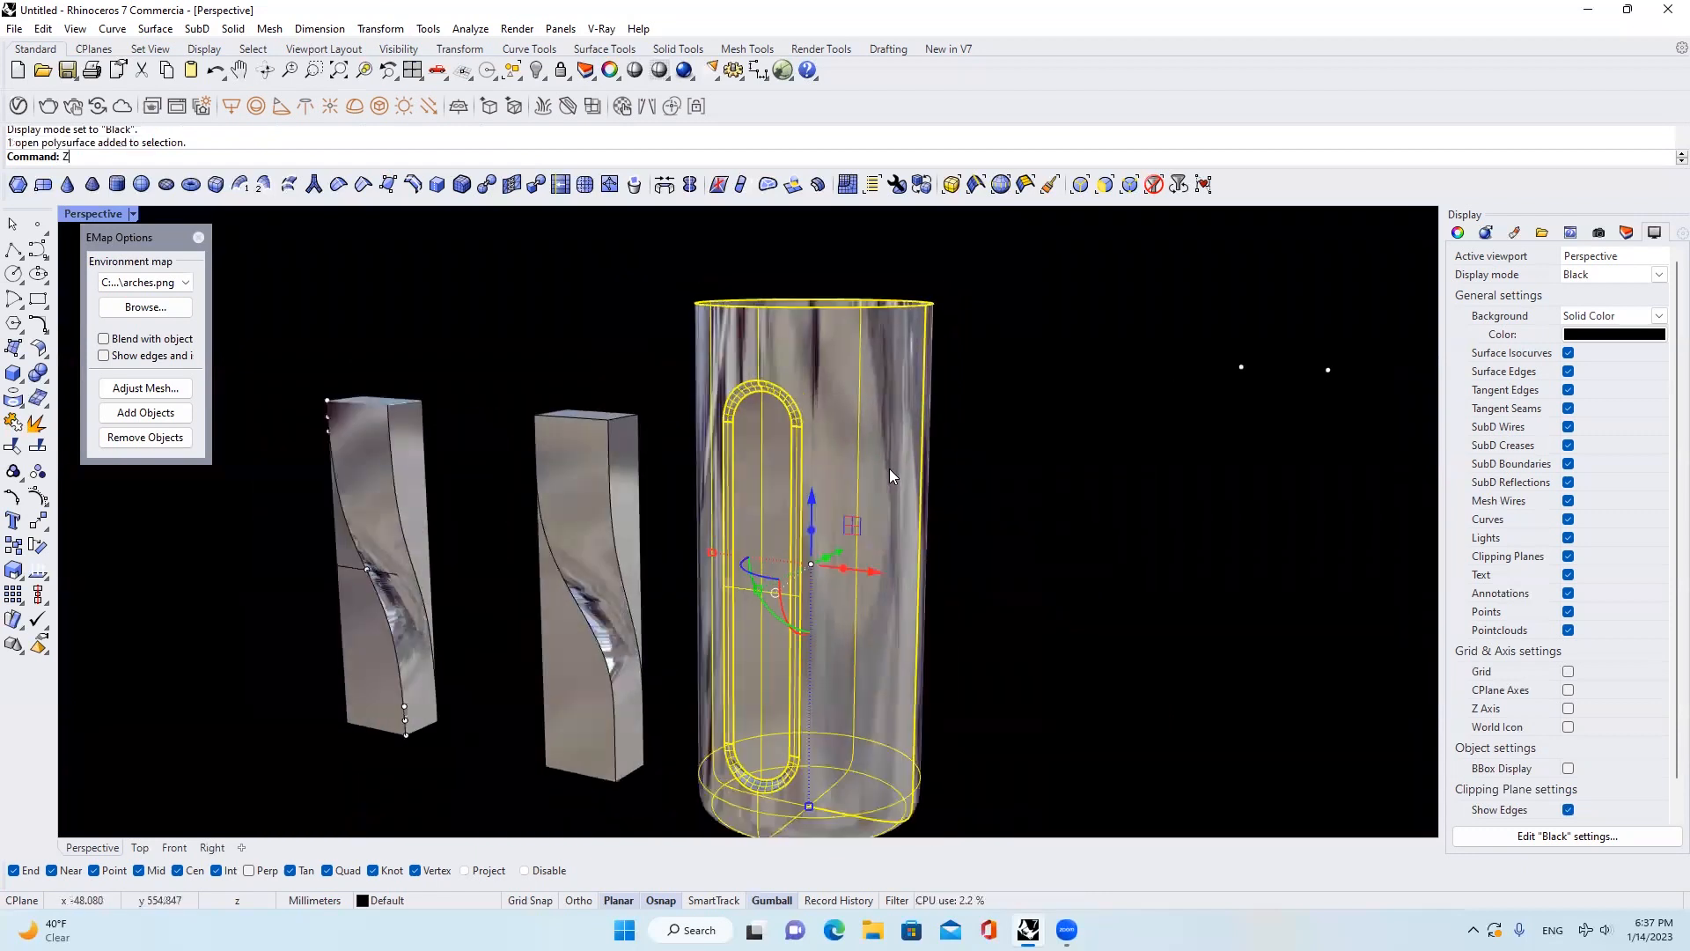
pyautogui.write('eb')
pyautogui.press('Return')
pyautogui.scroll(8, 821, 468)
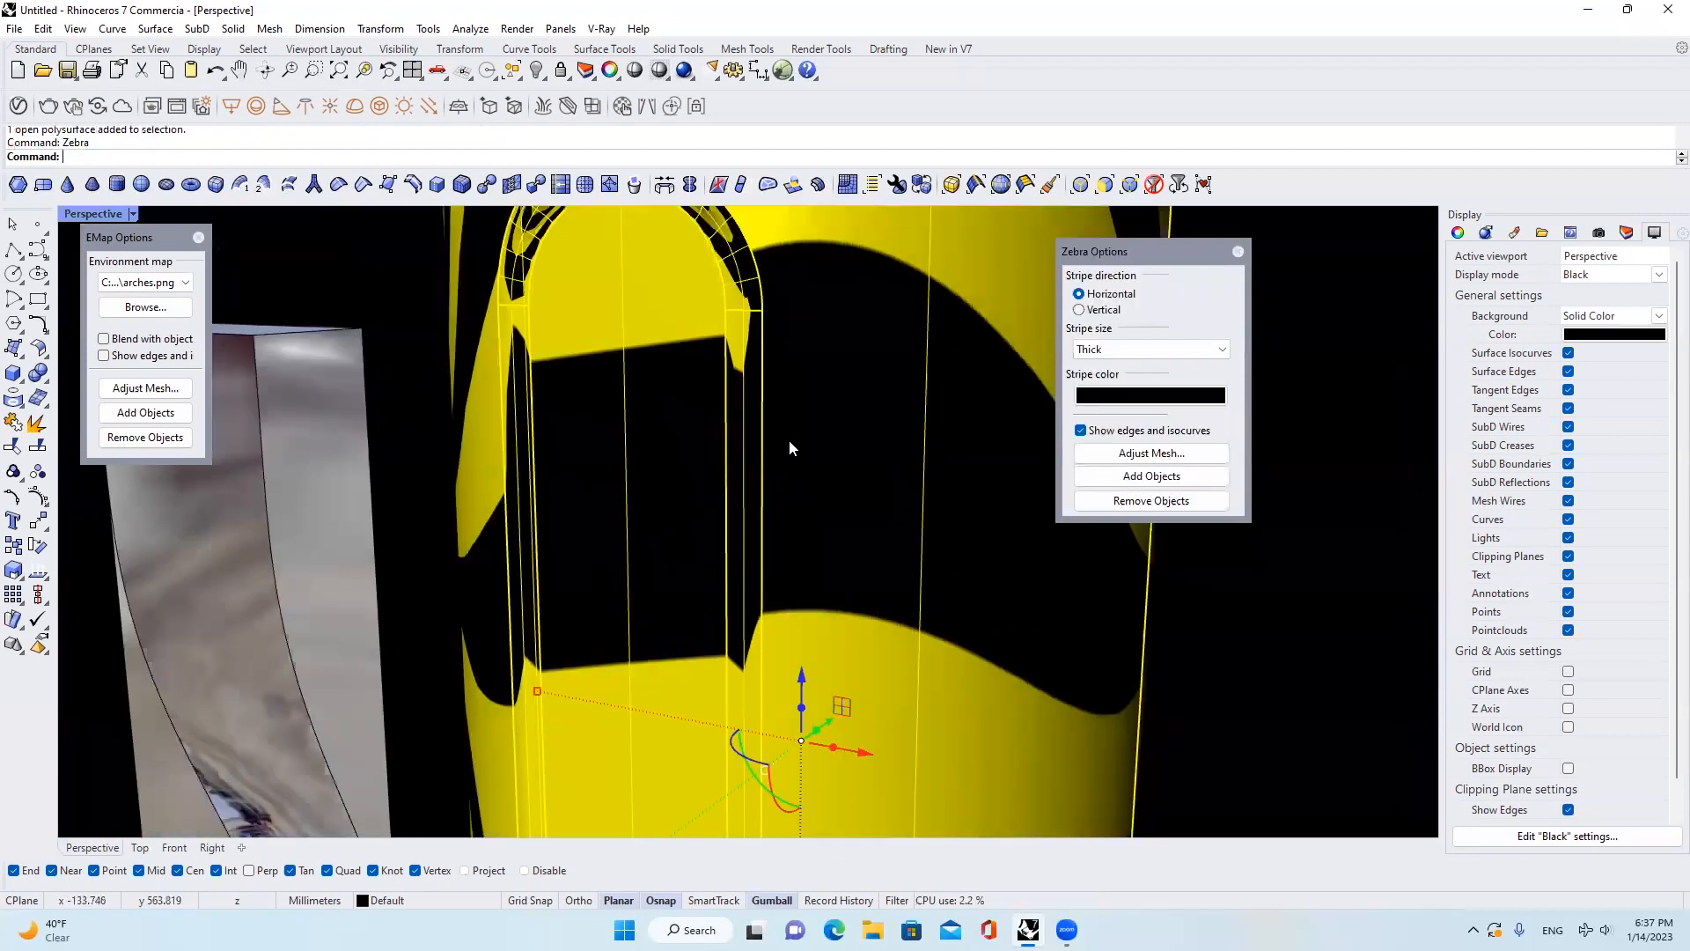
pyautogui.scroll(10, 698, 374)
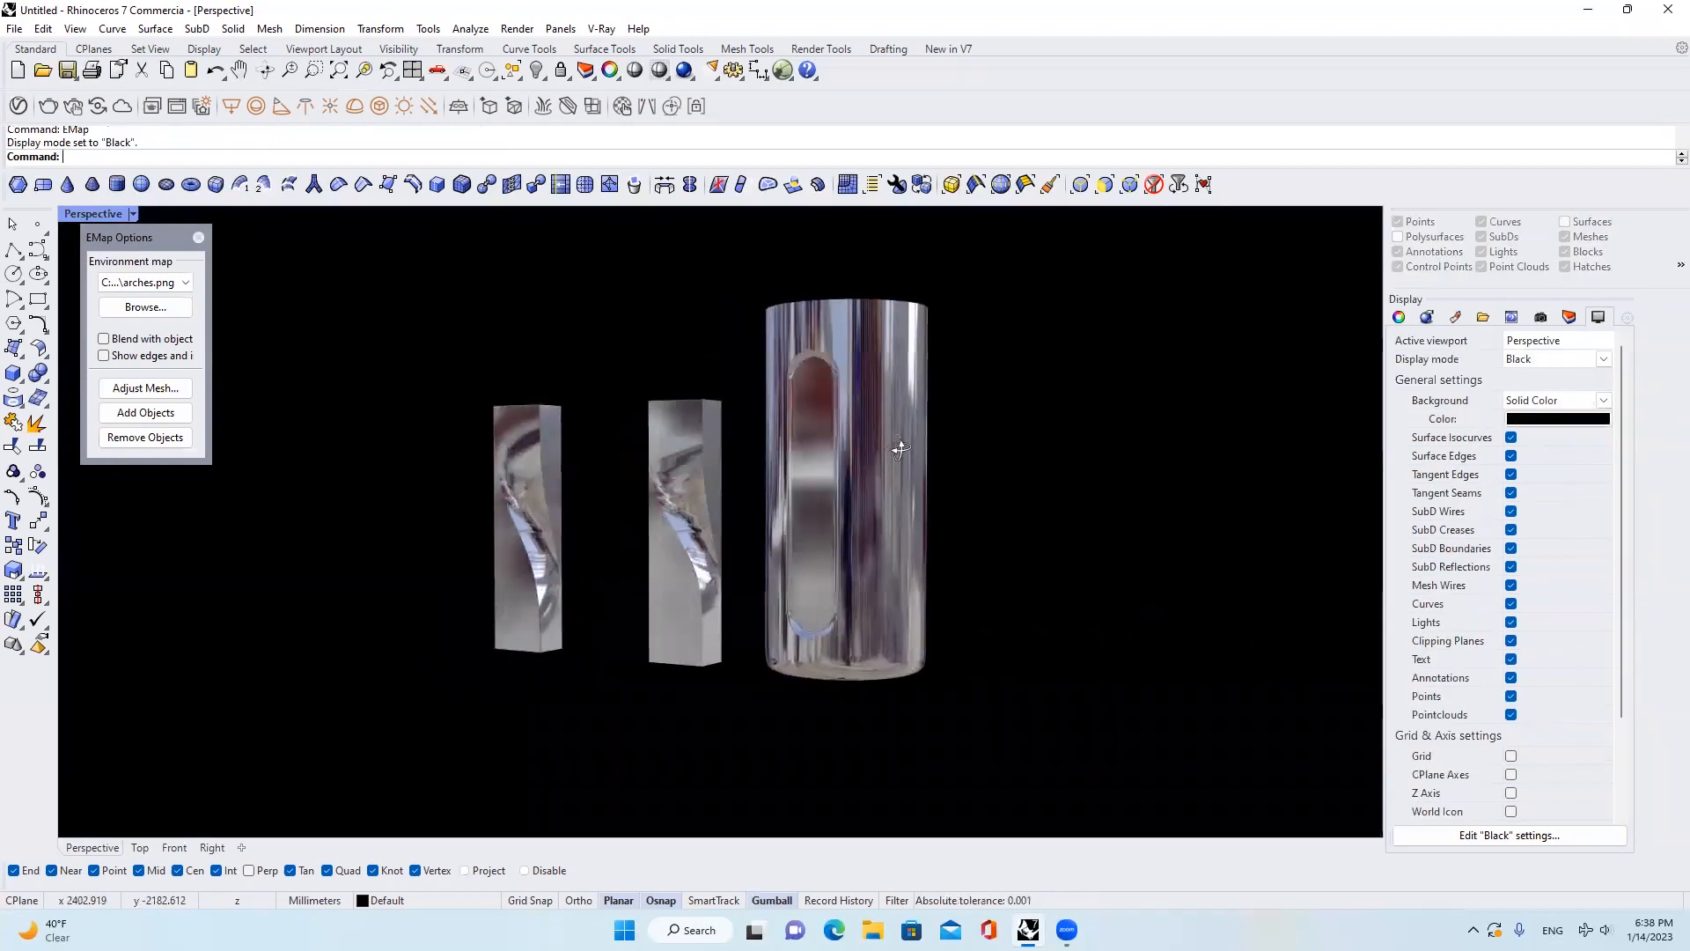
# Examine the environment map reflections on the curved transitions of the two blocks
pyautogui.moveTo(919, 447); pyautogui.dragTo(909, 448, button='right')
pyautogui.click(445, 528)
pyautogui.keyDown('shift'); pyautogui.click(630, 519); pyautogui.keyUp('shift')
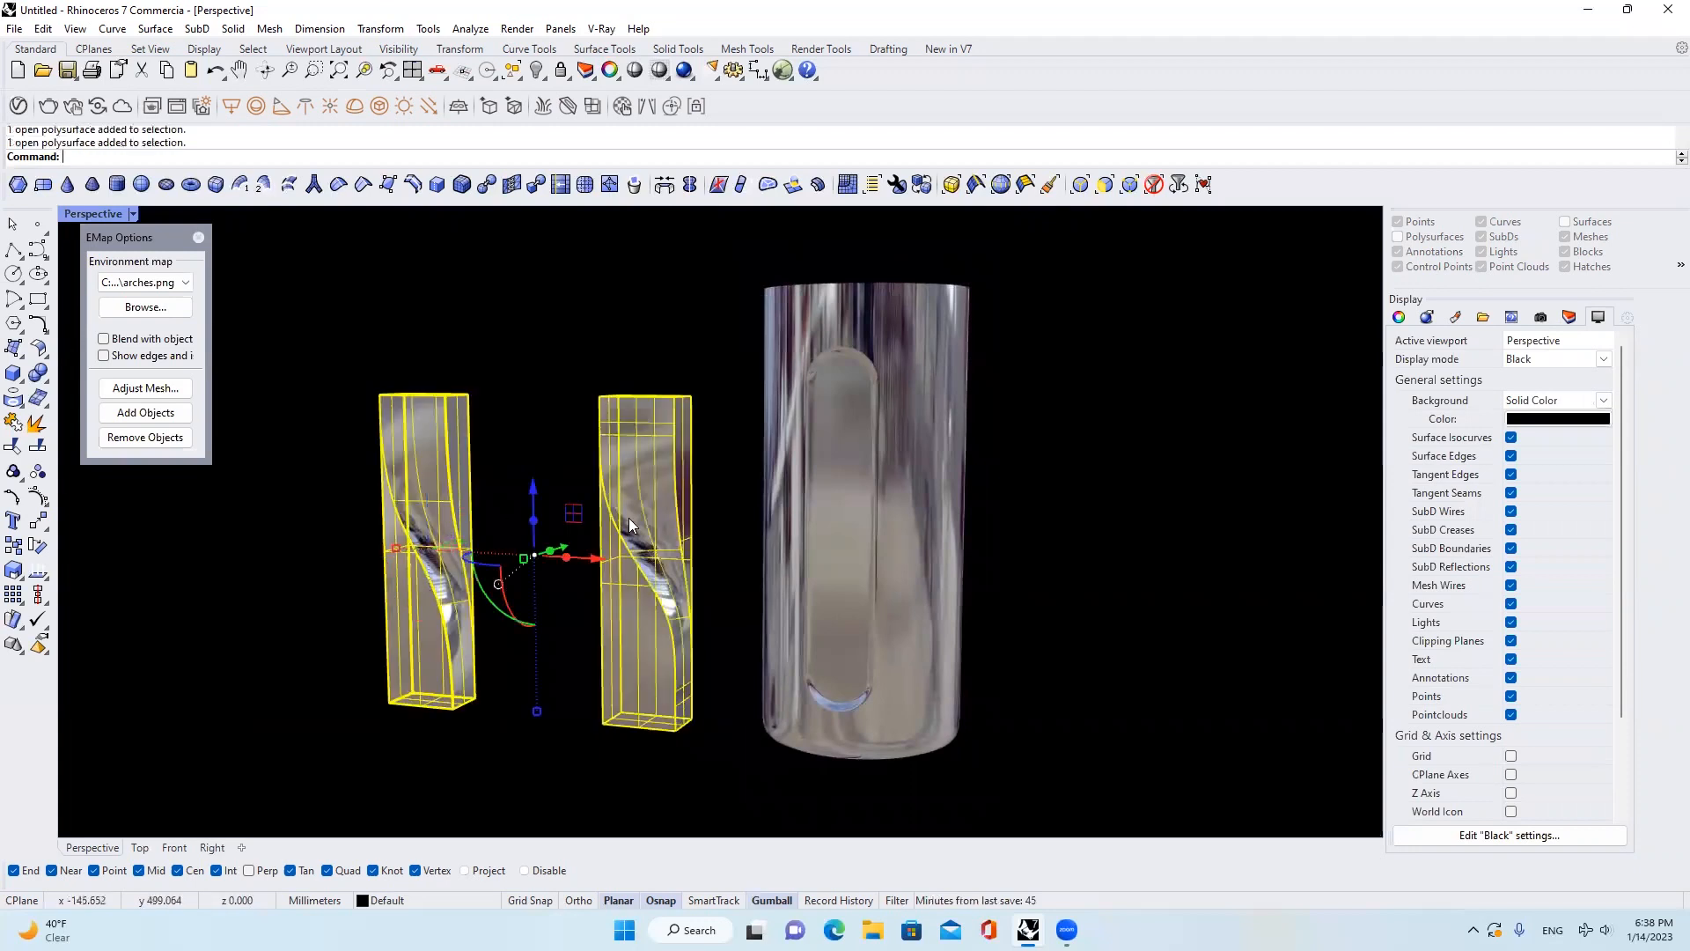
pyautogui.scroll(-3, 660, 529)
pyautogui.scroll(2, 694, 535)
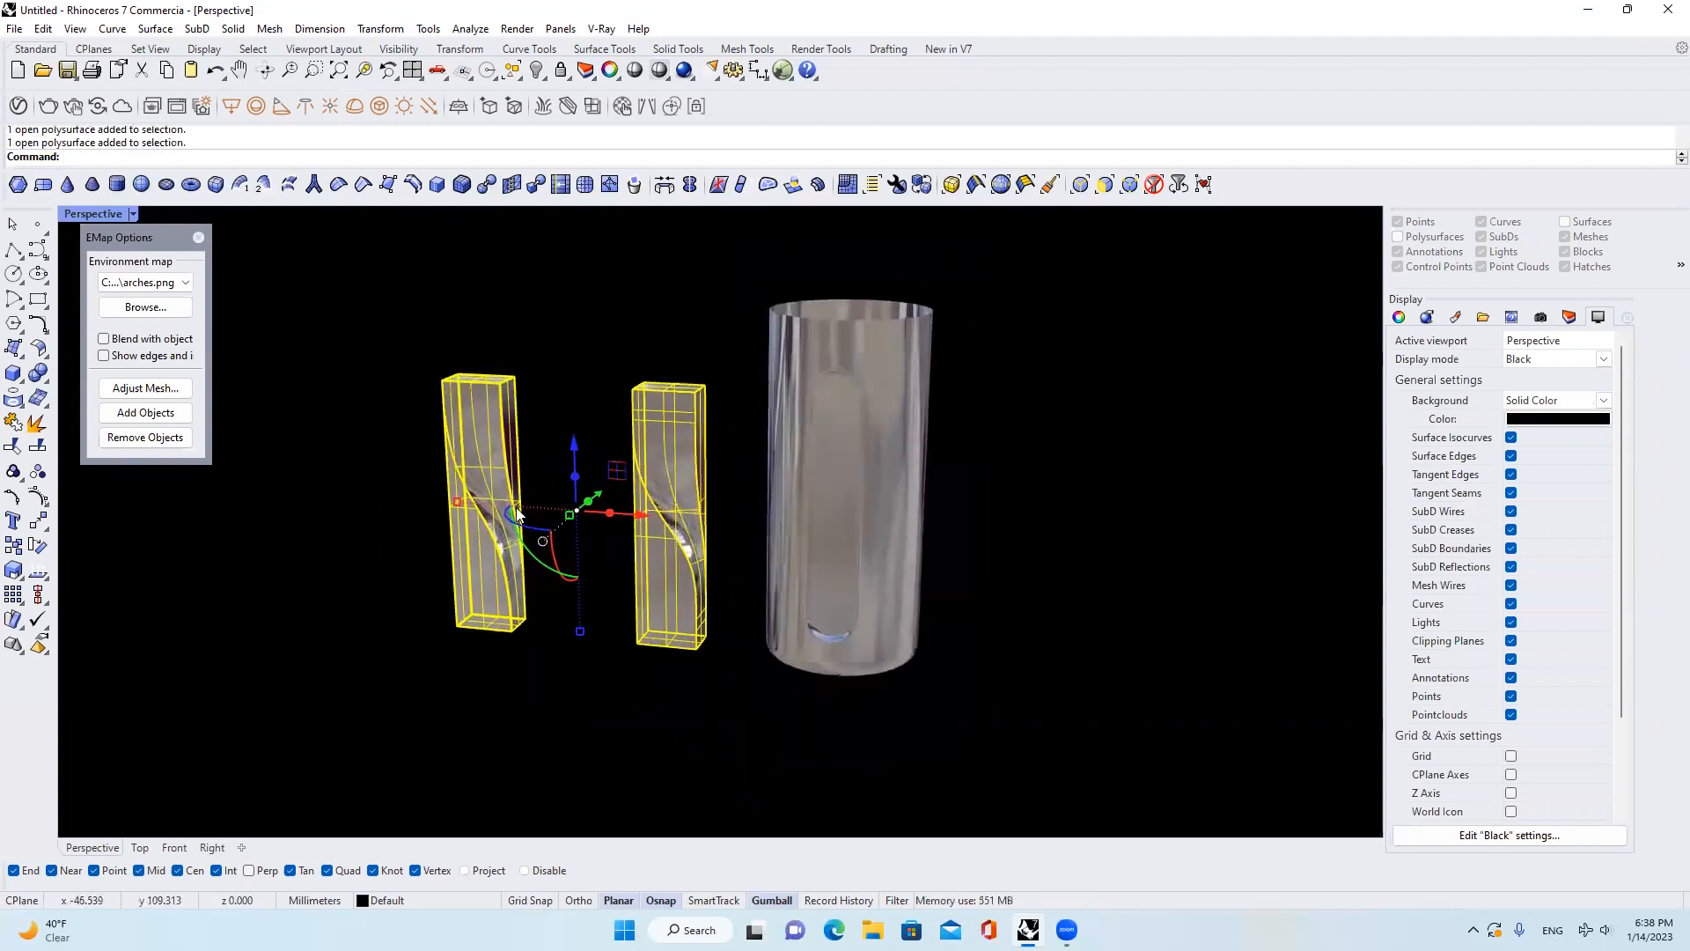
pyautogui.press('Escape')
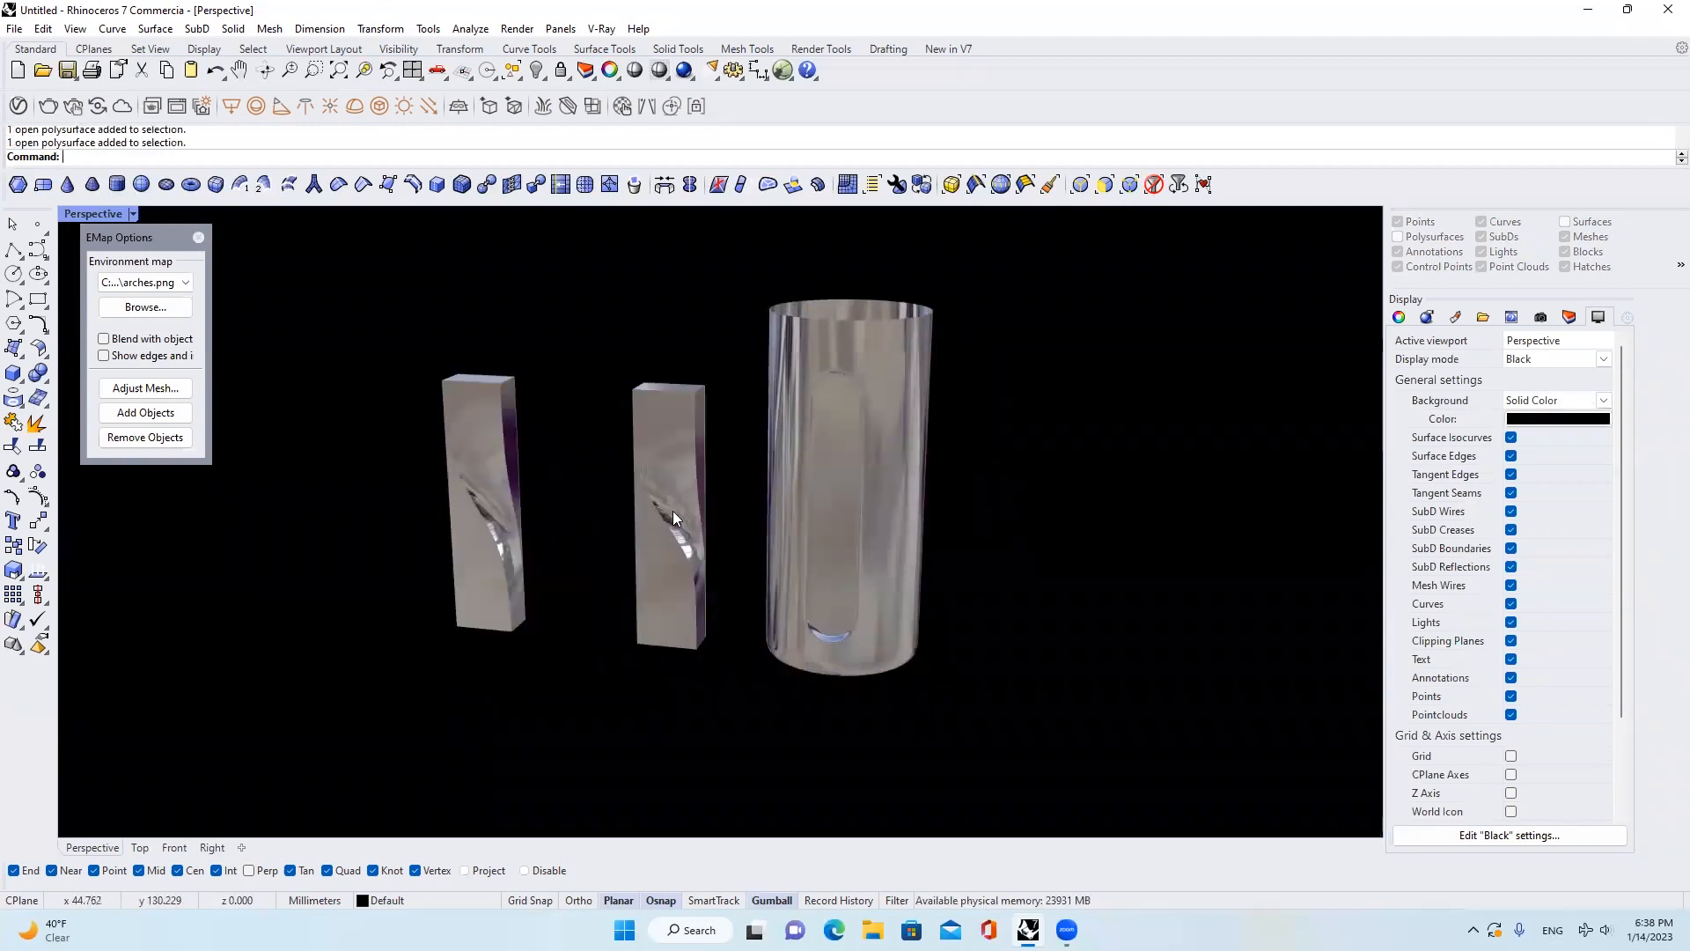
# Examine the environment map reflections across the cylinder's slot recess and its blended border from several angles
pyautogui.click(847, 504)
pyautogui.moveTo(875, 486); pyautogui.dragTo(840, 393, button='right')
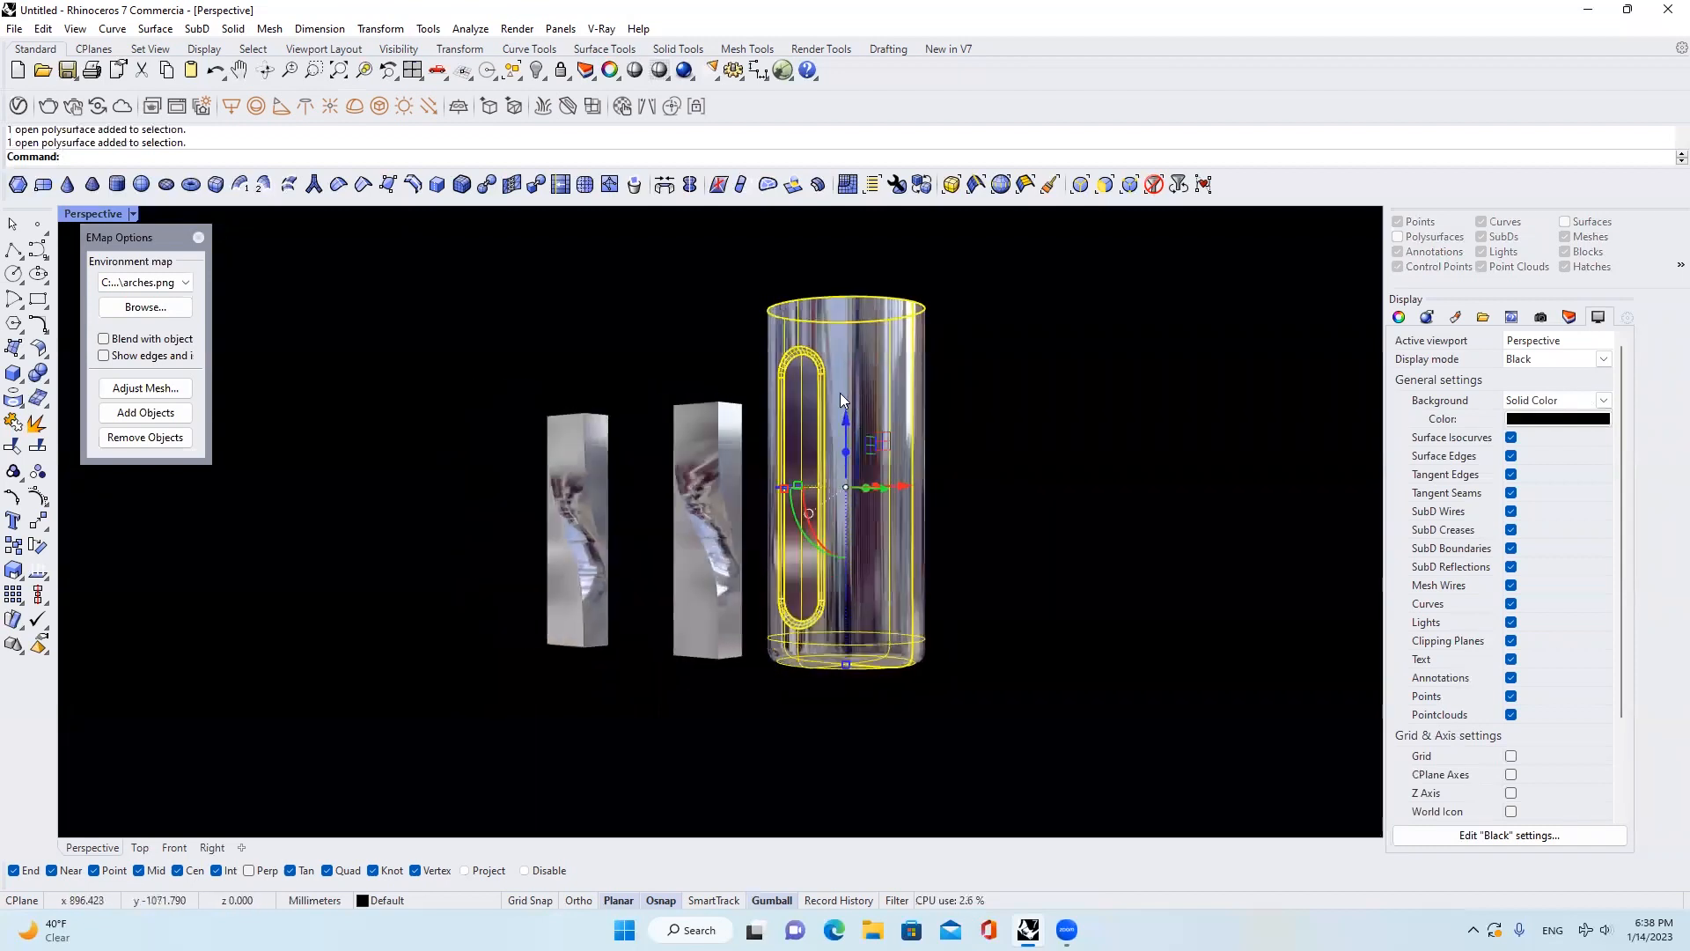
pyautogui.scroll(6, 818, 352)
pyautogui.press('Escape')
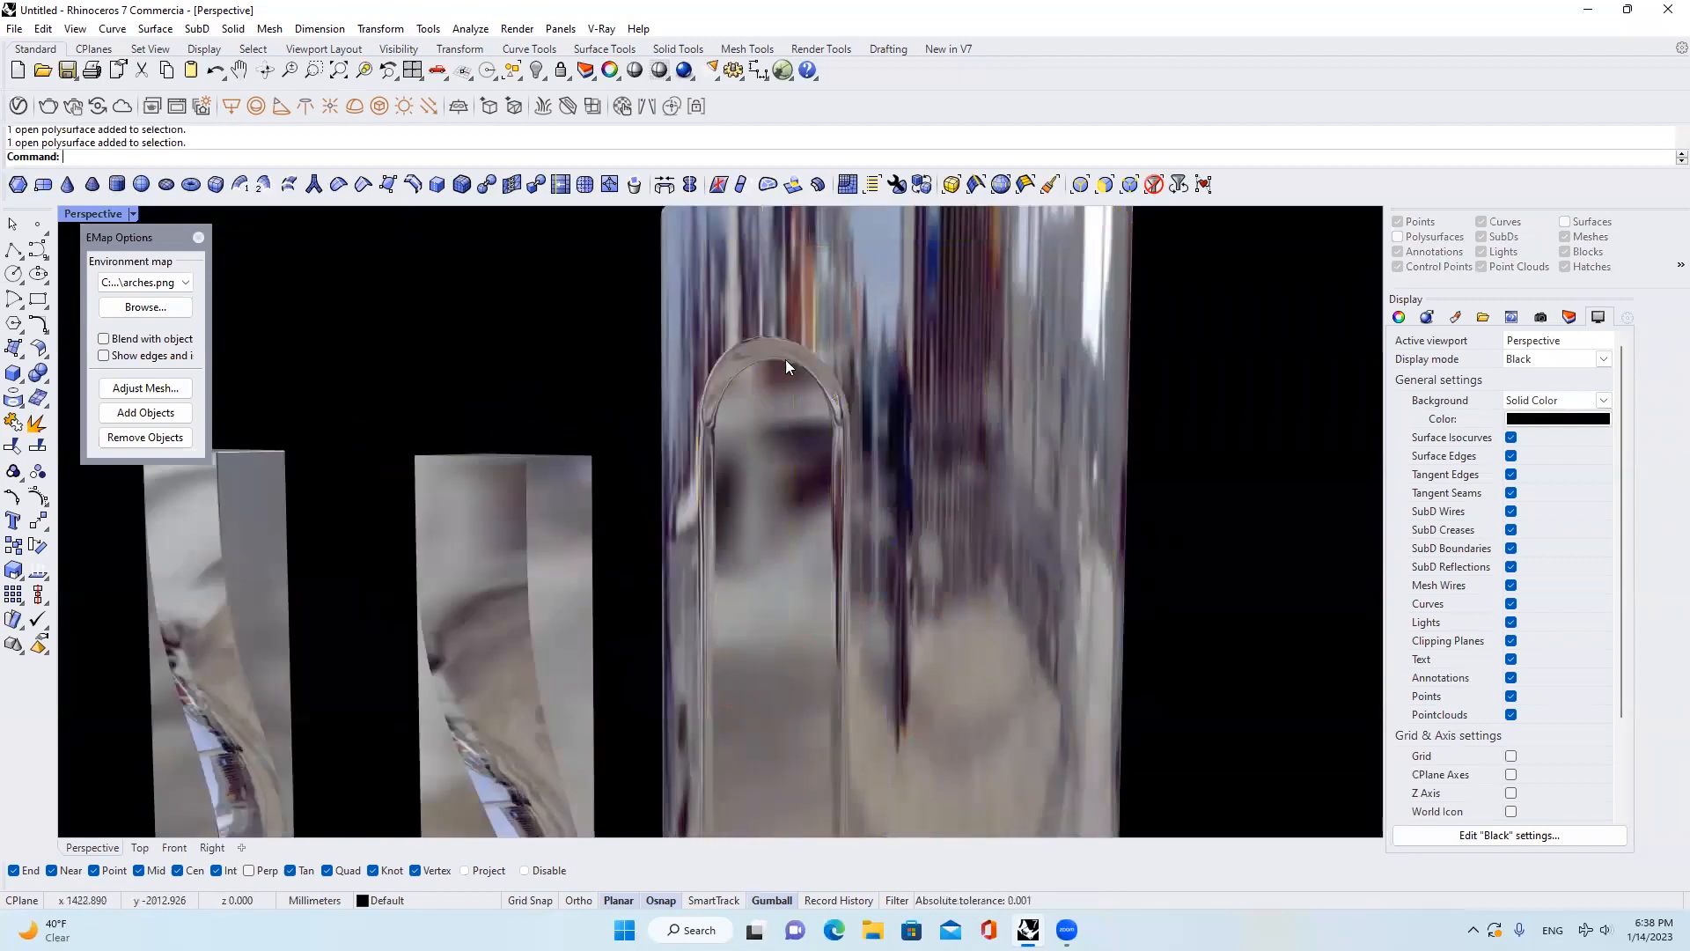
pyautogui.scroll(-3, 813, 351)
pyautogui.scroll(4, 830, 359)
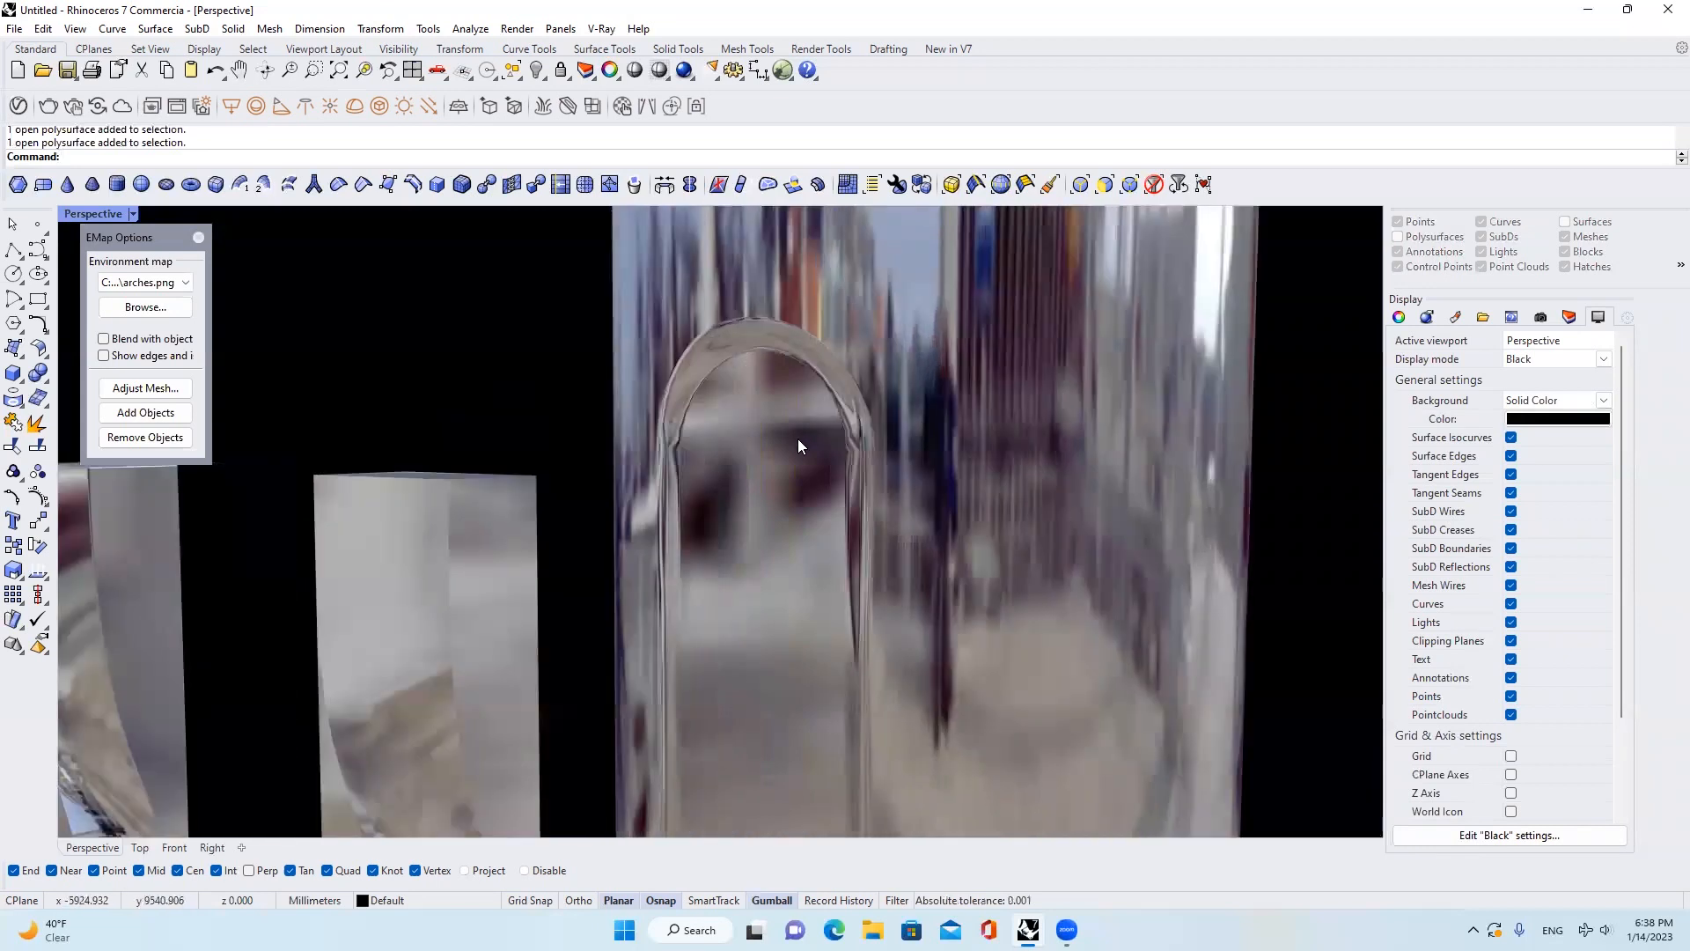
pyautogui.click(798, 438)
pyautogui.scroll(-6, 797, 438)
pyautogui.moveTo(855, 400); pyautogui.dragTo(898, 421, button='right')
pyautogui.press('Escape')
pyautogui.scroll(-5, 818, 404)
pyautogui.scroll(8, 826, 395)
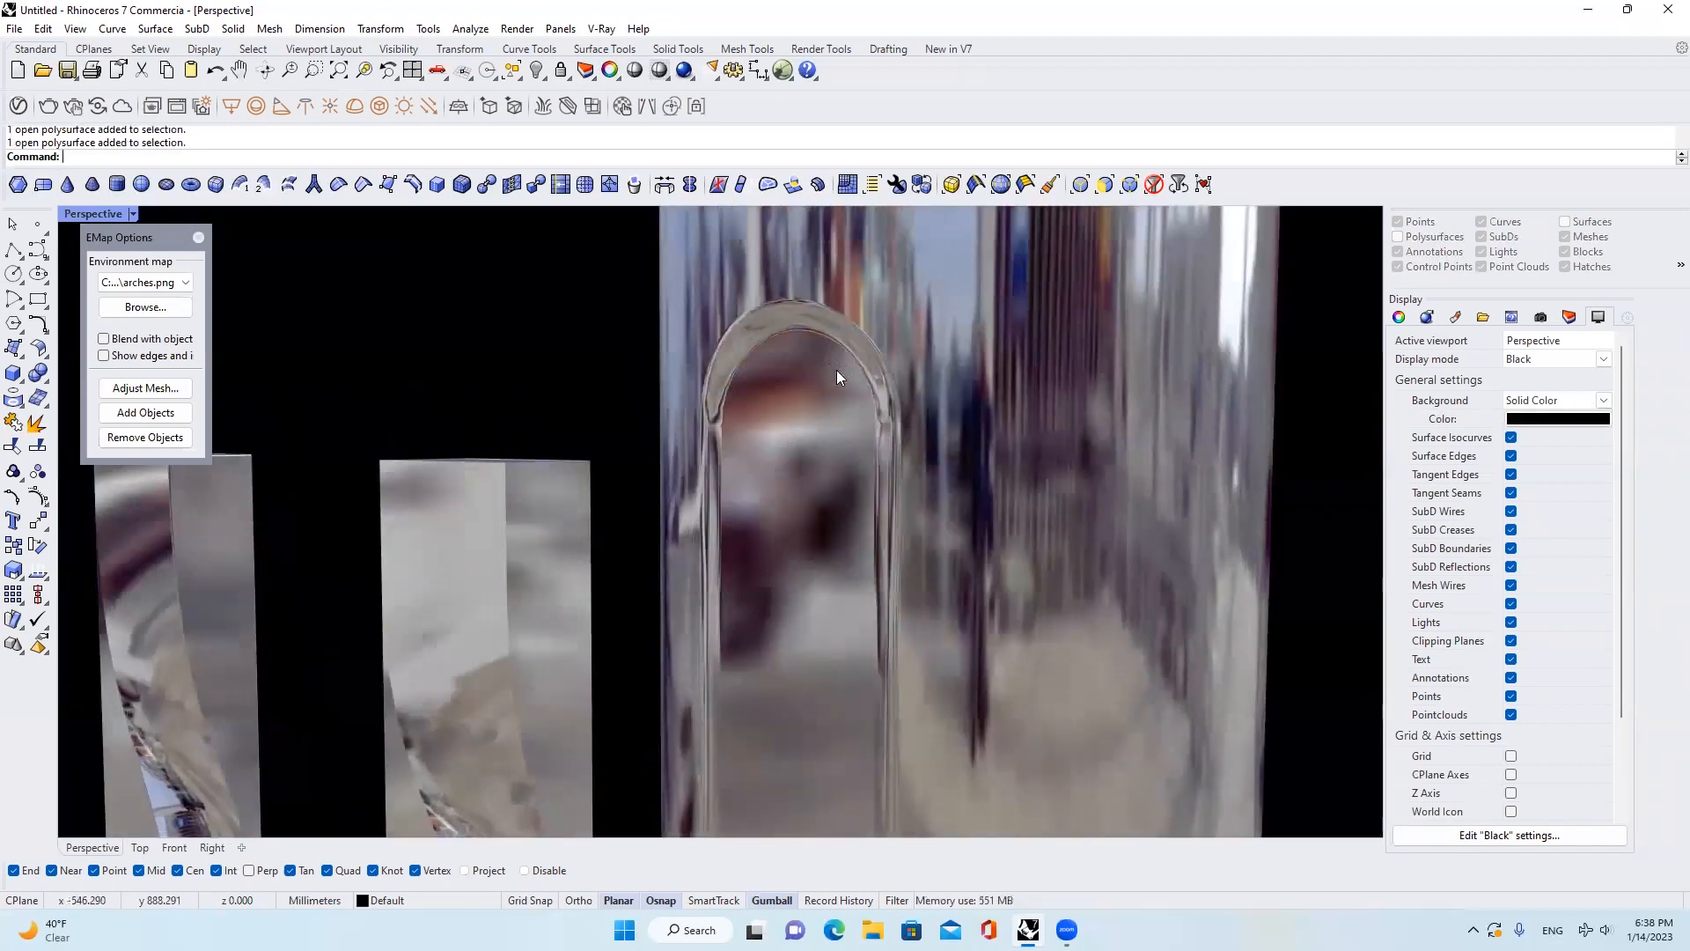
pyautogui.scroll(-6, 836, 377)
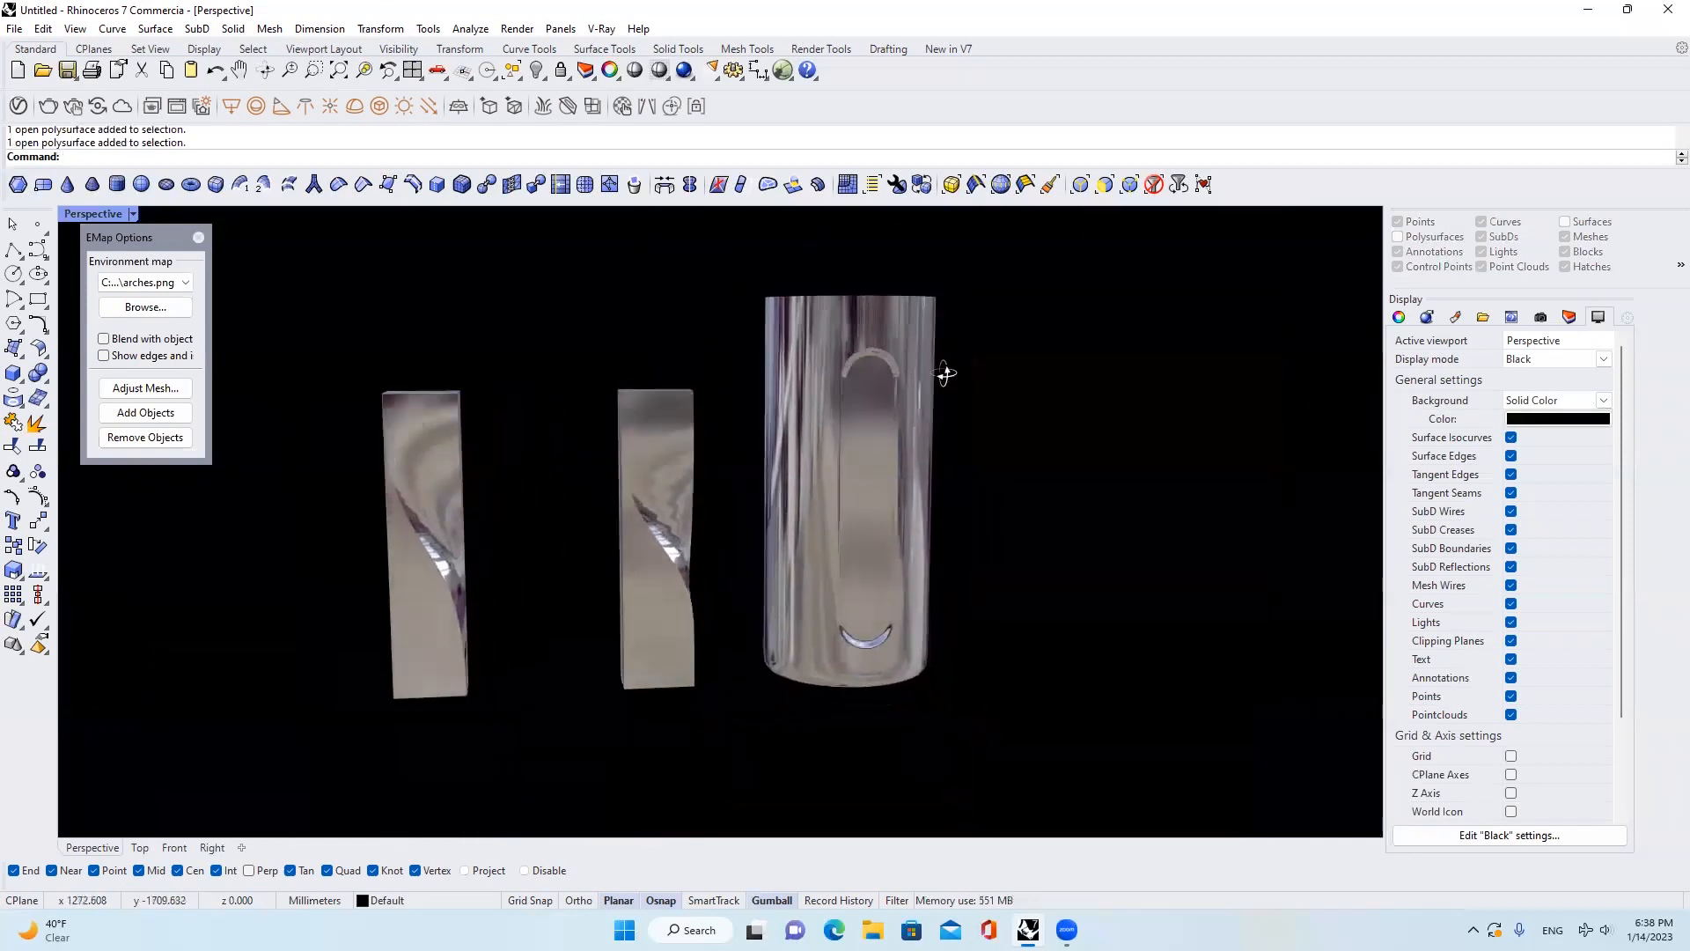